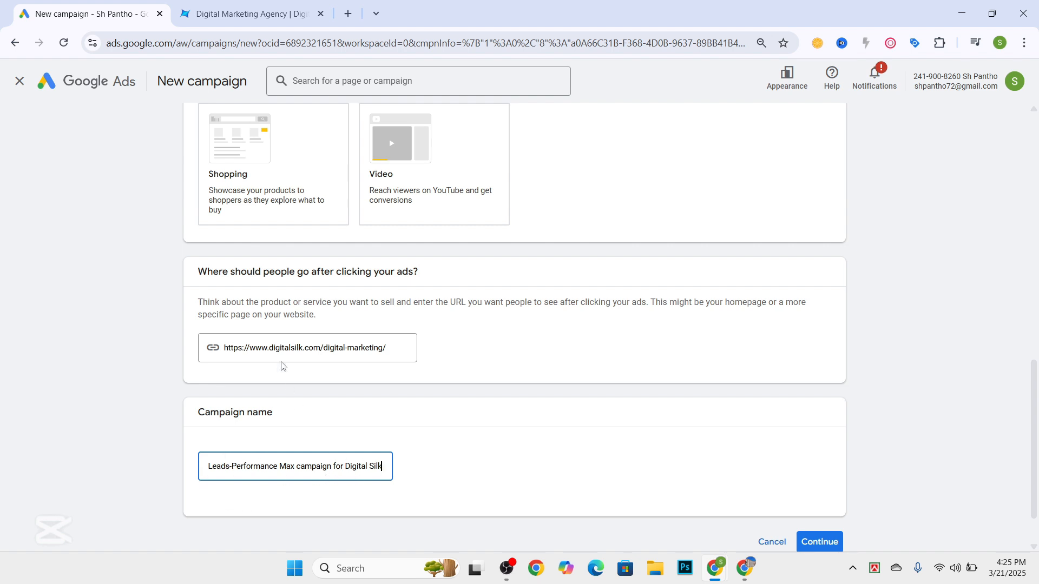
Continue with the entered campaign details and start a new campaign instead of finishing the saved draft.
{"action": "left_click", "coordinate": [824, 547]}
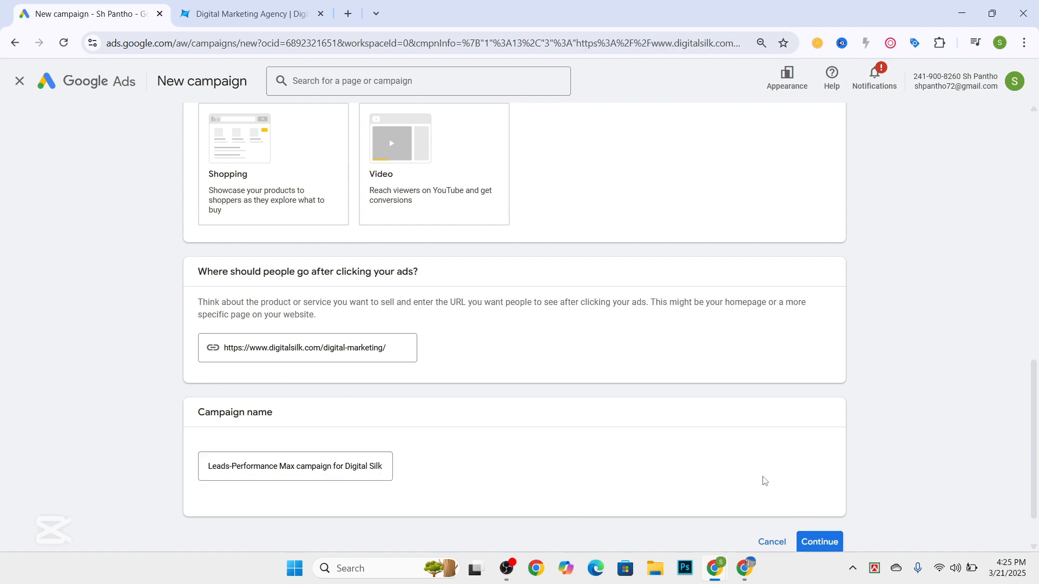
{"action": "scroll", "coordinate": [765, 481], "scroll_direction": "down", "scroll_amount": 1}
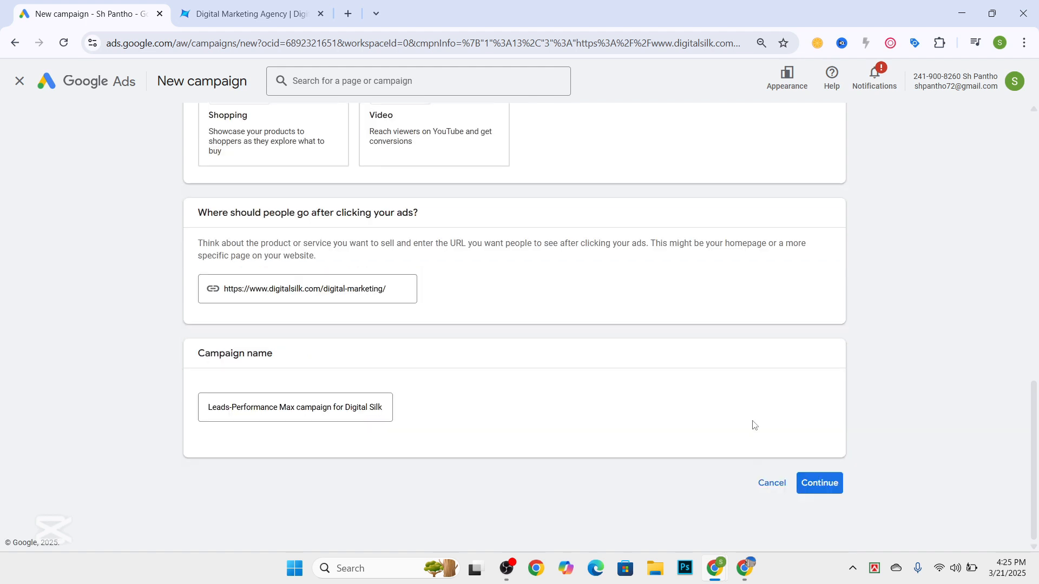
{"action": "left_click", "coordinate": [824, 487]}
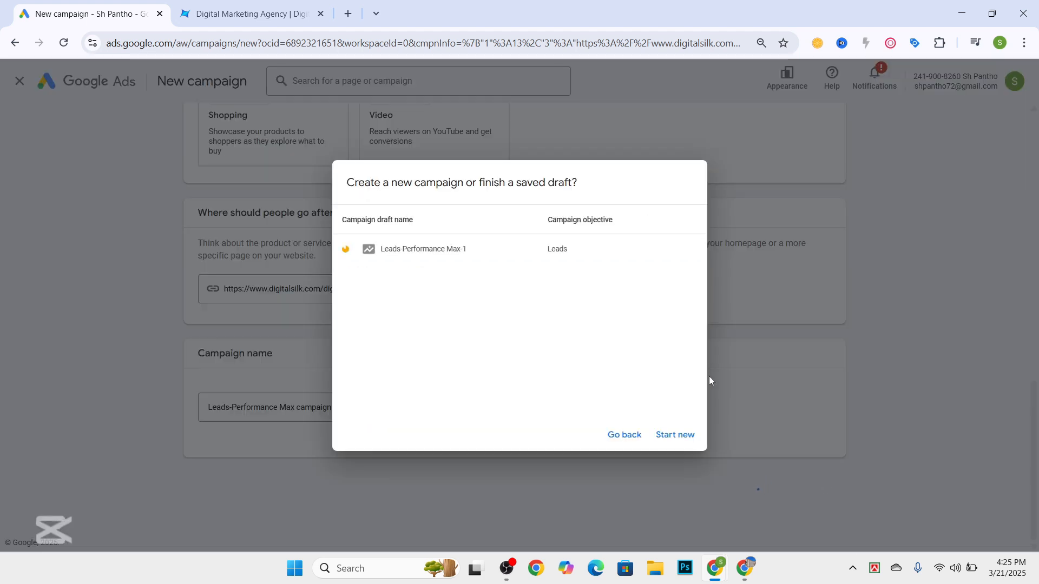
{"action": "left_click", "coordinate": [671, 437]}
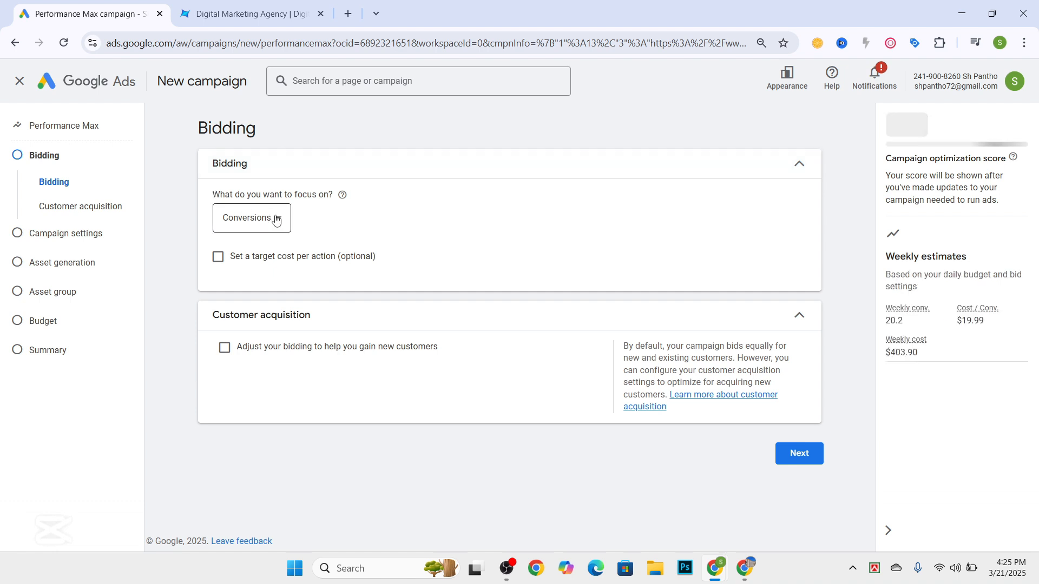
Try Conversion value as the bidding focus, and switch it back to Conversions.
{"action": "left_click", "coordinate": [254, 219]}
{"action": "left_click", "coordinate": [255, 257]}
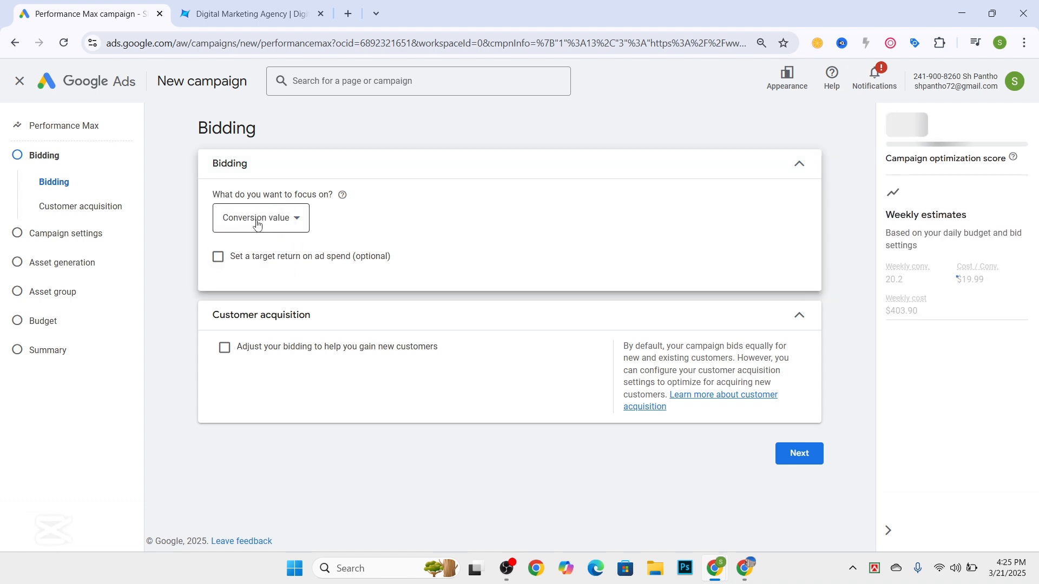
{"action": "left_click", "coordinate": [279, 219]}
{"action": "left_click", "coordinate": [269, 227]}
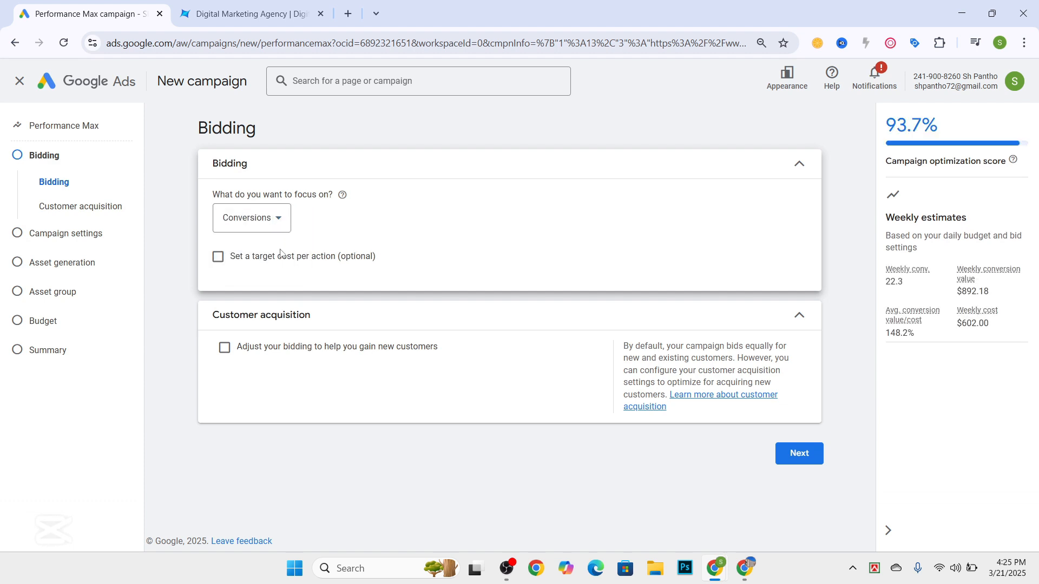
Try the optional target cost per action setting, and turn it off again.
{"action": "left_click", "coordinate": [217, 259]}
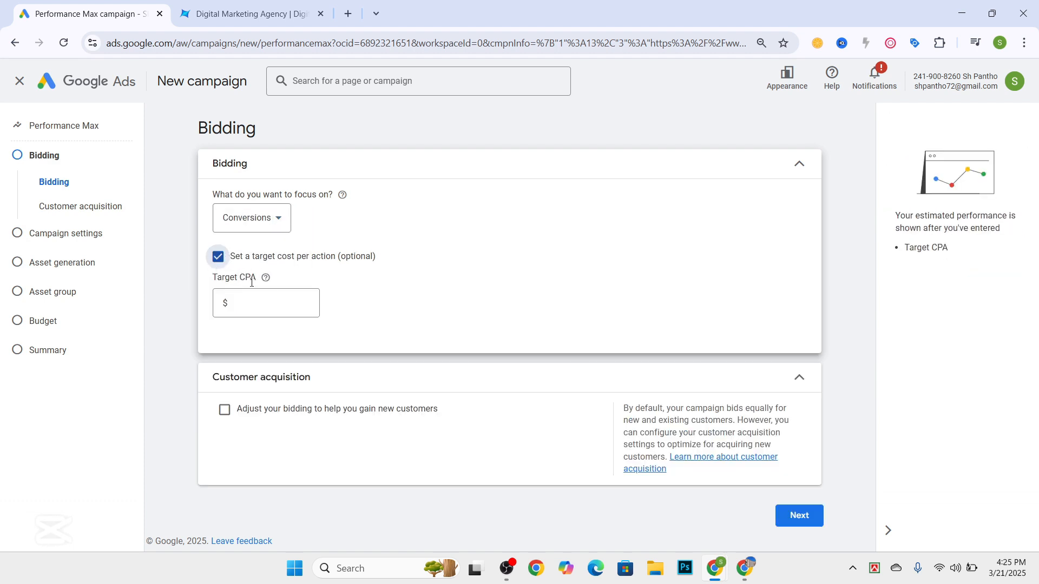
{"action": "left_click_drag", "start_coordinate": [235, 278], "coordinate": [225, 259]}
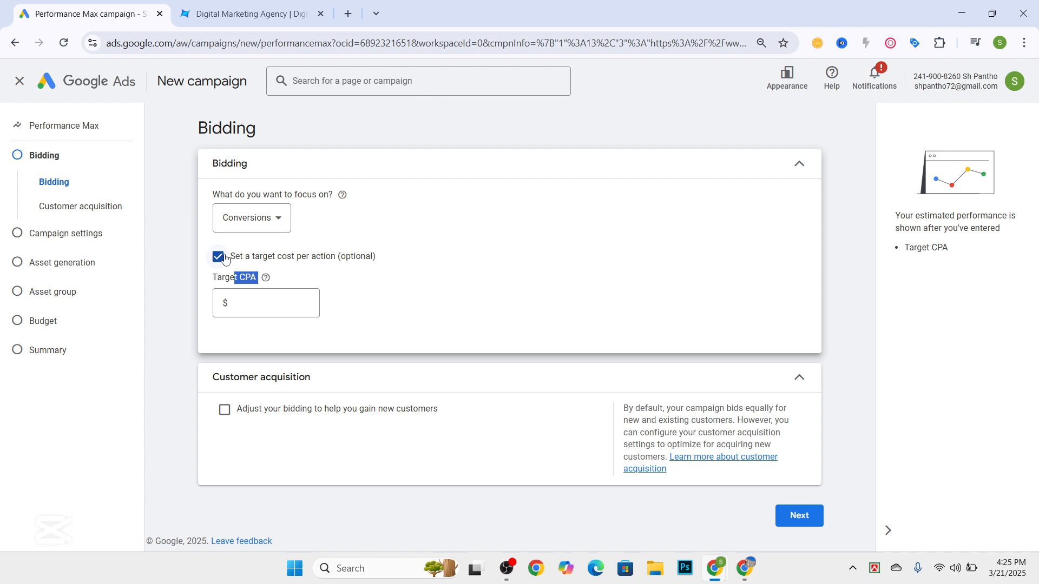
{"action": "left_click", "coordinate": [219, 258]}
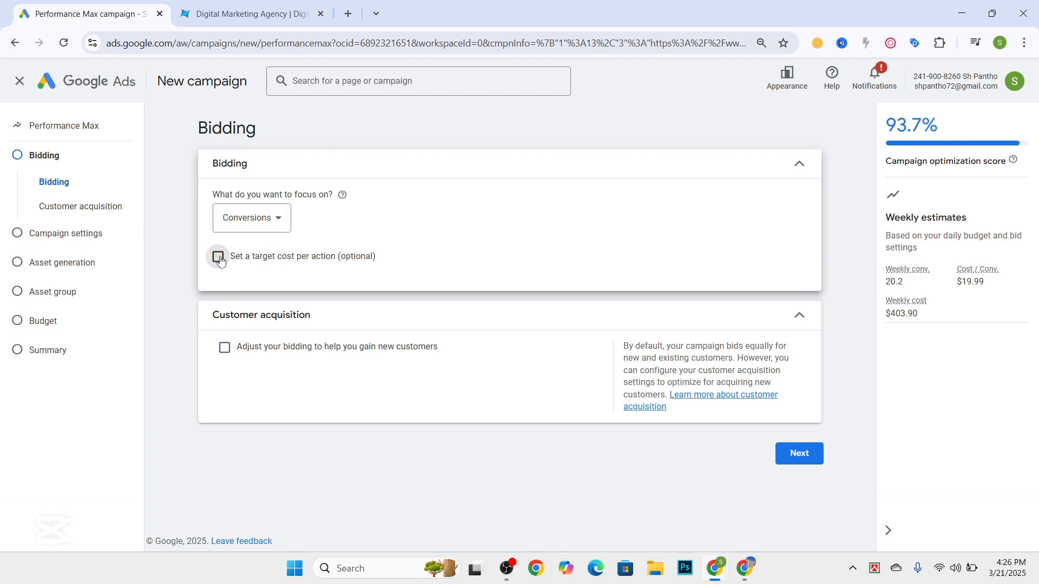
Set the campaign location to Bangladesh in the campaign settings, and continue past the additional settings to asset generation.
{"action": "left_click", "coordinate": [797, 455]}
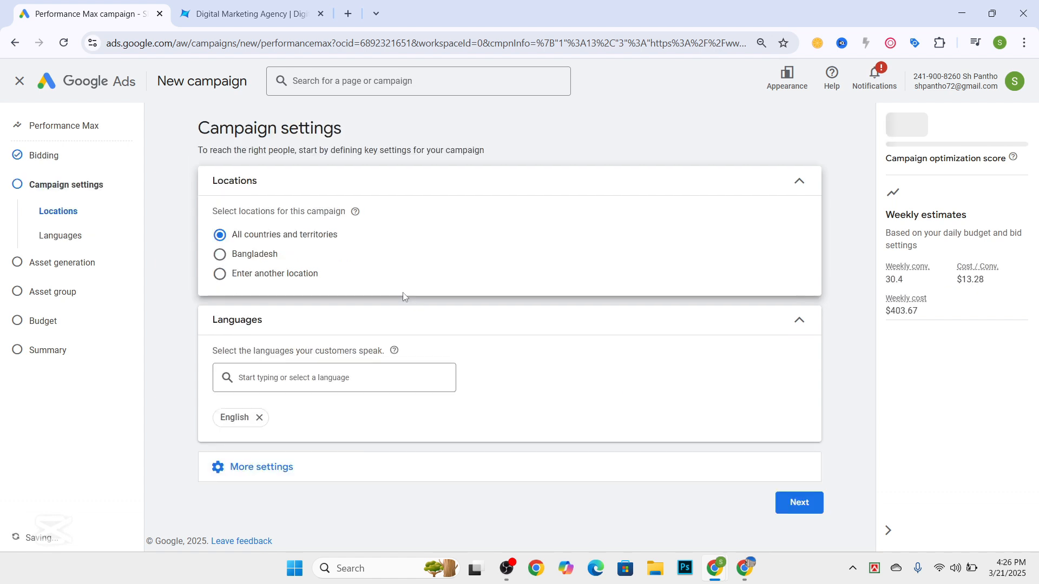
{"action": "left_click", "coordinate": [220, 255]}
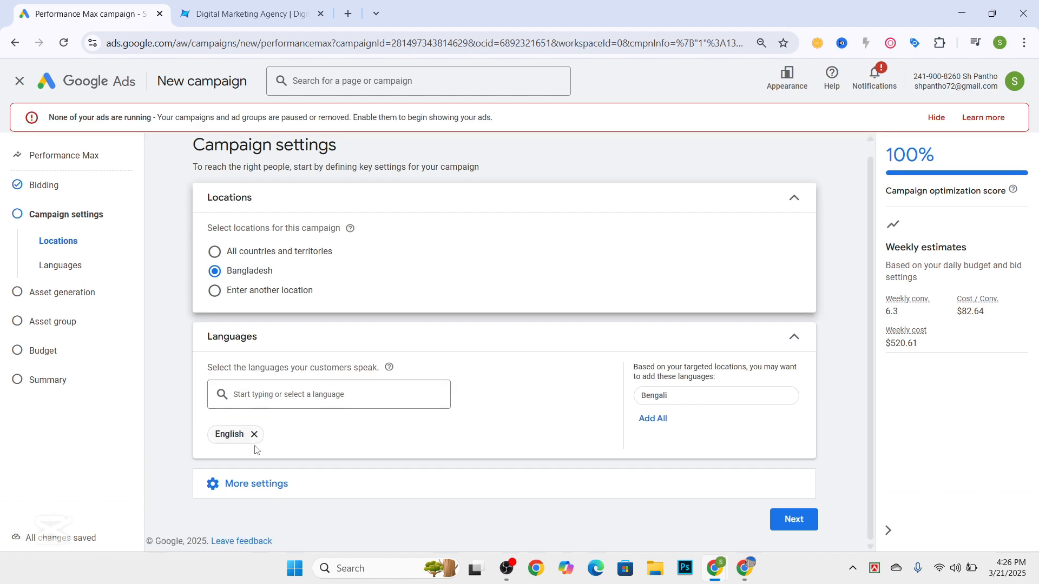
{"action": "left_click", "coordinate": [253, 483]}
{"action": "scroll", "coordinate": [277, 395], "scroll_direction": "down", "scroll_amount": 3}
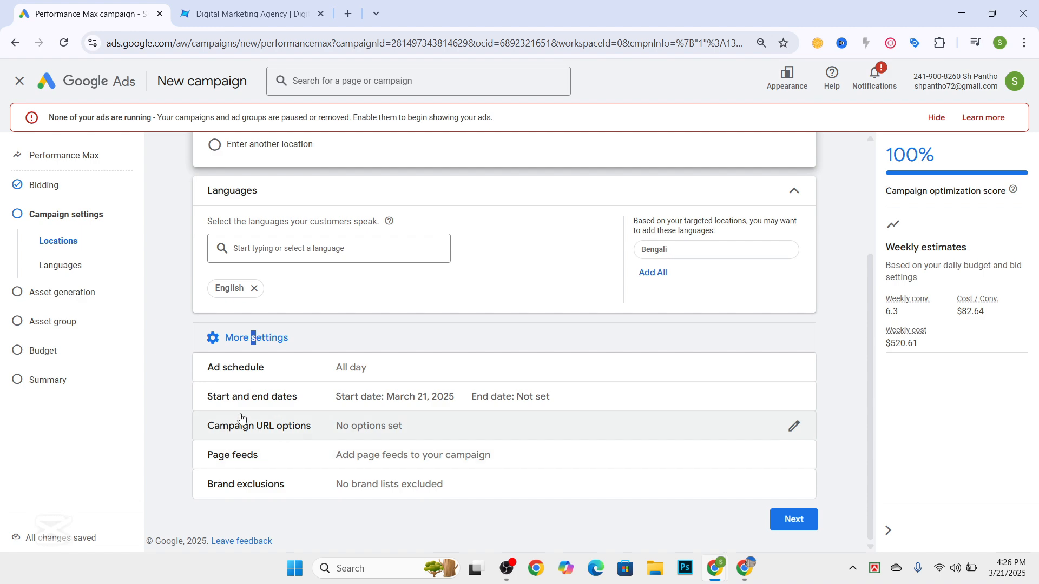
{"action": "left_click", "coordinate": [790, 520]}
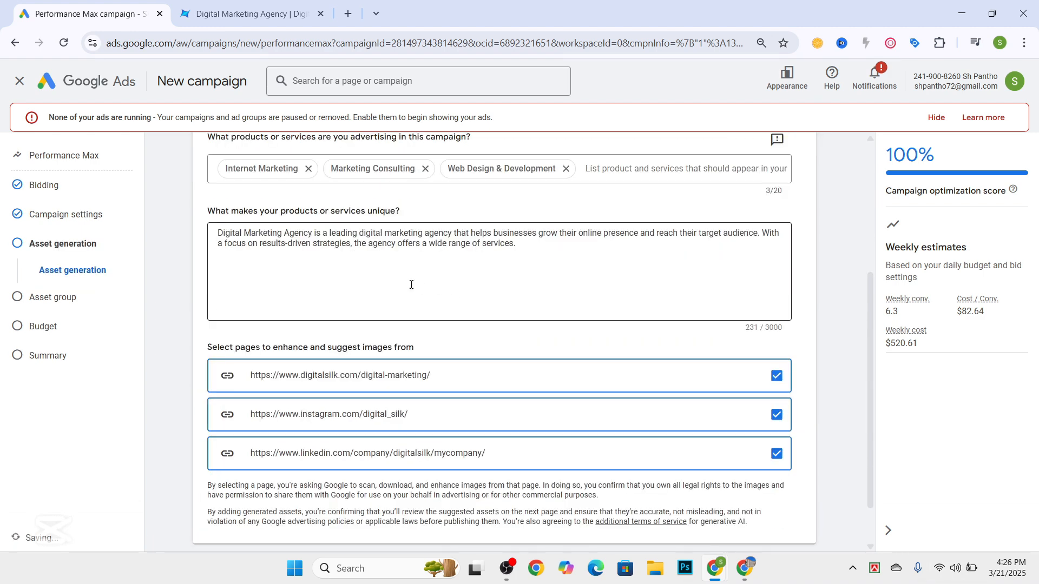
Review the suggested business details and source pages for AI asset generation, and skip generating assets.
{"action": "scroll", "coordinate": [411, 285], "scroll_direction": "up", "scroll_amount": 2}
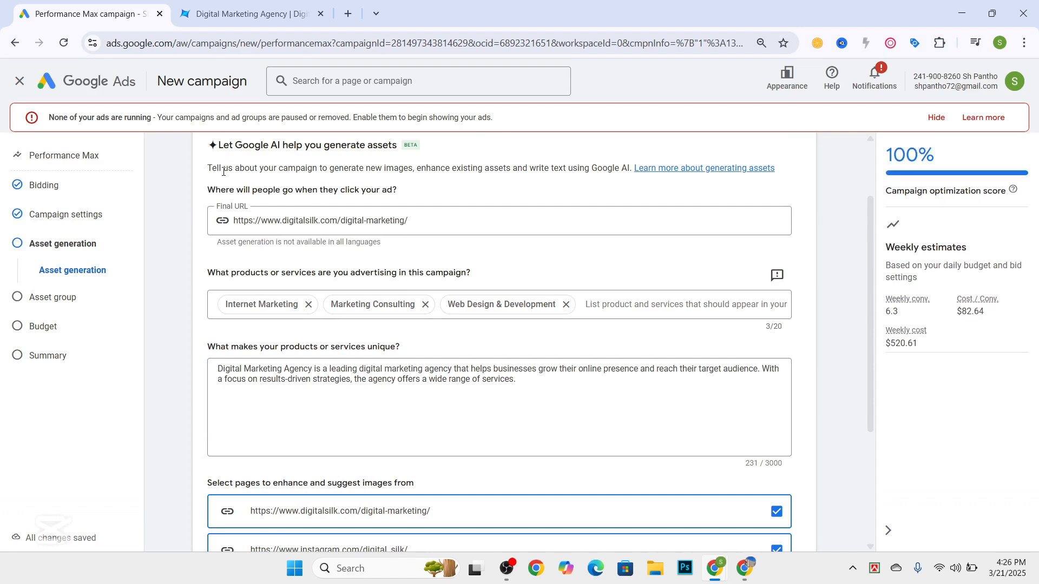
{"action": "scroll", "coordinate": [354, 240], "scroll_direction": "down", "scroll_amount": 1}
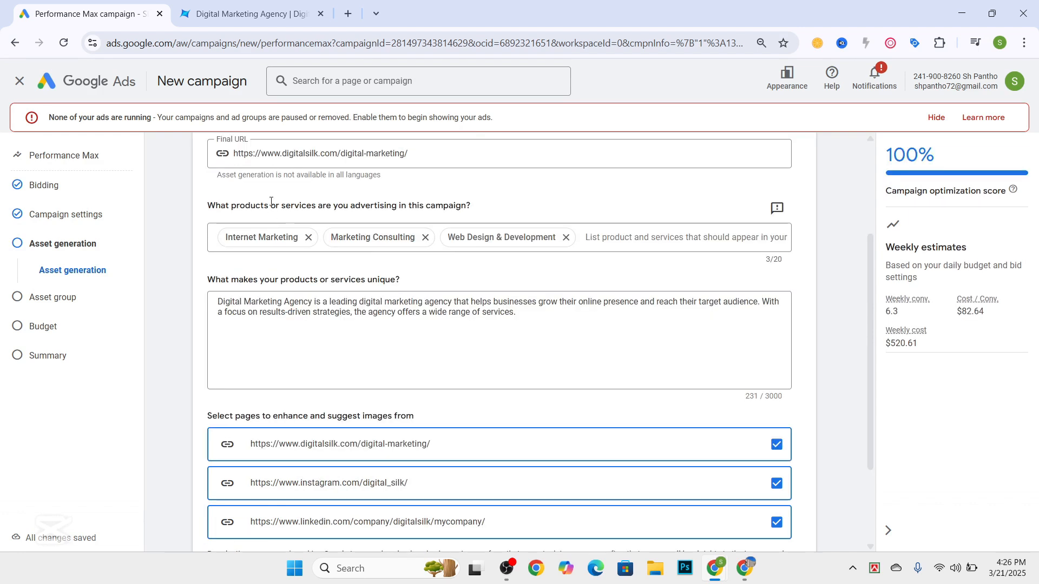
{"action": "left_click", "coordinate": [288, 334]}
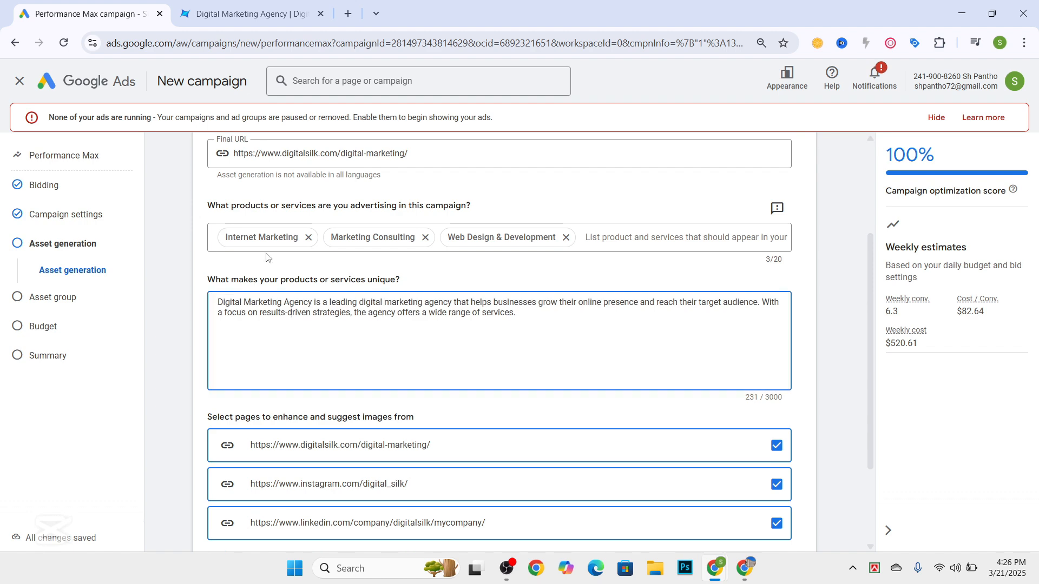
{"action": "scroll", "coordinate": [712, 282], "scroll_direction": "down", "scroll_amount": 2}
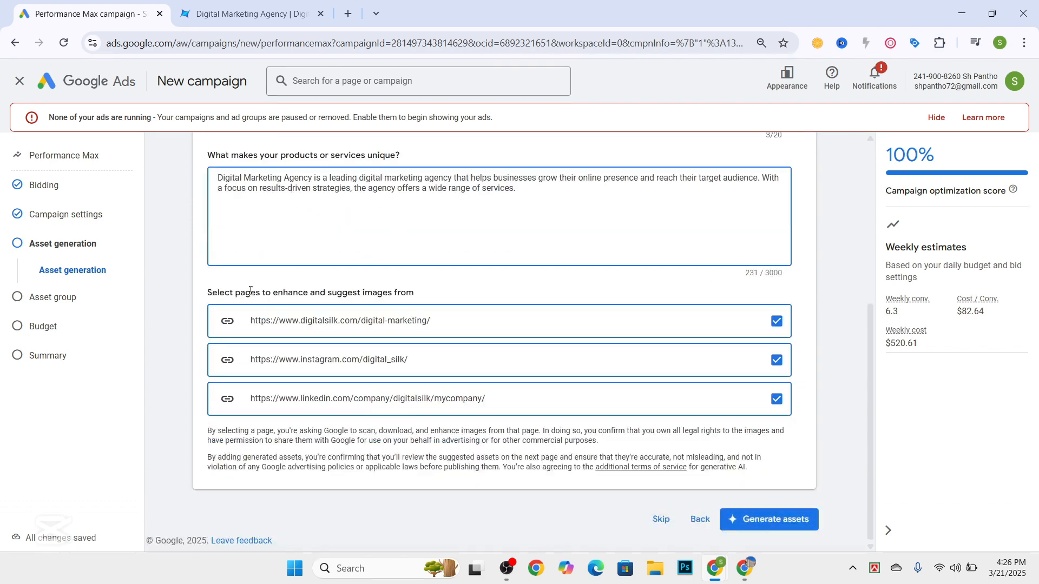
{"action": "left_click", "coordinate": [661, 519]}
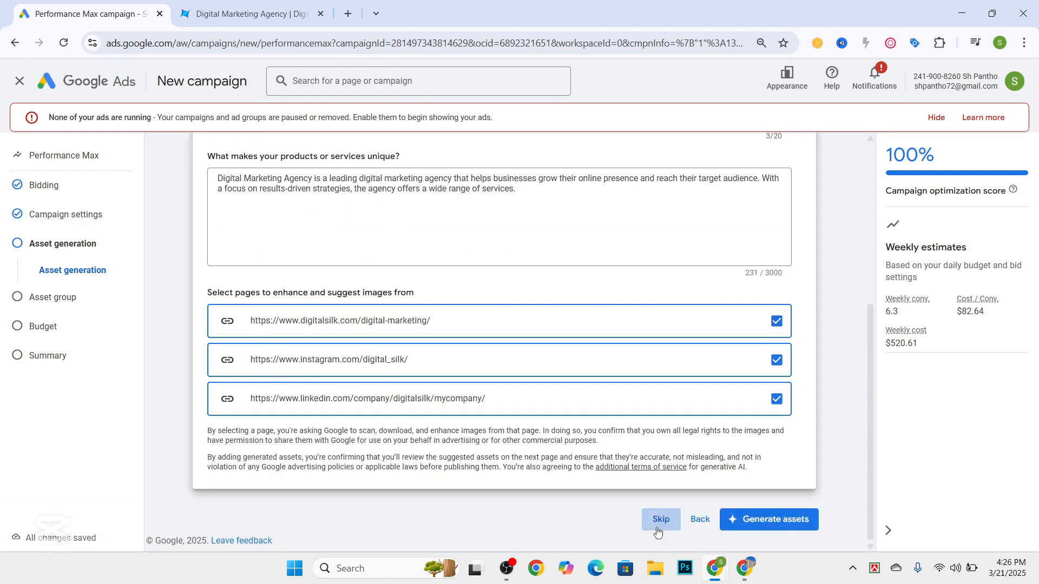
Name the asset group "Lead Generation campaign".
{"action": "scroll", "coordinate": [398, 309], "scroll_direction": "down", "scroll_amount": 2}
{"action": "scroll", "coordinate": [343, 292], "scroll_direction": "up", "scroll_amount": 2}
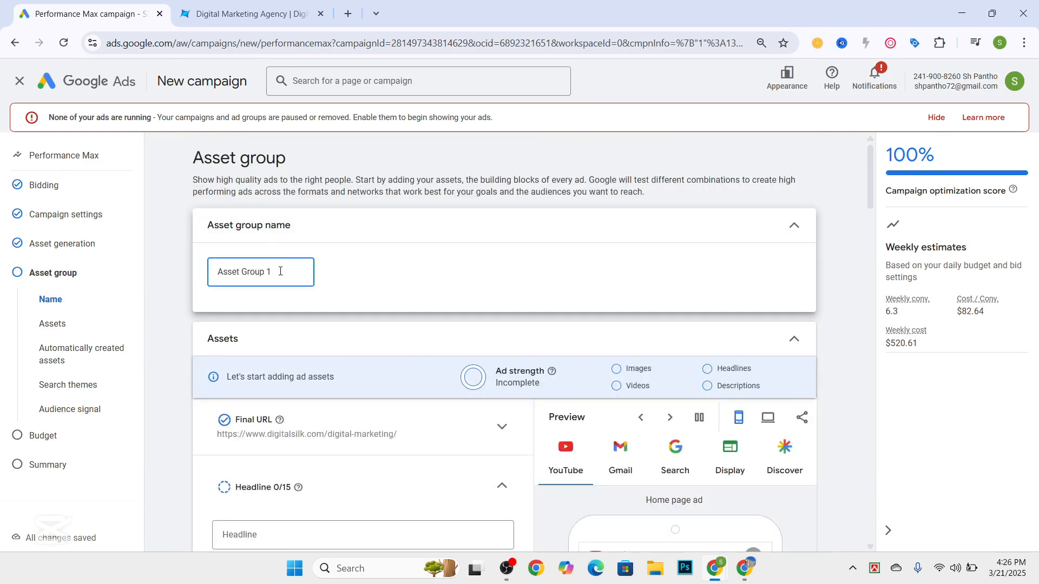
{"action": "left_click_drag", "start_coordinate": [280, 271], "coordinate": [198, 275]}
{"action": "type", "text": "Le"}
{"action": "key", "text": "BackSpace"}
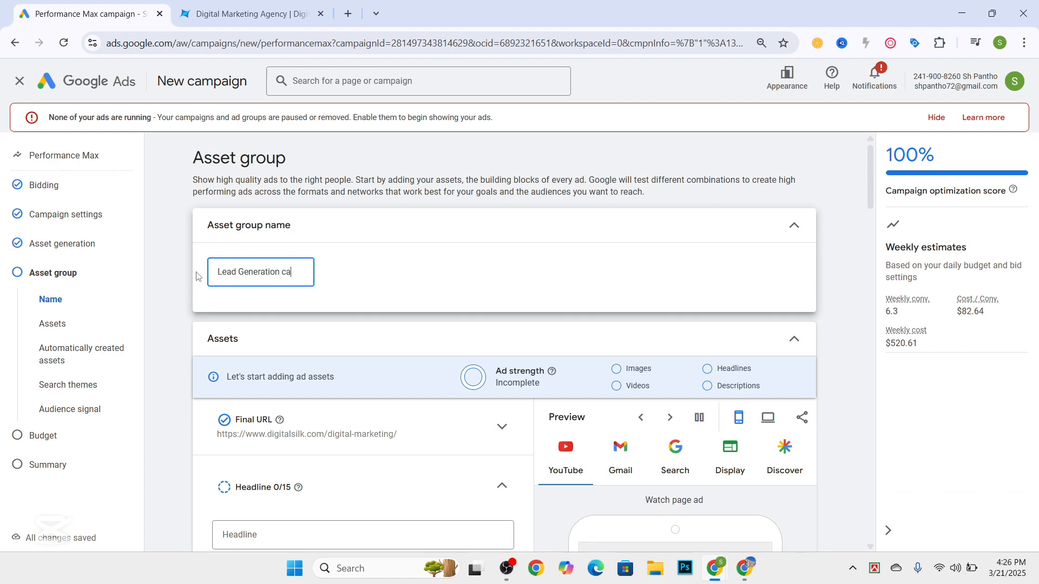
{"action": "type", "text": "mpaign"}
Review the asset group's final URL, headline, long headline, description and image sections.
{"action": "scroll", "coordinate": [345, 295], "scroll_direction": "down", "scroll_amount": 1}
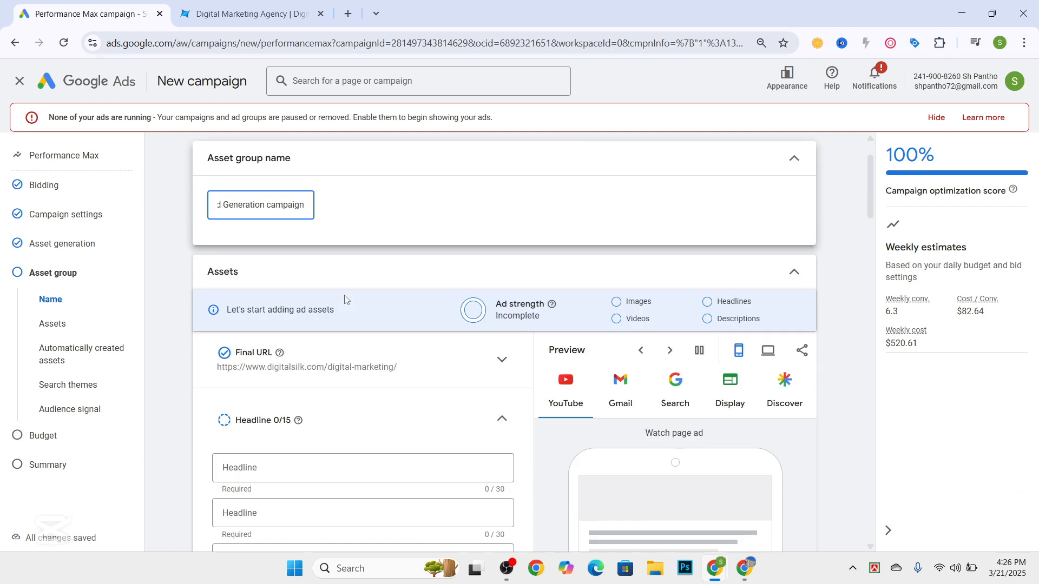
{"action": "left_click_drag", "start_coordinate": [247, 368], "coordinate": [399, 374]}
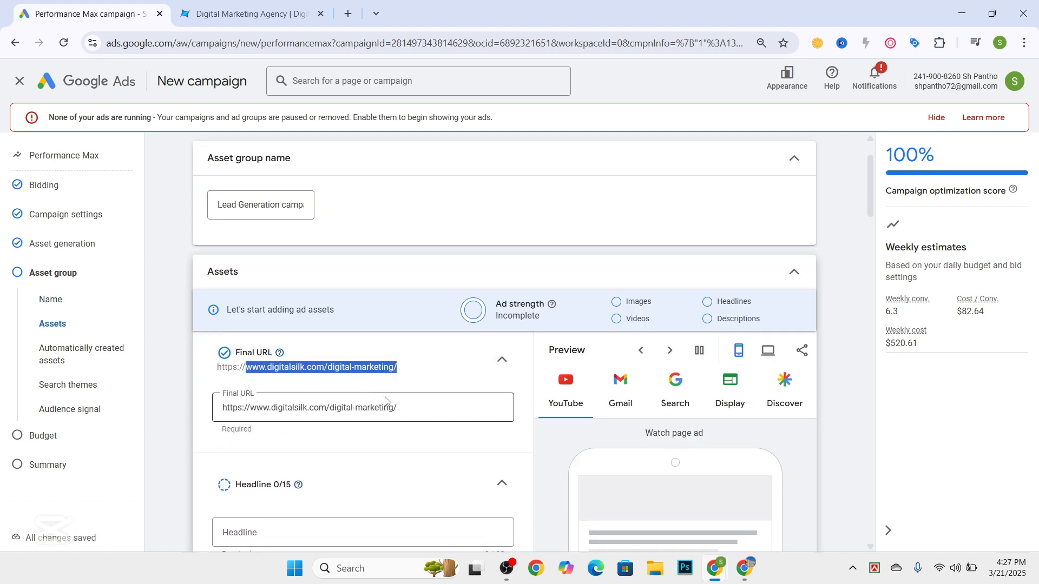
{"action": "left_click", "coordinate": [410, 407]}
{"action": "scroll", "coordinate": [410, 402], "scroll_direction": "down", "scroll_amount": 2}
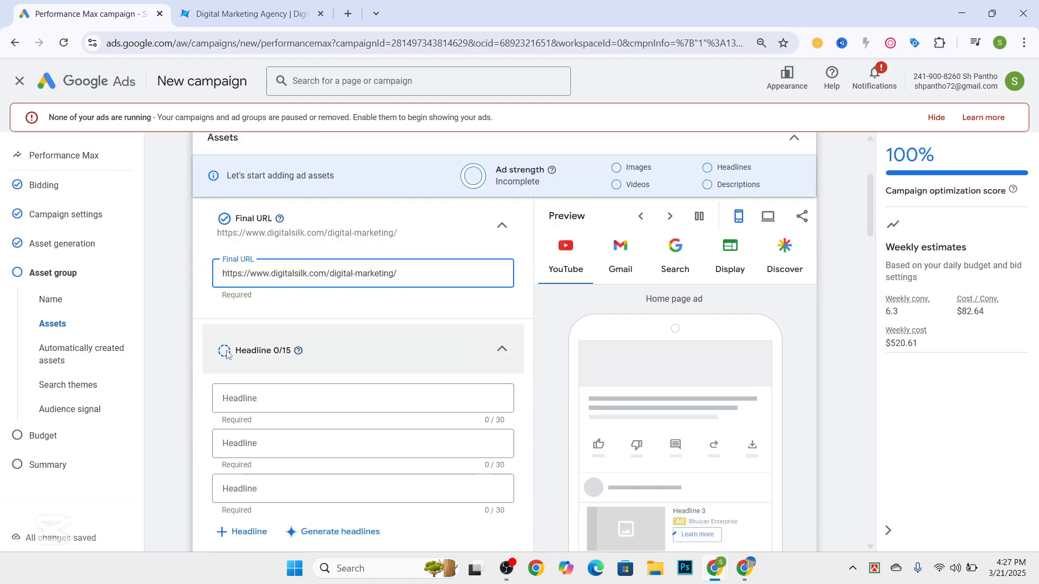
{"action": "left_click", "coordinate": [352, 346]}
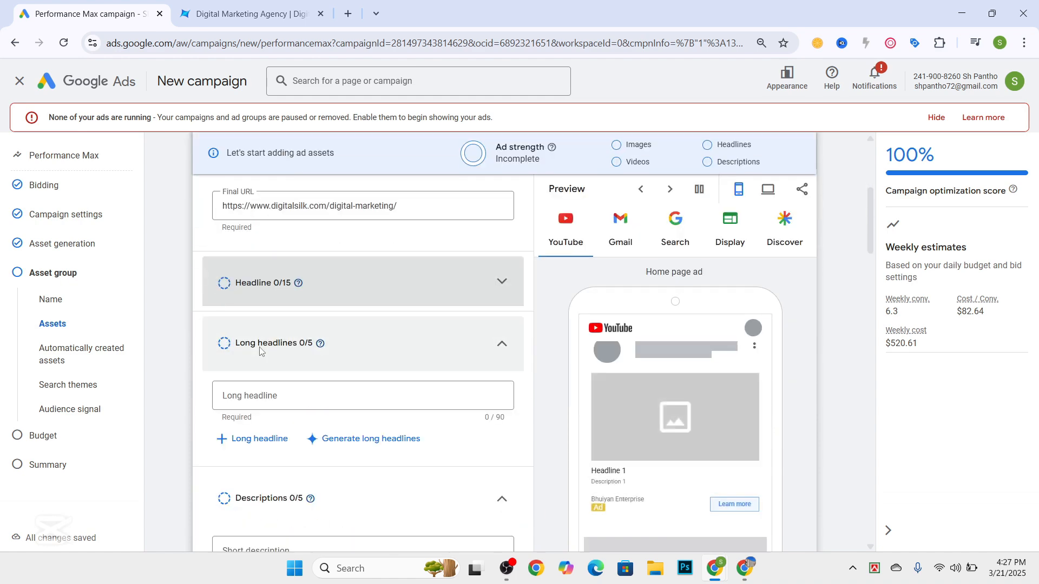
{"action": "left_click", "coordinate": [259, 350]}
{"action": "scroll", "coordinate": [277, 359], "scroll_direction": "down", "scroll_amount": 3}
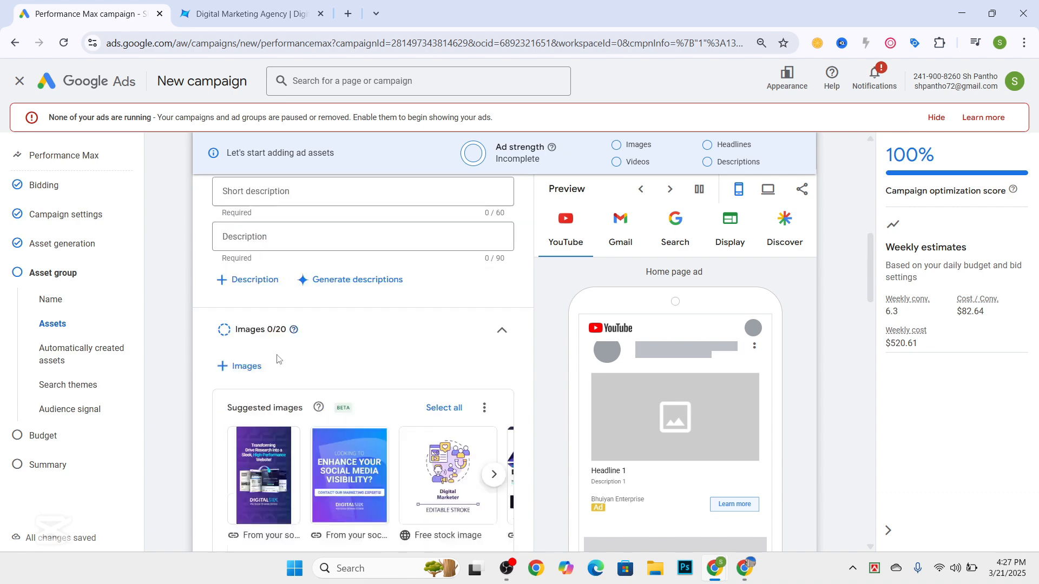
{"action": "scroll", "coordinate": [279, 359], "scroll_direction": "up", "scroll_amount": 10}
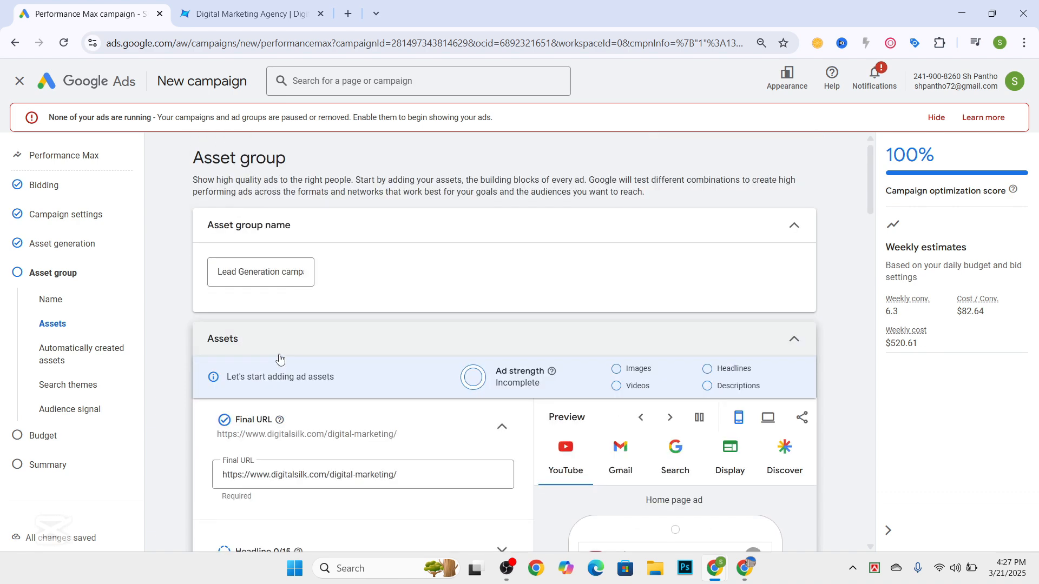
Open ChatGPT in a new browser tab and stay logged out.
{"action": "left_click", "coordinate": [348, 14]}
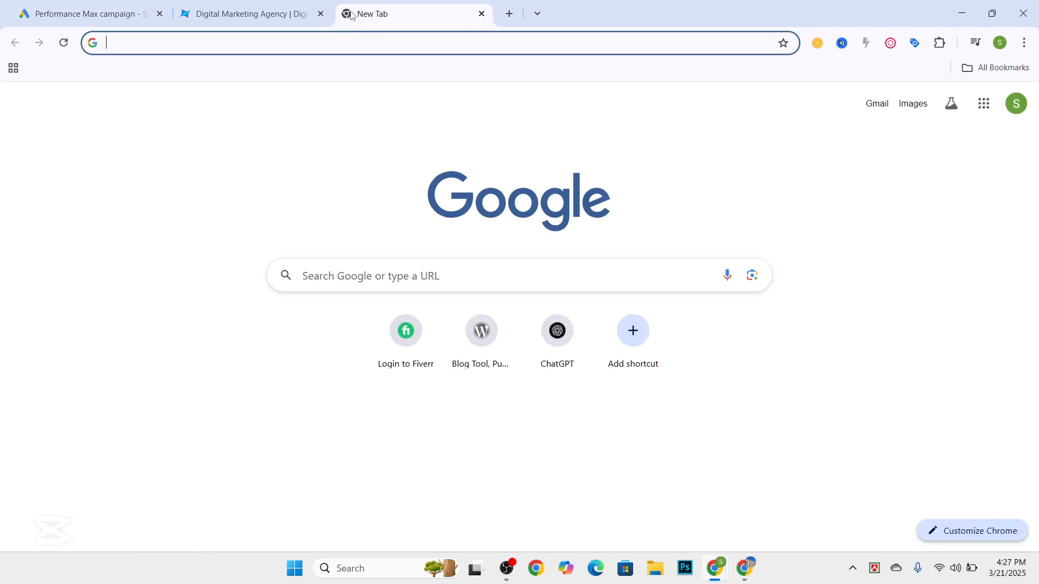
{"action": "type", "text": "Ca"}
{"action": "key", "text": "BackSpace"}
{"action": "type", "text": "hat"}
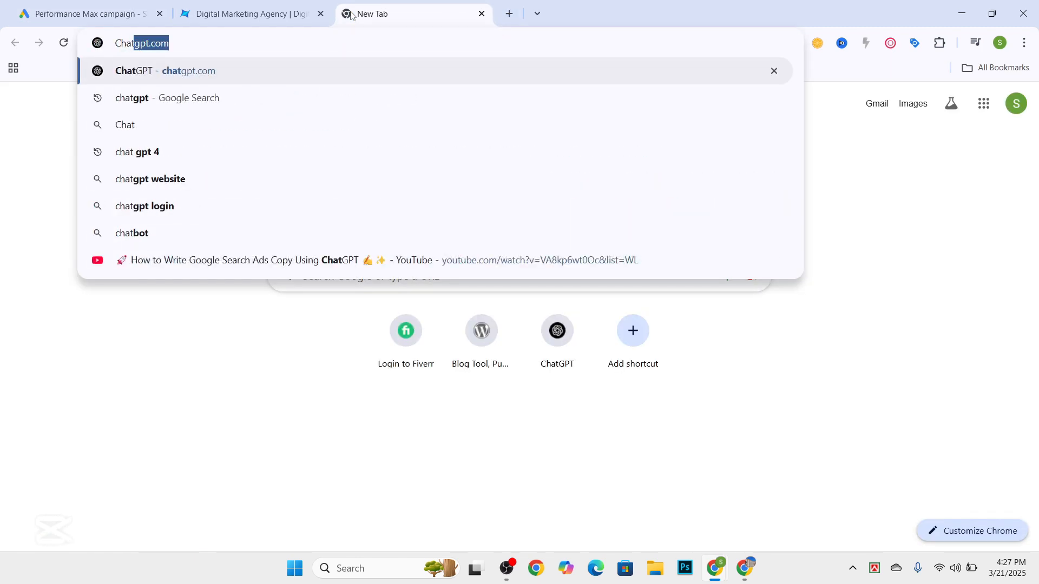
{"action": "key", "text": "Return"}
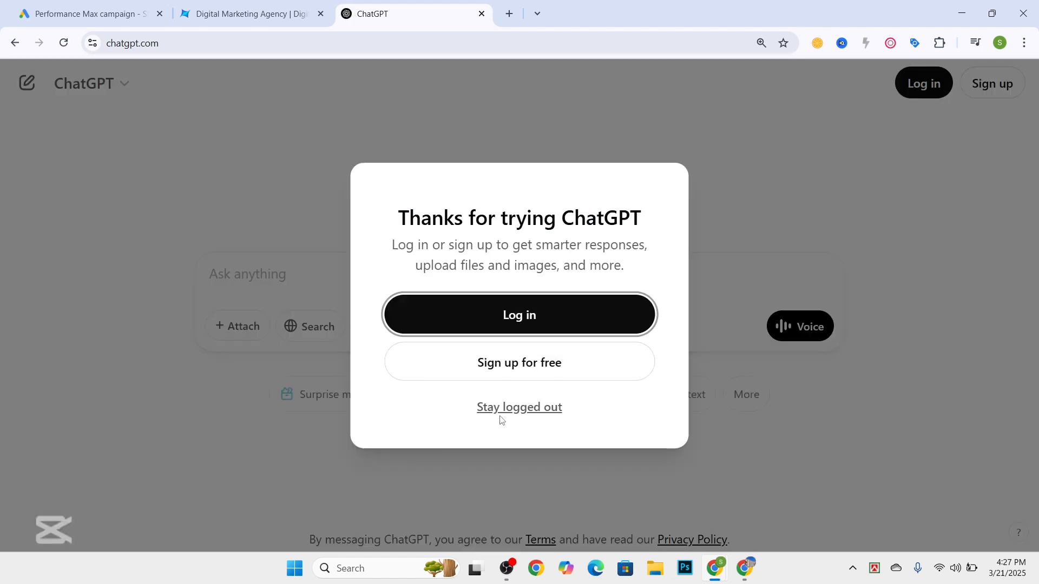
{"action": "left_click", "coordinate": [504, 409]}
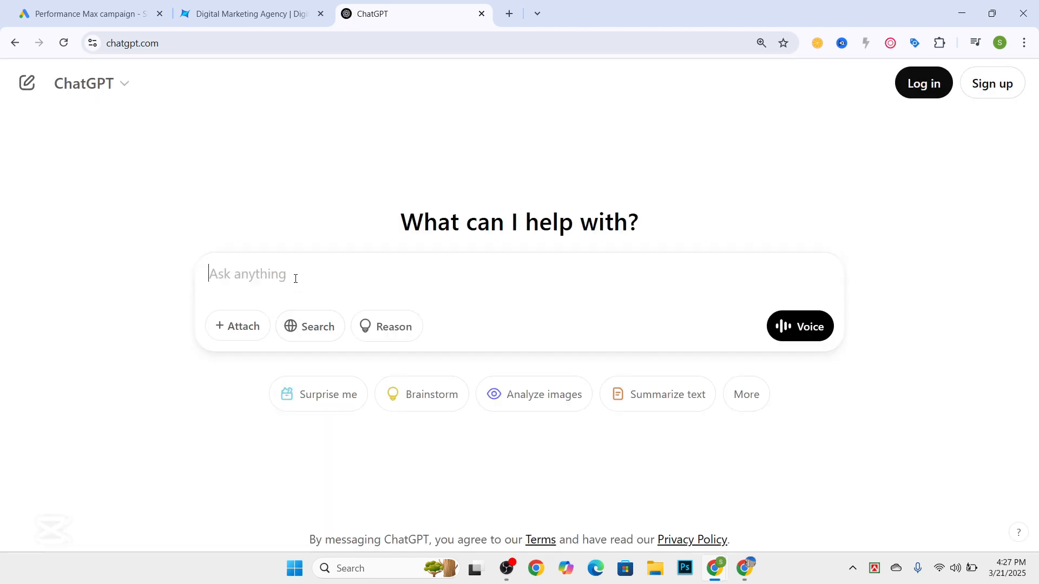
Write the ChatGPT prompt "Please give me Some headline for leads ads Campaign for google ad".
{"action": "type", "text": "Pleas"}
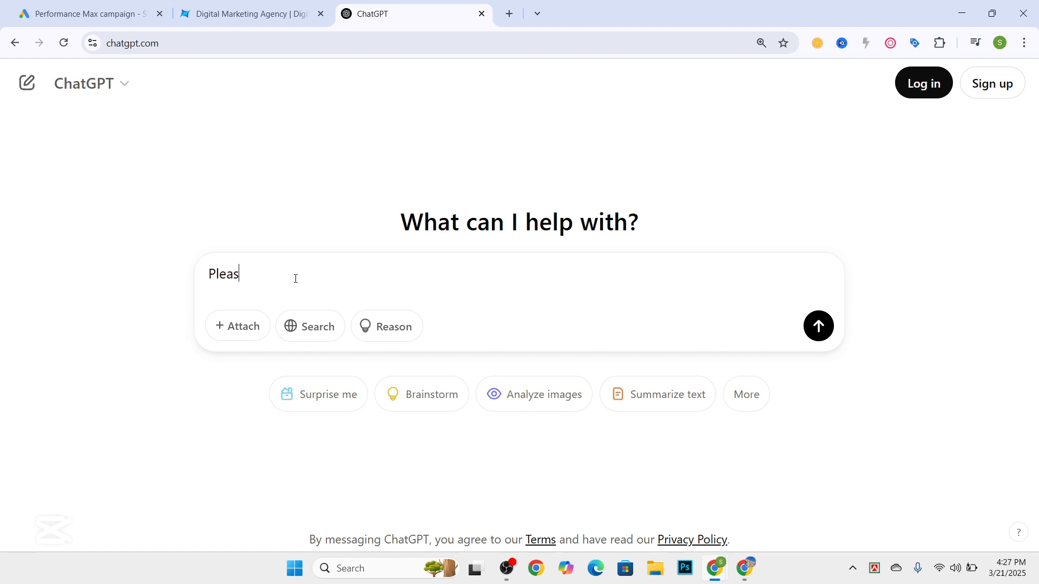
{"action": "type", "text": "ese G"}
{"action": "key", "text": "BackSpace"}
{"action": "key", "text": "BackSpace"}
{"action": "key", "text": "BackSpace"}
{"action": "key", "text": "BackSpace"}
{"action": "type", "text": "e give me "}
{"action": "type", "text": "Sdm"}
{"action": "key", "text": "BackSpace"}
{"action": "key", "text": "BackSpace"}
{"action": "type", "text": "ome headli"}
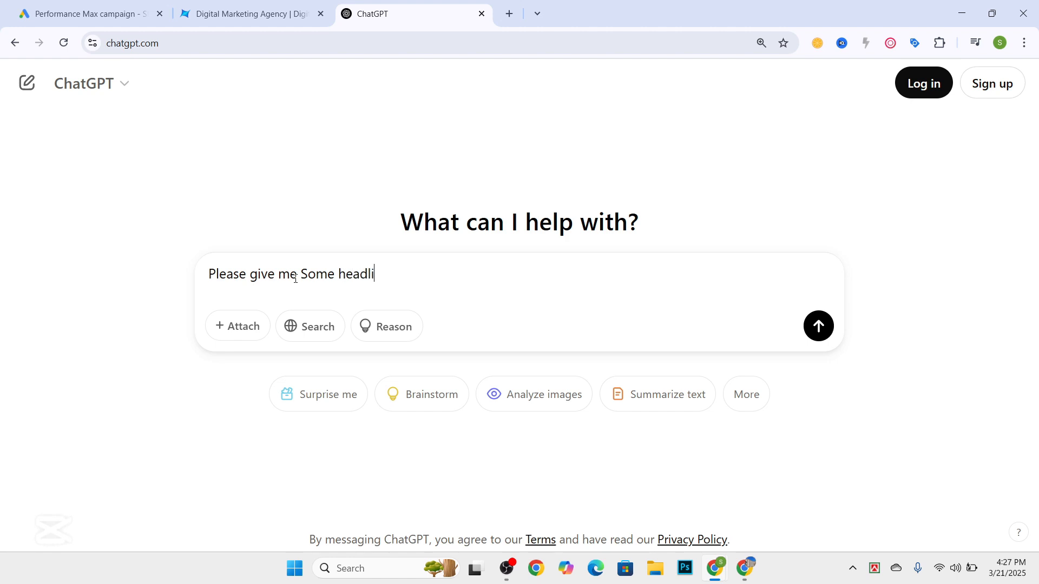
{"action": "type", "text": "ne fo"}
{"action": "type", "text": "r G"}
{"action": "type", "text": "eads"}
{"action": "type", "text": " a"}
{"action": "type", "text": "d "}
{"action": "type", "text": "s "}
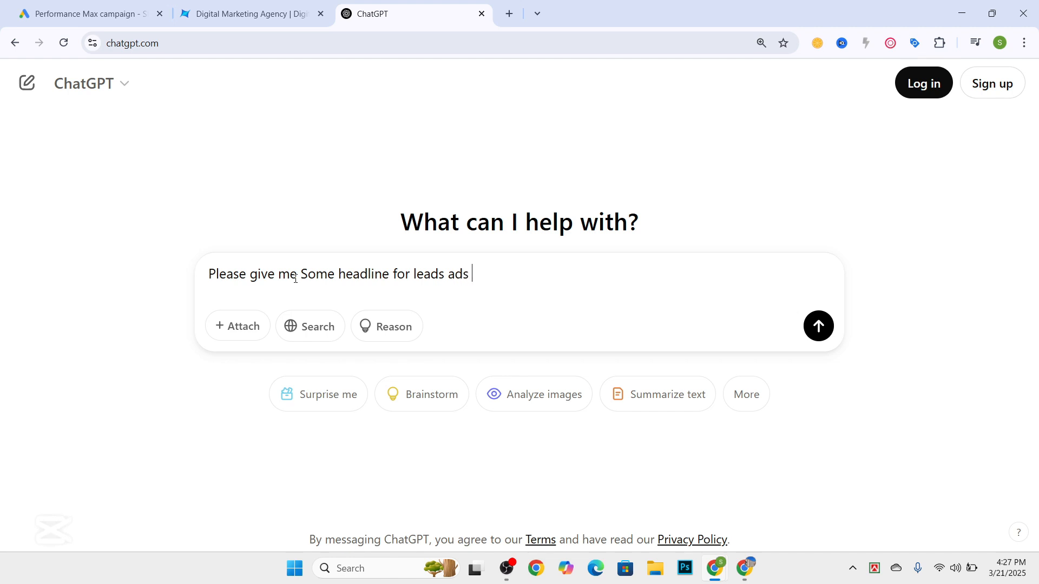
{"action": "type", "text": "Campaig"}
{"action": "key", "text": "BackSpace"}
{"action": "type", "text": "n"}
{"action": "key", "text": "BackSpace"}
{"action": "type", "text": "gn for "}
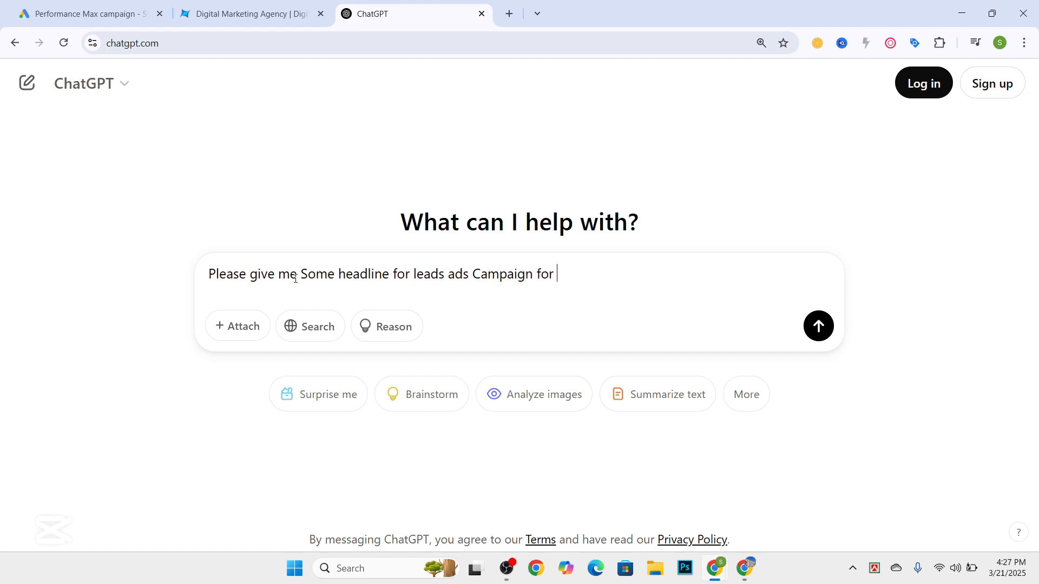
{"action": "type", "text": "google adf"}
{"action": "key", "text": "BackSpace"}
{"action": "key", "text": "BackSpace"}
Copy the Digital Silk digital marketing page's URL and add "My Landing page Url:" to the ChatGPT prompt.
{"action": "left_click", "coordinate": [254, 14]}
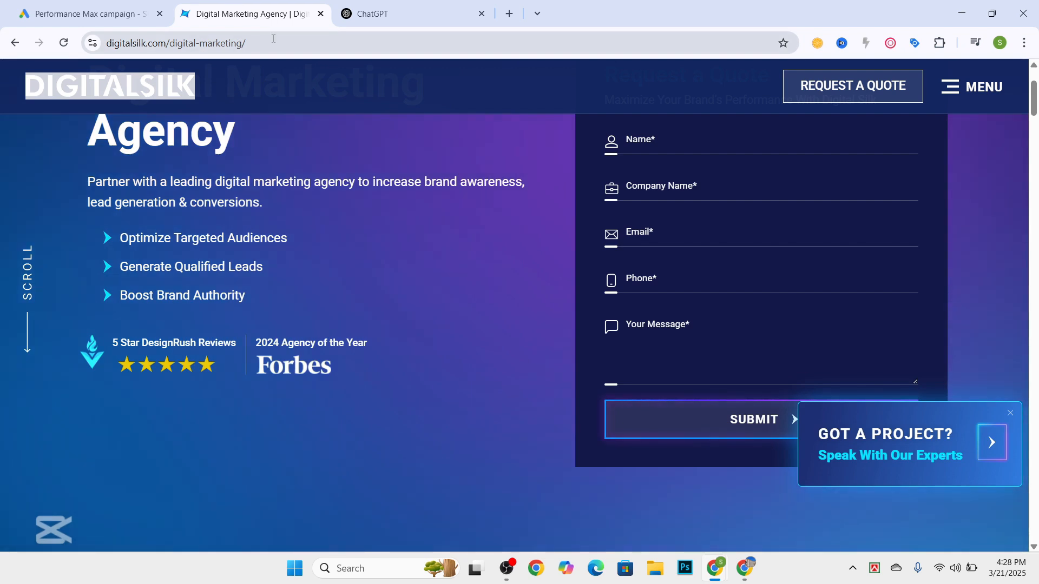
{"action": "left_click", "coordinate": [273, 38]}
{"action": "key", "text": "ctrl+c"}
{"action": "key", "text": "ctrl+Tab"}
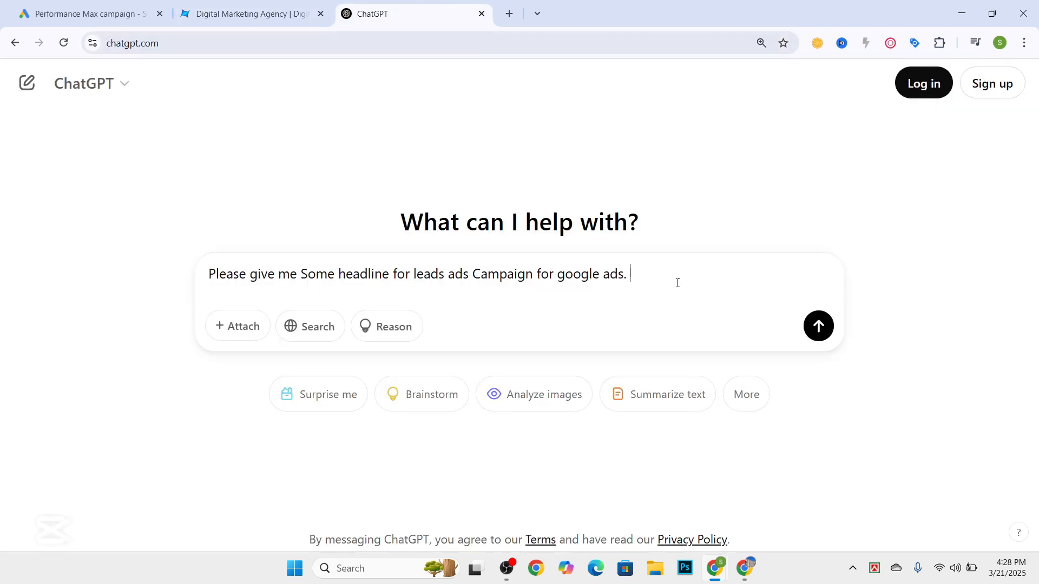
{"action": "type", "text": "My Landing page Url:"}
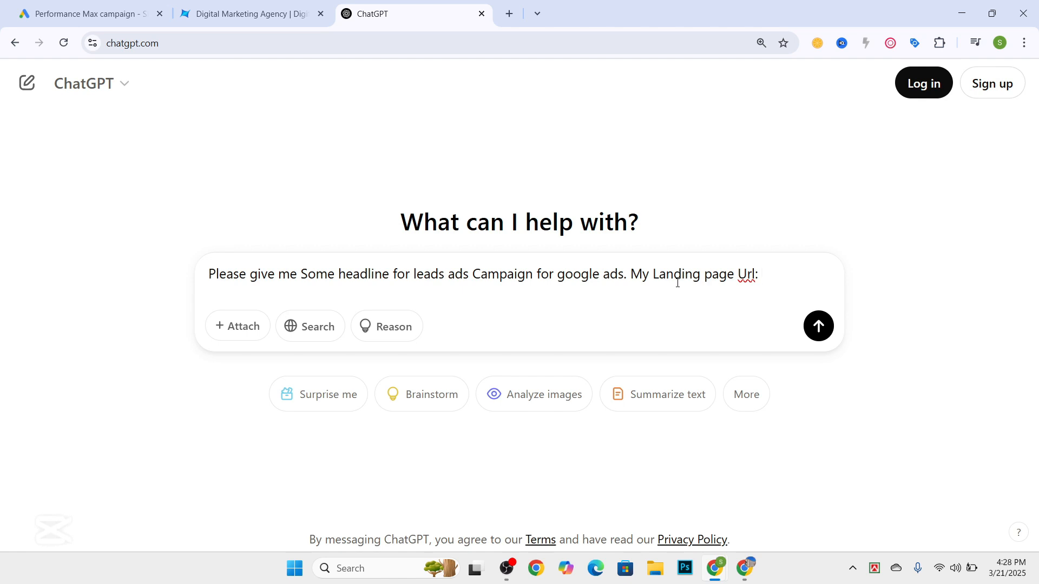
Insert the word "Within" after "google ads" in the ChatGPT prompt.
{"action": "left_click", "coordinate": [624, 274]}
{"action": "type", "text": "."}
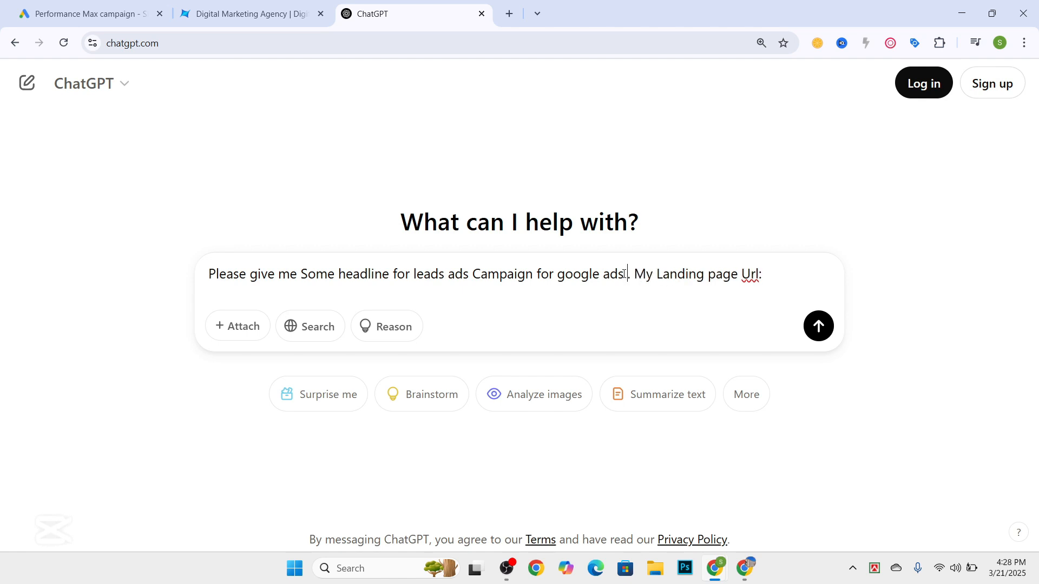
{"action": "key", "text": "Left"}
{"action": "type", "text": "Withhin"}
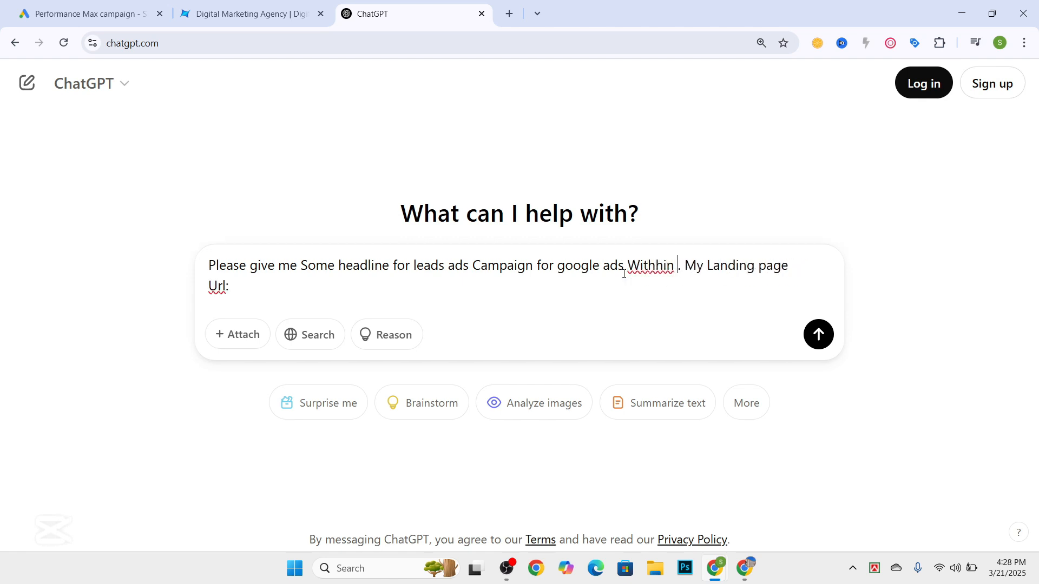
{"action": "left_click", "coordinate": [656, 265]}
{"action": "key", "text": "BackSpace"}
Switch to Google Ads, expand the asset group's Headline section to check its character limit, and return to ChatGPT.
{"action": "left_click", "coordinate": [219, 15]}
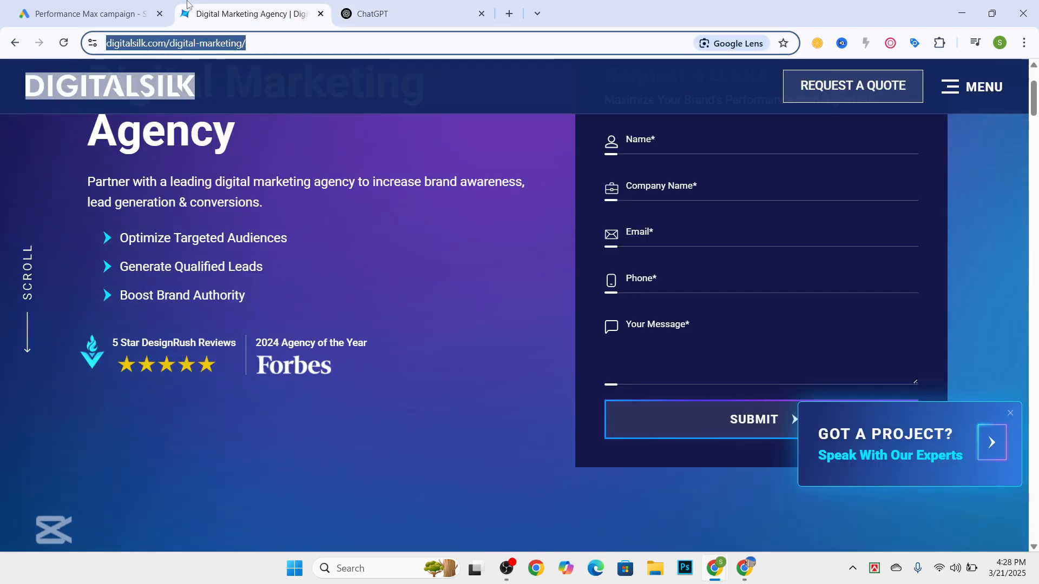
{"action": "left_click", "coordinate": [92, 14]}
{"action": "scroll", "coordinate": [288, 433], "scroll_direction": "down", "scroll_amount": 6}
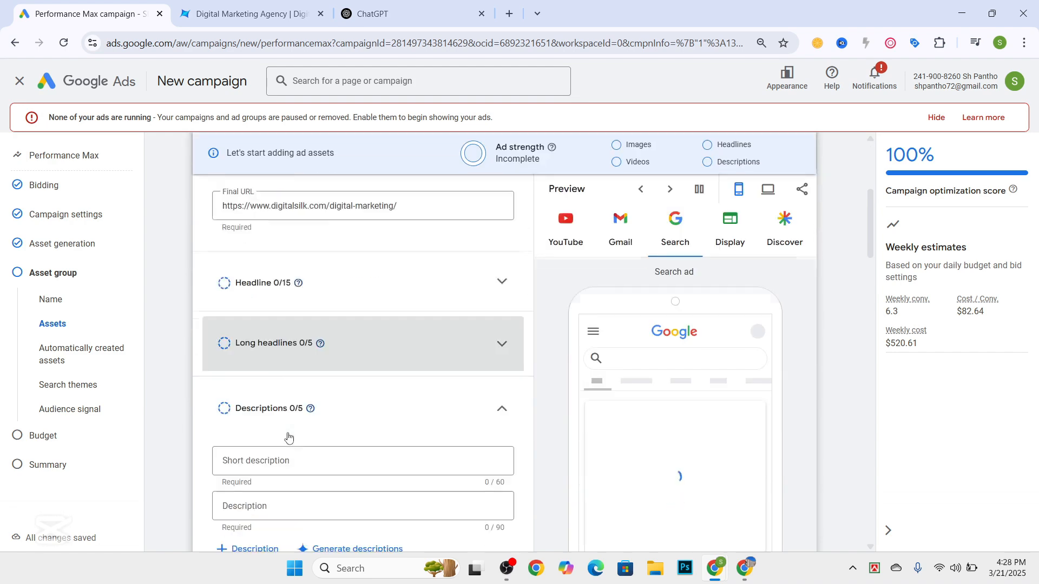
{"action": "left_click", "coordinate": [335, 227]}
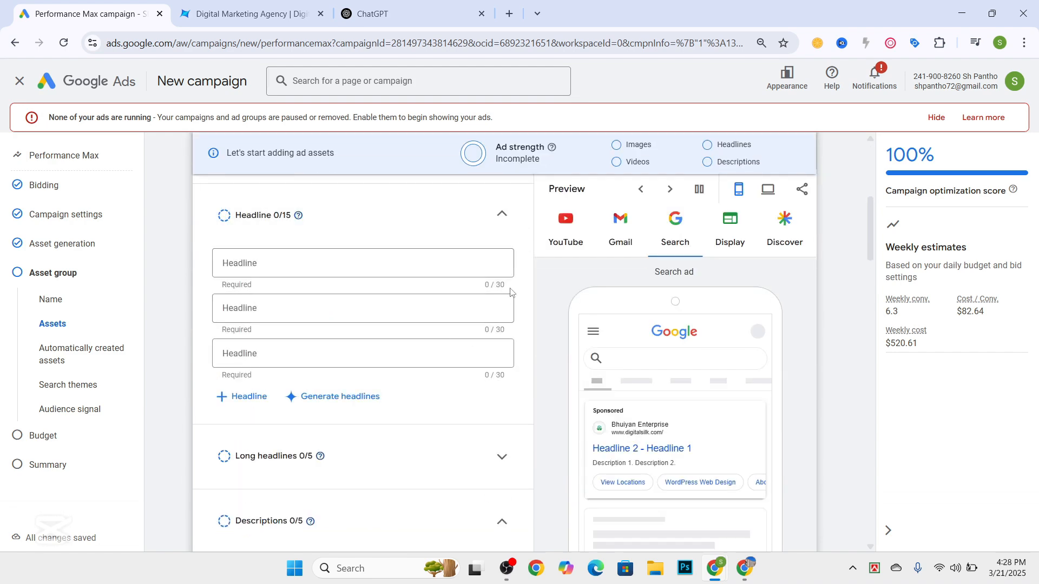
{"action": "left_click", "coordinate": [412, 15]}
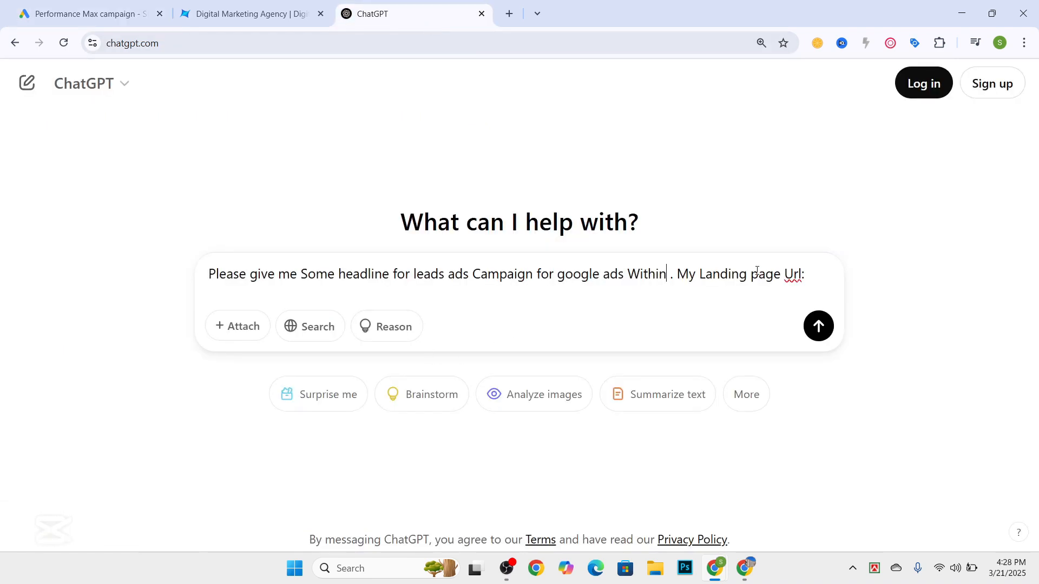
Complete the length limit in the prompt as "Within 30 character", with the spelling corrected.
{"action": "left_click", "coordinate": [670, 276]}
{"action": "type", "text": "30 c"}
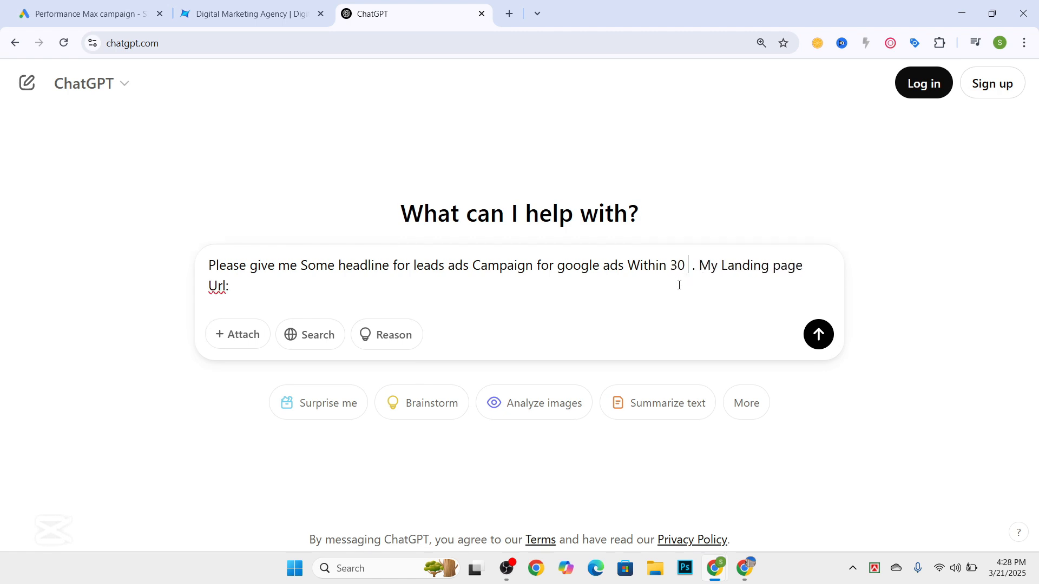
{"action": "type", "text": "hared"}
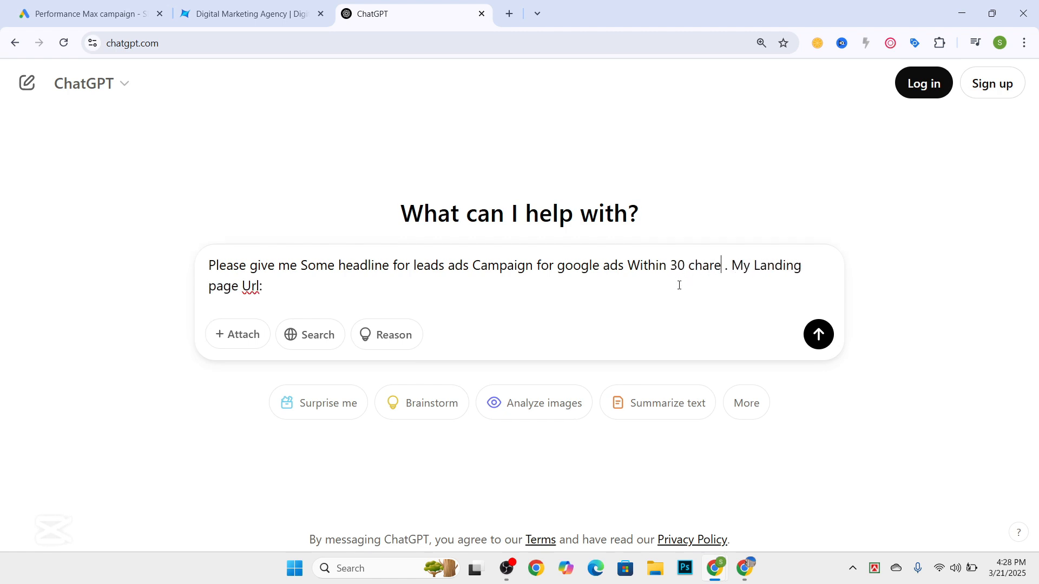
{"action": "type", "text": "ter"}
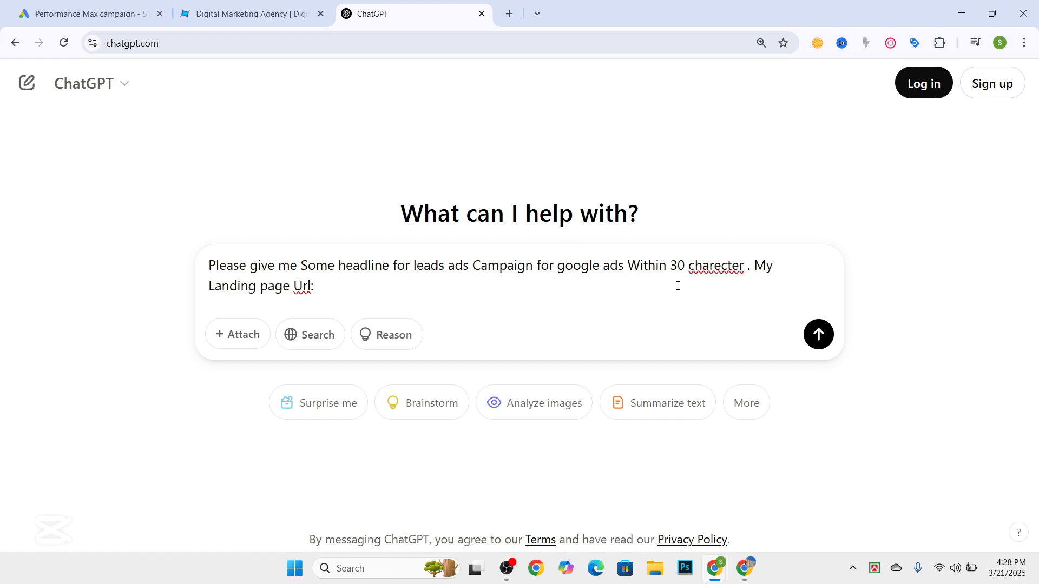
{"action": "right_click", "coordinate": [710, 270]}
{"action": "left_click", "coordinate": [743, 269]}
{"action": "key", "text": "ctrl+v"}
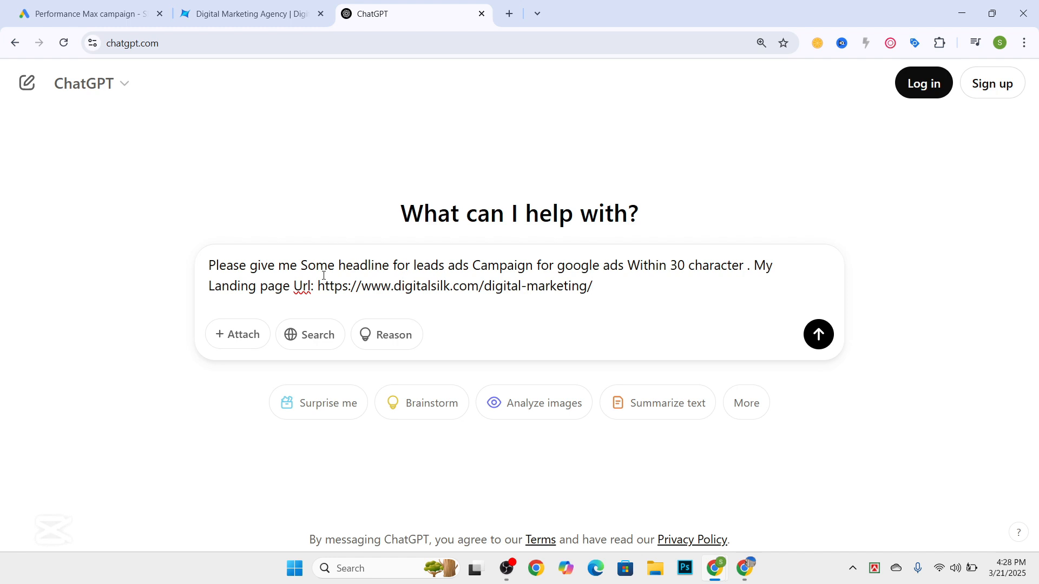
{"action": "left_click", "coordinate": [819, 335]}
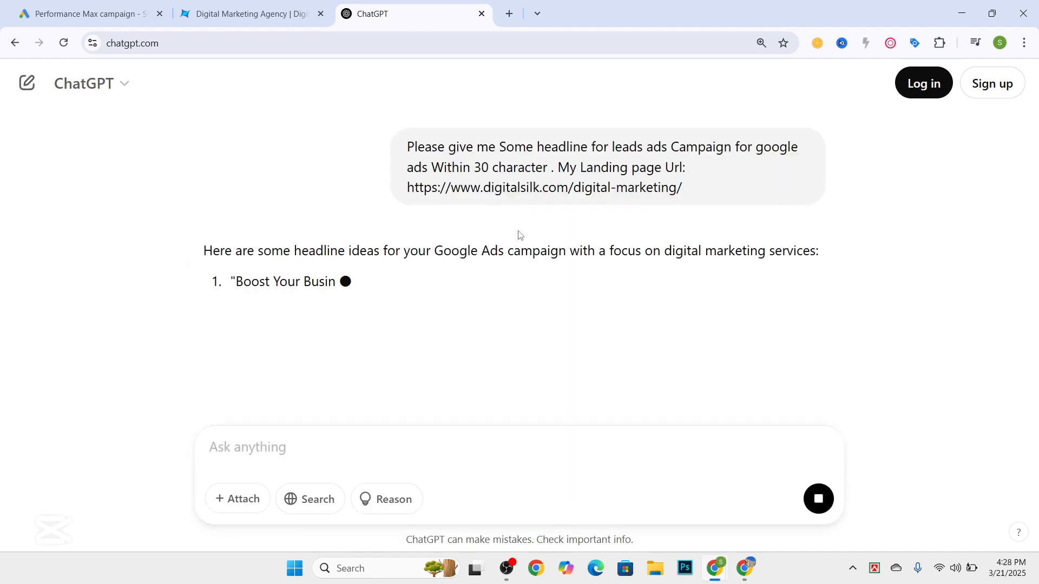
{"action": "scroll", "coordinate": [528, 227], "scroll_direction": "down", "scroll_amount": 2}
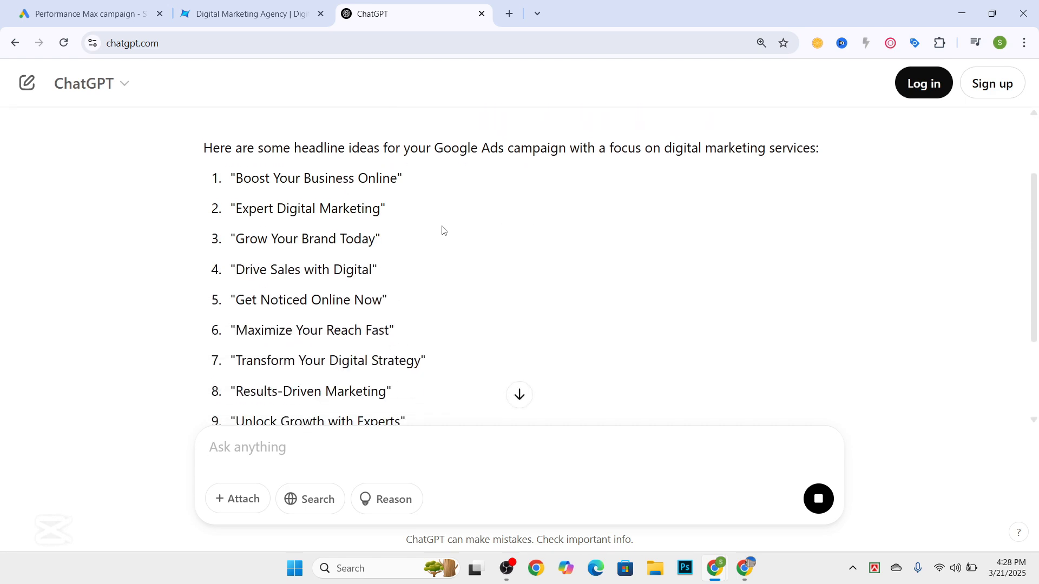
{"action": "scroll", "coordinate": [442, 229], "scroll_direction": "down", "scroll_amount": 2}
{"action": "scroll", "coordinate": [289, 207], "scroll_direction": "up", "scroll_amount": 3}
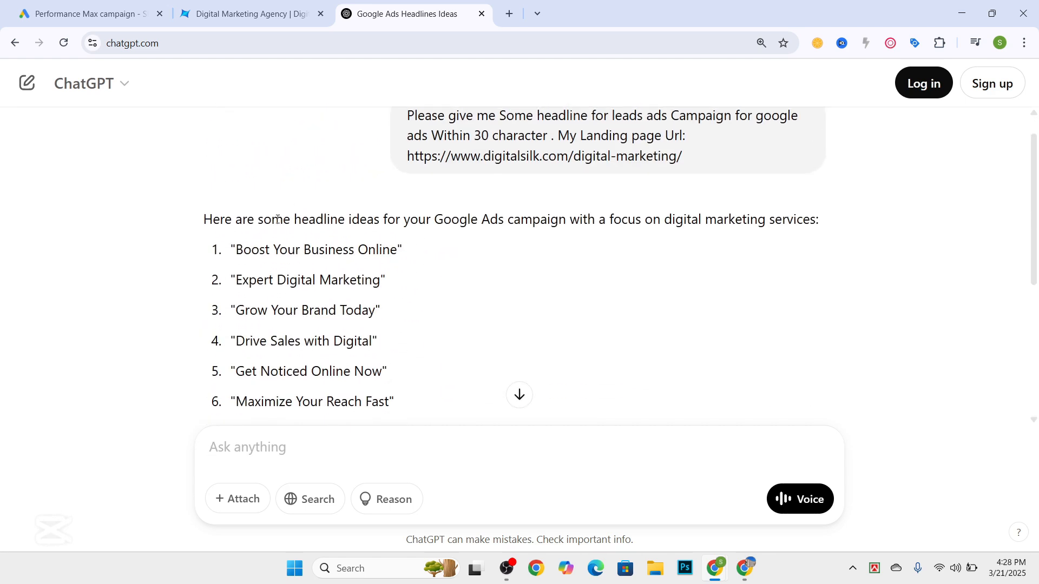
{"action": "scroll", "coordinate": [277, 219], "scroll_direction": "down", "scroll_amount": 4}
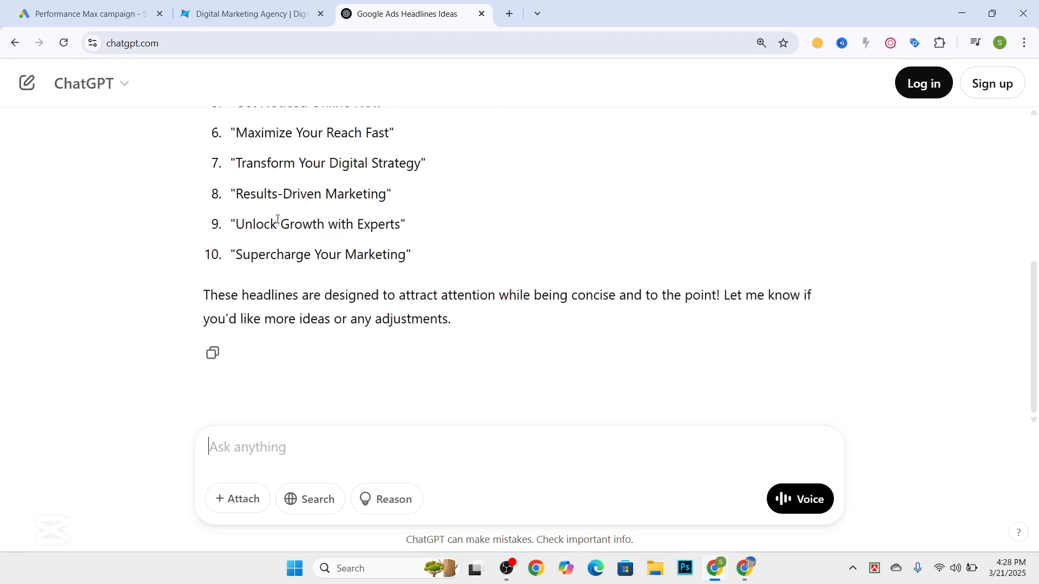
{"action": "scroll", "coordinate": [284, 216], "scroll_direction": "up", "scroll_amount": 5}
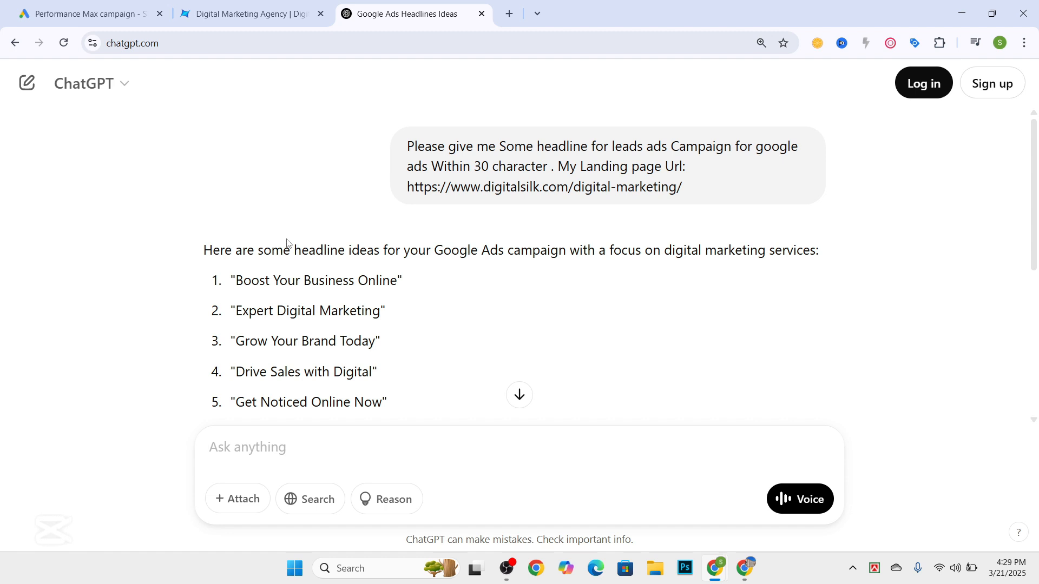
Copy the first six suggested headlines one by one, from "Boost Your Business Online" to "Maximize Your Reach Fast".
{"action": "scroll", "coordinate": [286, 241], "scroll_direction": "down", "scroll_amount": 1}
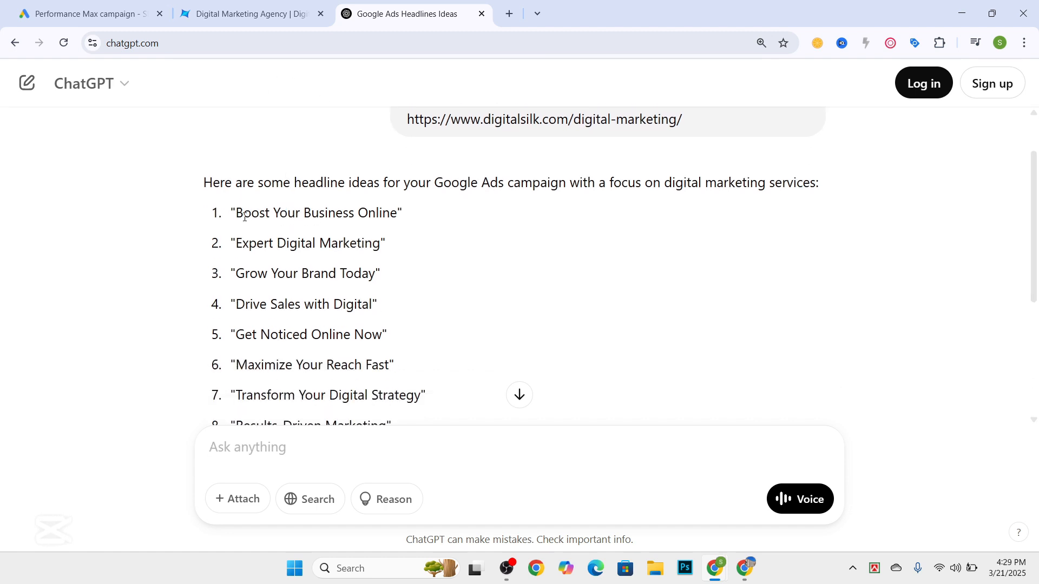
{"action": "left_click_drag", "start_coordinate": [236, 215], "coordinate": [346, 215]}
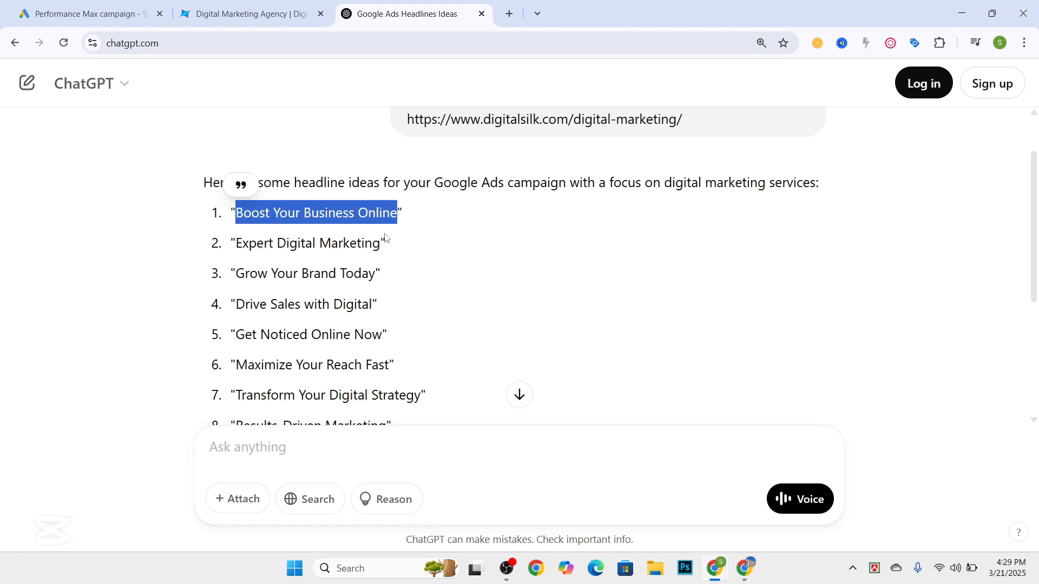
{"action": "left_click_drag", "start_coordinate": [379, 247], "coordinate": [242, 234]}
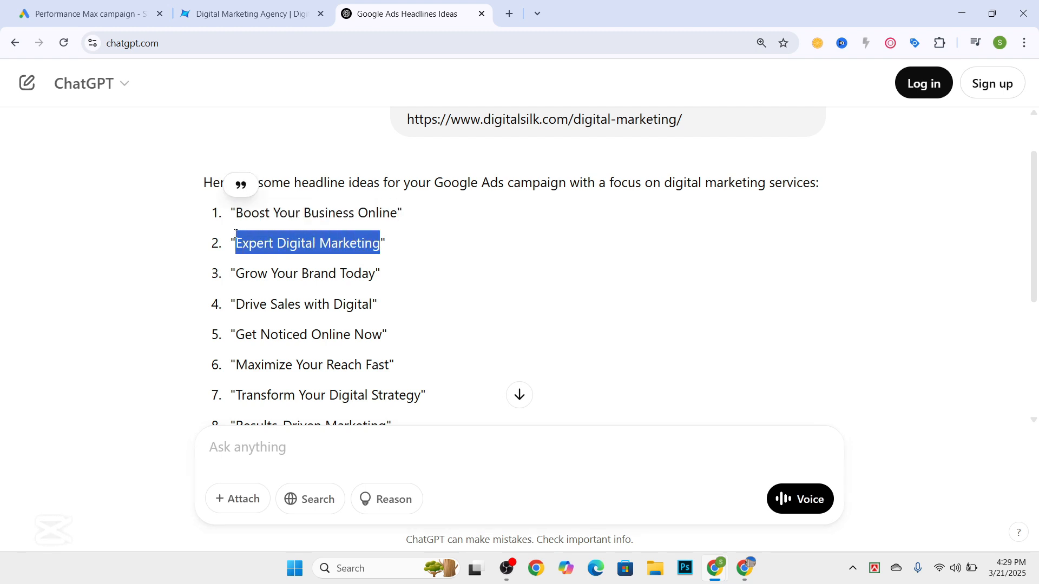
{"action": "left_click_drag", "start_coordinate": [377, 274], "coordinate": [238, 271]}
{"action": "left_click_drag", "start_coordinate": [374, 306], "coordinate": [232, 302]}
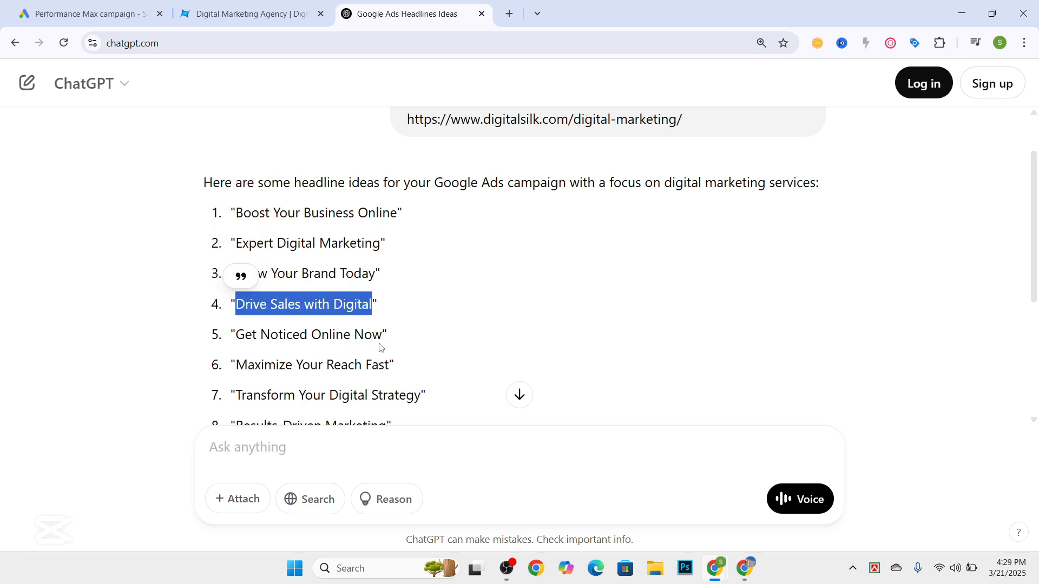
{"action": "left_click_drag", "start_coordinate": [383, 336], "coordinate": [256, 334]}
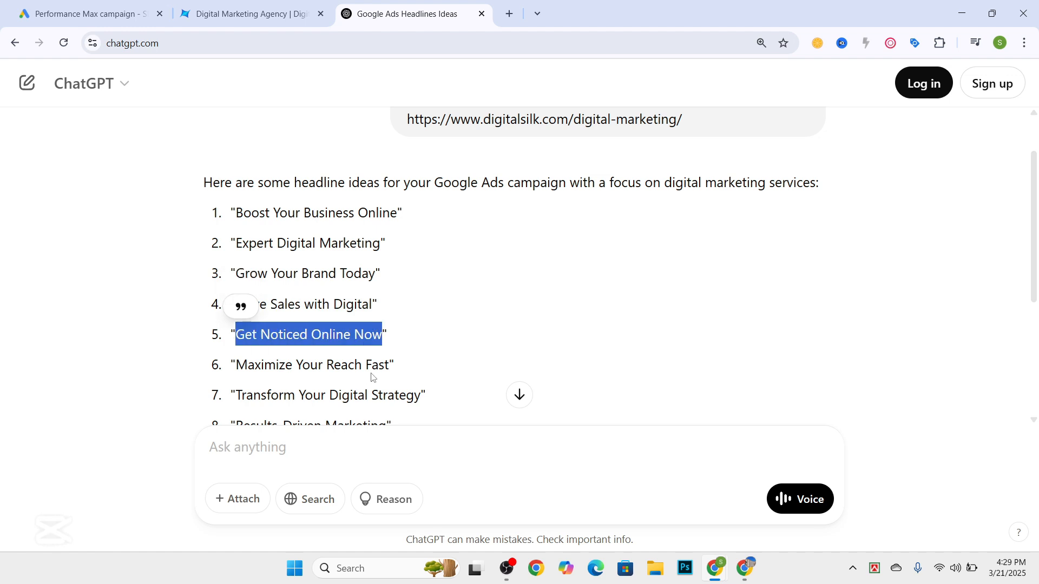
{"action": "left_click_drag", "start_coordinate": [389, 367], "coordinate": [244, 366]}
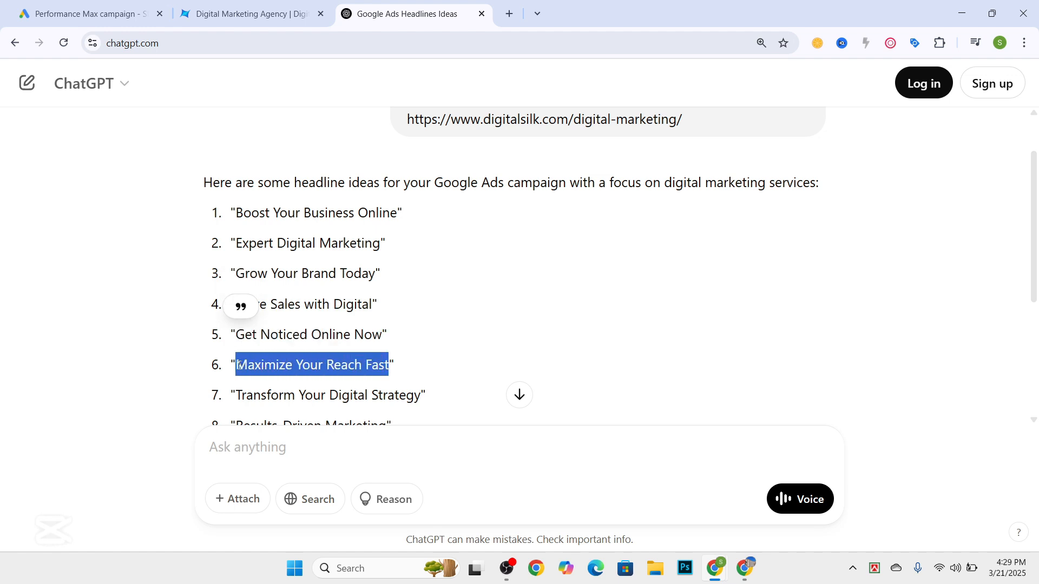
Copy "Transform Your Digital Strategy", "Results-Driven Marketing", "Unlock Growth with Experts" and "Supercharge Your Marketin" separately from the suggested headlines.
{"action": "left_click_drag", "start_coordinate": [420, 396], "coordinate": [236, 389]}
{"action": "scroll", "coordinate": [338, 314], "scroll_direction": "down", "scroll_amount": 2}
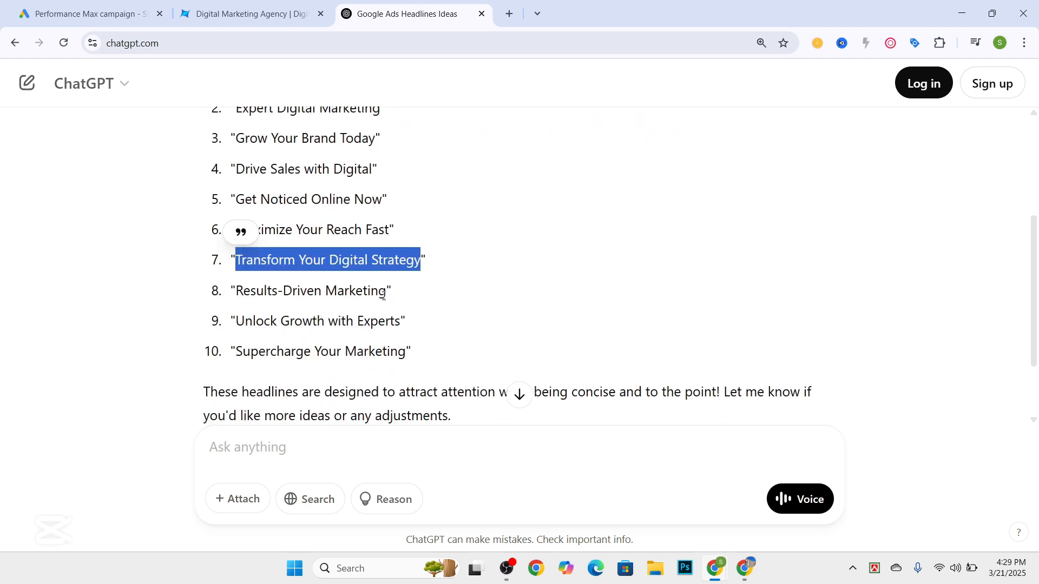
{"action": "left_click_drag", "start_coordinate": [388, 293], "coordinate": [237, 292]}
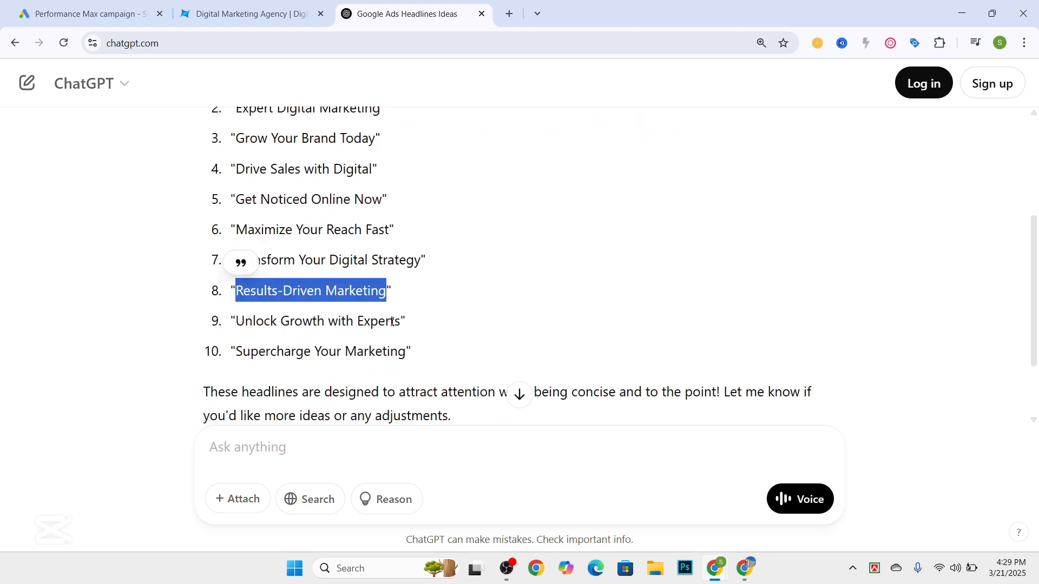
{"action": "left_click_drag", "start_coordinate": [399, 321], "coordinate": [266, 325]}
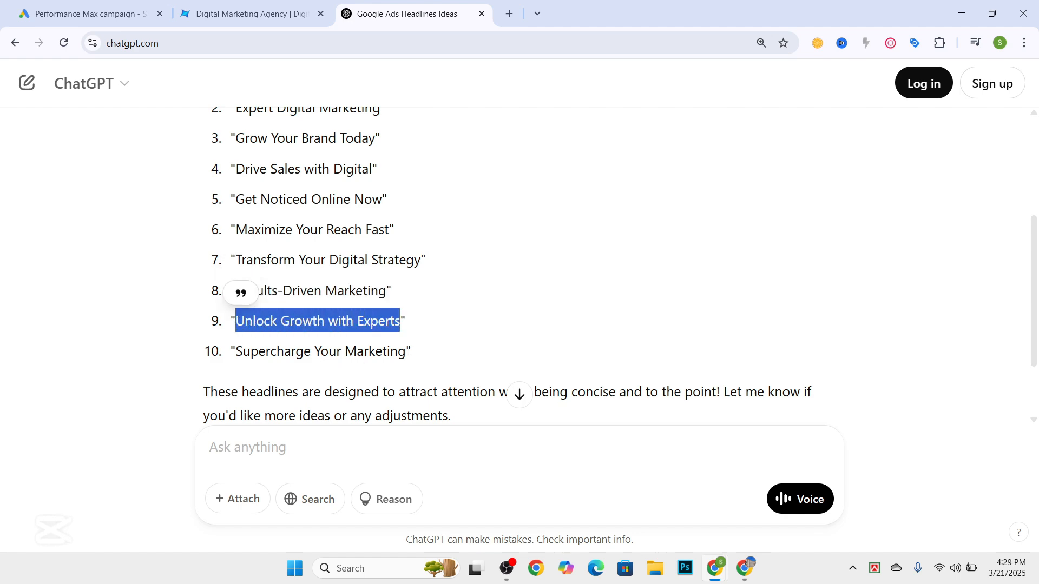
{"action": "left_click_drag", "start_coordinate": [398, 351], "coordinate": [233, 348]}
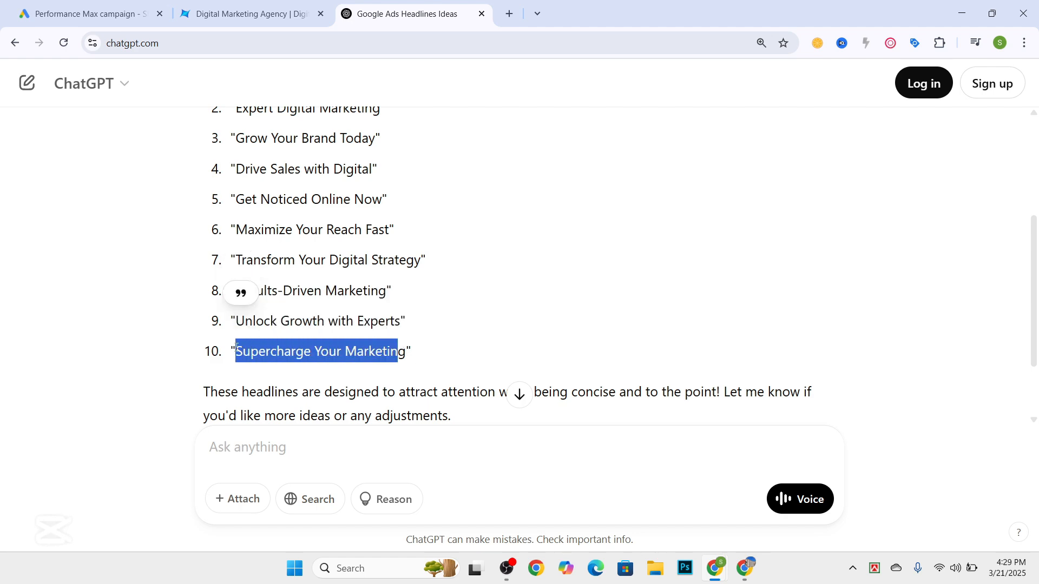
In Google Ads, fill the first two headlines with "Supercharge Your Marketin" and "Unlock Growth with Experts" from the clipboard history.
{"action": "left_click", "coordinate": [138, 14]}
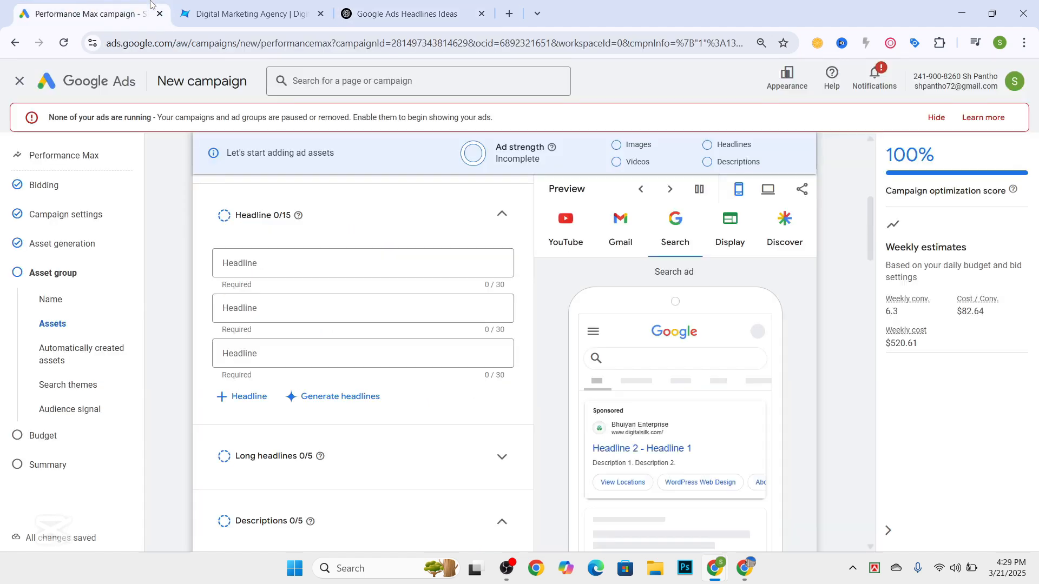
{"action": "left_click", "coordinate": [275, 263]}
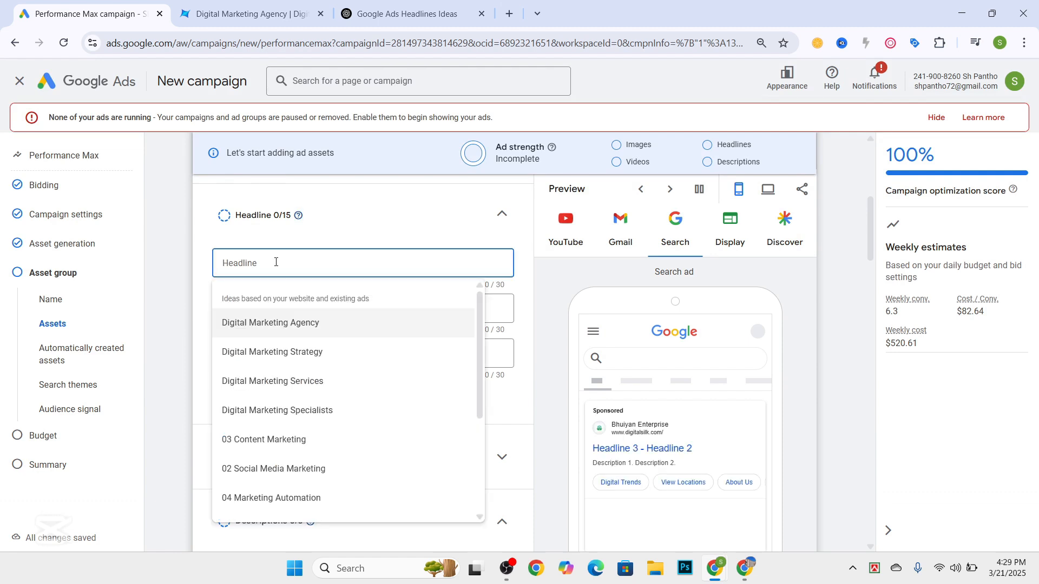
{"action": "key", "text": "super+v"}
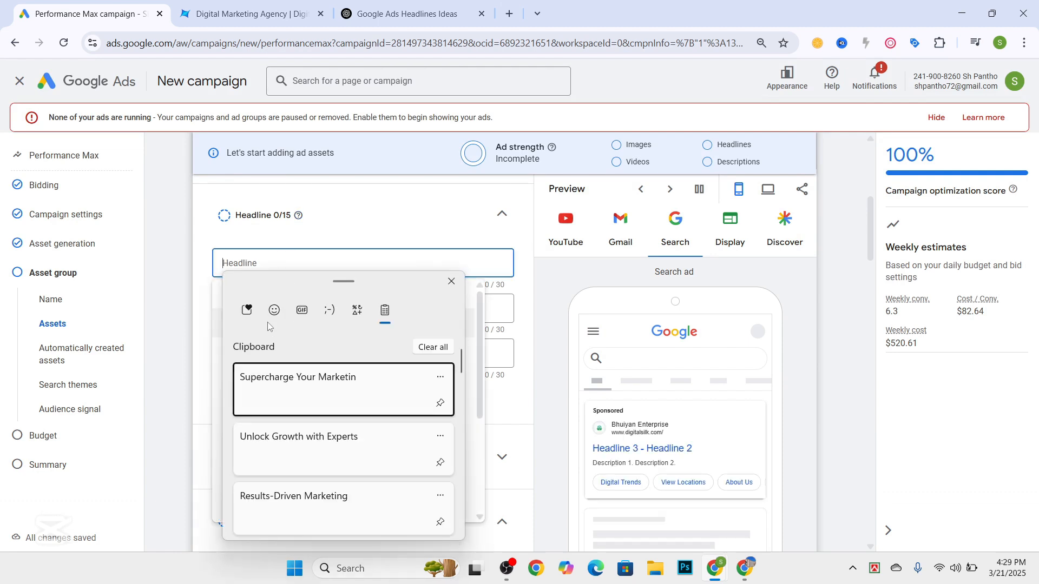
{"action": "key", "text": "Return"}
{"action": "left_click", "coordinate": [267, 309]}
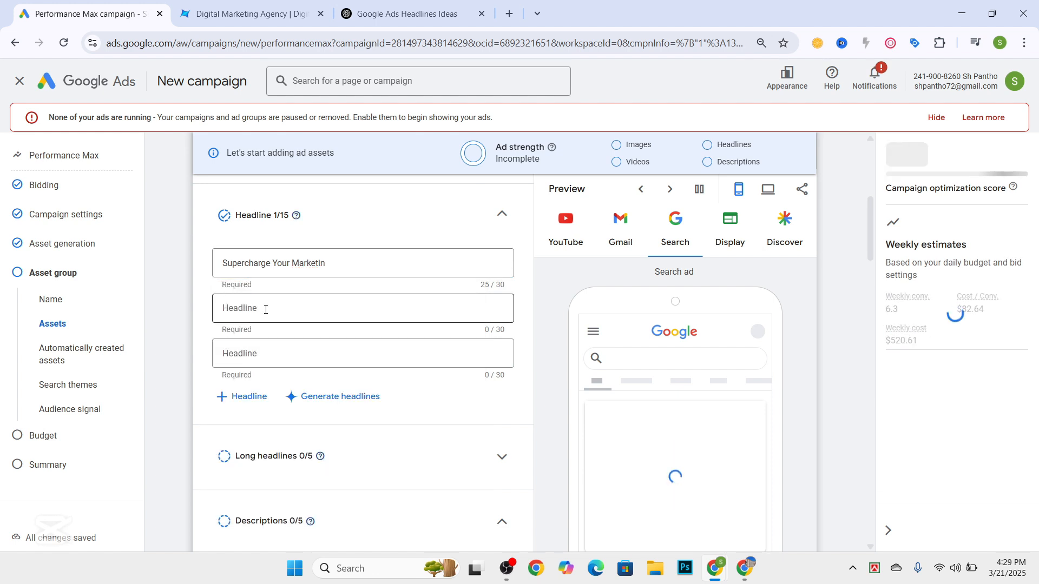
{"action": "key", "text": "super+v"}
{"action": "left_click", "coordinate": [287, 482]}
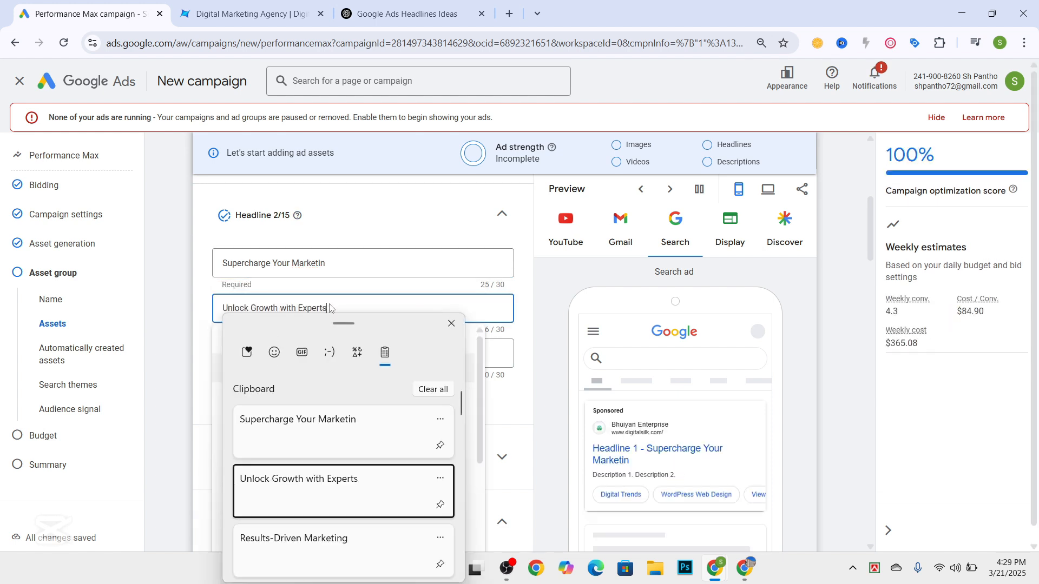
{"action": "left_click", "coordinate": [215, 265]}
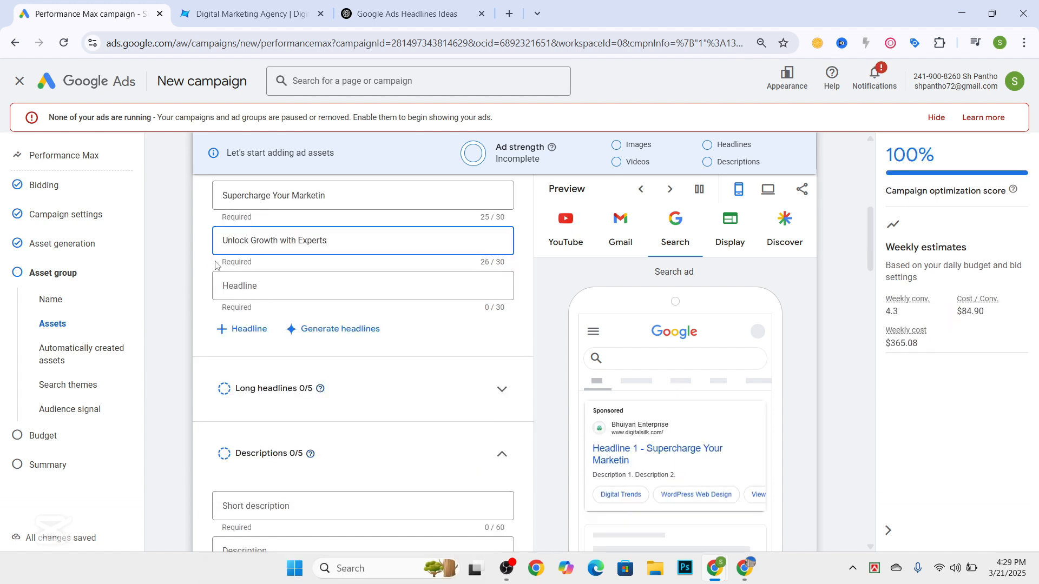
Add seven more empty headline fields to the asset group, dismissing the suggested ideas each time.
{"action": "left_click", "coordinate": [244, 329]}
{"action": "left_click", "coordinate": [249, 379]}
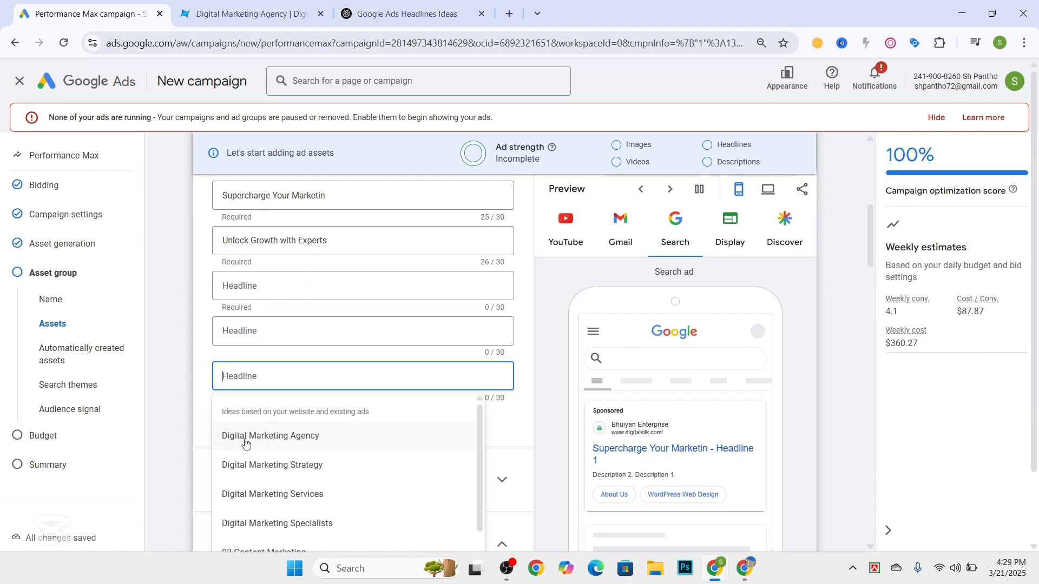
{"action": "left_click", "coordinate": [207, 310]}
{"action": "scroll", "coordinate": [205, 310], "scroll_direction": "down", "scroll_amount": 1}
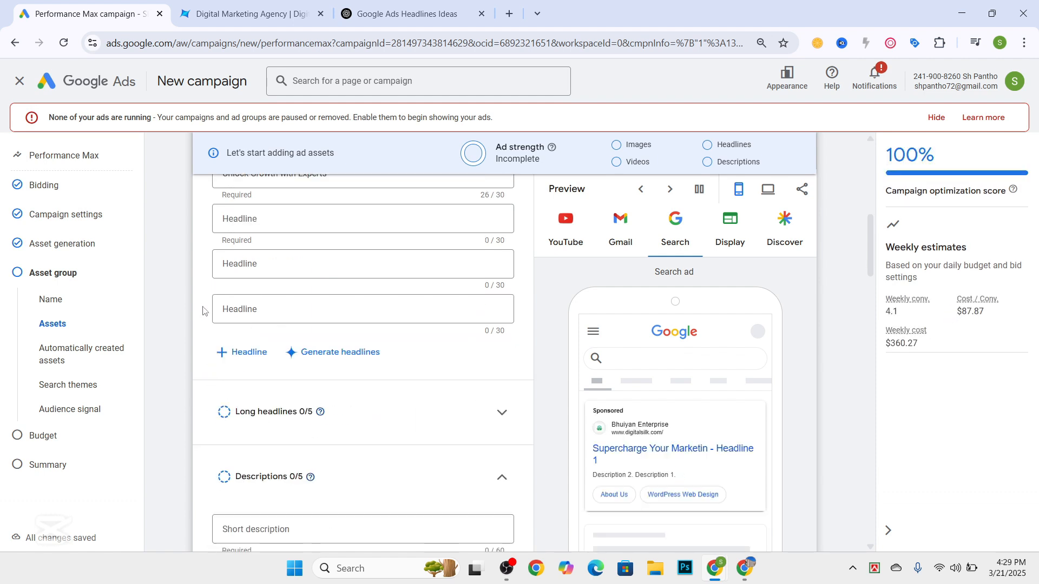
{"action": "left_click", "coordinate": [219, 356]}
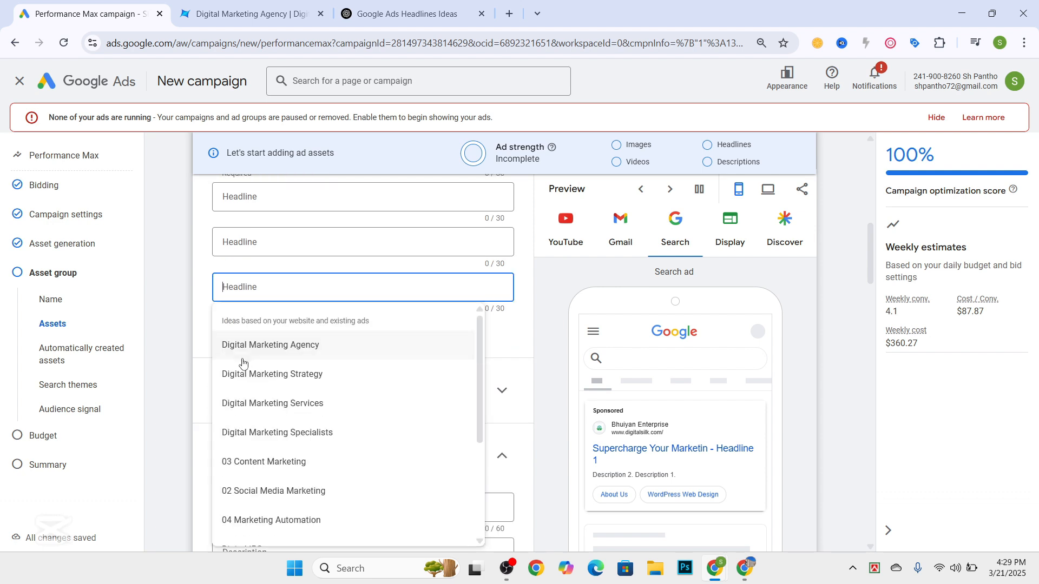
{"action": "scroll", "coordinate": [238, 341], "scroll_direction": "down", "scroll_amount": 2}
{"action": "left_click", "coordinate": [187, 281]}
{"action": "left_click", "coordinate": [233, 330]}
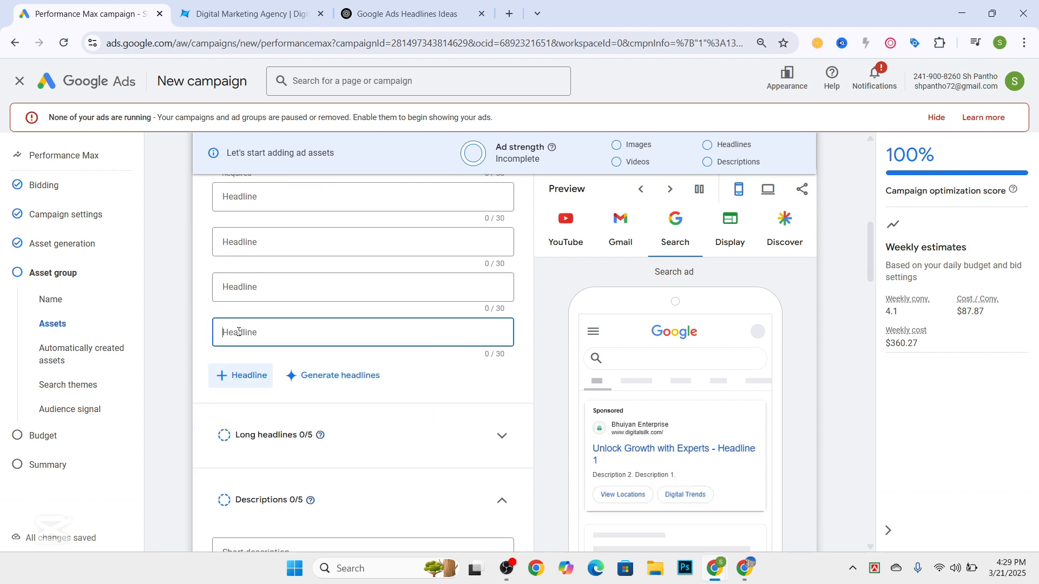
{"action": "left_click", "coordinate": [180, 323]}
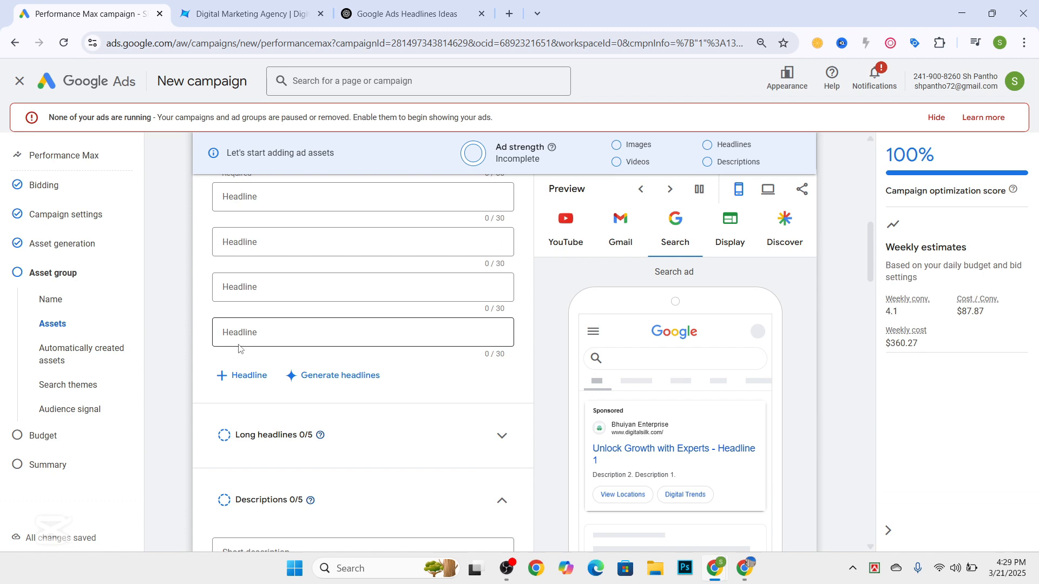
{"action": "left_click", "coordinate": [235, 377]}
{"action": "key", "text": "Escape"}
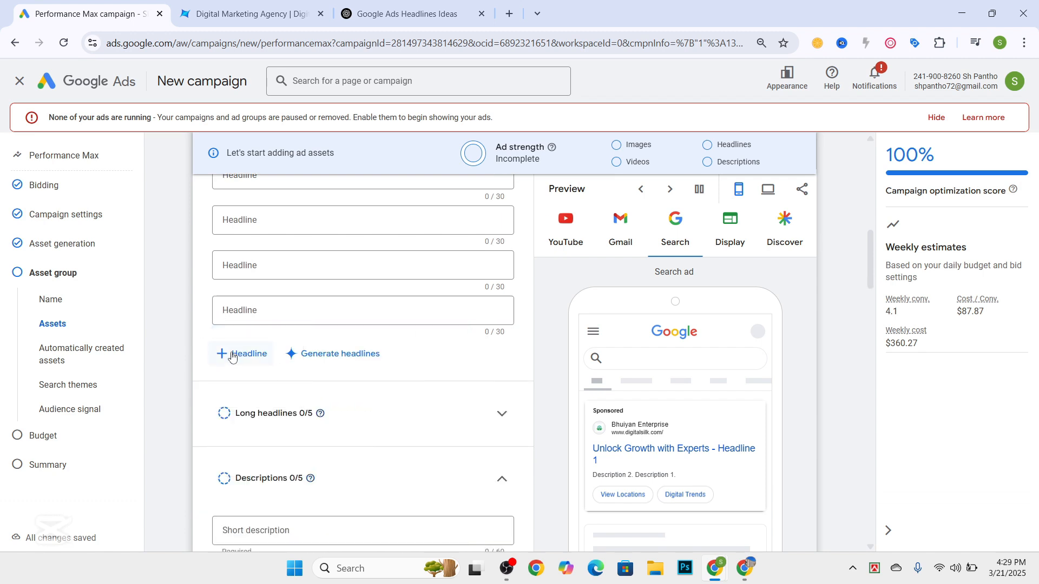
{"action": "left_click", "coordinate": [233, 355]}
{"action": "key", "text": "Escape"}
{"action": "scroll", "coordinate": [239, 314], "scroll_direction": "down", "scroll_amount": 2}
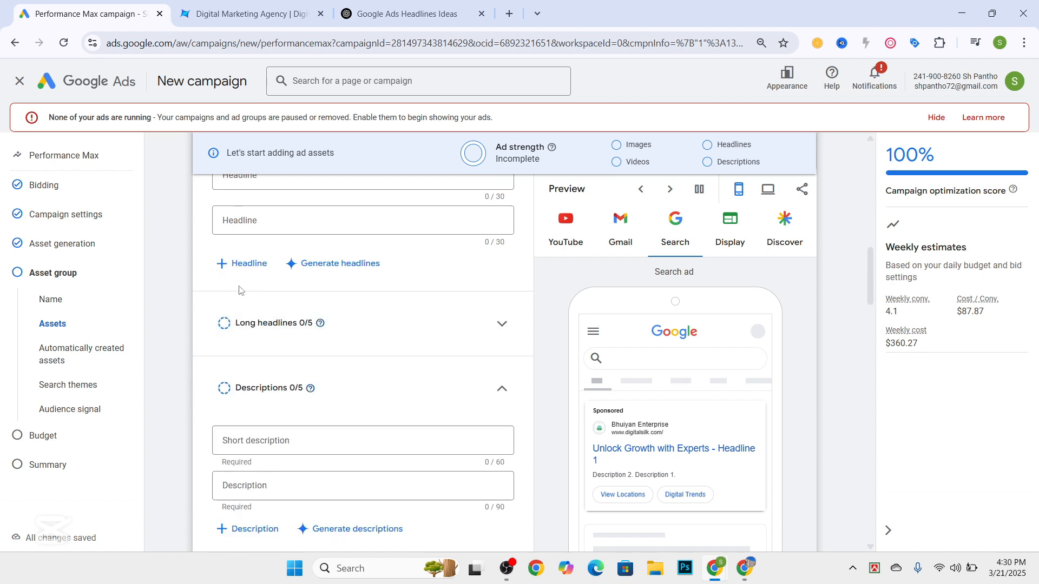
{"action": "left_click", "coordinate": [233, 264]}
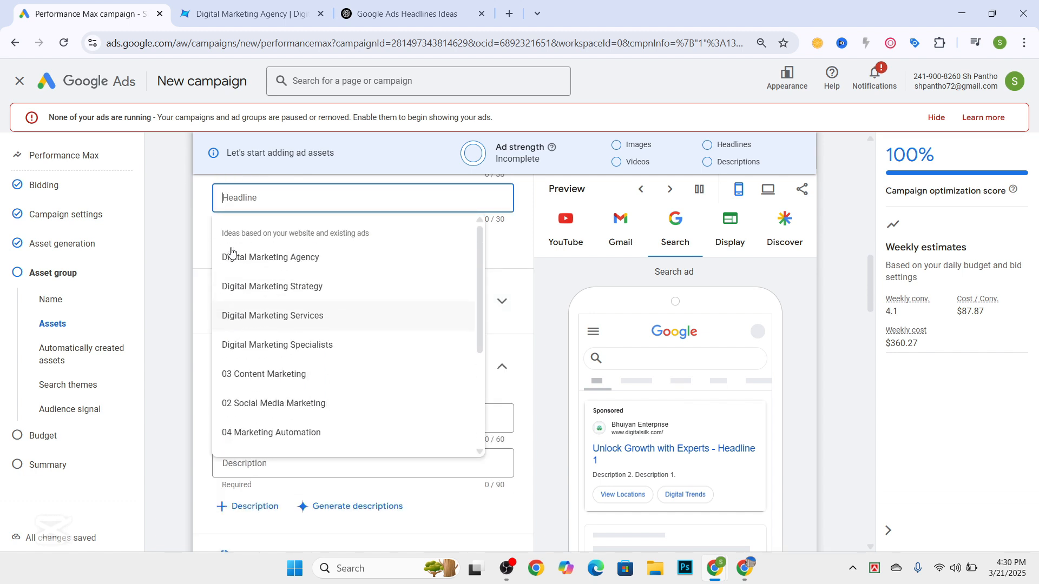
{"action": "key", "text": "Escape"}
Fill the third and fourth headlines with "Results-Driven Marketing" and "Transform Your Digital Strategy" from the clipboard history.
{"action": "scroll", "coordinate": [224, 263], "scroll_direction": "up", "scroll_amount": 5}
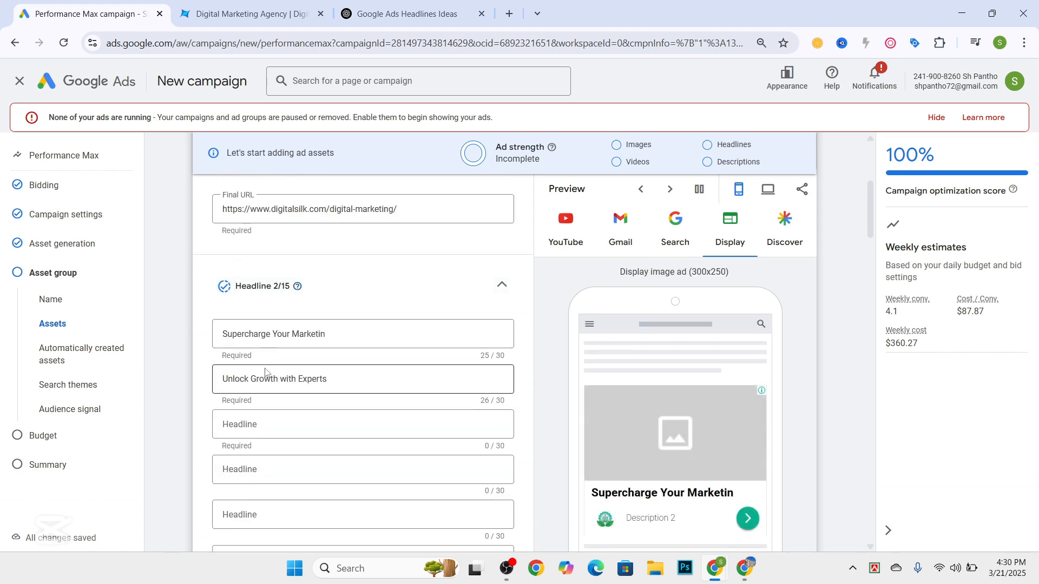
{"action": "scroll", "coordinate": [265, 372], "scroll_direction": "down", "scroll_amount": 1}
{"action": "left_click", "coordinate": [259, 353]}
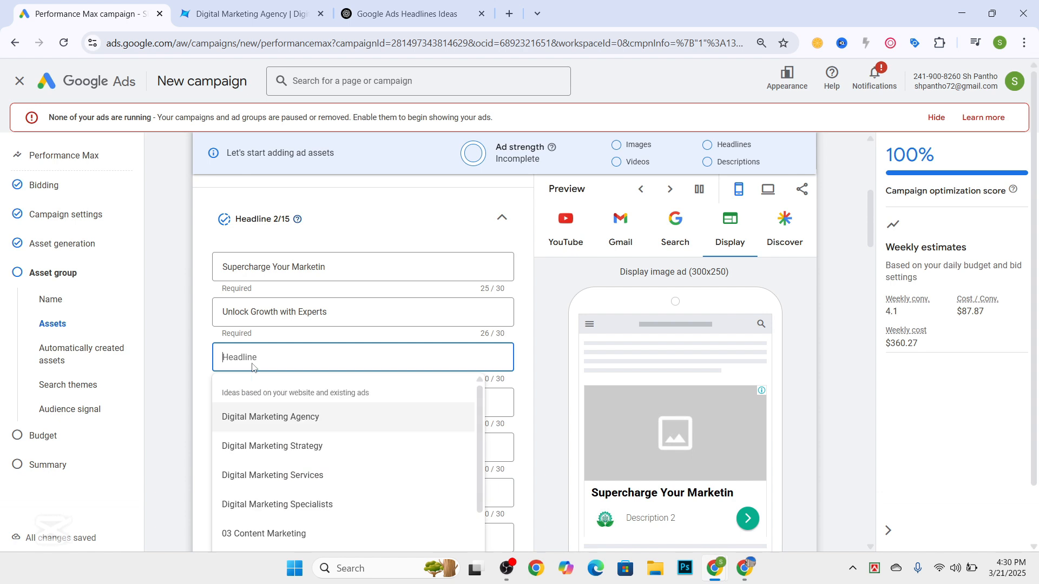
{"action": "key", "text": "super+v"}
{"action": "left_click", "coordinate": [278, 303]}
{"action": "scroll", "coordinate": [265, 292], "scroll_direction": "down", "scroll_amount": 2}
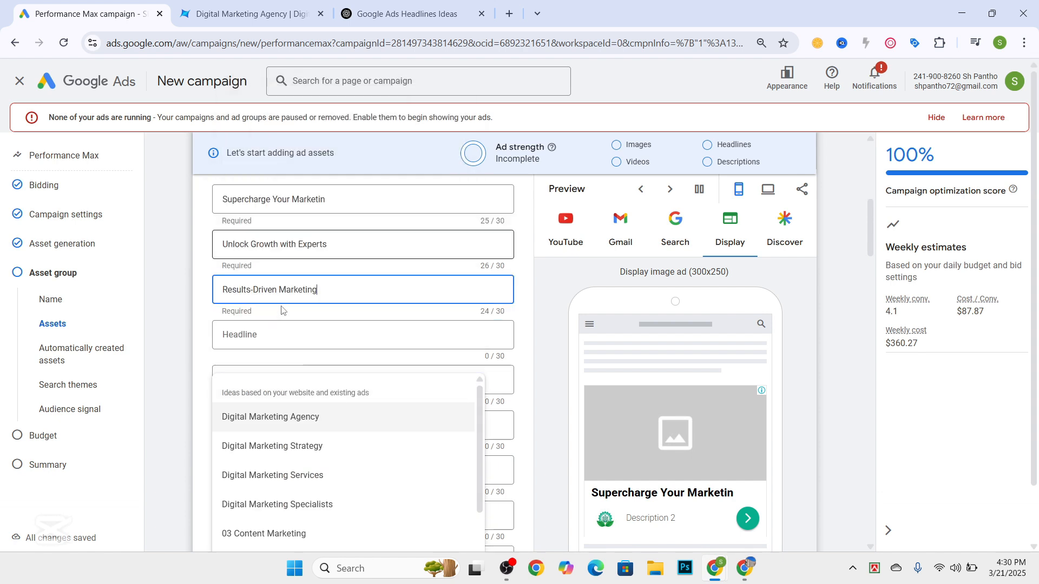
{"action": "left_click", "coordinate": [251, 273]}
{"action": "key", "text": "super+v"}
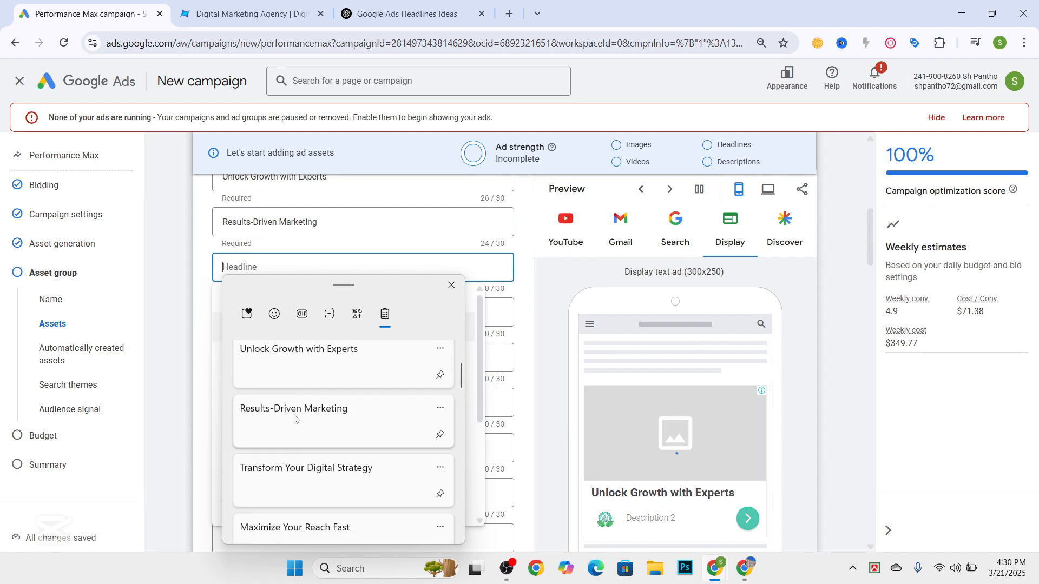
{"action": "left_click", "coordinate": [285, 476]}
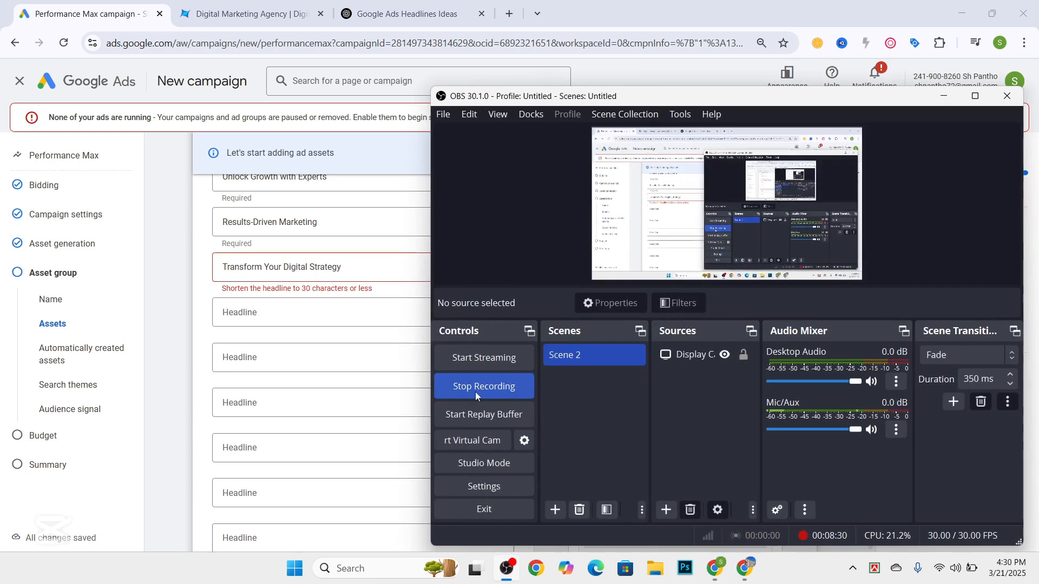
Shorten the fourth headline to "Transform Your Digital Strateg" to fit the 30-character limit.
{"action": "left_click", "coordinate": [190, 224]}
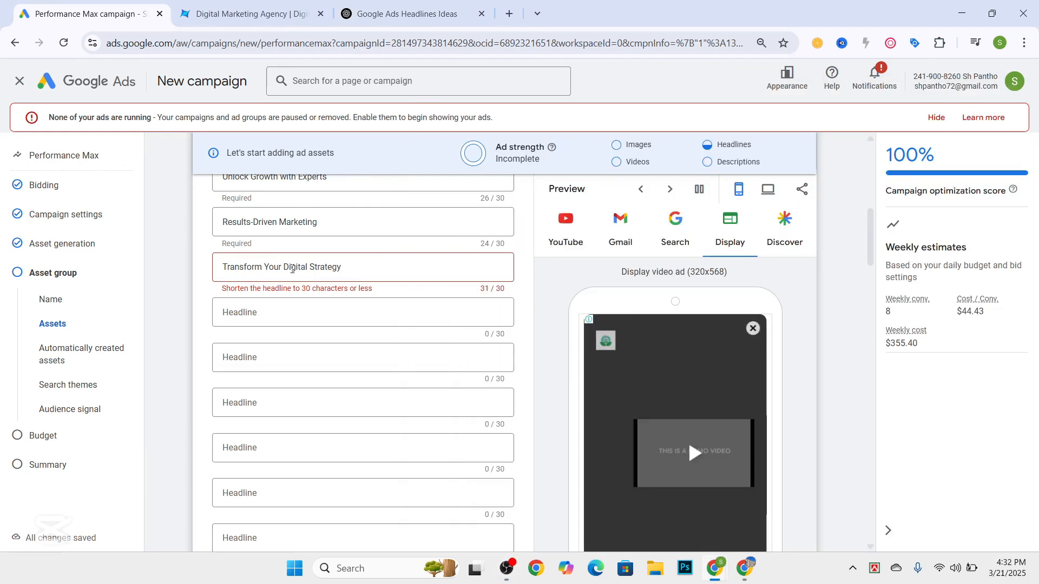
{"action": "left_click_drag", "start_coordinate": [347, 265], "coordinate": [204, 265]}
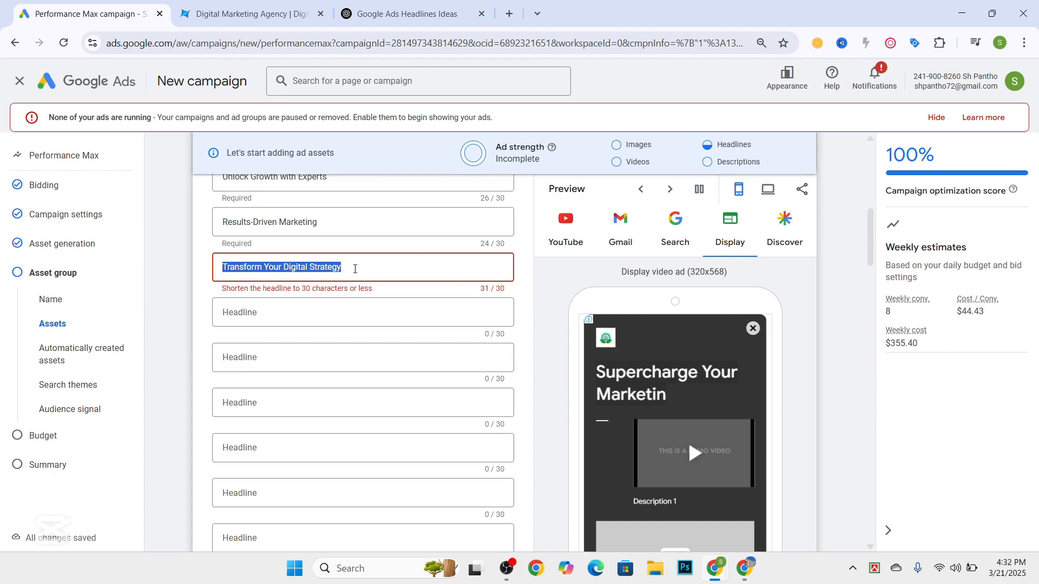
{"action": "left_click", "coordinate": [355, 269]}
{"action": "key", "text": "BackSpace"}
Fill the fifth and sixth headlines with "Maximize Your Reach Fast" and "Get Noticed Online Now" from the clipboard history.
{"action": "left_click", "coordinate": [265, 314]}
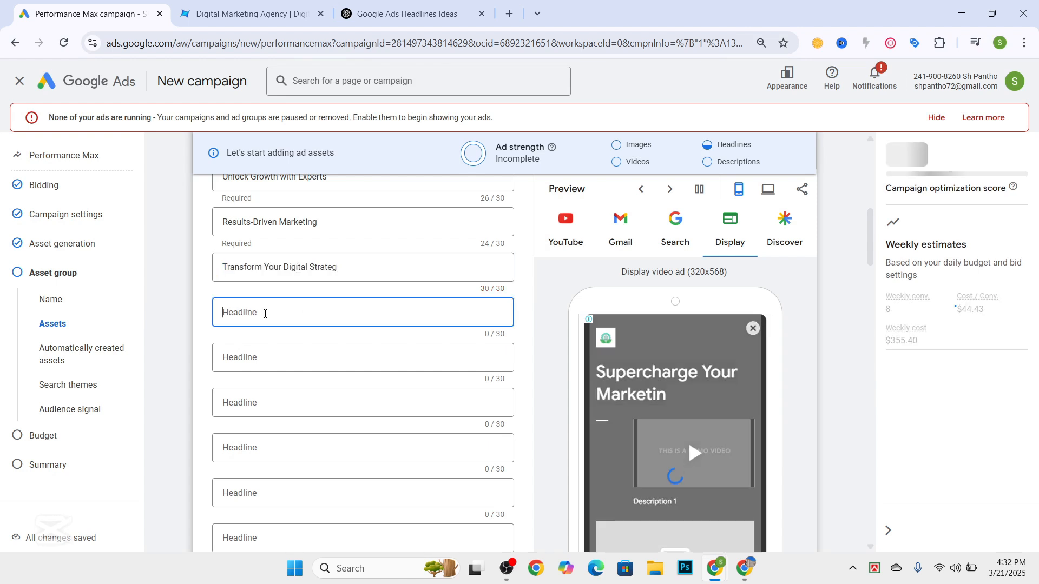
{"action": "key", "text": "super+v"}
{"action": "scroll", "coordinate": [306, 256], "scroll_direction": "down", "scroll_amount": 3}
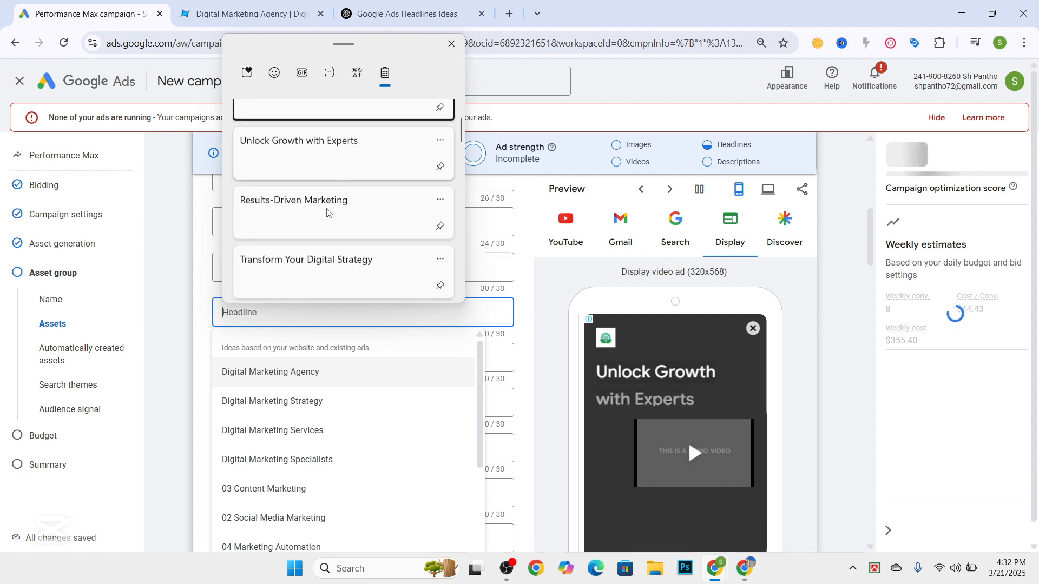
{"action": "left_click", "coordinate": [307, 255]}
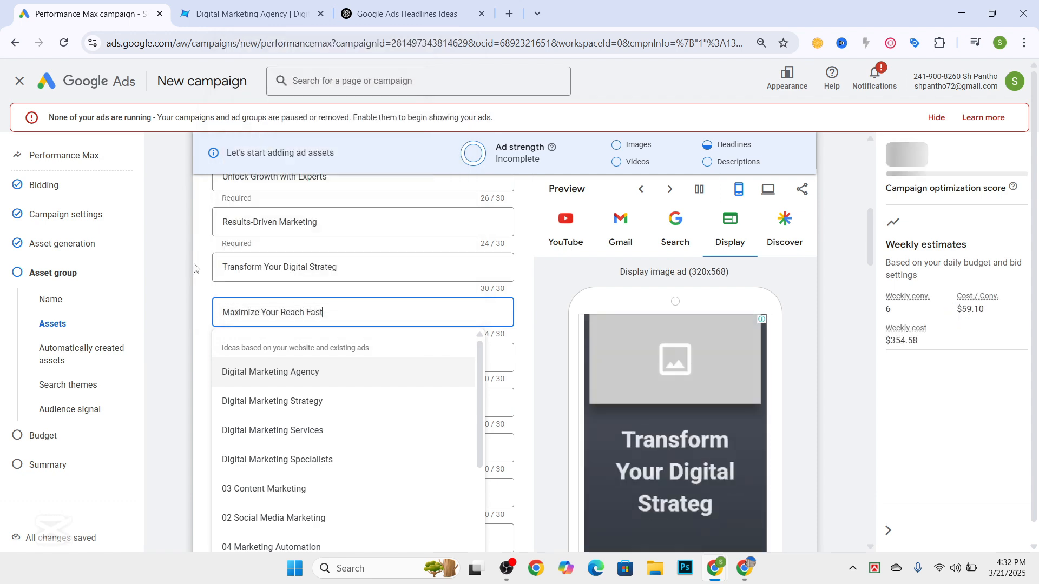
{"action": "scroll", "coordinate": [247, 267], "scroll_direction": "down", "scroll_amount": 3}
{"action": "left_click", "coordinate": [255, 223]}
{"action": "key", "text": "super+v"}
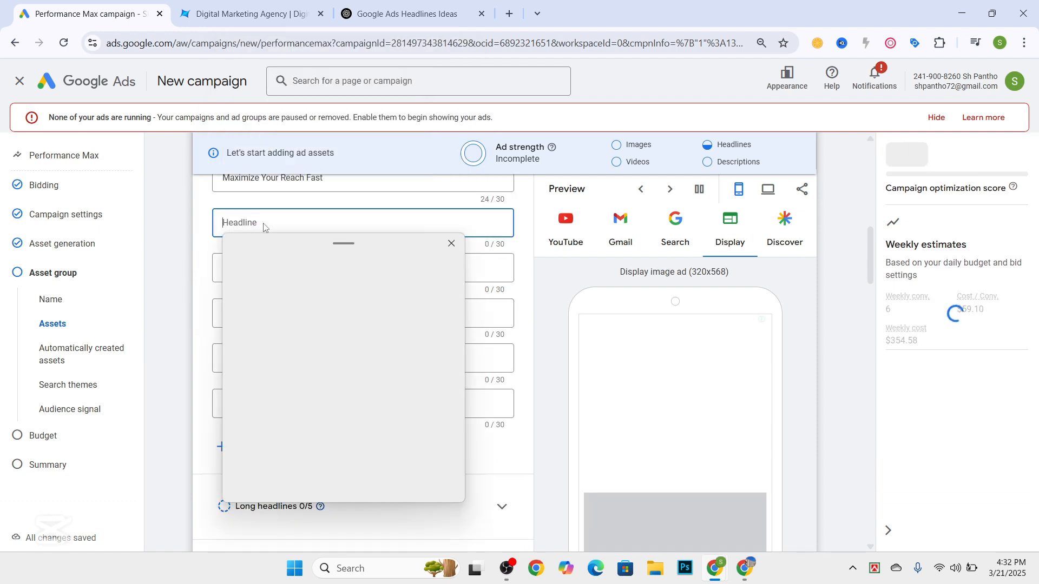
{"action": "scroll", "coordinate": [324, 370], "scroll_direction": "down", "scroll_amount": 3}
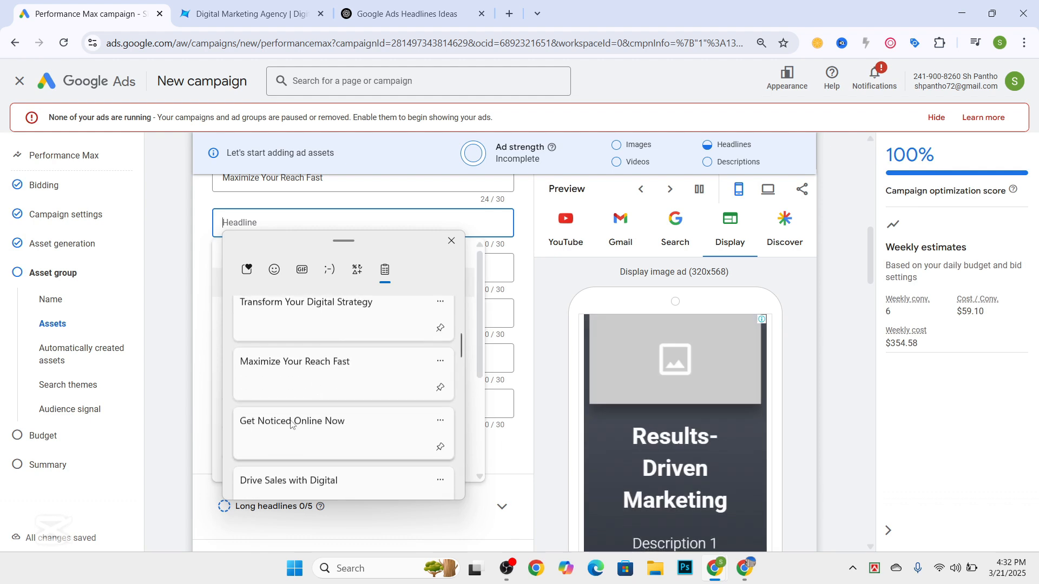
{"action": "left_click", "coordinate": [287, 430]}
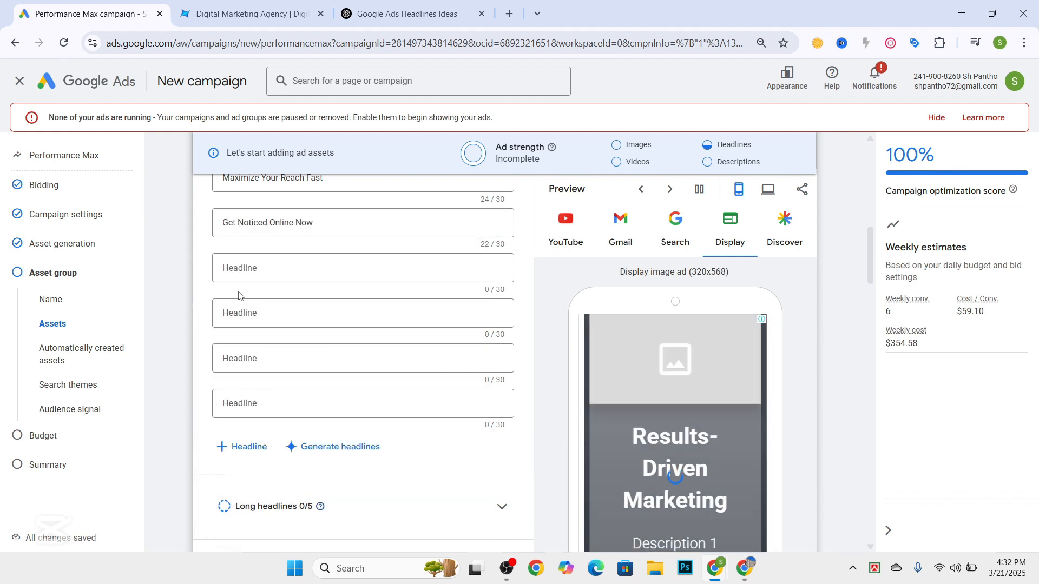
Fill the seventh and eighth headlines with the suggested ideas "Digital Marketing Agency" and "Digital Marketing Services".
{"action": "left_click", "coordinate": [251, 268]}
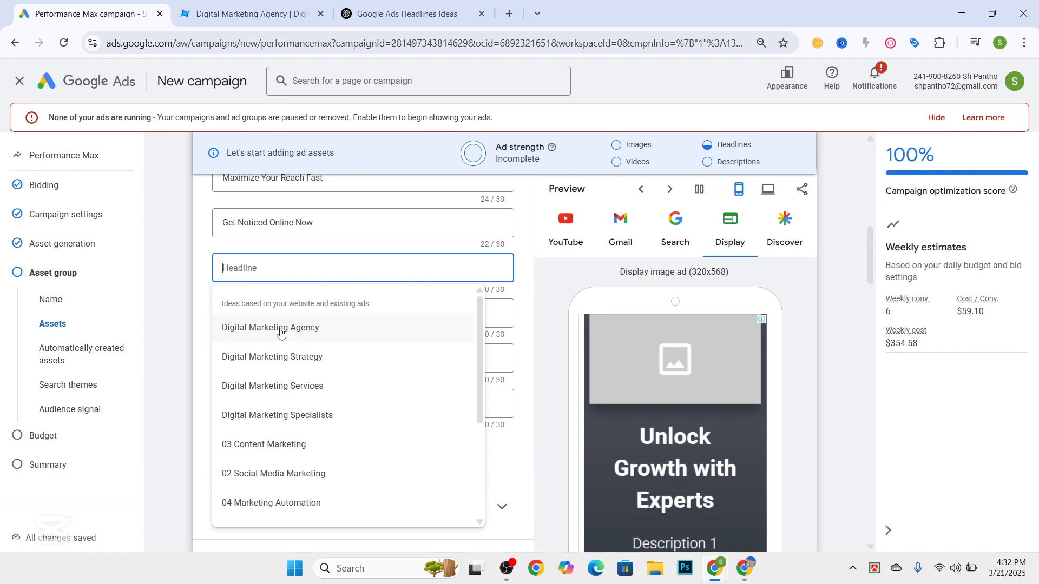
{"action": "left_click", "coordinate": [253, 327]}
{"action": "left_click", "coordinate": [253, 326]}
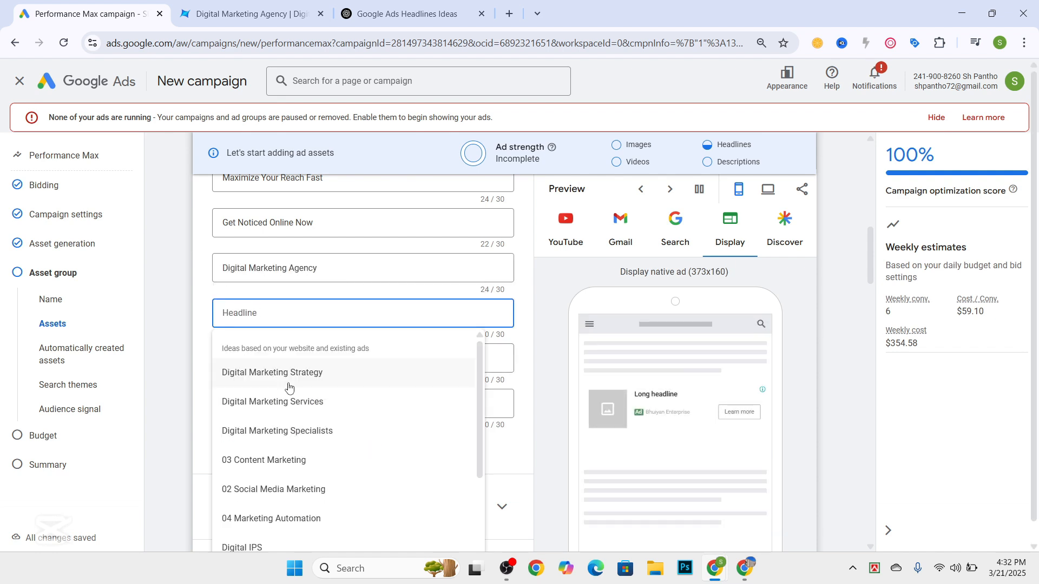
{"action": "left_click", "coordinate": [287, 407]}
Fill the ninth and tenth headlines with the suggested ideas "04 Marketing Automation" and "Premium Web Design Agency".
{"action": "scroll", "coordinate": [283, 276], "scroll_direction": "down", "scroll_amount": 2}
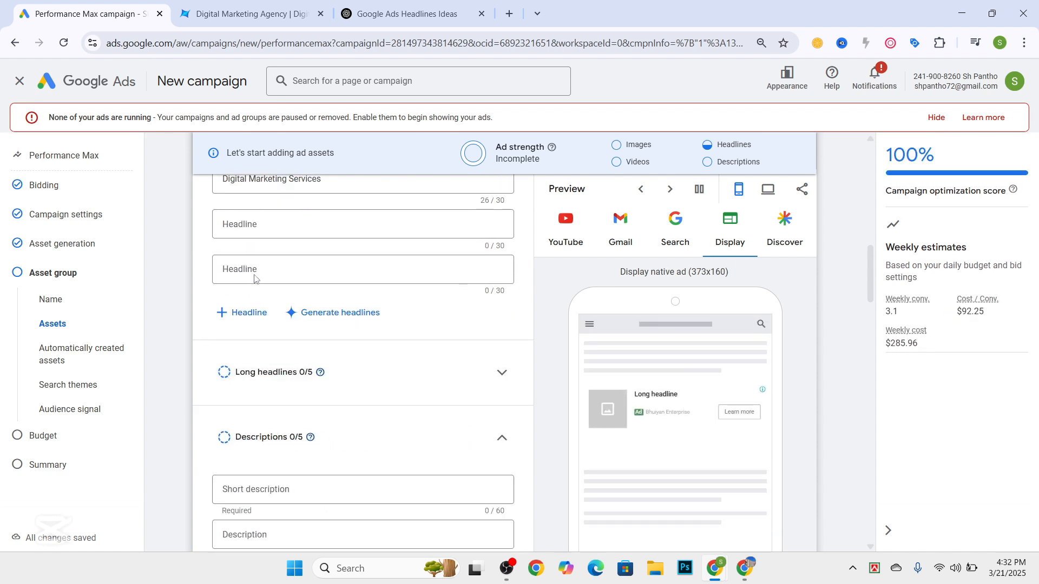
{"action": "left_click", "coordinate": [258, 234]}
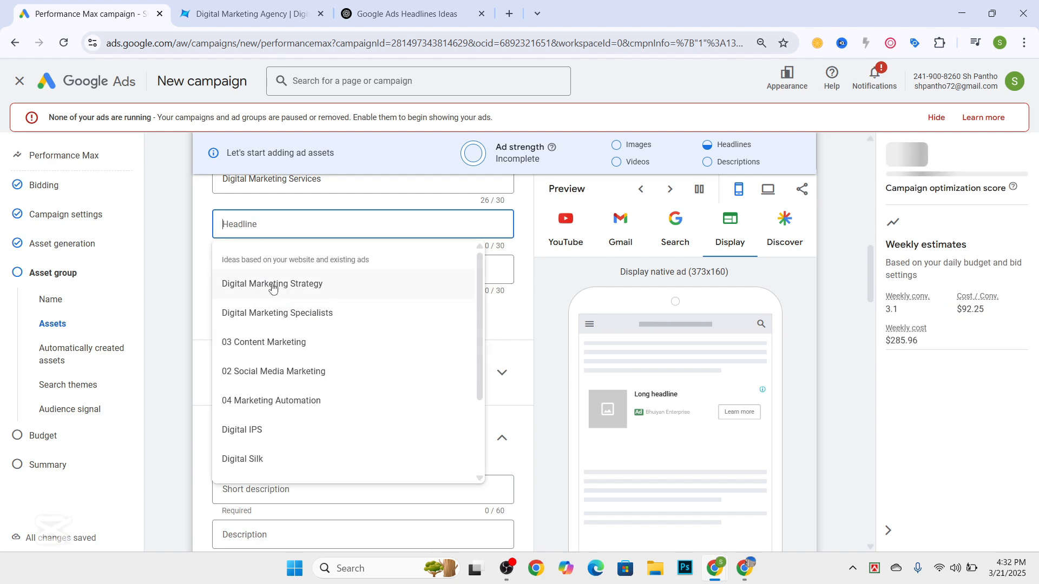
{"action": "left_click", "coordinate": [276, 400]}
{"action": "left_click", "coordinate": [256, 269]}
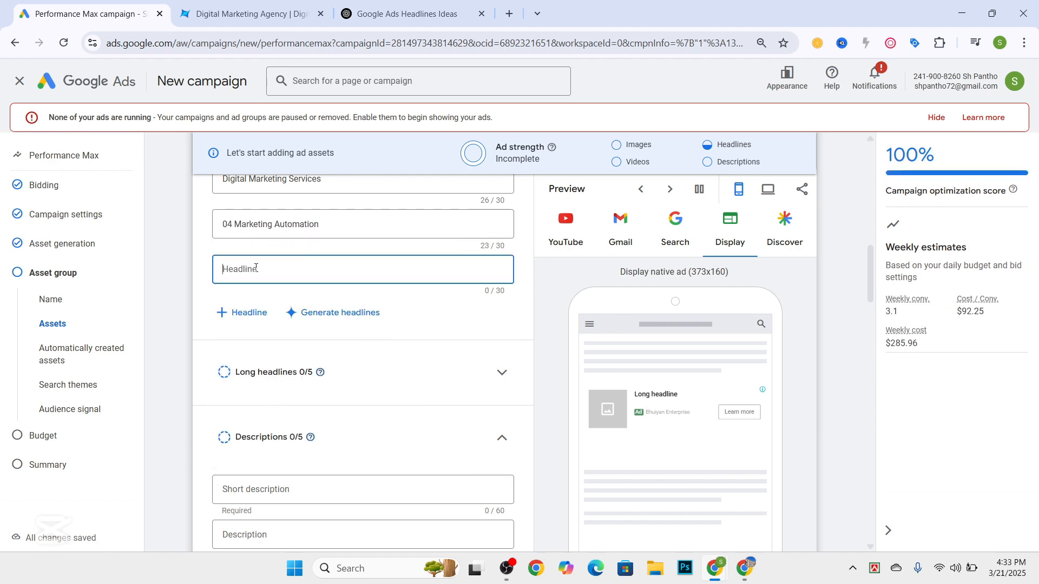
{"action": "scroll", "coordinate": [278, 379], "scroll_direction": "down", "scroll_amount": 1}
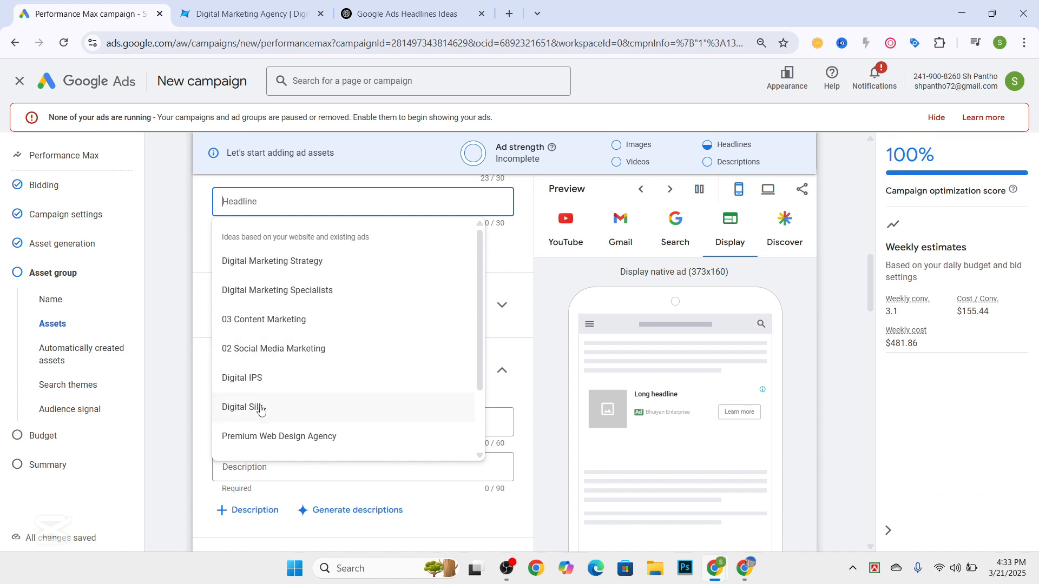
{"action": "left_click", "coordinate": [251, 436]}
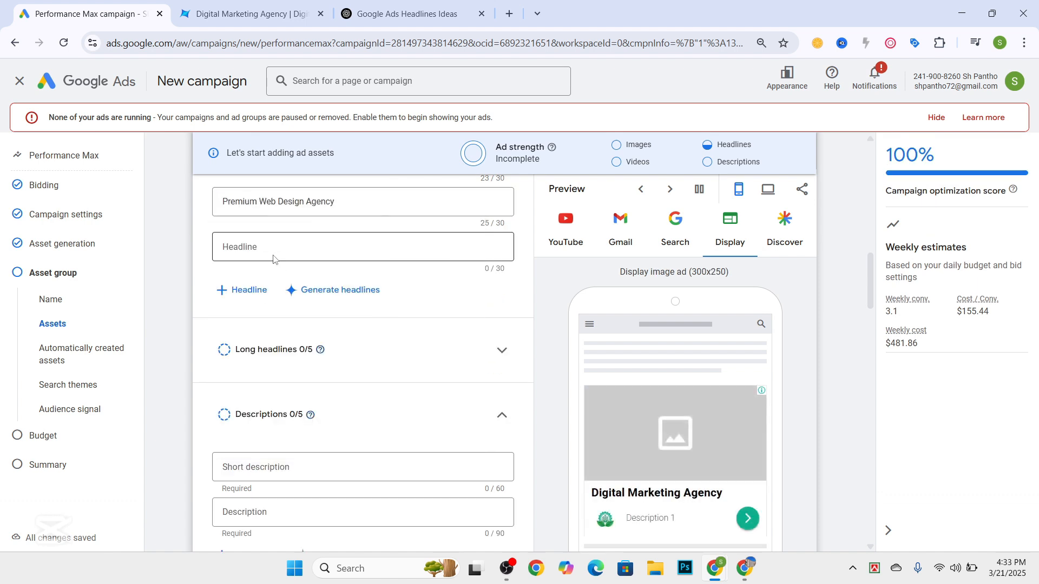
Add four more empty headline fields below the existing blank one, bringing the list to 15 fields.
{"action": "scroll", "coordinate": [273, 259], "scroll_direction": "up", "scroll_amount": 10}
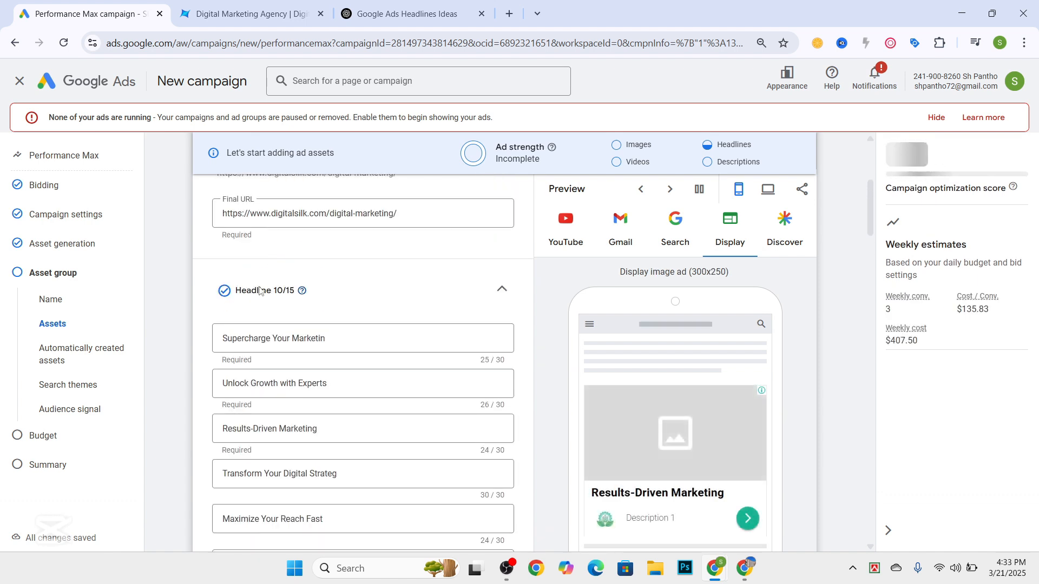
{"action": "scroll", "coordinate": [257, 309], "scroll_direction": "down", "scroll_amount": 7}
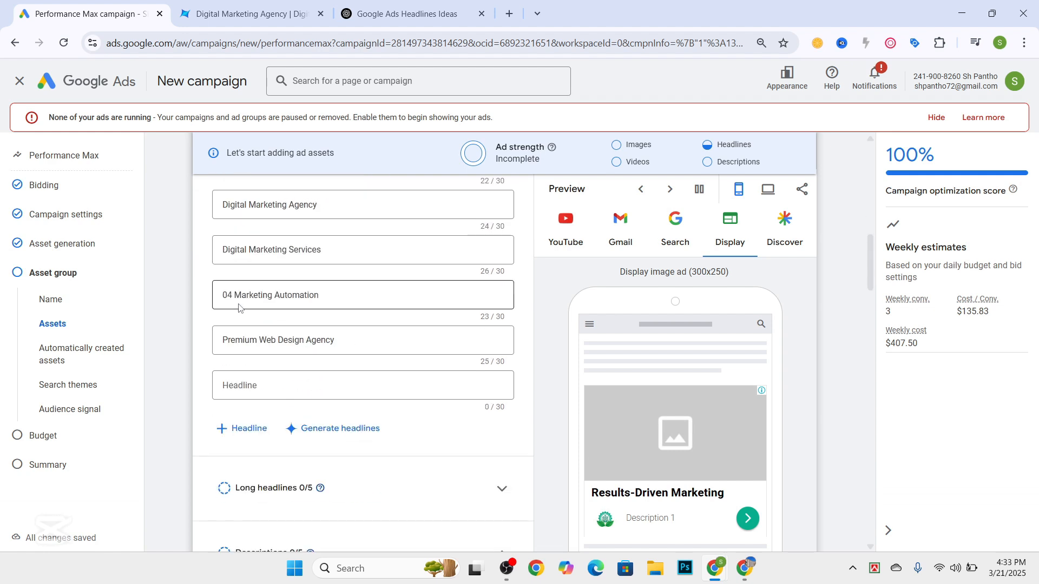
{"action": "left_click", "coordinate": [233, 432]}
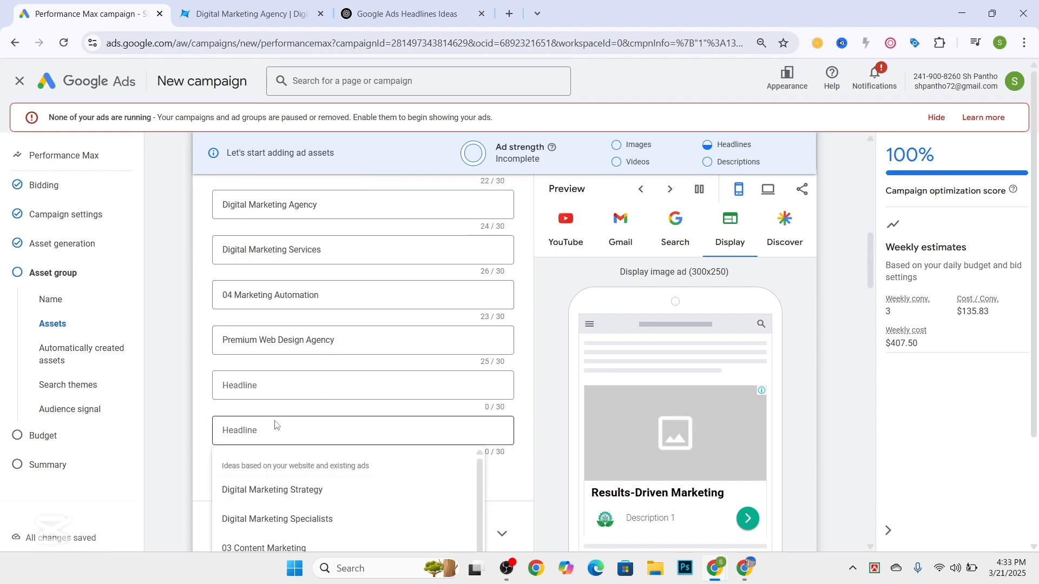
{"action": "scroll", "coordinate": [259, 487], "scroll_direction": "down", "scroll_amount": 2}
{"action": "left_click", "coordinate": [193, 340]}
{"action": "scroll", "coordinate": [195, 340], "scroll_direction": "down", "scroll_amount": 1}
{"action": "left_click", "coordinate": [237, 340]}
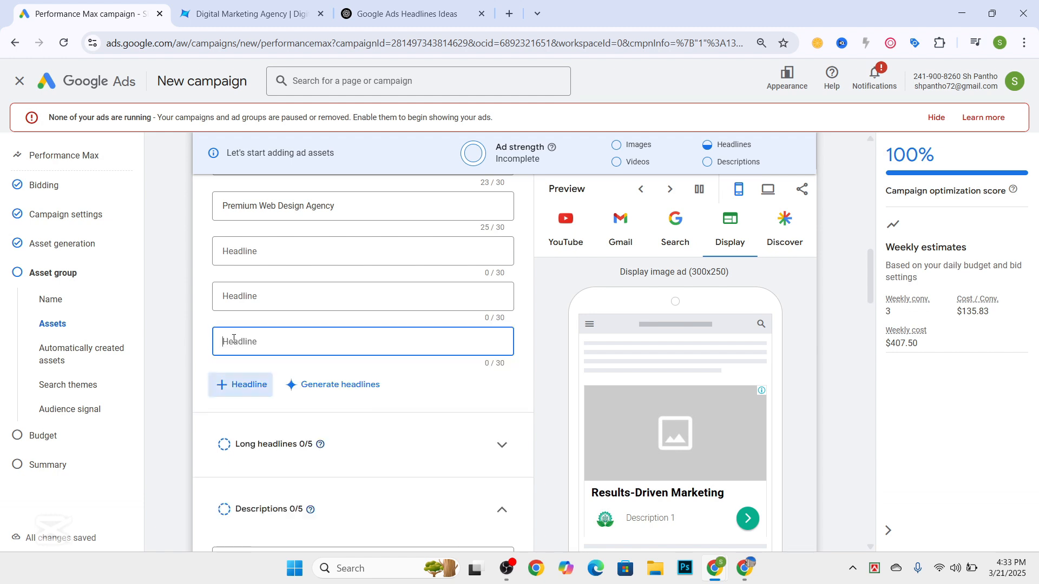
{"action": "scroll", "coordinate": [233, 362], "scroll_direction": "down", "scroll_amount": 2}
{"action": "left_click", "coordinate": [196, 329]}
{"action": "scroll", "coordinate": [235, 327], "scroll_direction": "down", "scroll_amount": 2}
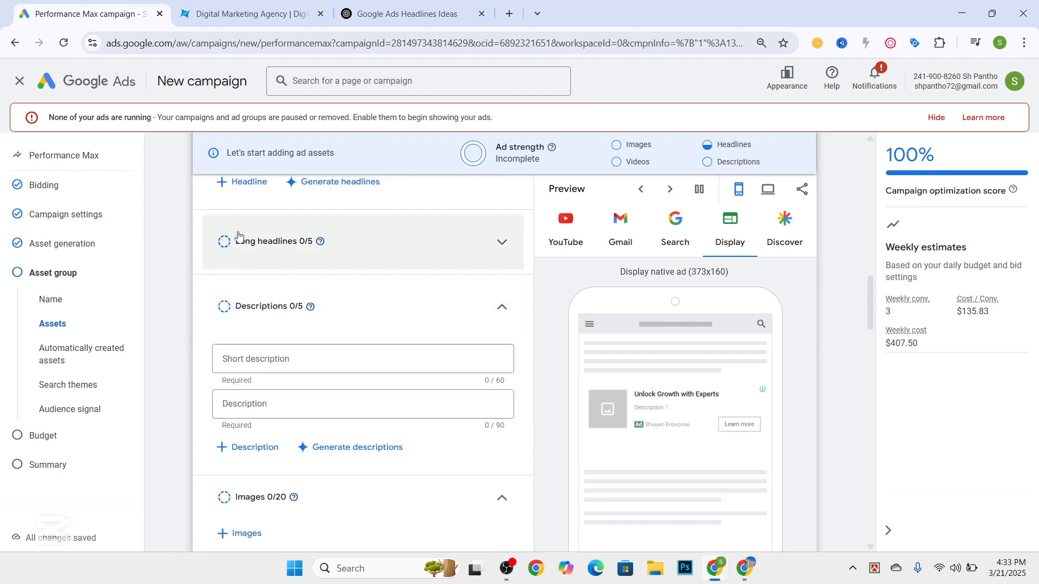
{"action": "scroll", "coordinate": [238, 237], "scroll_direction": "up", "scroll_amount": 2}
{"action": "left_click", "coordinate": [242, 317]}
{"action": "scroll", "coordinate": [244, 324], "scroll_direction": "down", "scroll_amount": 1}
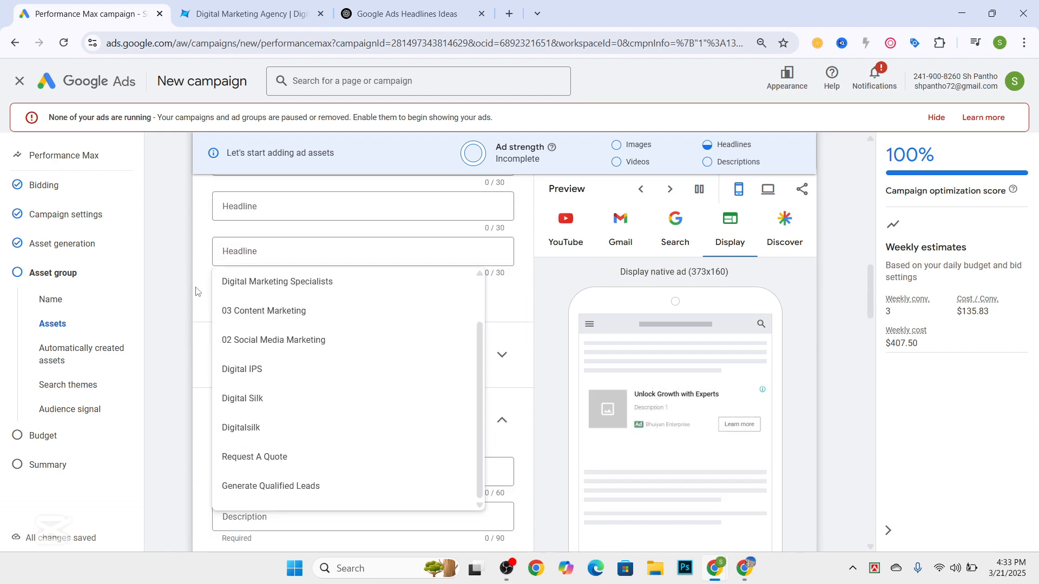
{"action": "key", "text": "Escape"}
{"action": "left_click", "coordinate": [234, 304]}
{"action": "left_click", "coordinate": [197, 328]}
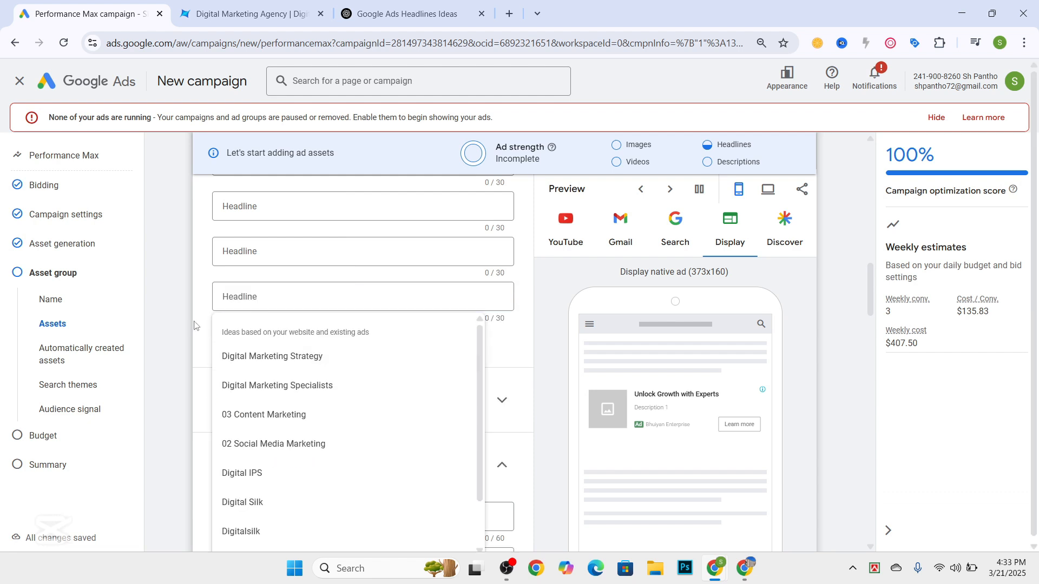
Fill the eleventh and twelfth headlines with the suggested ideas "02 Social Media Marketing" and "Generate Qualified Leads".
{"action": "scroll", "coordinate": [258, 321], "scroll_direction": "up", "scroll_amount": 4}
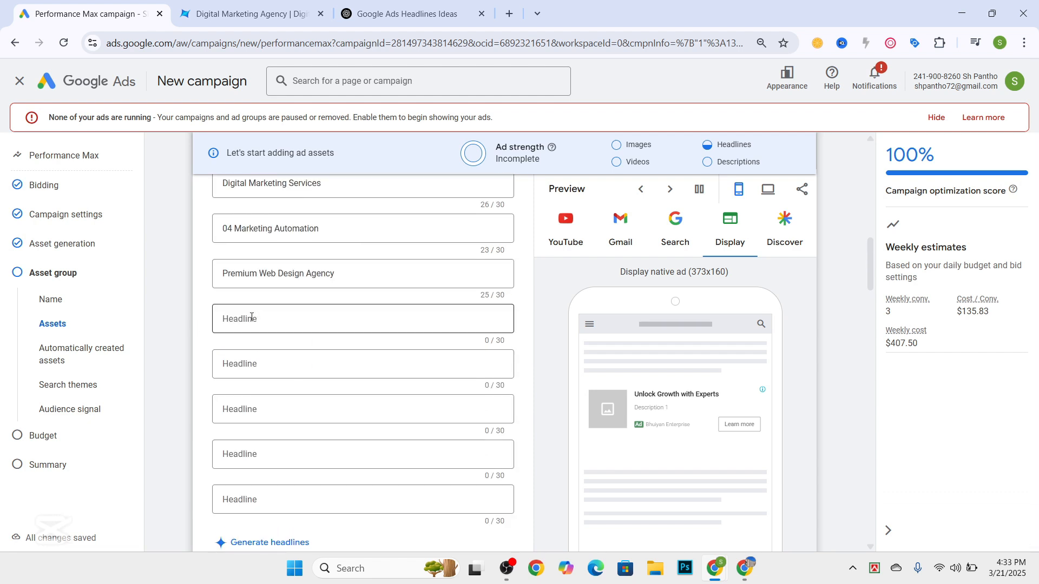
{"action": "left_click", "coordinate": [252, 317]}
{"action": "scroll", "coordinate": [279, 427], "scroll_direction": "down", "scroll_amount": 1}
{"action": "left_click", "coordinate": [279, 415]}
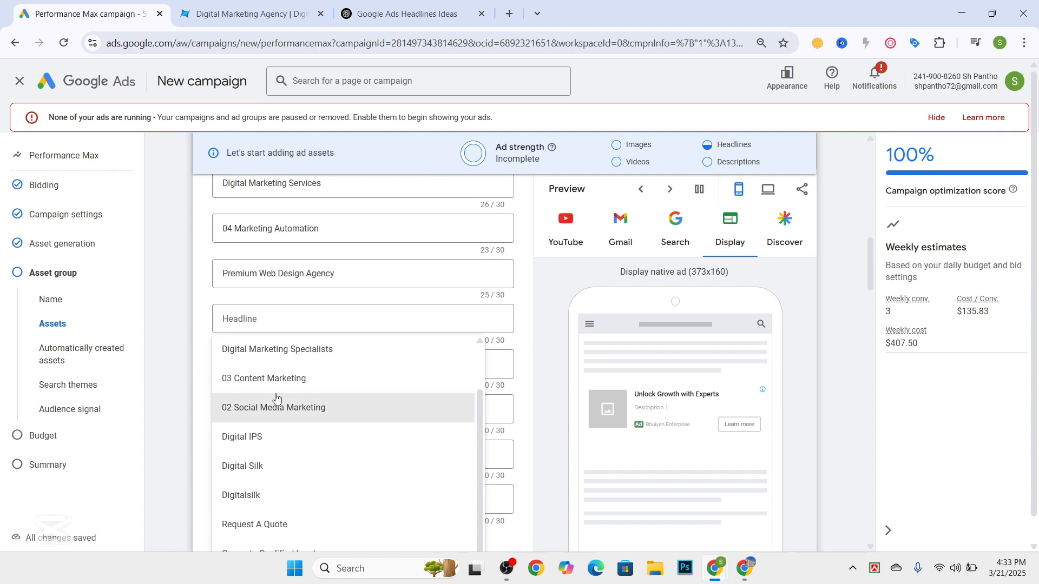
{"action": "scroll", "coordinate": [276, 378], "scroll_direction": "down", "scroll_amount": 1}
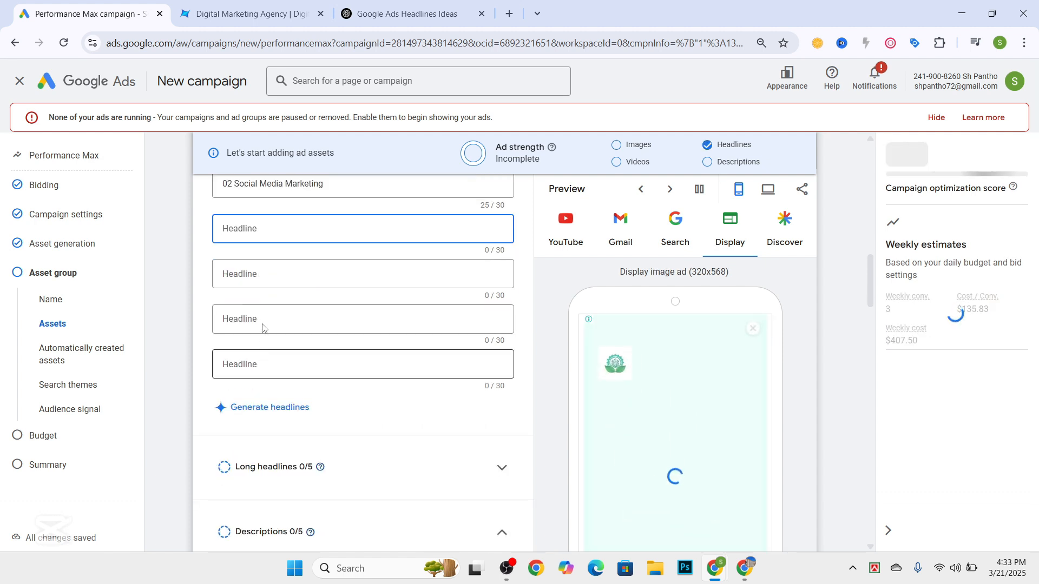
{"action": "left_click", "coordinate": [259, 232]}
{"action": "scroll", "coordinate": [274, 389], "scroll_direction": "down", "scroll_amount": 1}
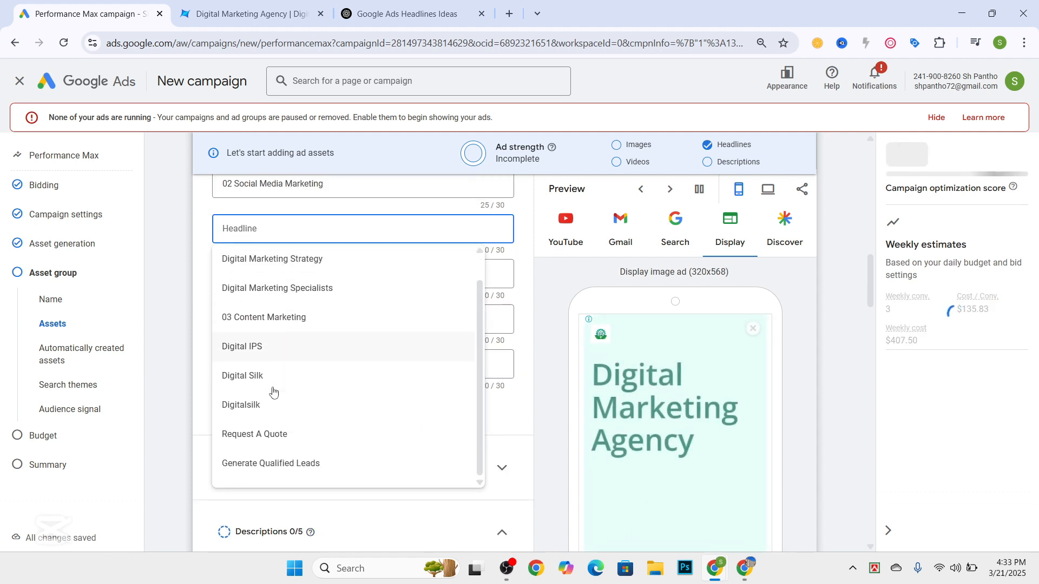
{"action": "left_click", "coordinate": [268, 472]}
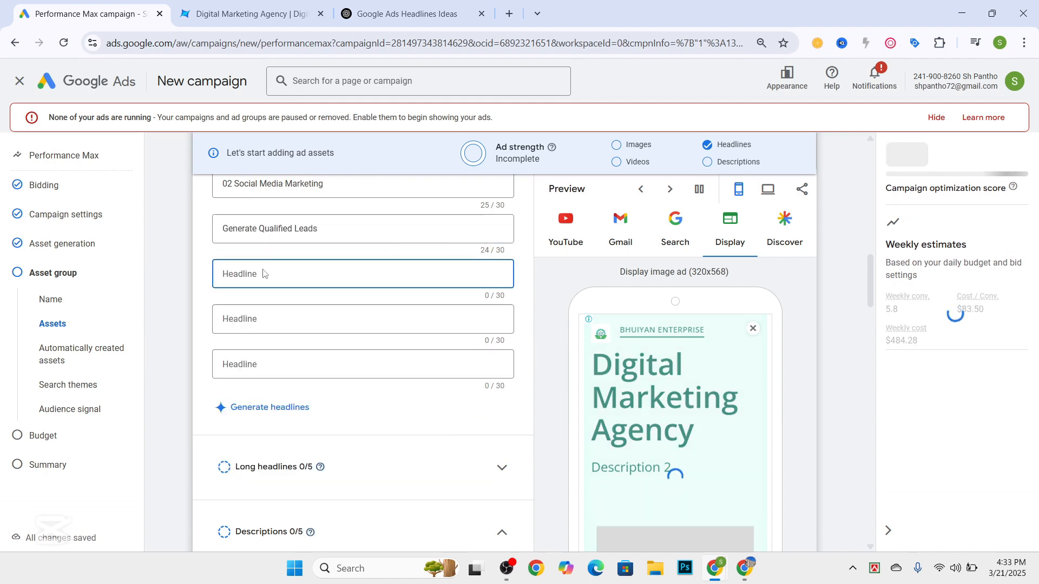
Fill the thirteenth headline with "Boost Your Business Online" from the clipboard history.
{"action": "left_click", "coordinate": [281, 271]}
{"action": "key", "text": "super+v"}
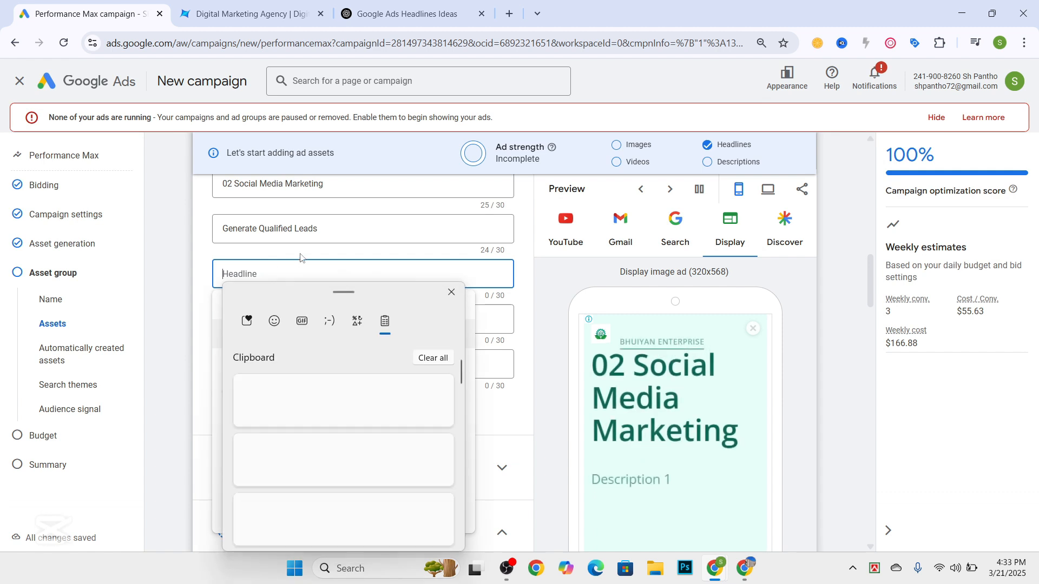
{"action": "scroll", "coordinate": [290, 476], "scroll_direction": "down", "scroll_amount": 10}
{"action": "scroll", "coordinate": [294, 487], "scroll_direction": "down", "scroll_amount": 2}
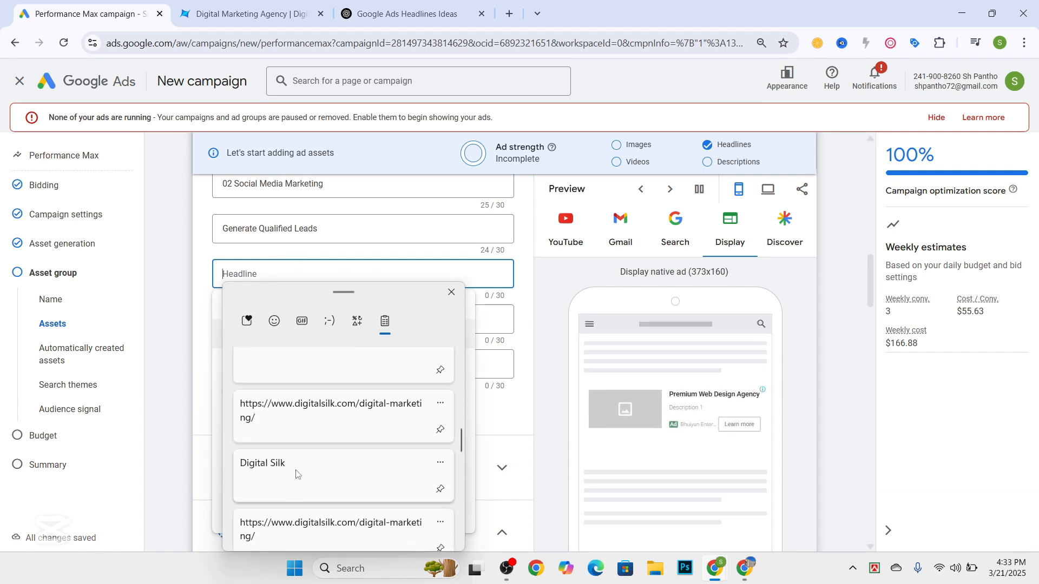
{"action": "scroll", "coordinate": [293, 487], "scroll_direction": "up", "scroll_amount": 2}
{"action": "left_click", "coordinate": [300, 452]}
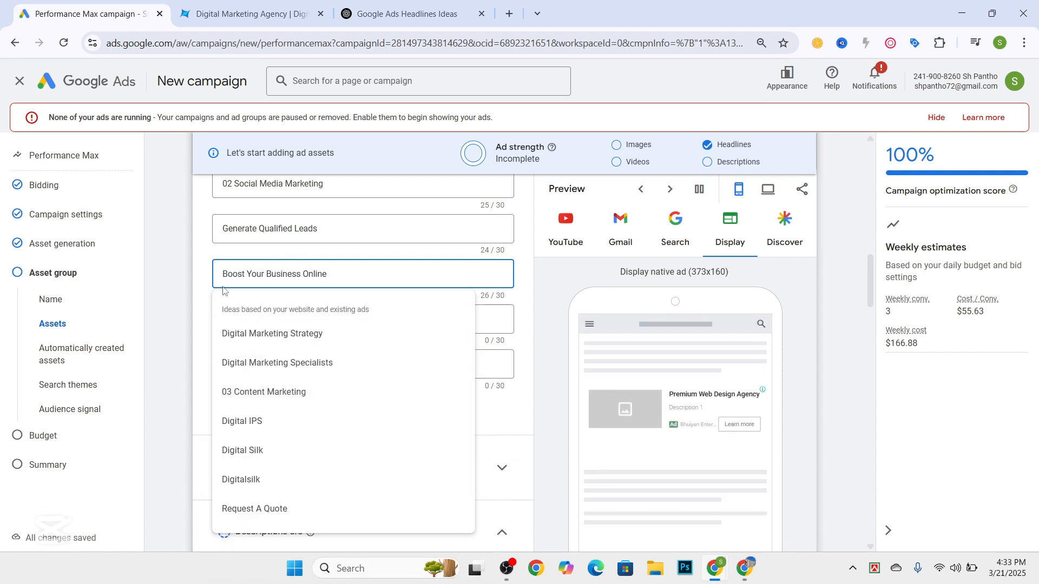
Fill the fourteenth headline with "Expert Digital Marketing" from the clipboard history.
{"action": "left_click", "coordinate": [237, 318]}
{"action": "key", "text": "super+v"}
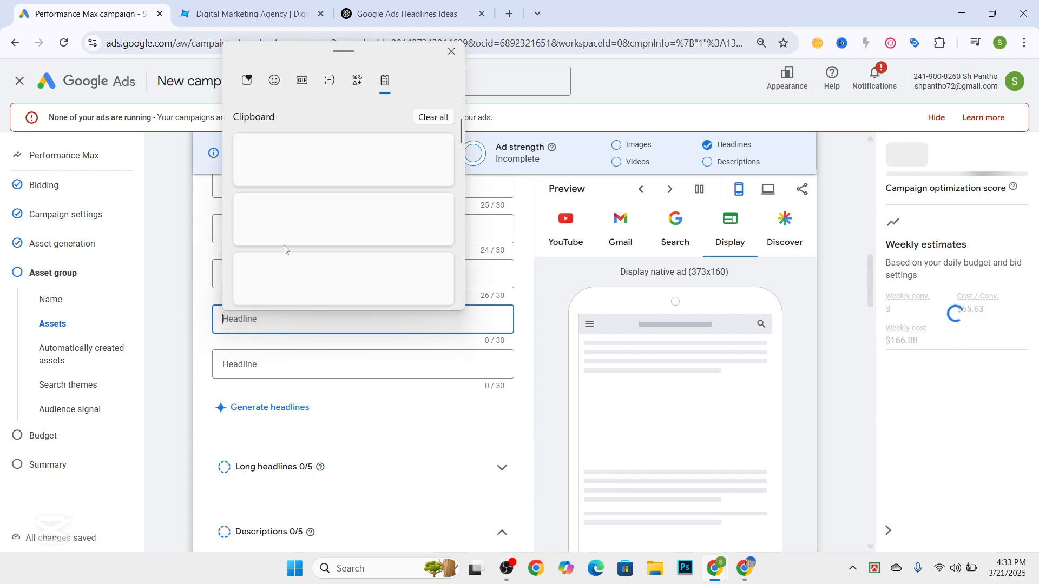
{"action": "scroll", "coordinate": [287, 247], "scroll_direction": "down", "scroll_amount": 5}
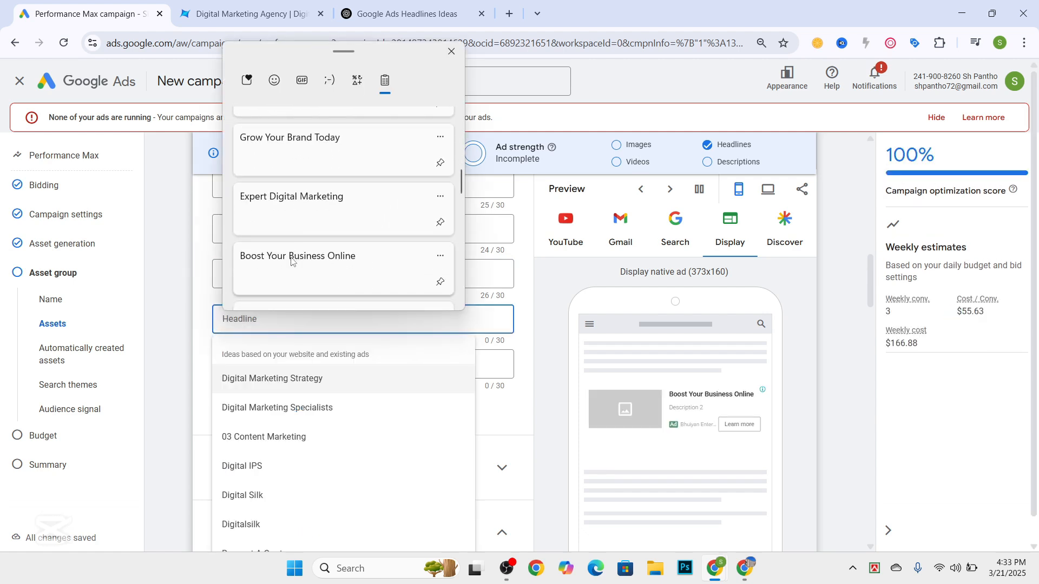
{"action": "scroll", "coordinate": [291, 261], "scroll_direction": "down", "scroll_amount": 1}
{"action": "left_click", "coordinate": [292, 140]}
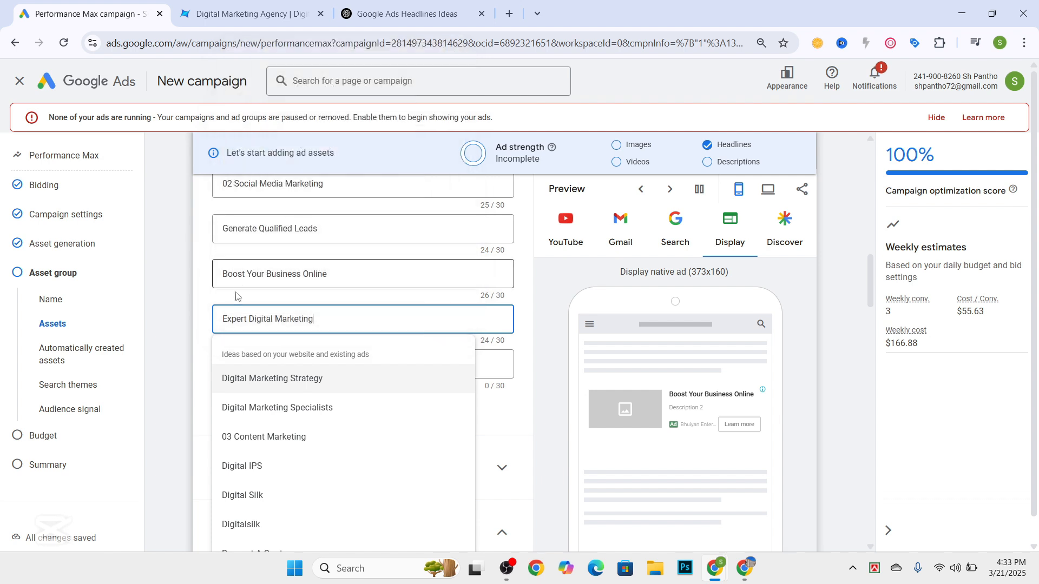
{"action": "left_click", "coordinate": [194, 312]}
Fill the fifteenth headline with "Drive Sales with Digital" from the clipboard history.
{"action": "left_click", "coordinate": [247, 365]}
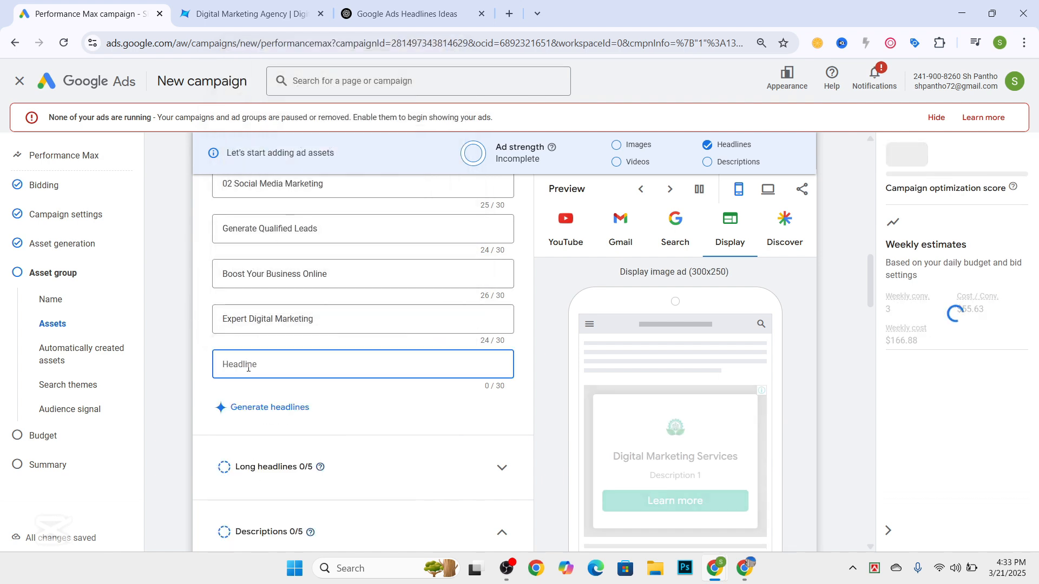
{"action": "key", "text": "super+v"}
{"action": "scroll", "coordinate": [292, 262], "scroll_direction": "down", "scroll_amount": 6}
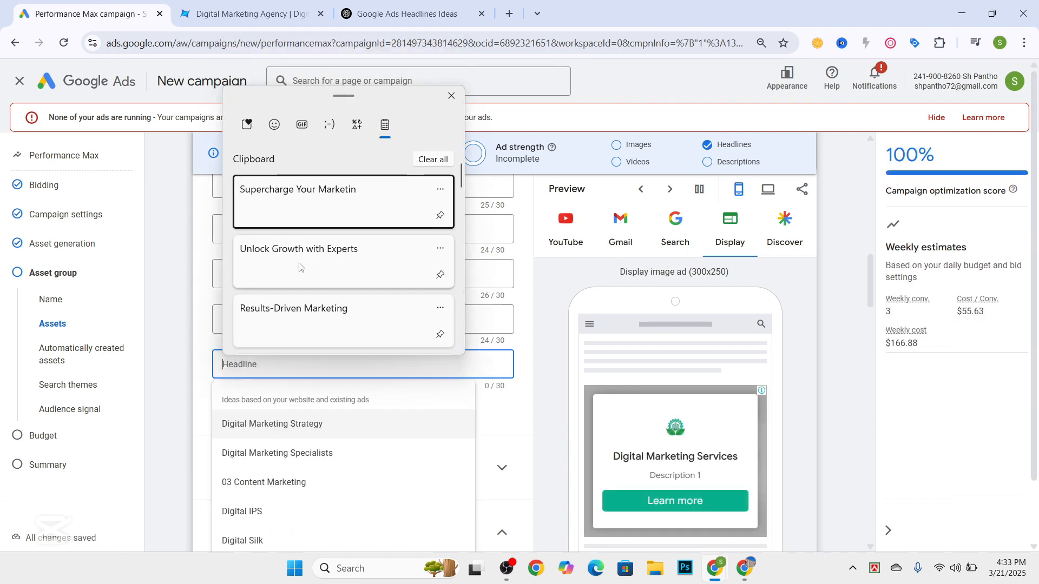
{"action": "scroll", "coordinate": [300, 269], "scroll_direction": "up", "scroll_amount": 3}
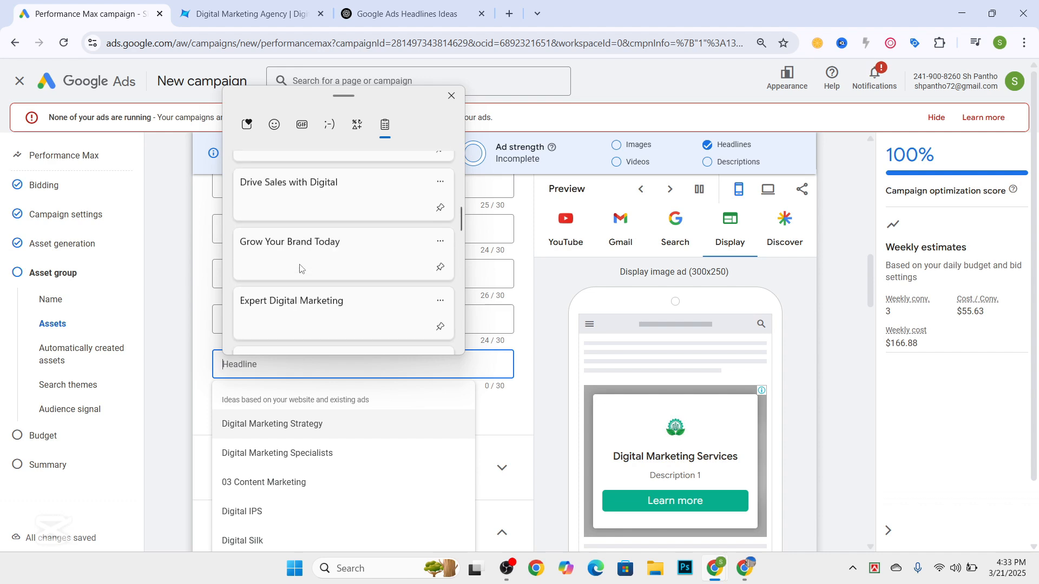
{"action": "left_click", "coordinate": [271, 208]}
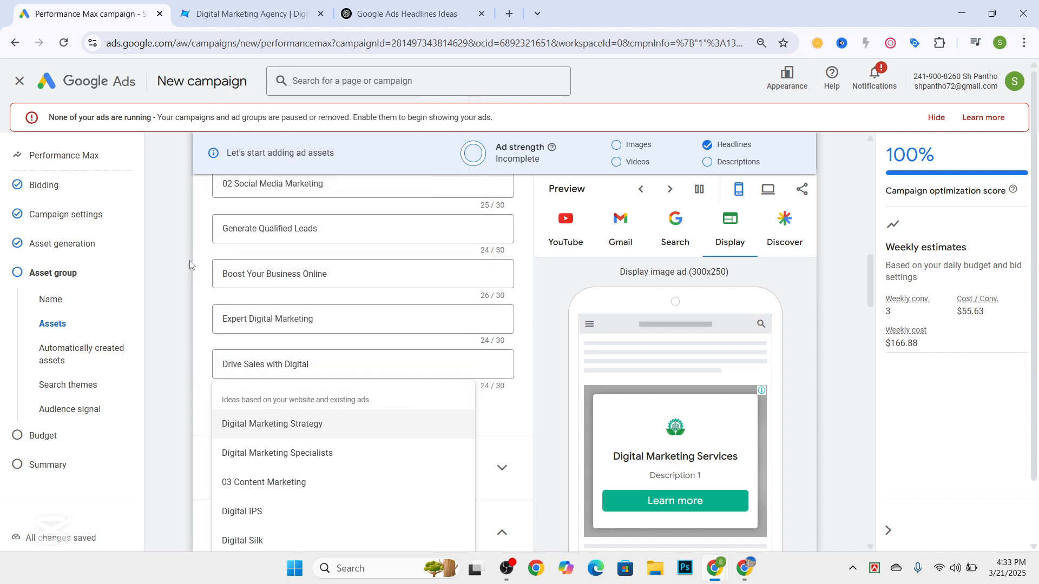
Review the filled headlines and expand the asset group's Long headlines section.
{"action": "scroll", "coordinate": [367, 343], "scroll_direction": "up", "scroll_amount": 6}
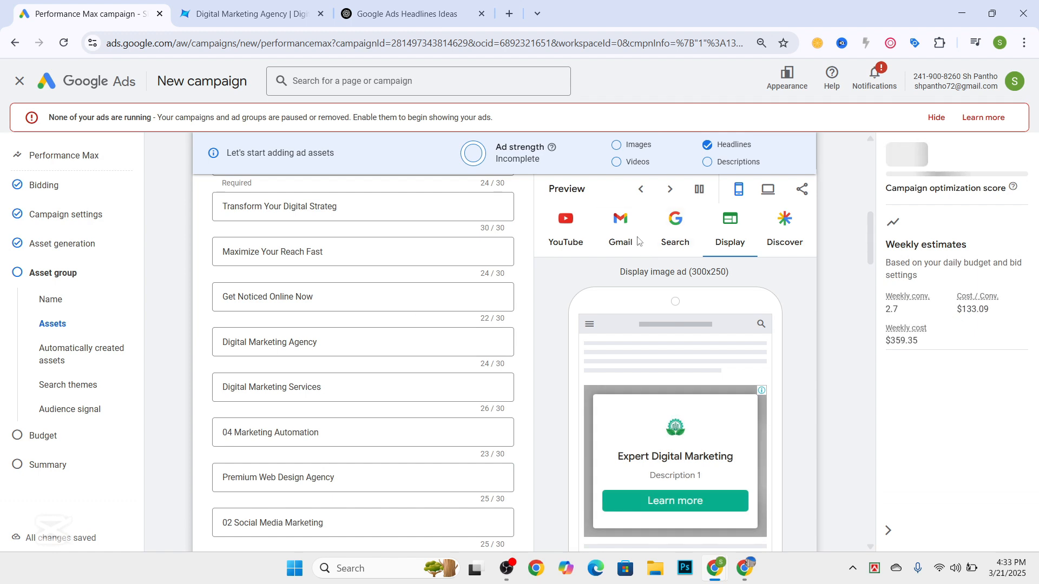
{"action": "scroll", "coordinate": [360, 314], "scroll_direction": "down", "scroll_amount": 9}
{"action": "scroll", "coordinate": [357, 305], "scroll_direction": "down", "scroll_amount": 1}
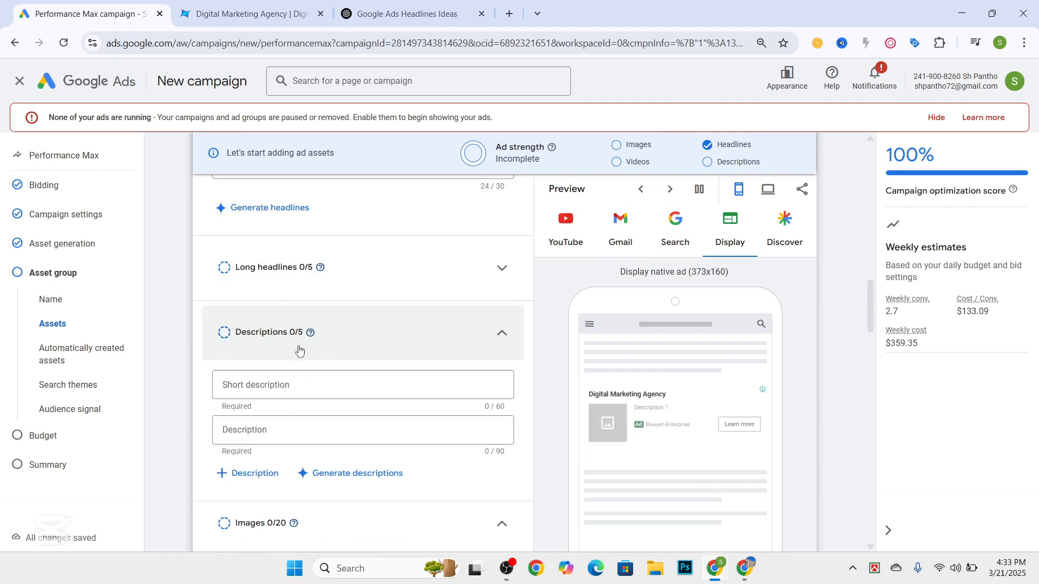
{"action": "left_click", "coordinate": [278, 270]}
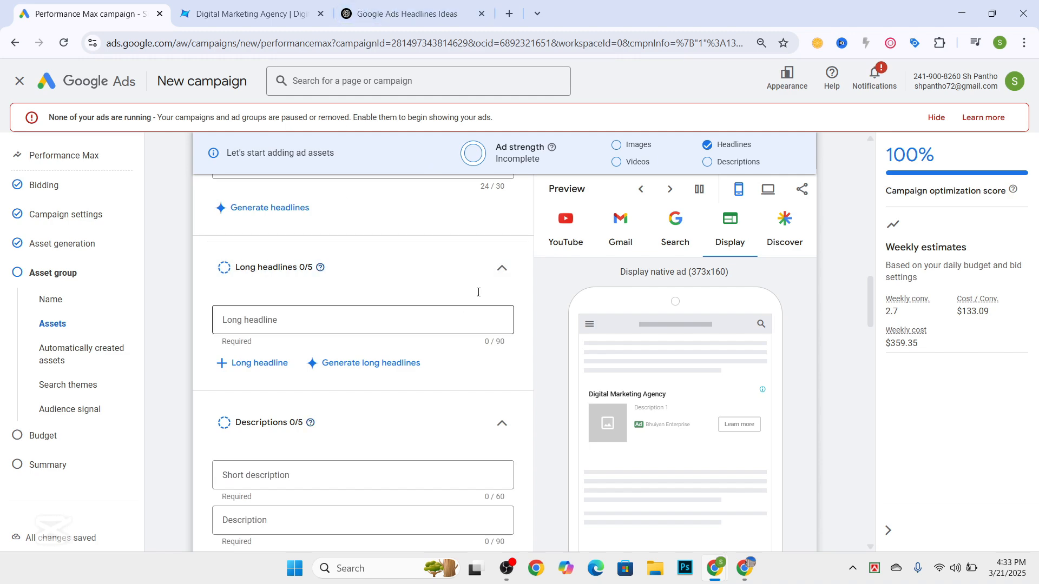
Switch to ChatGPT and send the prompt "GIve me long headline within 90 character", correcting the spelling of "character" first.
{"action": "left_click", "coordinate": [407, 13]}
{"action": "scroll", "coordinate": [297, 427], "scroll_direction": "down", "scroll_amount": 3}
{"action": "left_click", "coordinate": [257, 458]}
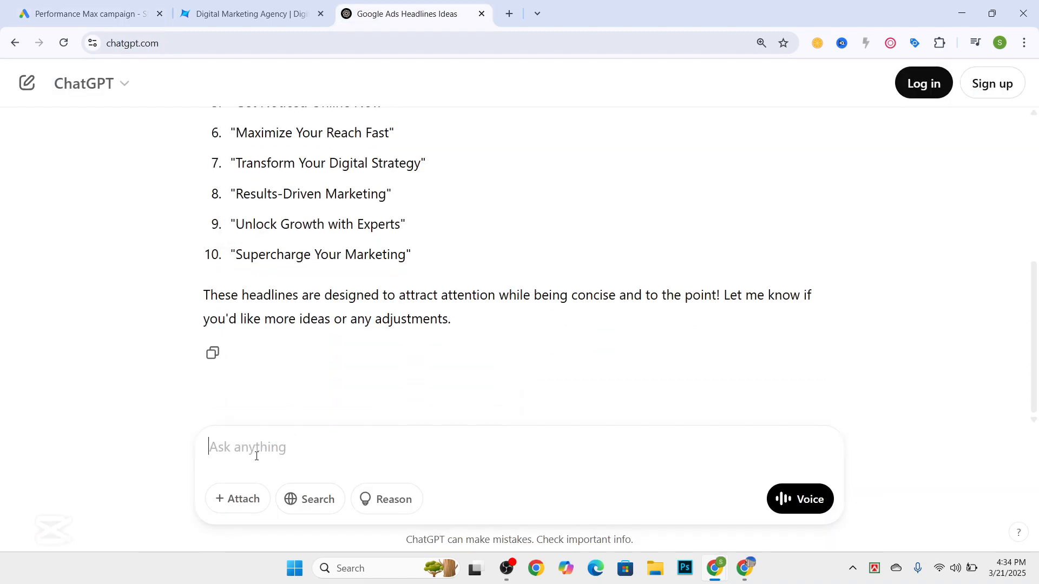
{"action": "type", "text": "G"}
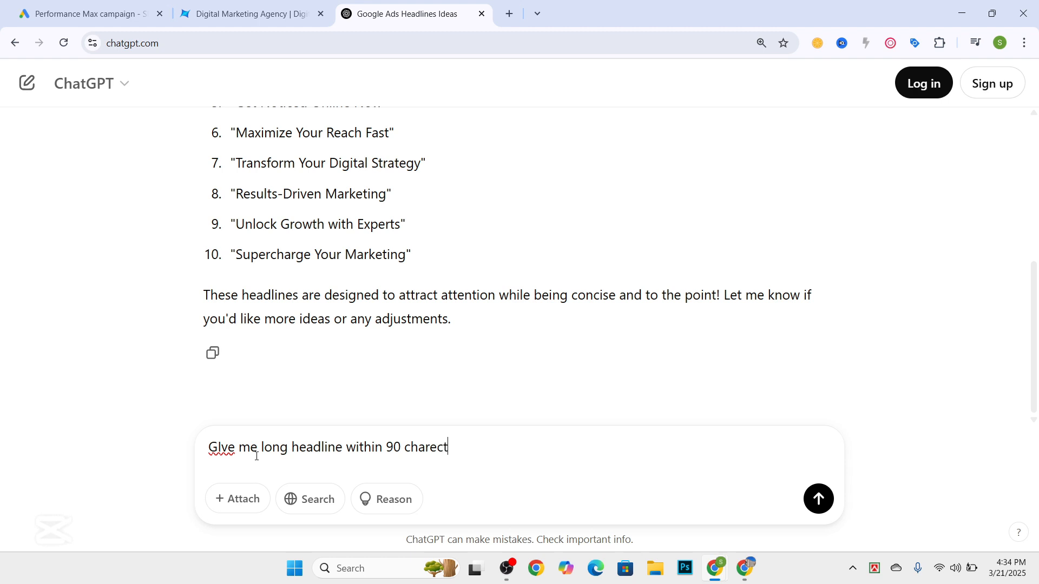
{"action": "right_click", "coordinate": [439, 443]}
{"action": "left_click", "coordinate": [494, 158]}
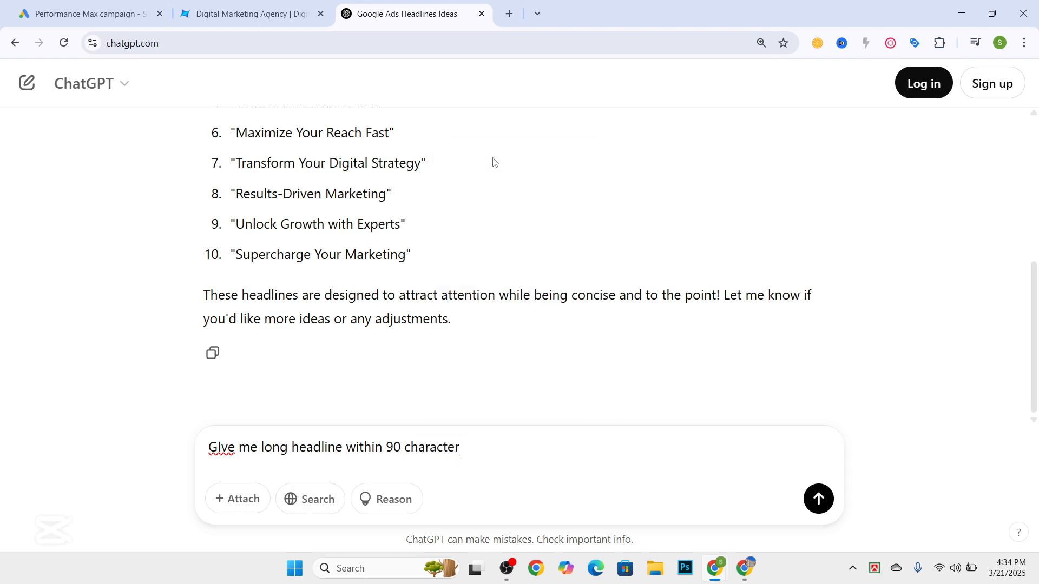
{"action": "key", "text": "Return"}
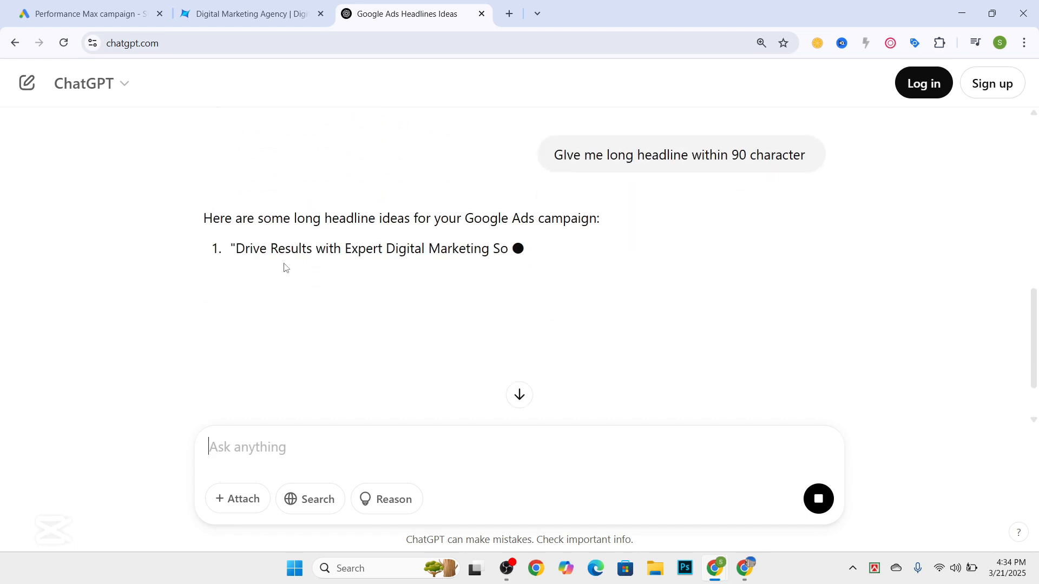
Copy ChatGPT's first idea, "Drive Results with Expert Digital Marketing Solutions Tailored for Your Business", into the first long headline in Google Ads.
{"action": "scroll", "coordinate": [281, 260], "scroll_direction": "down", "scroll_amount": 2}
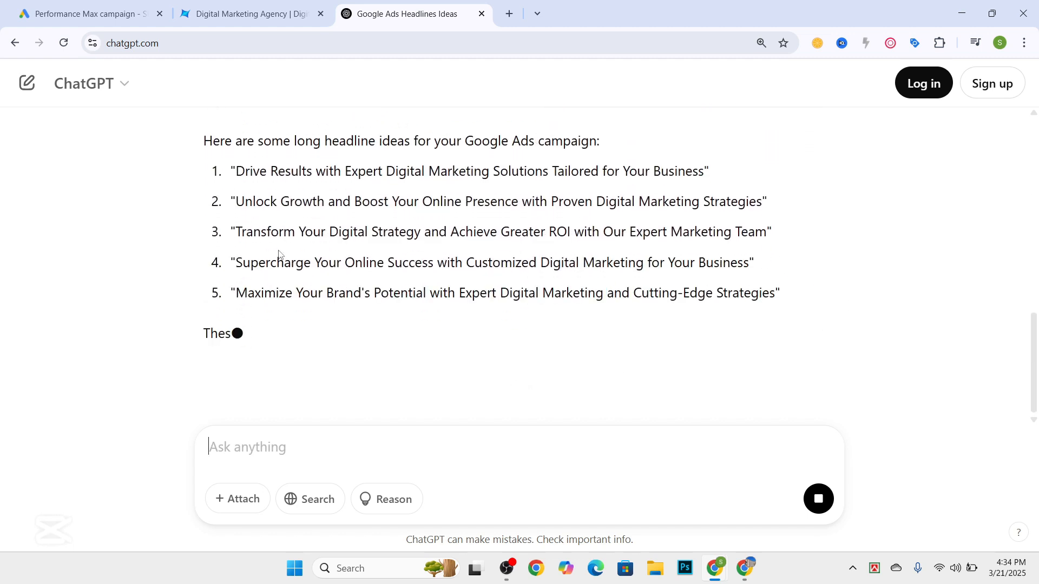
{"action": "left_click_drag", "start_coordinate": [234, 171], "coordinate": [699, 179]}
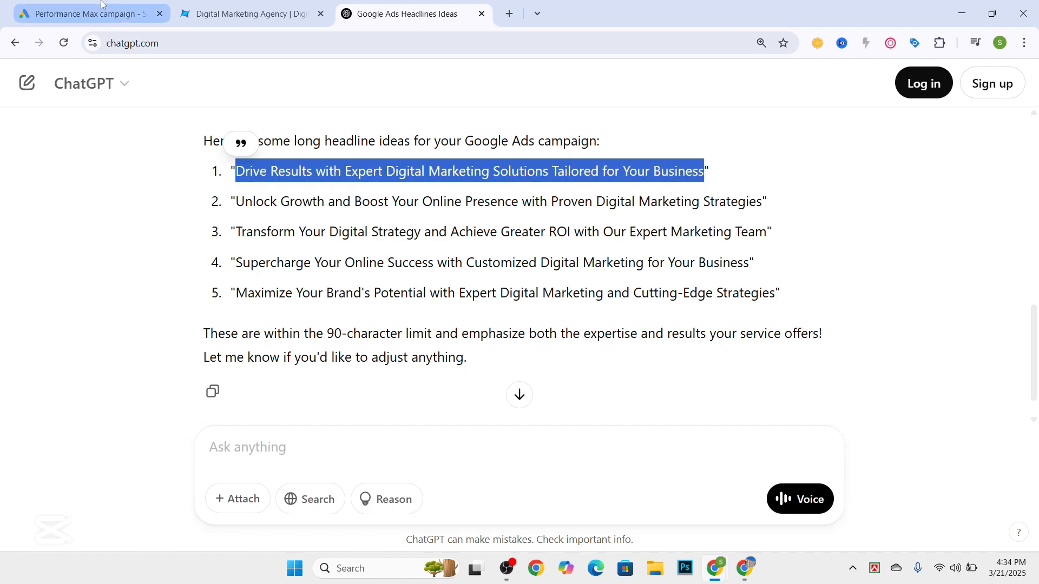
{"action": "left_click", "coordinate": [86, 13]}
{"action": "left_click", "coordinate": [278, 319]}
{"action": "type", "text": "Drive Results with Expert Digital Marketing Solutions Tailored for Your Business"}
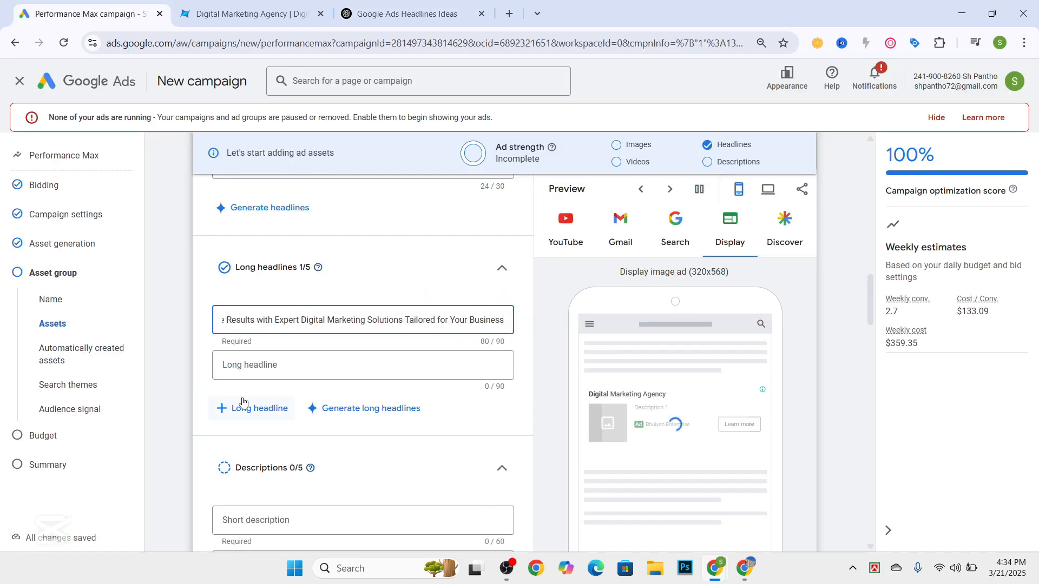
Add four empty long headline fields, bringing the list to five fields.
{"action": "left_click", "coordinate": [244, 407]}
{"action": "left_click", "coordinate": [247, 452]}
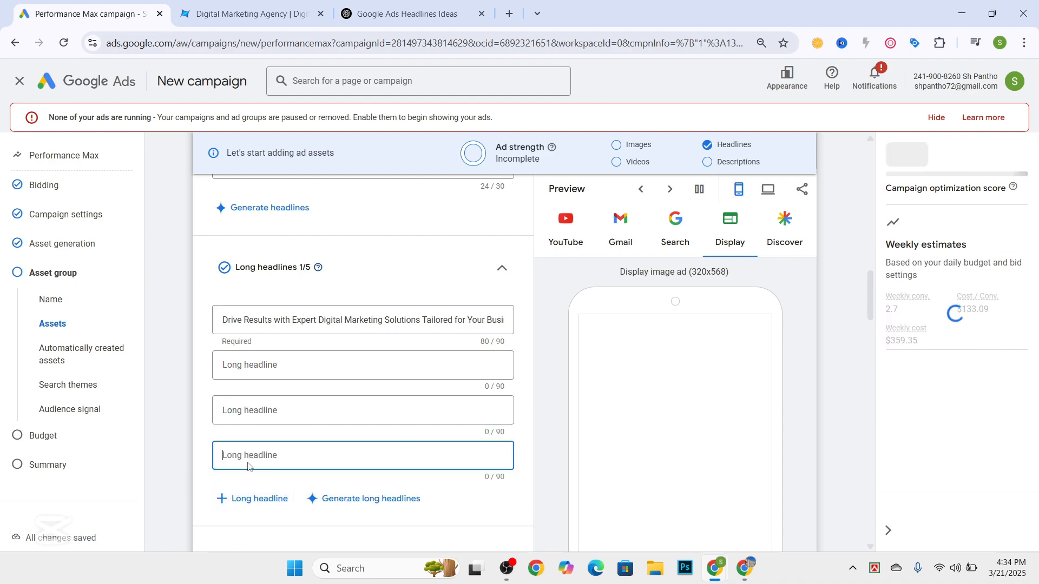
{"action": "left_click", "coordinate": [244, 496]}
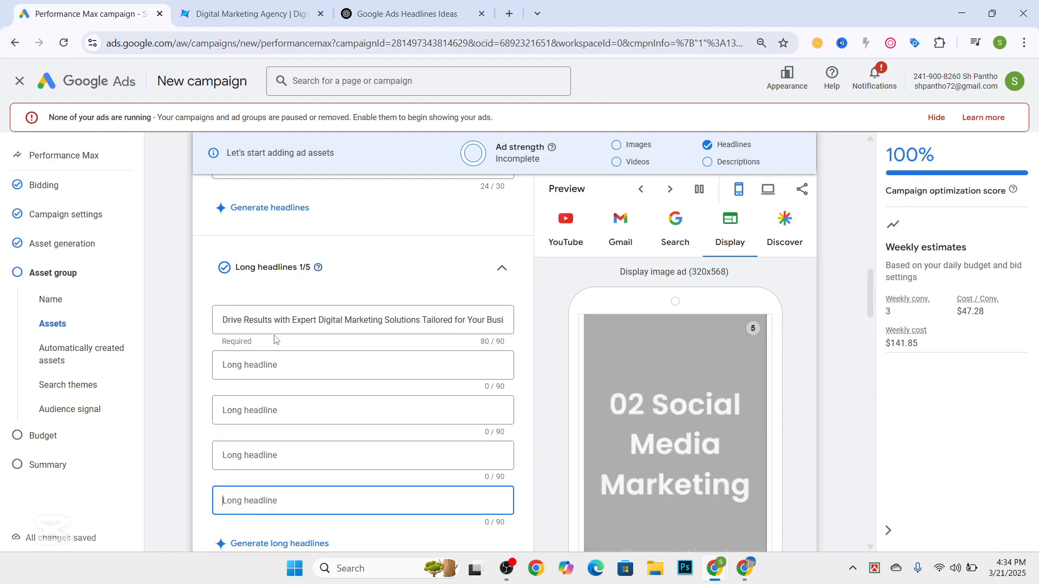
Copy ChatGPT's second idea, "Unlock Growth and Boost Your Online Presence with Proven Digital Marketing Strategies", into the fifth long headline in Google Ads.
{"action": "left_click", "coordinate": [257, 11]}
{"action": "left_click", "coordinate": [403, 13]}
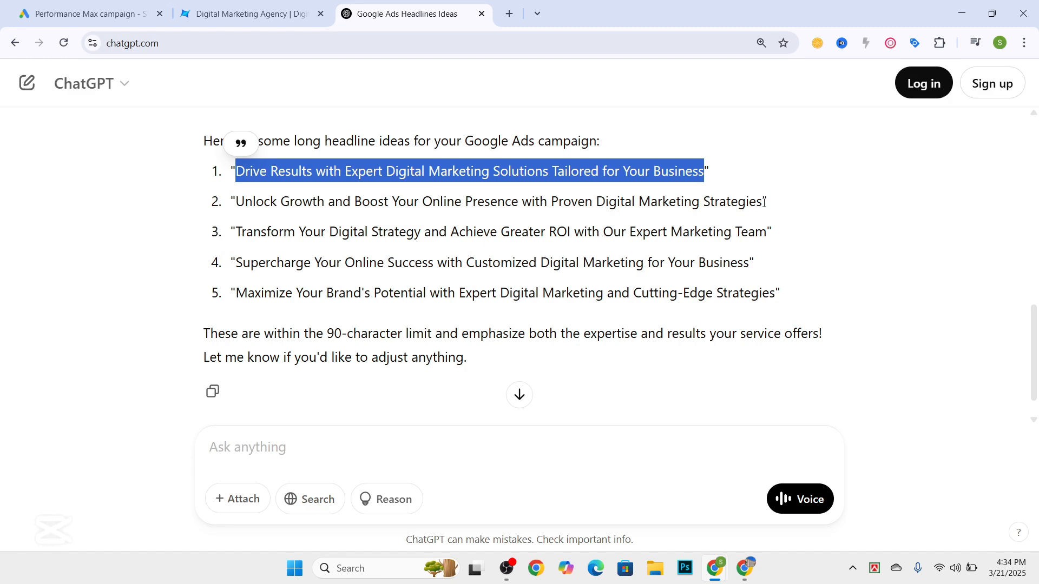
{"action": "left_click_drag", "start_coordinate": [765, 202], "coordinate": [234, 202]}
{"action": "key", "text": "ctrl+c"}
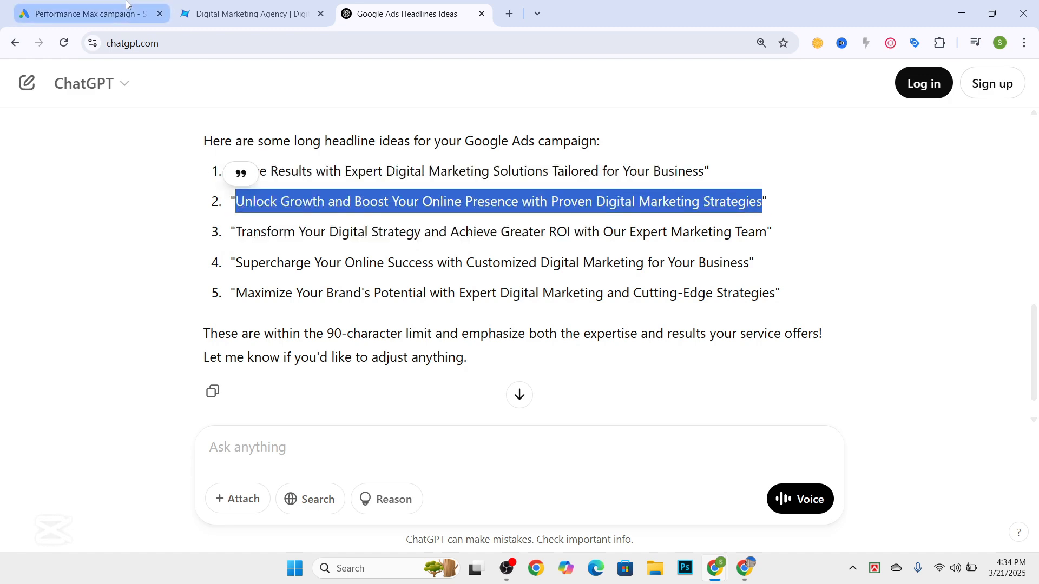
{"action": "left_click", "coordinate": [126, 3]}
{"action": "key", "text": "ctrl+v"}
Copy ChatGPT's third idea, "Transform Your Digital Strategy and Achieve Greater ROI with Our Expert Marketing Team", into the fourth long headline in Google Ads.
{"action": "left_click", "coordinate": [403, 14]}
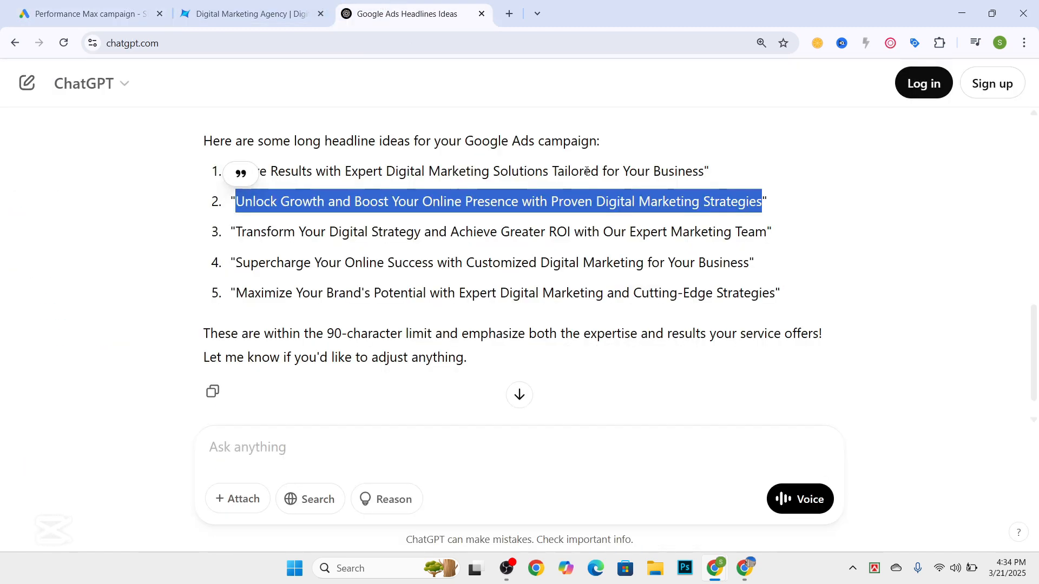
{"action": "left_click_drag", "start_coordinate": [766, 234], "coordinate": [234, 232]}
{"action": "key", "text": "ctrl+c"}
{"action": "left_click", "coordinate": [86, 14]}
{"action": "left_click", "coordinate": [244, 319]}
{"action": "key", "text": "ctrl+v"}
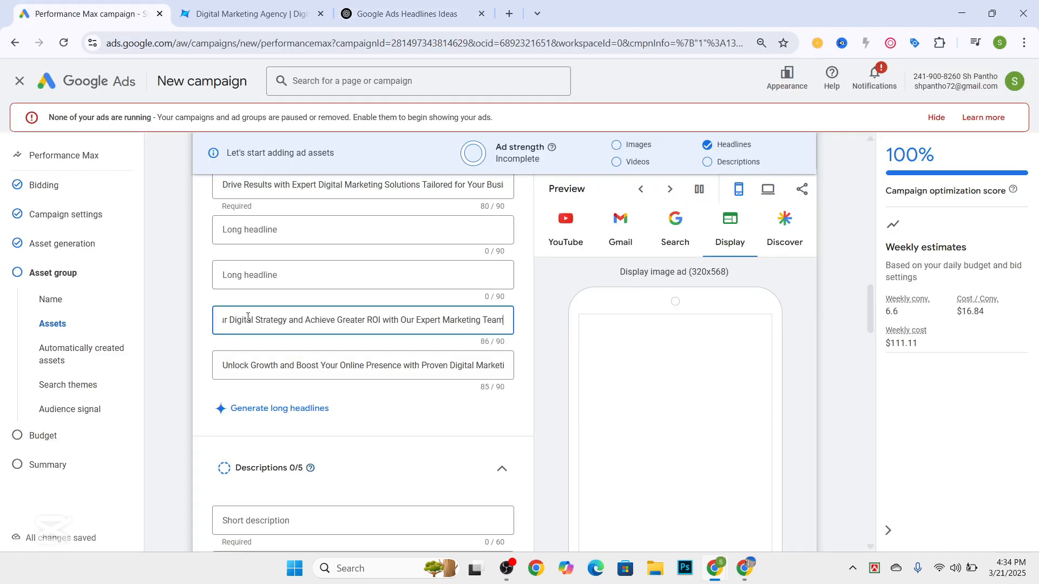
Copy ChatGPT's fourth idea, "Supercharge Your Online Success with Customized Digital Marketing for Your Business", into the third long headline in Google Ads.
{"action": "left_click", "coordinate": [406, 14]}
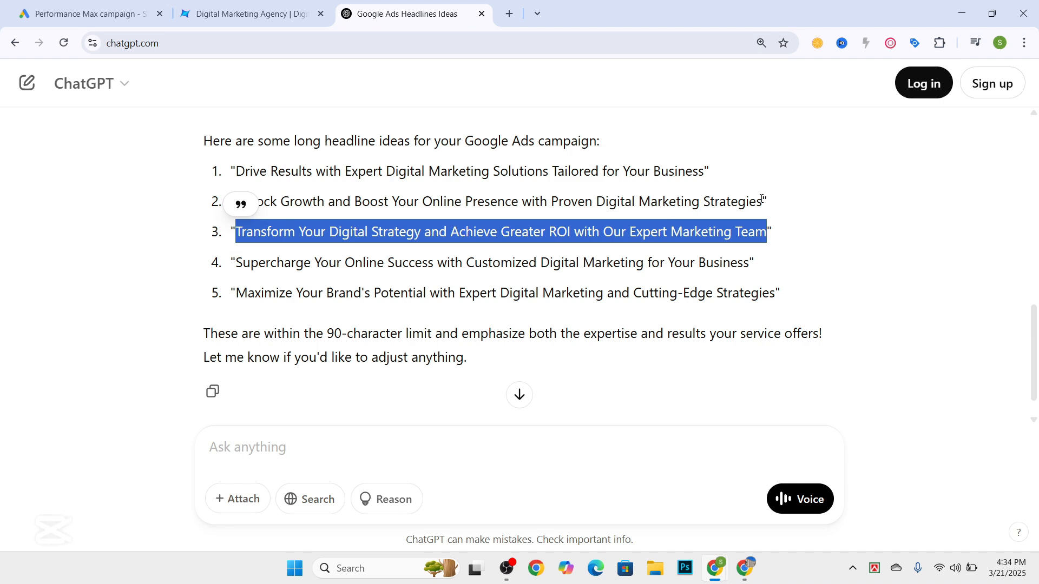
{"action": "left_click_drag", "start_coordinate": [749, 265], "coordinate": [235, 264]}
{"action": "left_click", "coordinate": [87, 14]}
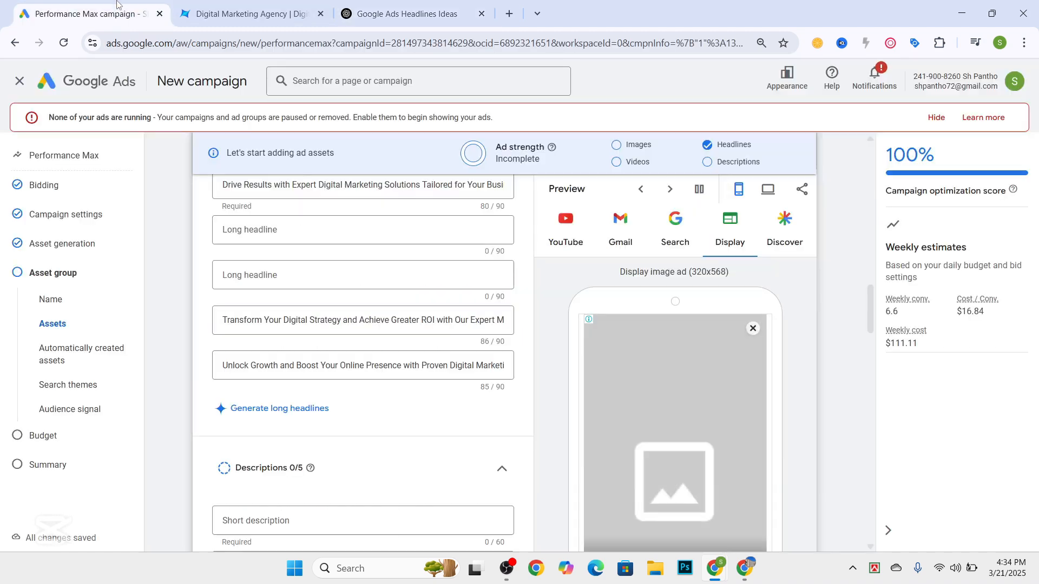
{"action": "left_click", "coordinate": [272, 275]}
{"action": "key", "text": "ctrl+v"}
Copy the ChatGPT idea ending in "Brand's Potential with Expert Digital Marketing and Cutting-Edge Strategies" into the second long headline in Google Ads.
{"action": "left_click", "coordinate": [249, 14]}
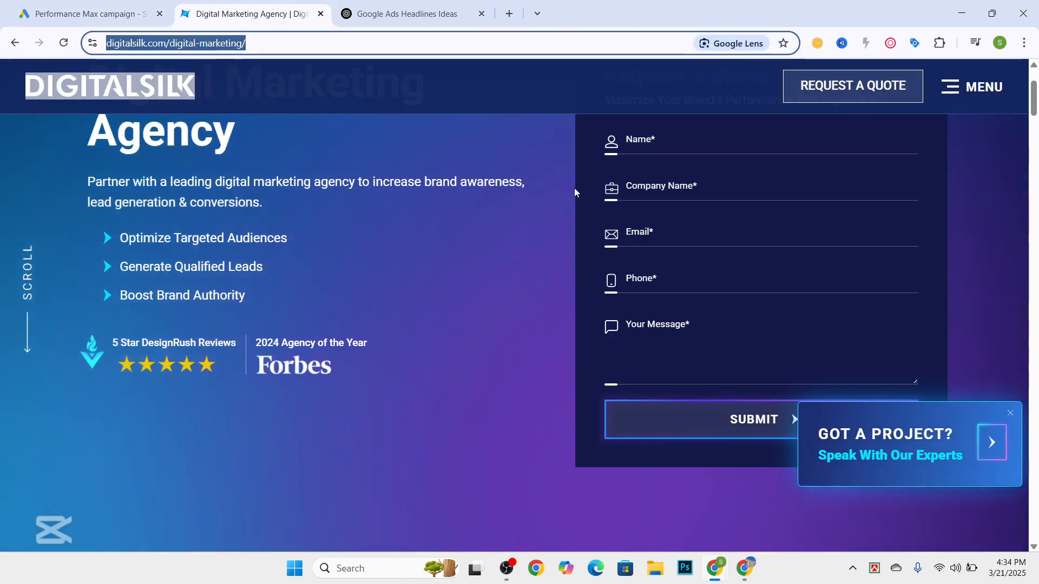
{"action": "left_click", "coordinate": [405, 9]}
{"action": "left_click_drag", "start_coordinate": [778, 294], "coordinate": [236, 293]}
{"action": "key", "text": "ctrl+c"}
{"action": "left_click", "coordinate": [104, 7]}
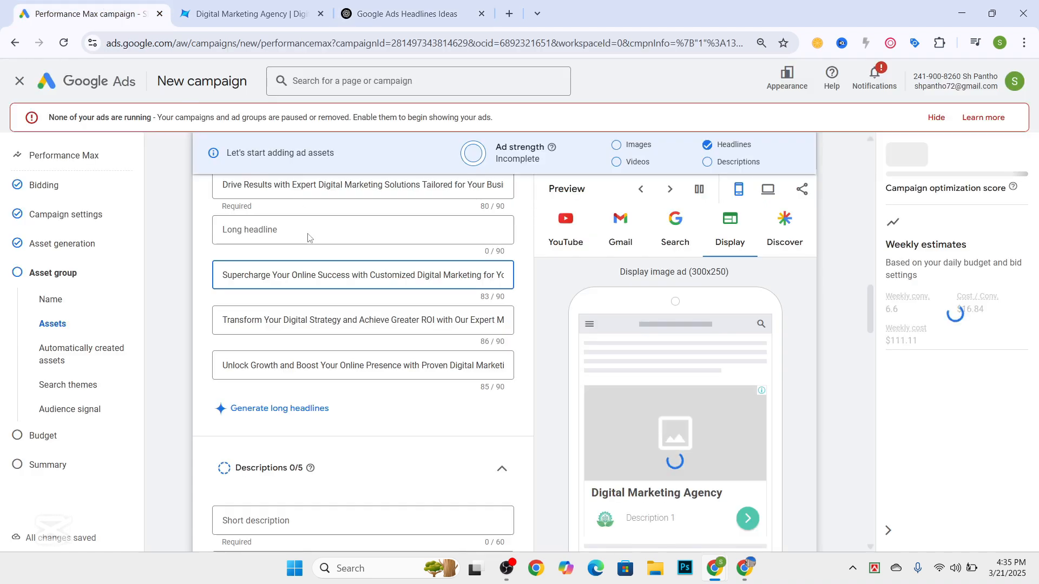
{"action": "left_click", "coordinate": [306, 230]}
{"action": "key", "text": "ctrl+v"}
{"action": "scroll", "coordinate": [297, 248], "scroll_direction": "up", "scroll_amount": 1}
{"action": "scroll", "coordinate": [298, 248], "scroll_direction": "up", "scroll_amount": 1}
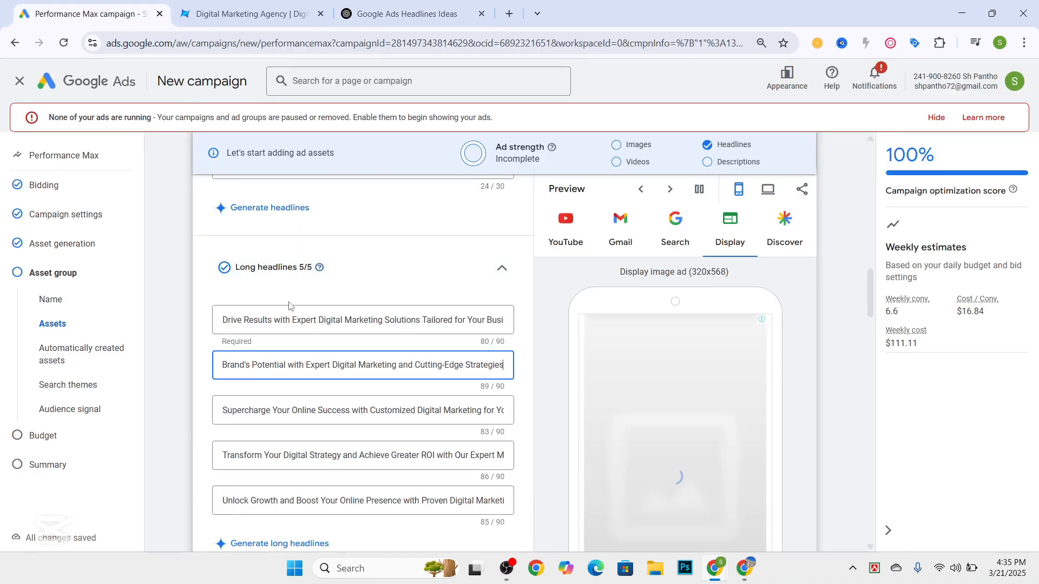
{"action": "scroll", "coordinate": [295, 292], "scroll_direction": "down", "scroll_amount": 1}
{"action": "scroll", "coordinate": [294, 250], "scroll_direction": "down", "scroll_amount": 2}
{"action": "scroll", "coordinate": [294, 249], "scroll_direction": "down", "scroll_amount": 1}
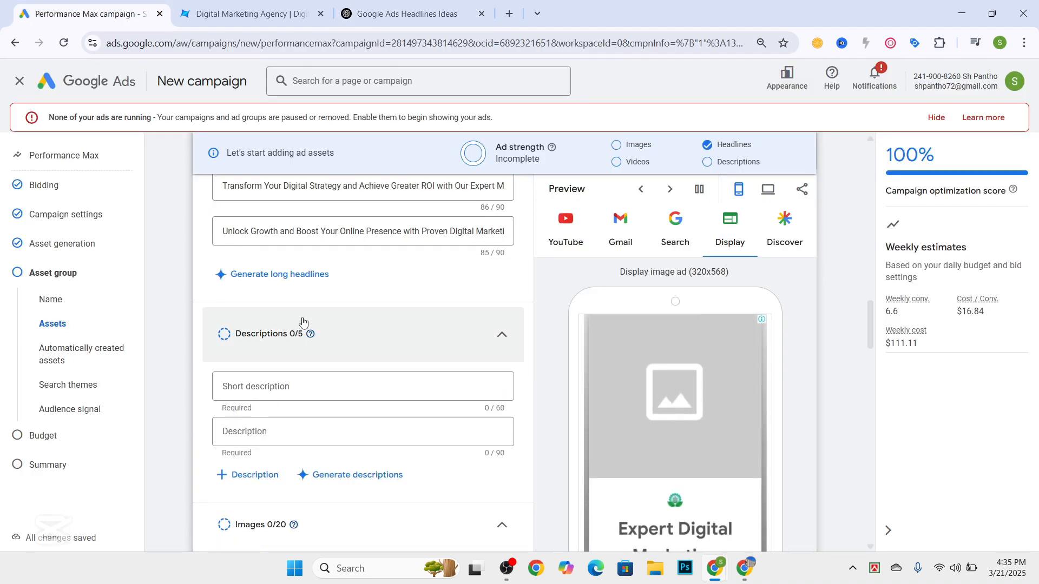
{"action": "left_click", "coordinate": [254, 387]}
{"action": "scroll", "coordinate": [279, 367], "scroll_direction": "down", "scroll_amount": 1}
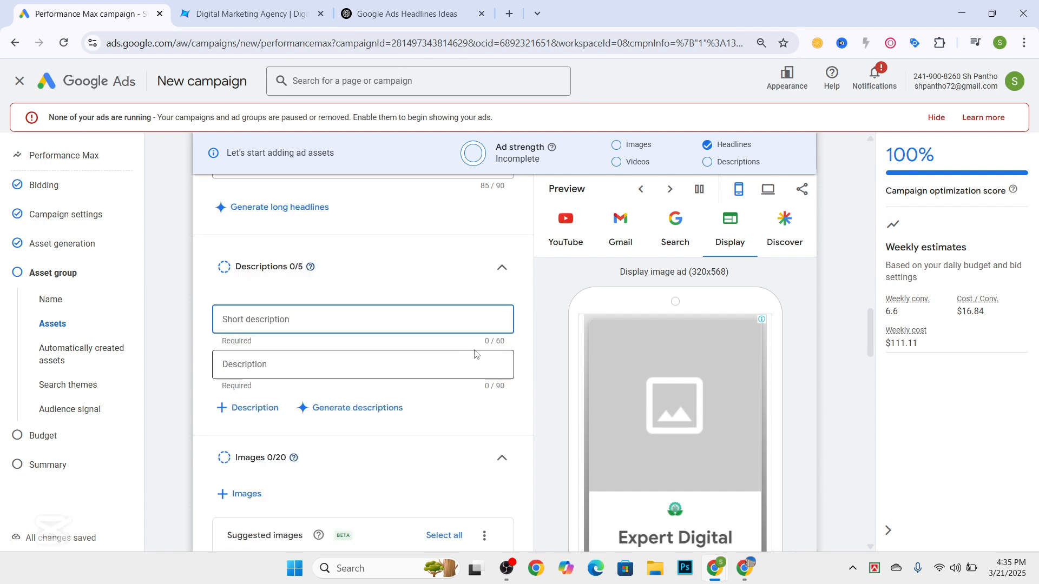
{"action": "left_click", "coordinate": [205, 279]}
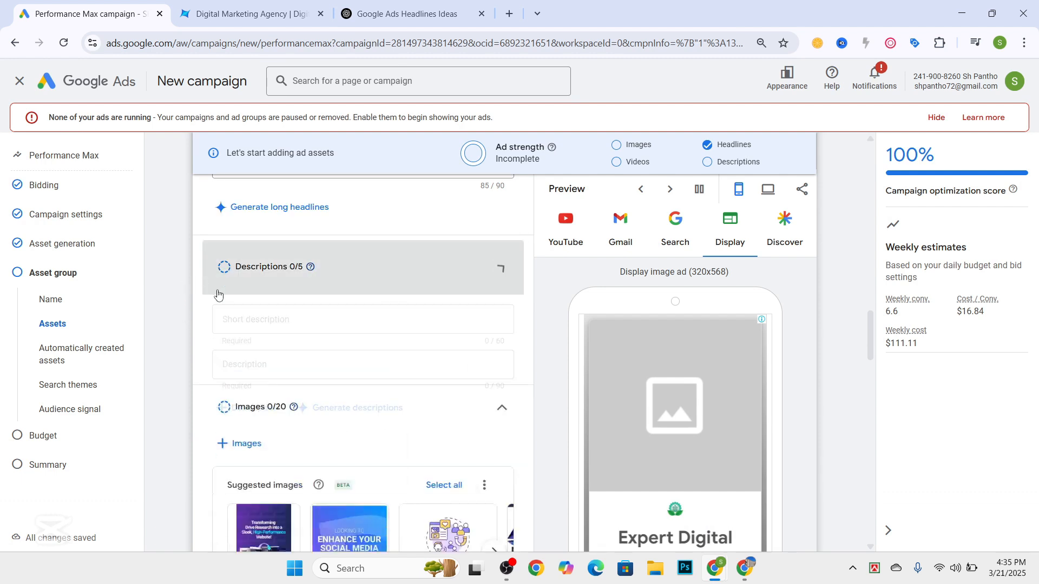
{"action": "left_click", "coordinate": [263, 284]}
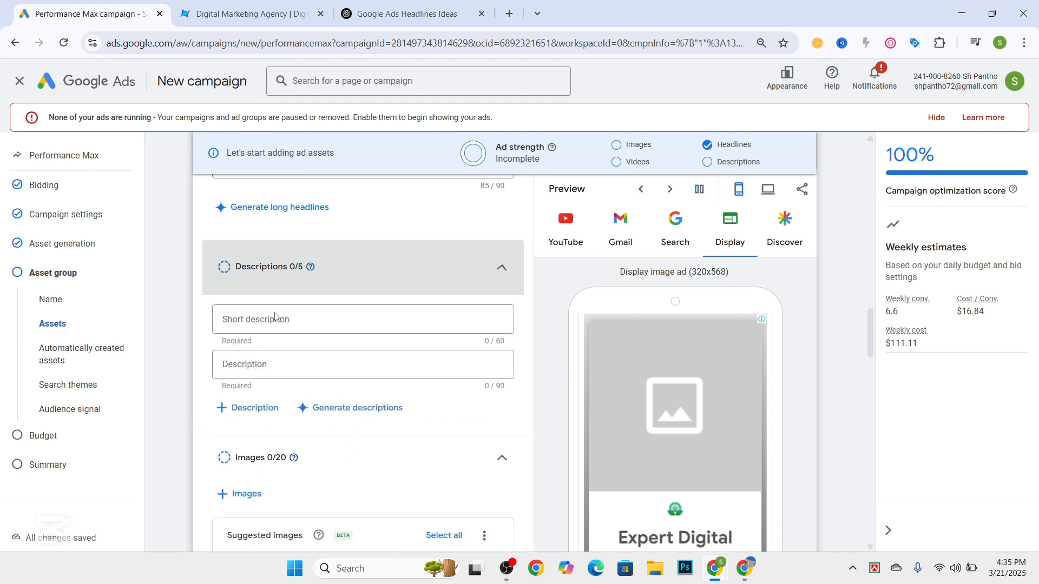
Add three empty description fields, bringing the list to five fields including the short description.
{"action": "left_click", "coordinate": [241, 405]}
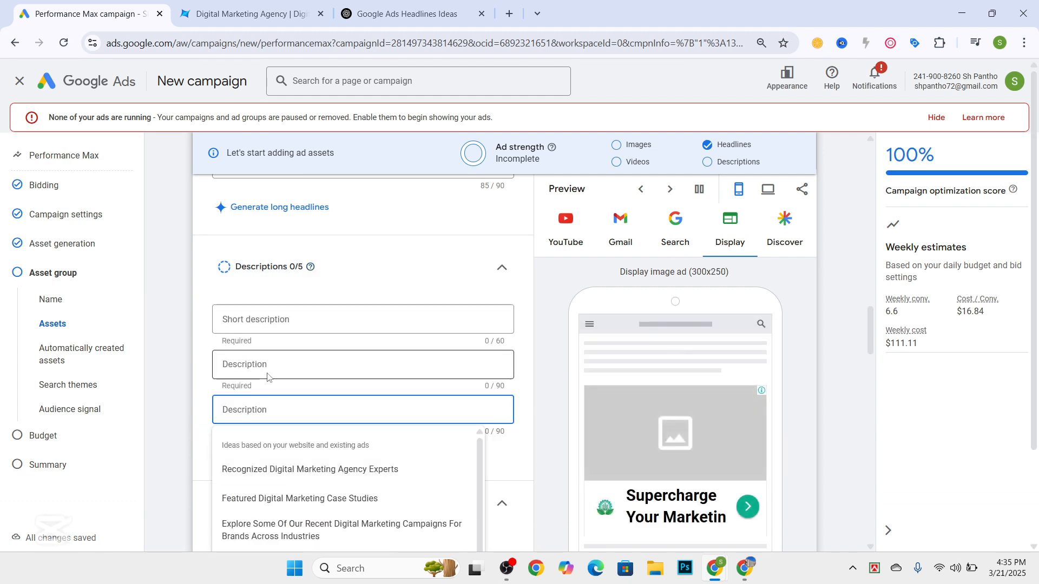
{"action": "scroll", "coordinate": [268, 374], "scroll_direction": "down", "scroll_amount": 1}
{"action": "left_click", "coordinate": [199, 355]}
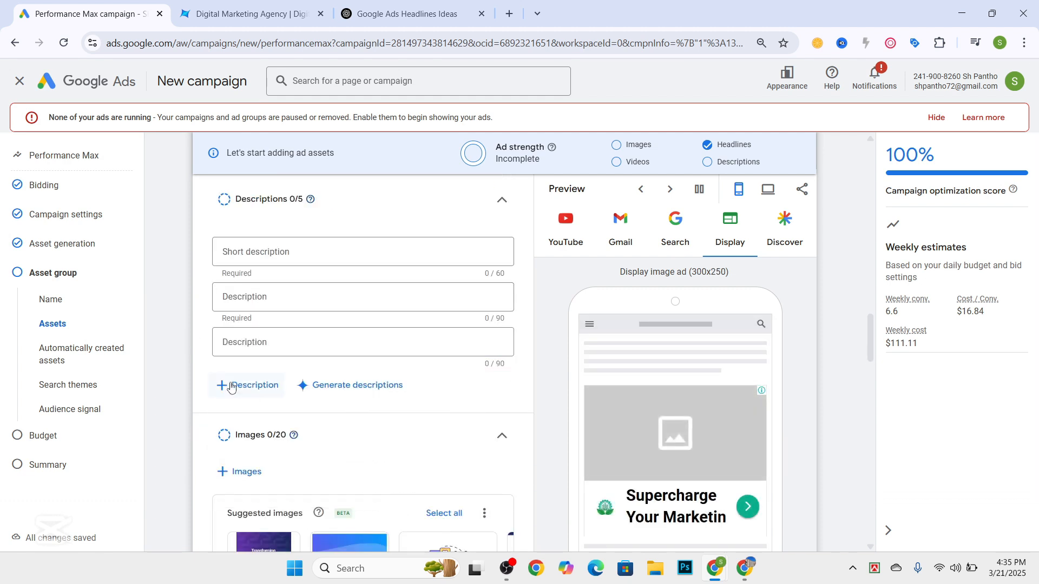
{"action": "left_click", "coordinate": [227, 385]}
{"action": "left_click", "coordinate": [182, 329]}
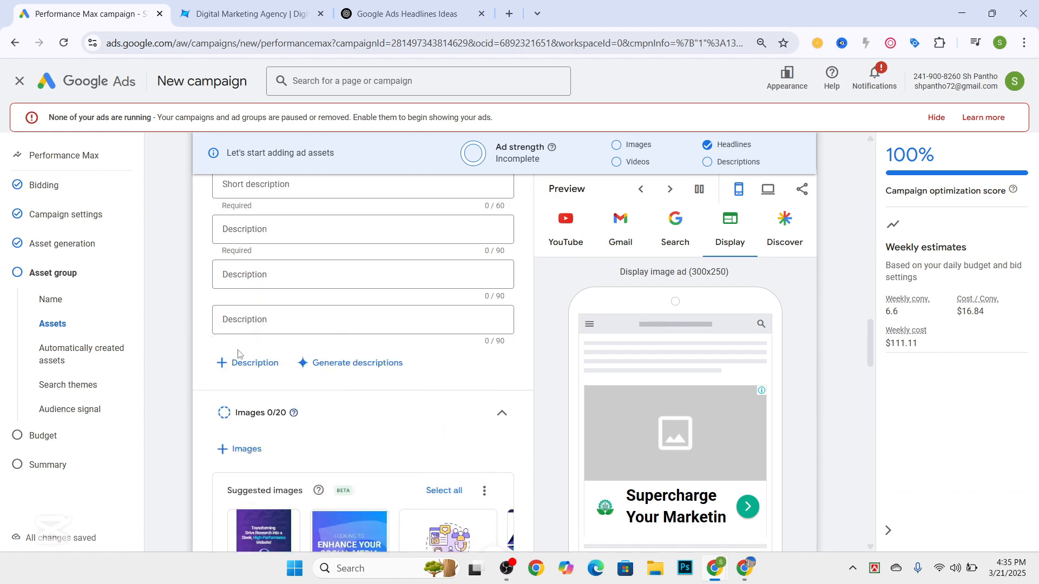
{"action": "left_click", "coordinate": [240, 359]}
{"action": "left_click", "coordinate": [199, 307]}
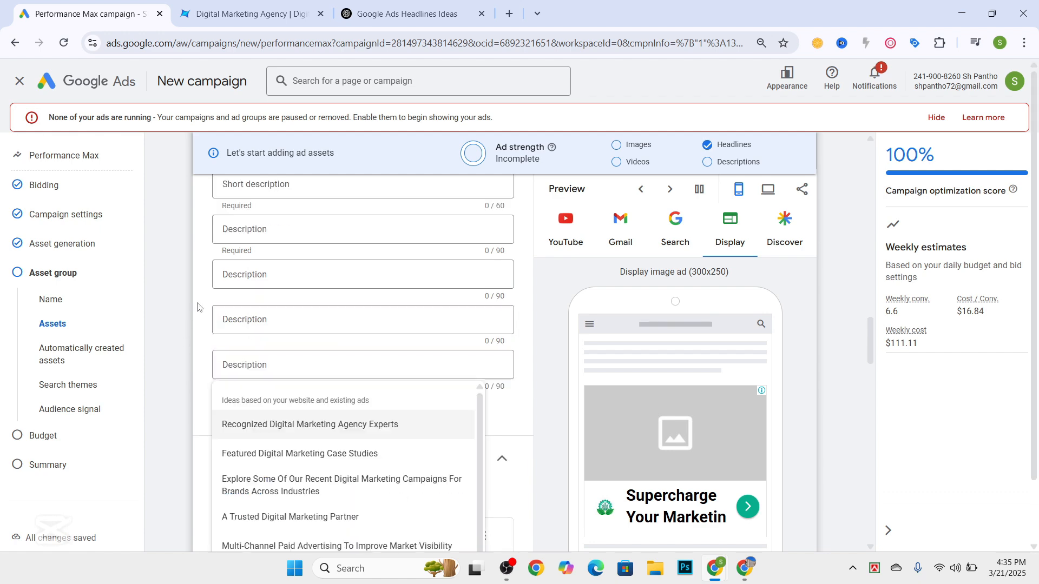
Set the short description to "Recognized Digital Marketing Agency Experts" and the second to "Explore Some Of Our Recent Digital Marketing Campaigns For Brands Across Industries".
{"action": "scroll", "coordinate": [248, 346], "scroll_direction": "down", "scroll_amount": 1}
{"action": "scroll", "coordinate": [261, 290], "scroll_direction": "up", "scroll_amount": 2}
{"action": "left_click", "coordinate": [257, 253]}
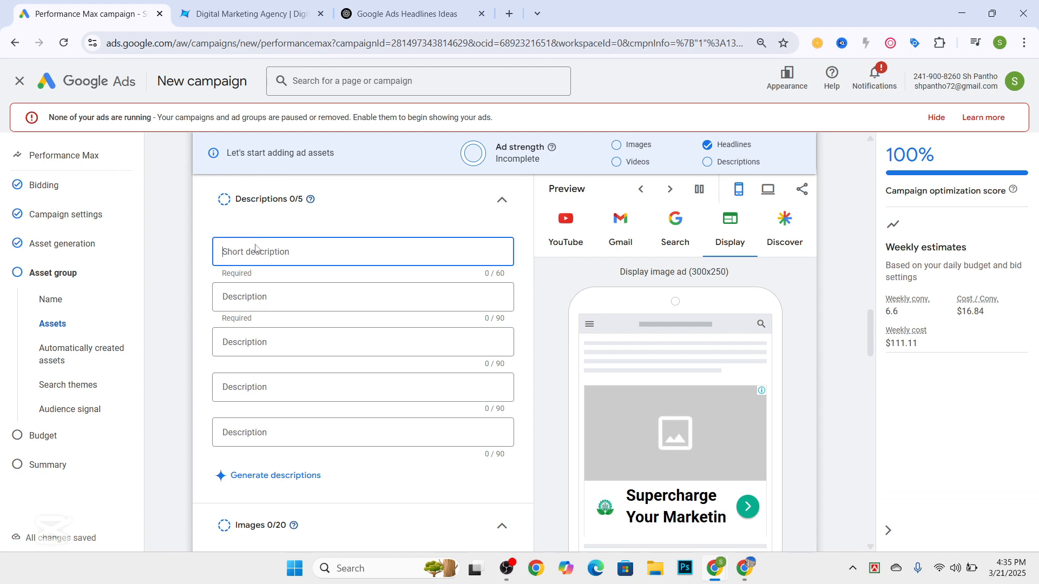
{"action": "left_click", "coordinate": [302, 313]}
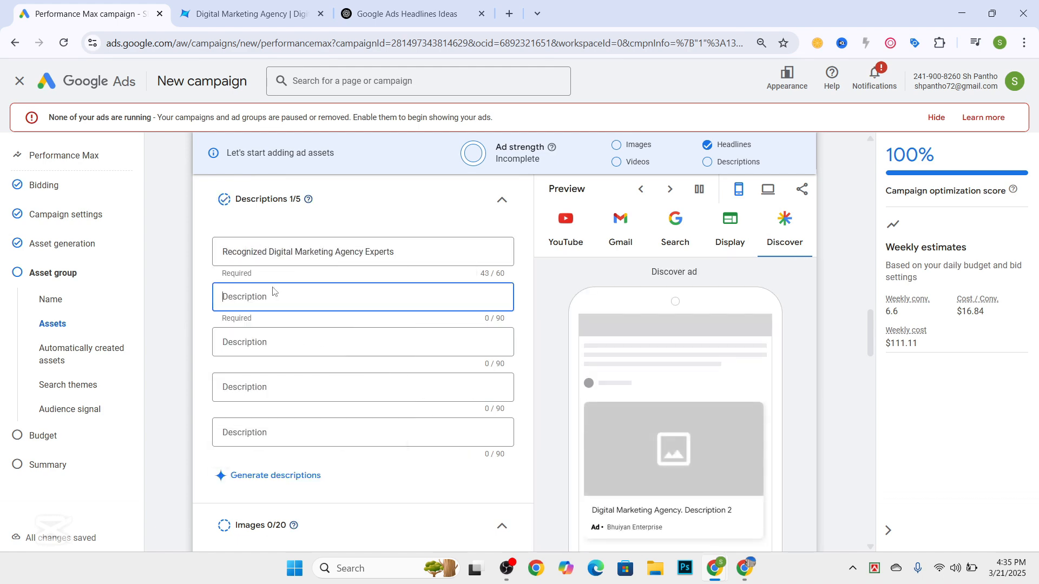
{"action": "left_click", "coordinate": [271, 299]}
{"action": "left_click", "coordinate": [286, 319]}
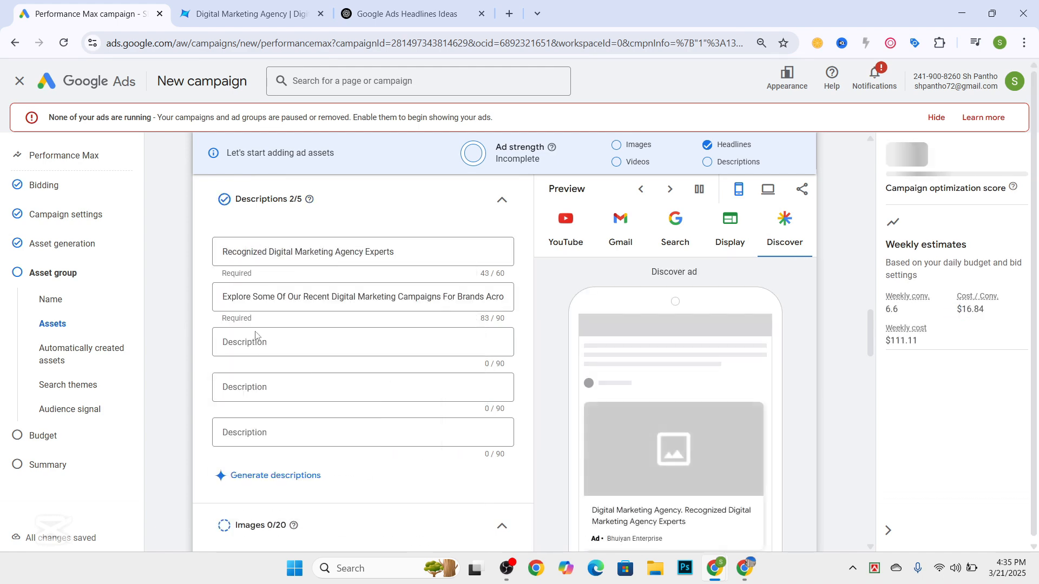
Fill the last three descriptions with the suggestions starting "As a full-service web design agency", "Multi-Channel Paid Advertising" and "Schedule a consultation".
{"action": "left_click", "coordinate": [252, 342]}
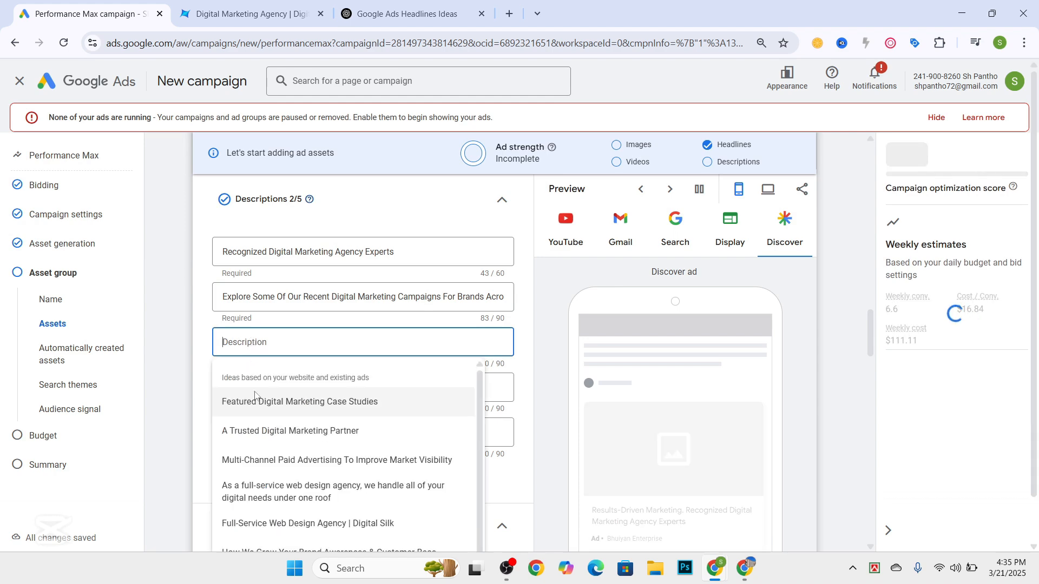
{"action": "left_click", "coordinate": [274, 490]}
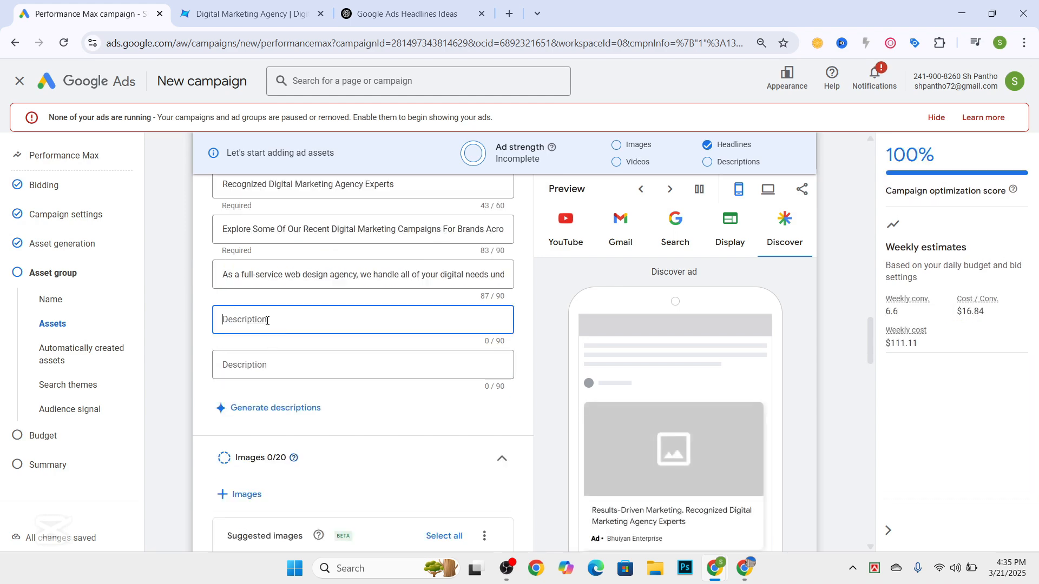
{"action": "left_click", "coordinate": [337, 372]}
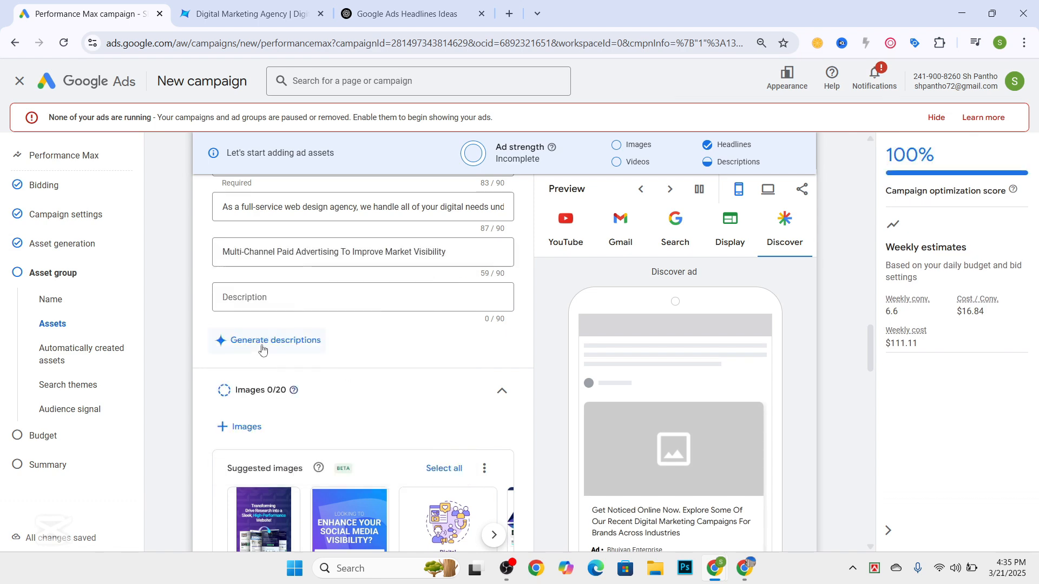
{"action": "left_click", "coordinate": [258, 298]}
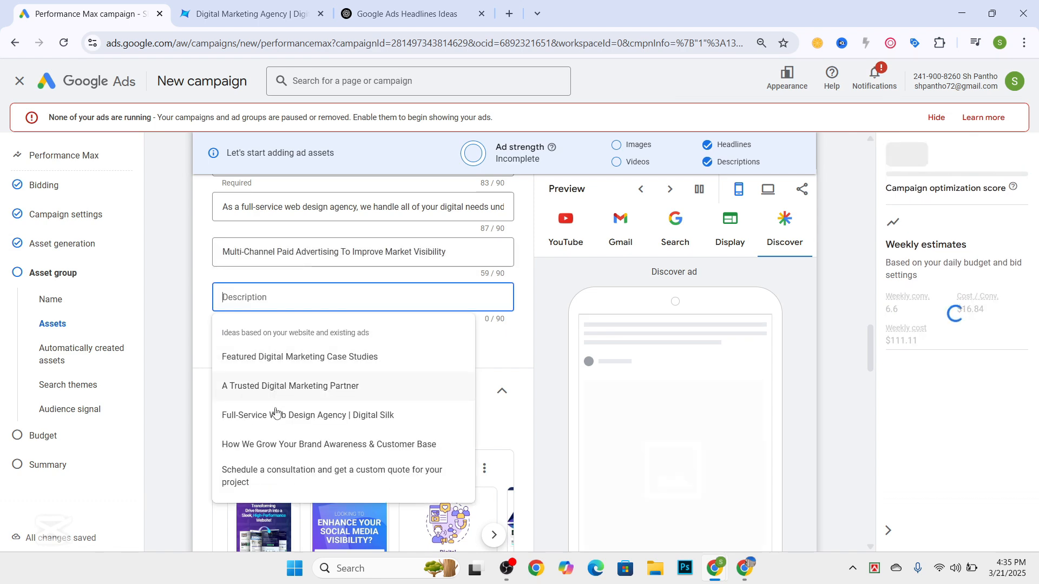
{"action": "left_click", "coordinate": [261, 474]}
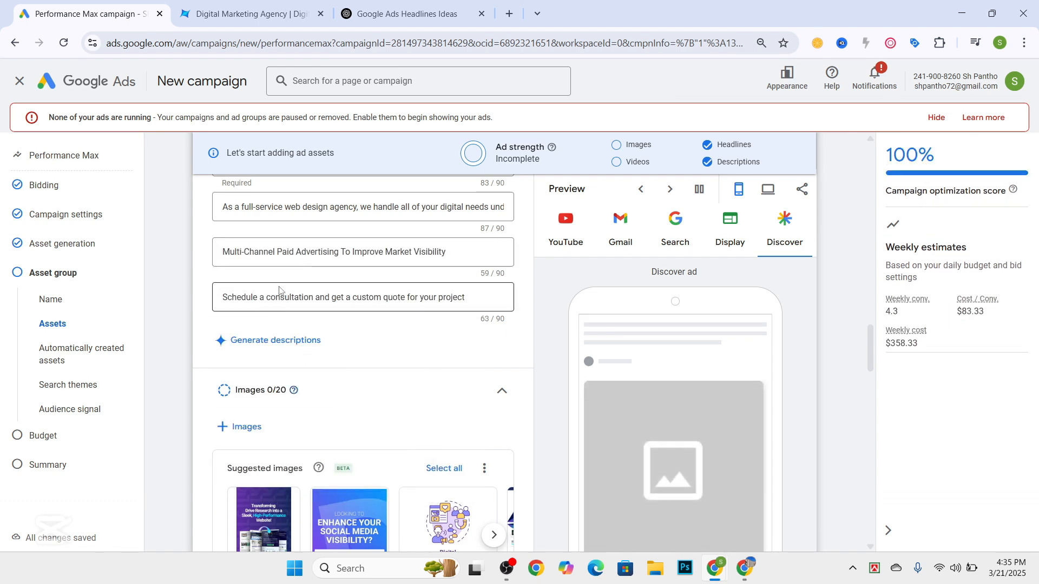
{"action": "scroll", "coordinate": [294, 248], "scroll_direction": "up", "scroll_amount": 3}
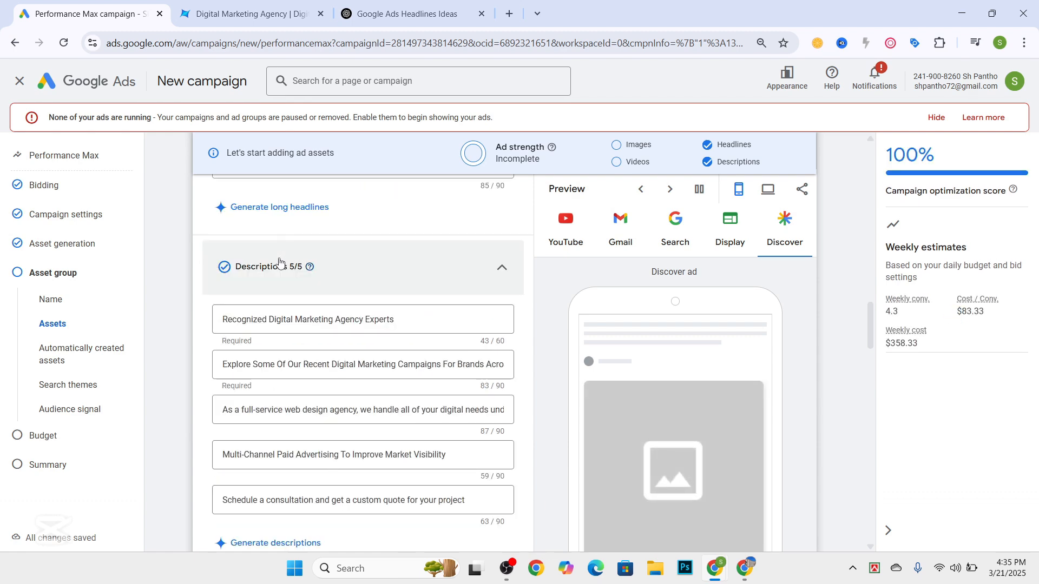
Browse the suggested images and add all of them to the asset group.
{"action": "scroll", "coordinate": [270, 290], "scroll_direction": "down", "scroll_amount": 6}
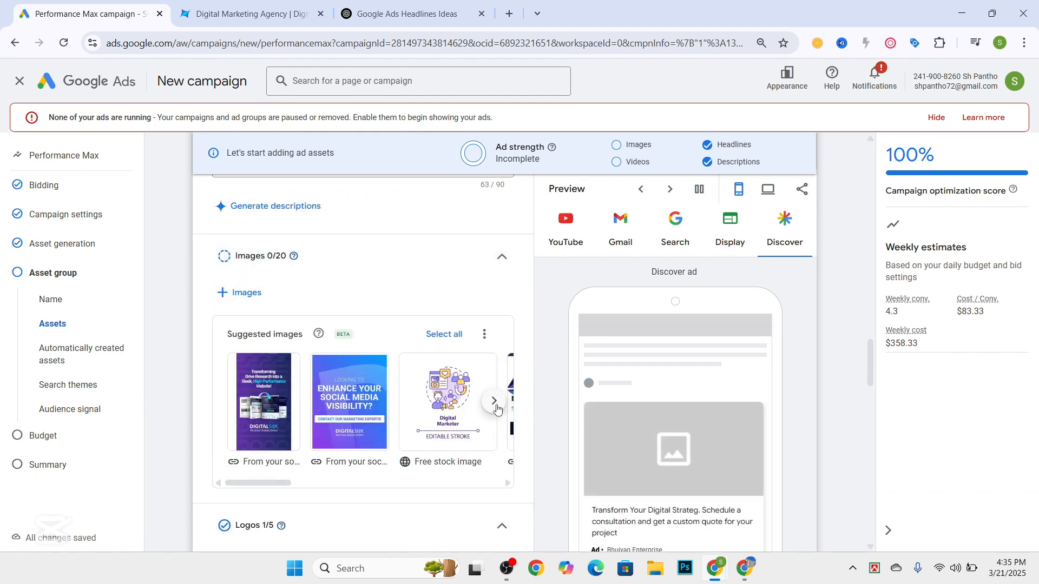
{"action": "left_click", "coordinate": [499, 407]}
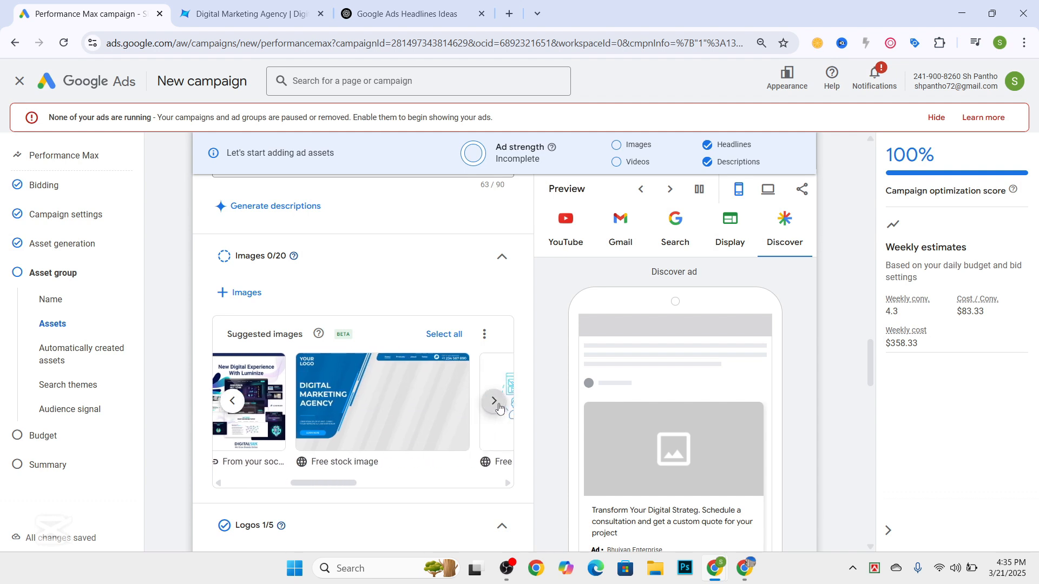
{"action": "left_click", "coordinate": [499, 407]}
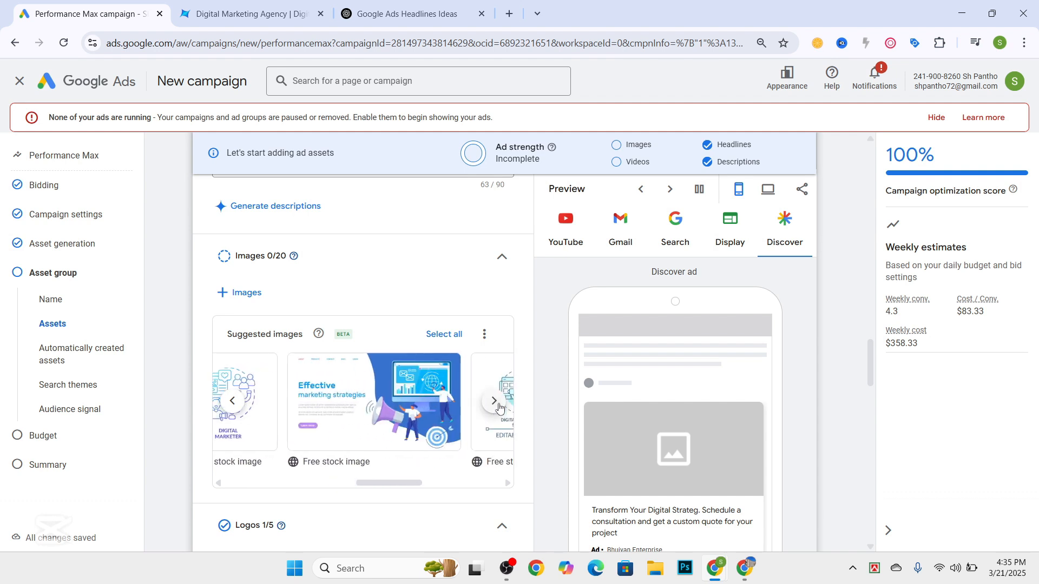
{"action": "left_click", "coordinate": [436, 336]}
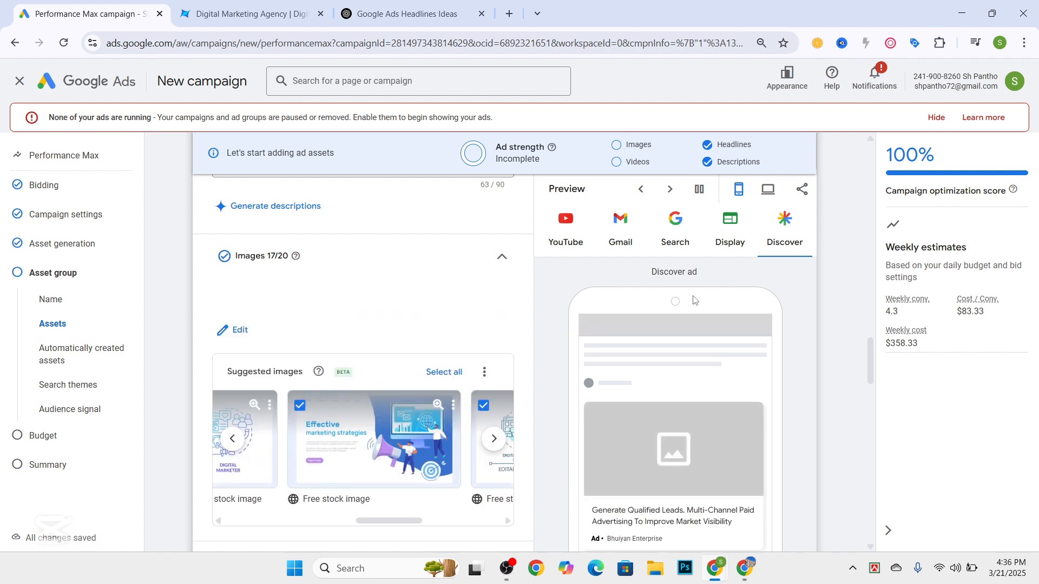
{"action": "scroll", "coordinate": [292, 264], "scroll_direction": "down", "scroll_amount": 1}
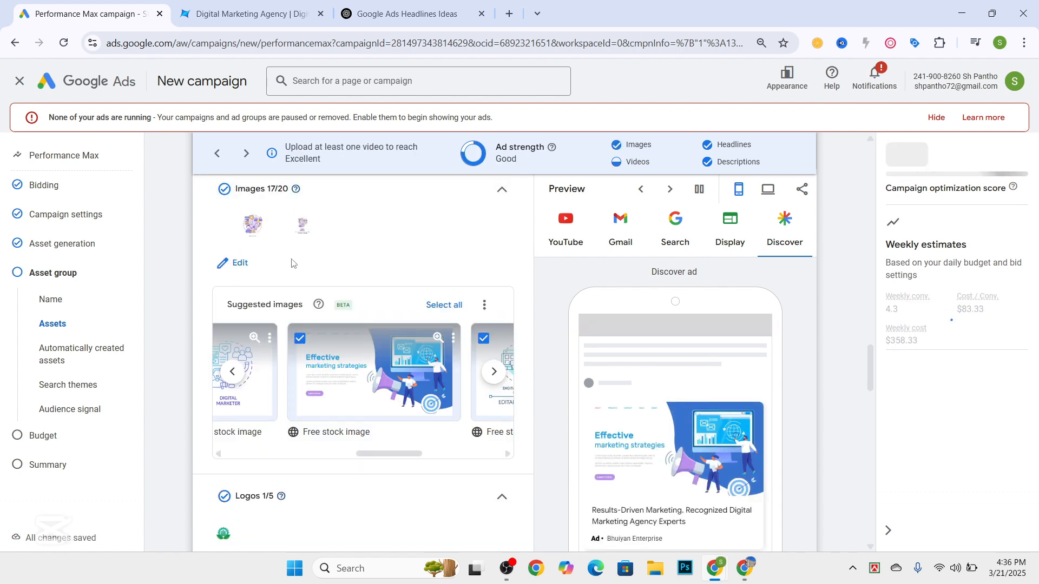
{"action": "scroll", "coordinate": [292, 263], "scroll_direction": "down", "scroll_amount": 1}
{"action": "scroll", "coordinate": [276, 368], "scroll_direction": "up", "scroll_amount": 1}
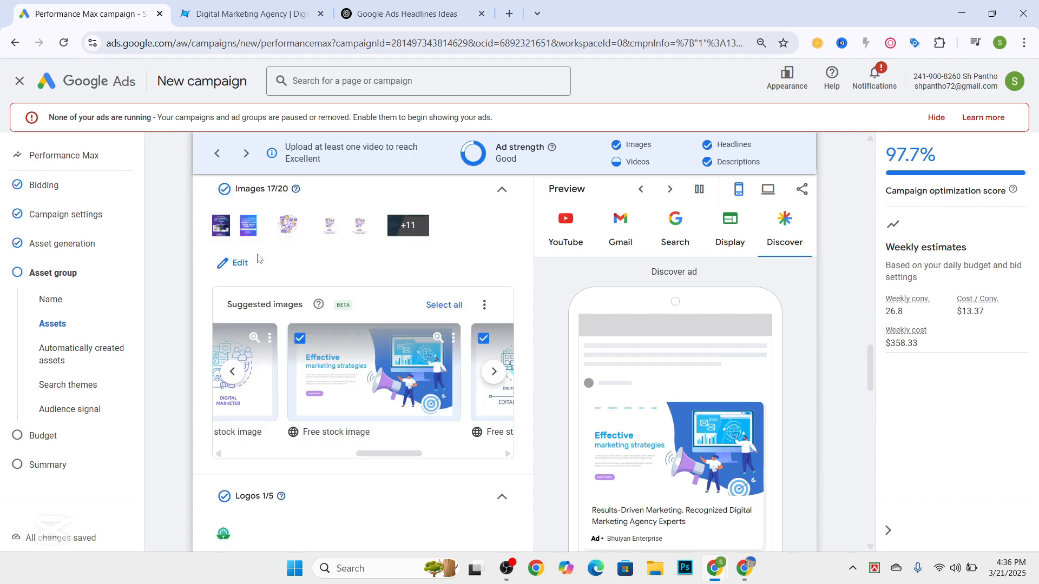
{"action": "scroll", "coordinate": [378, 232], "scroll_direction": "up", "scroll_amount": 1}
{"action": "scroll", "coordinate": [331, 308], "scroll_direction": "down", "scroll_amount": 3}
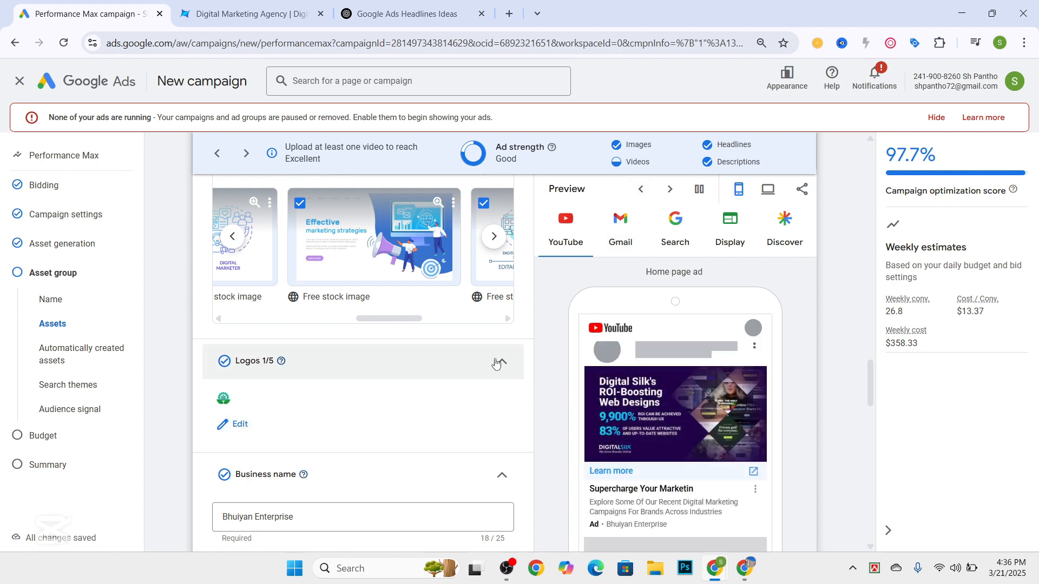
{"action": "left_click", "coordinate": [238, 425]}
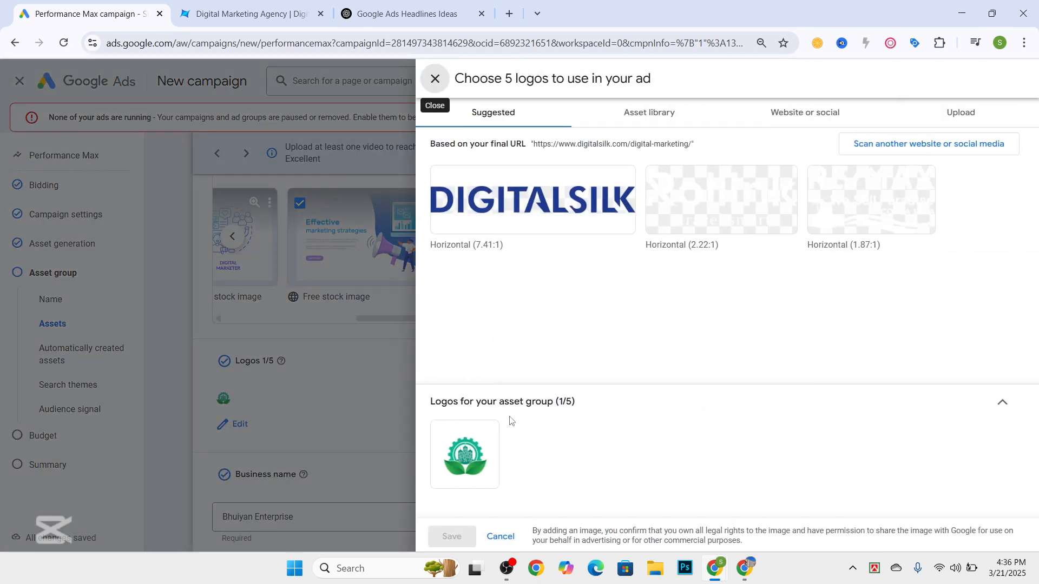
{"action": "left_click", "coordinate": [459, 453]}
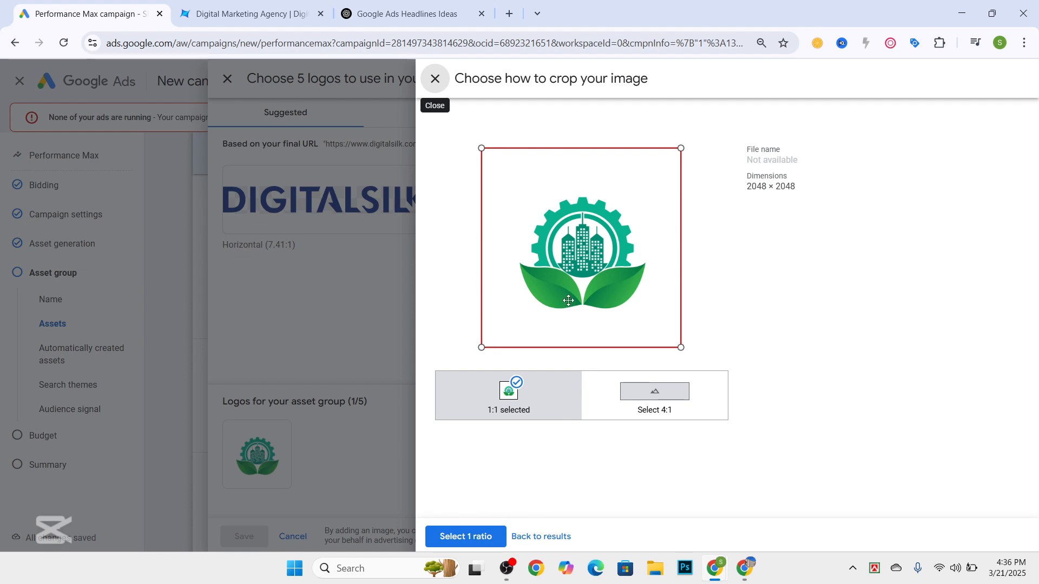
{"action": "left_click", "coordinate": [435, 79]}
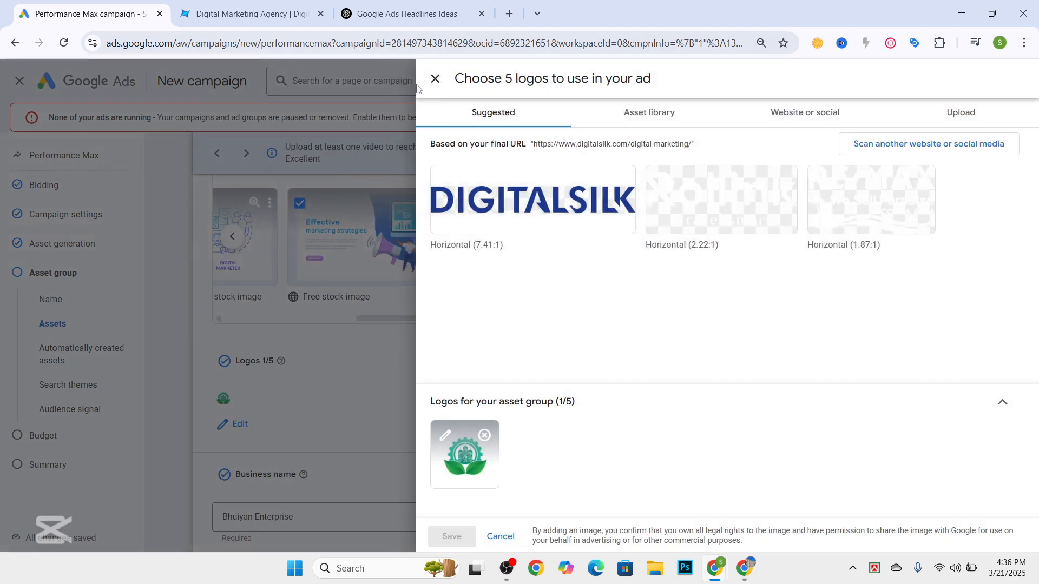
{"action": "left_click", "coordinate": [434, 78]}
Clear the existing business name in the asset group.
{"action": "scroll", "coordinate": [298, 336], "scroll_direction": "down", "scroll_amount": 1}
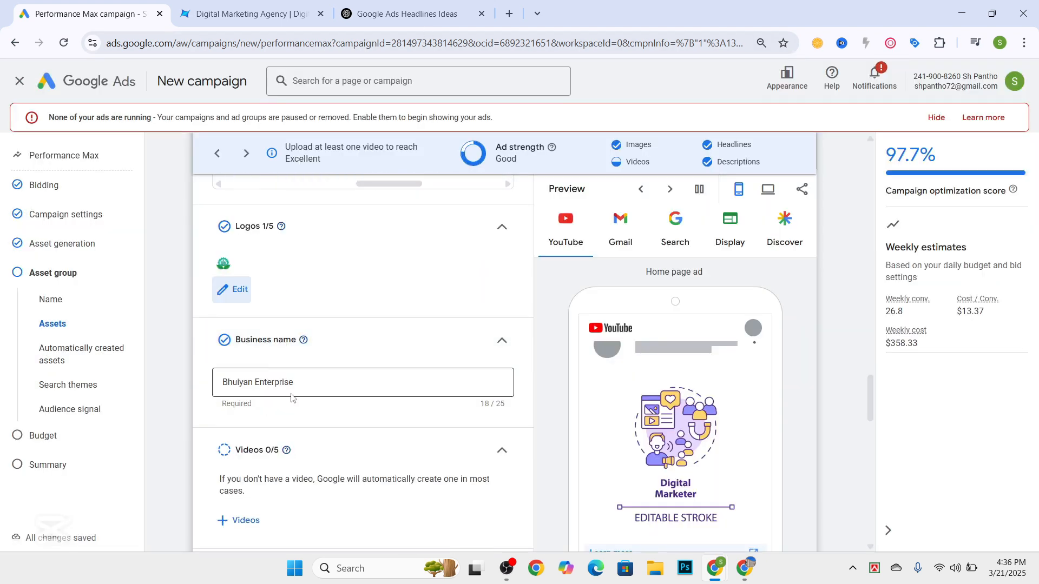
{"action": "left_click_drag", "start_coordinate": [303, 384], "coordinate": [201, 388]}
{"action": "key", "text": "BackSpace"}
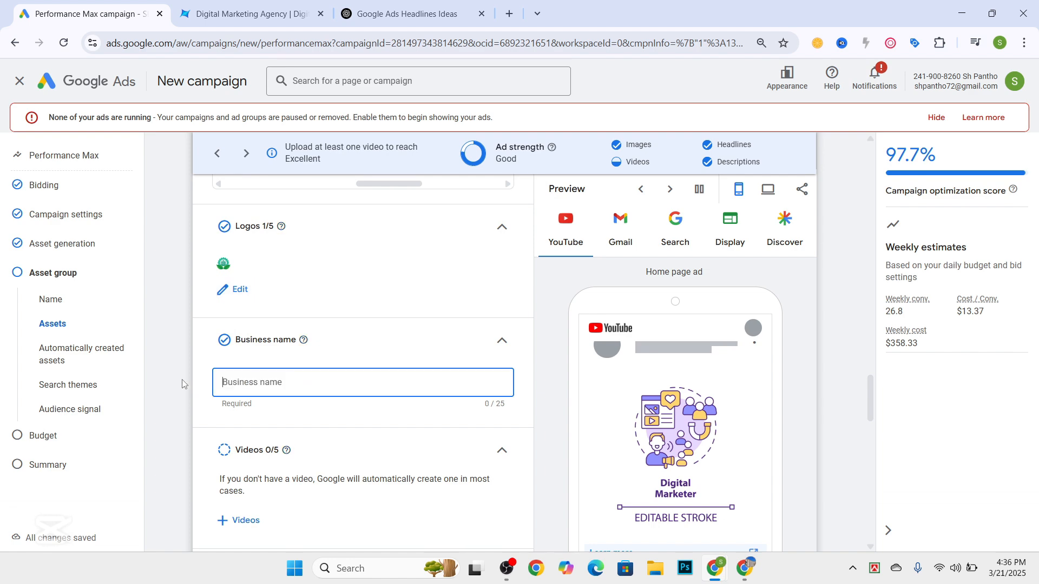
{"action": "left_click", "coordinate": [246, 14]}
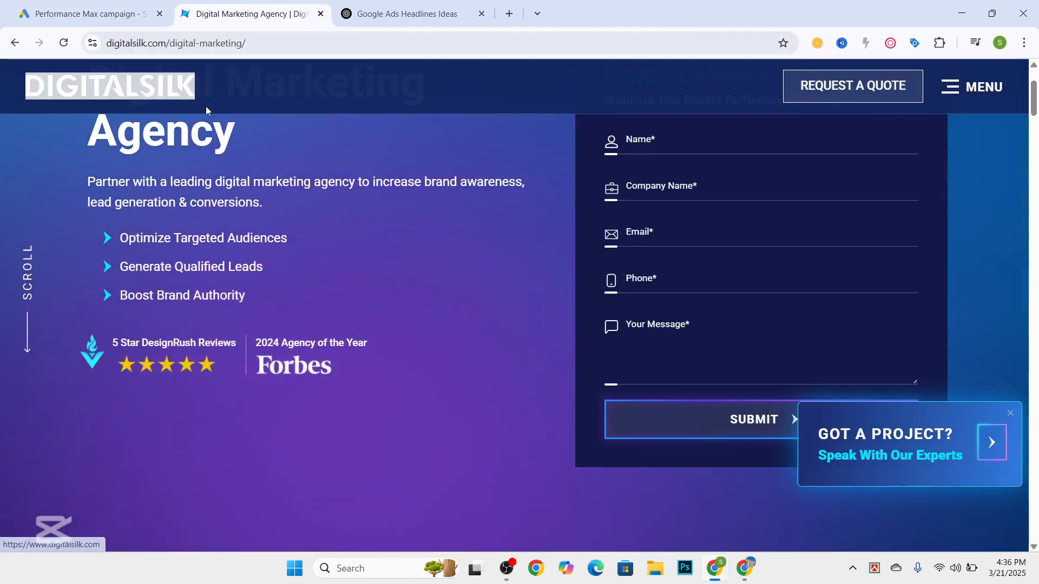
{"action": "right_click", "coordinate": [205, 106]}
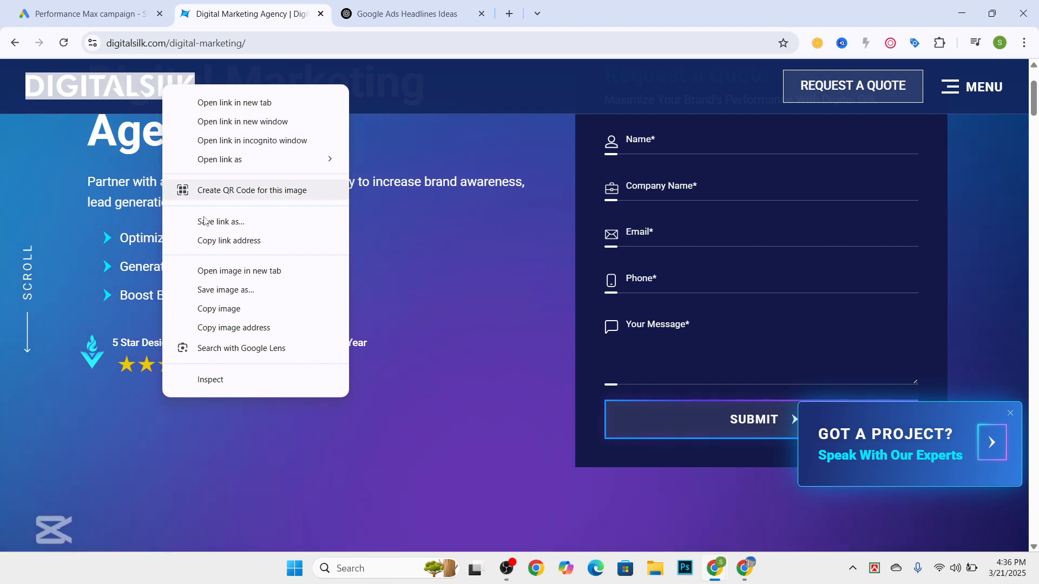
{"action": "left_click", "coordinate": [38, 96]}
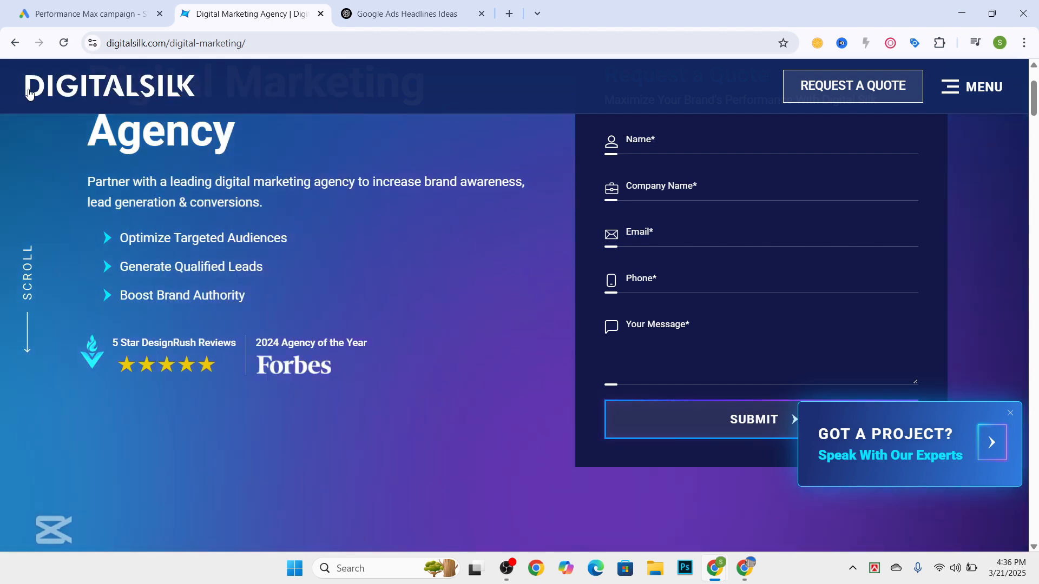
{"action": "left_click_drag", "start_coordinate": [25, 93], "coordinate": [238, 139]}
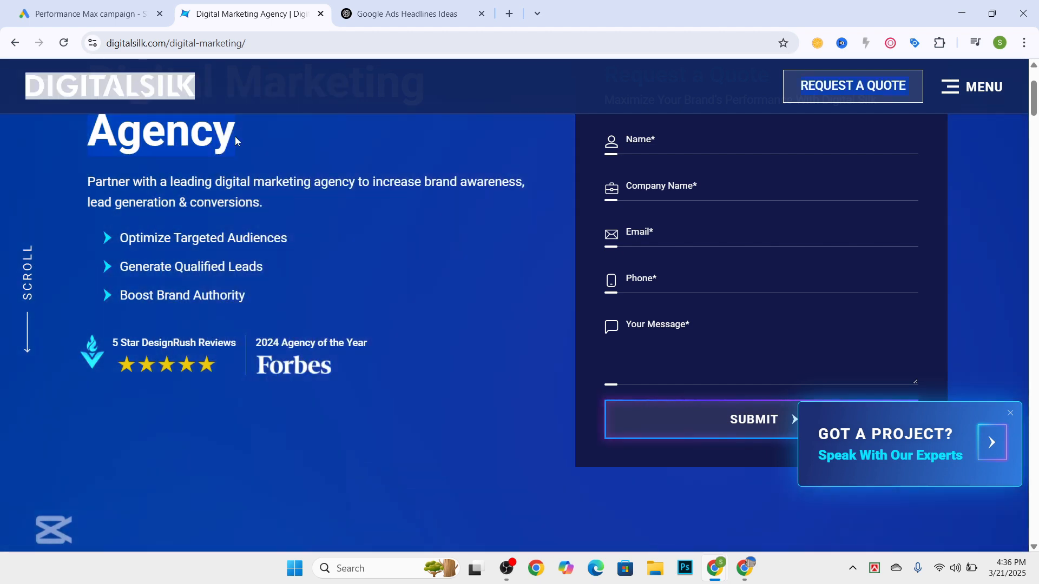
{"action": "left_click", "coordinate": [52, 4]}
{"action": "type", "text": "Background Gradient Frame Digital Marketing Digital Marketing Agency"}
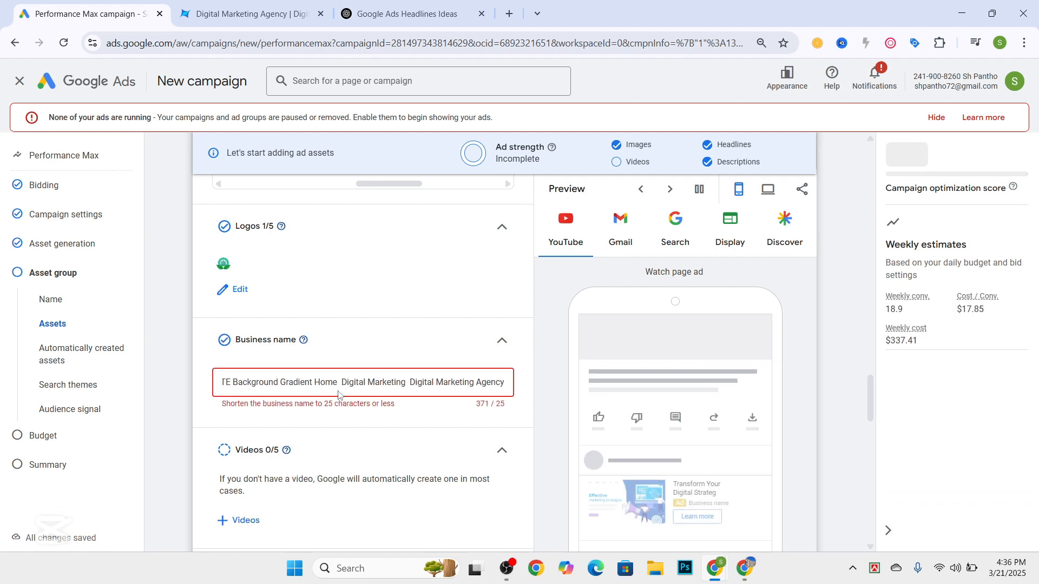
{"action": "key", "text": "ctrl+z"}
Set the asset group's business name to "Digital Skill Agency".
{"action": "type", "text": "D"}
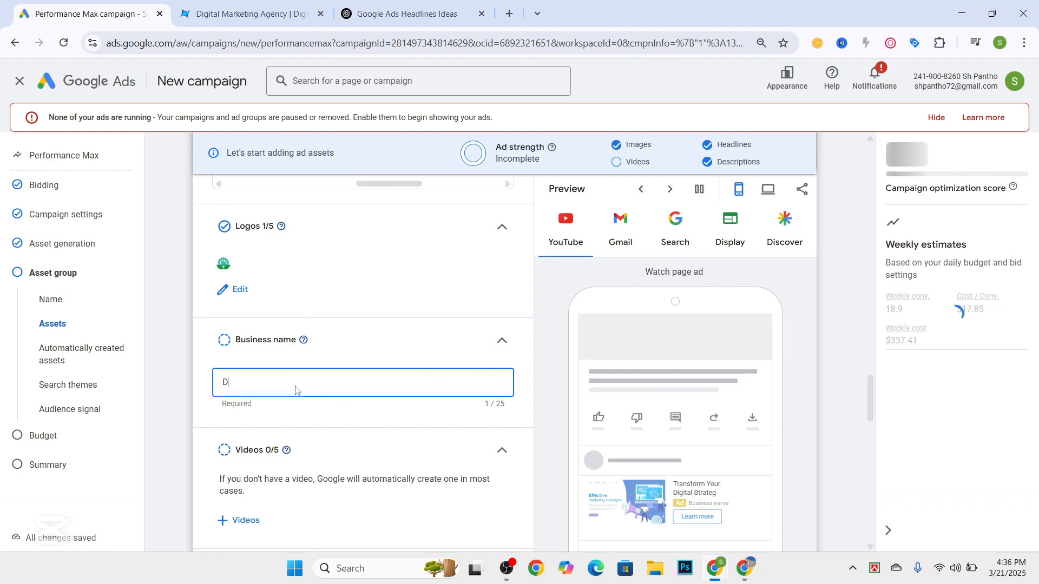
{"action": "type", "text": "igital Ski"}
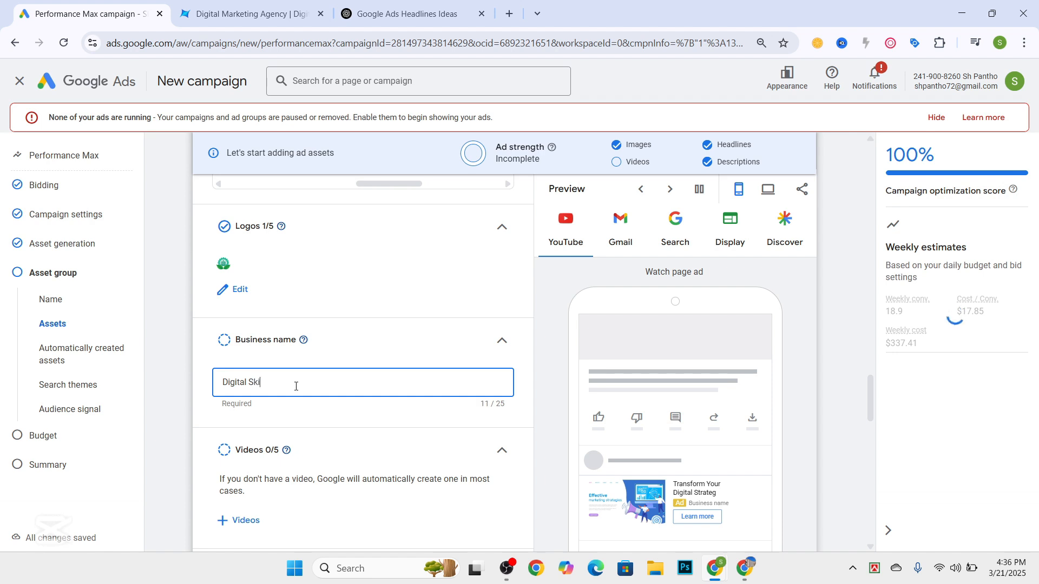
{"action": "type", "text": "ll Agency"}
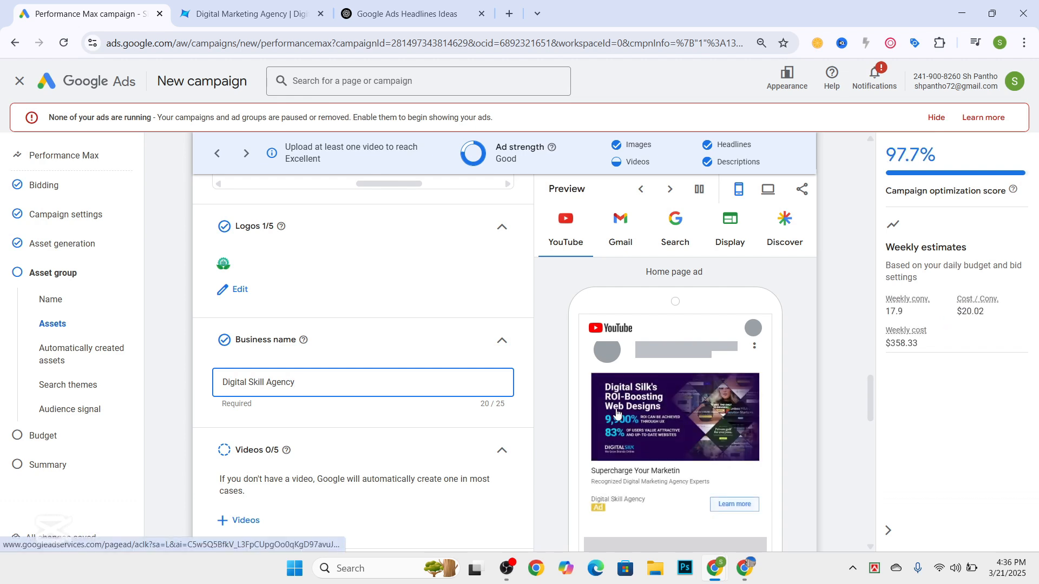
{"action": "scroll", "coordinate": [266, 297], "scroll_direction": "down", "scroll_amount": 2}
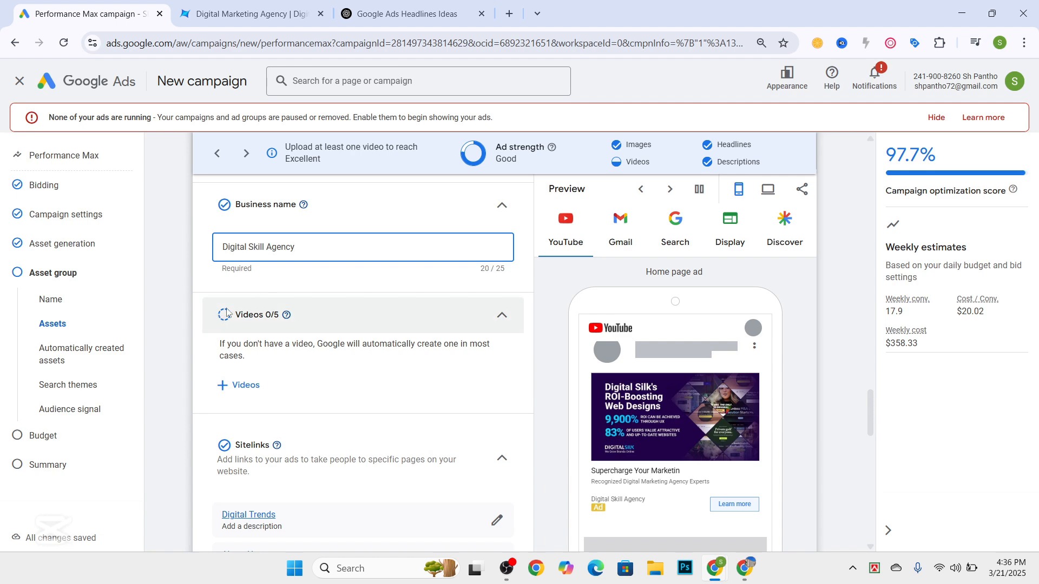
{"action": "left_click", "coordinate": [235, 387]}
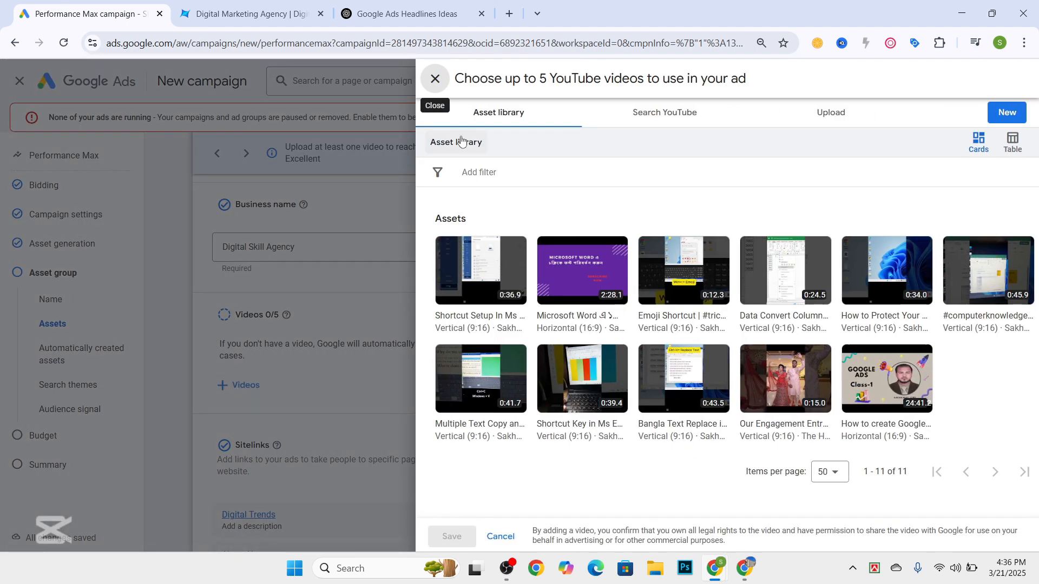
{"action": "left_click", "coordinate": [434, 87]}
{"action": "scroll", "coordinate": [357, 244], "scroll_direction": "up", "scroll_amount": 3}
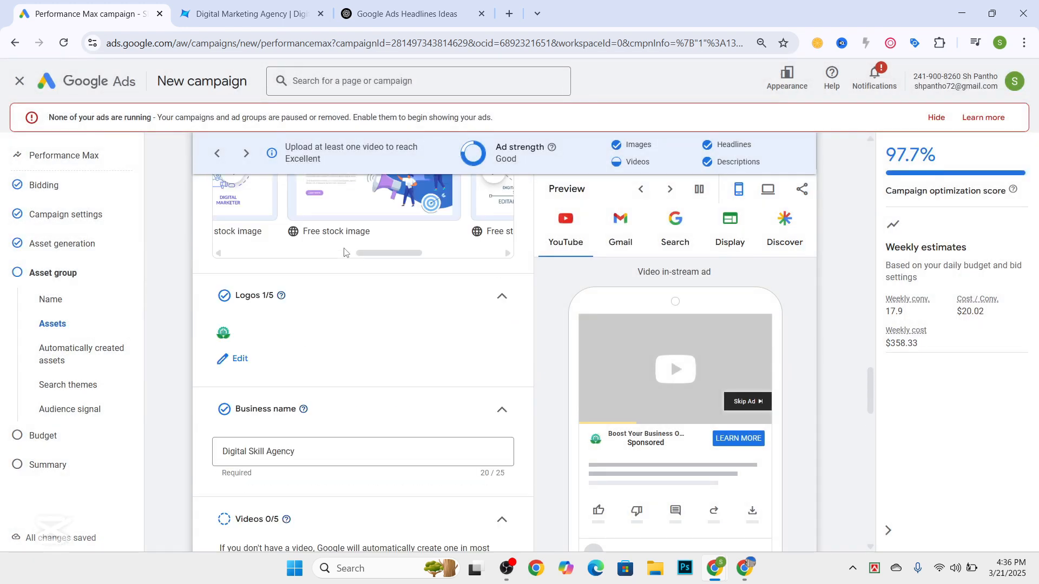
{"action": "scroll", "coordinate": [344, 253], "scroll_direction": "up", "scroll_amount": 1}
{"action": "scroll", "coordinate": [301, 306], "scroll_direction": "down", "scroll_amount": 6}
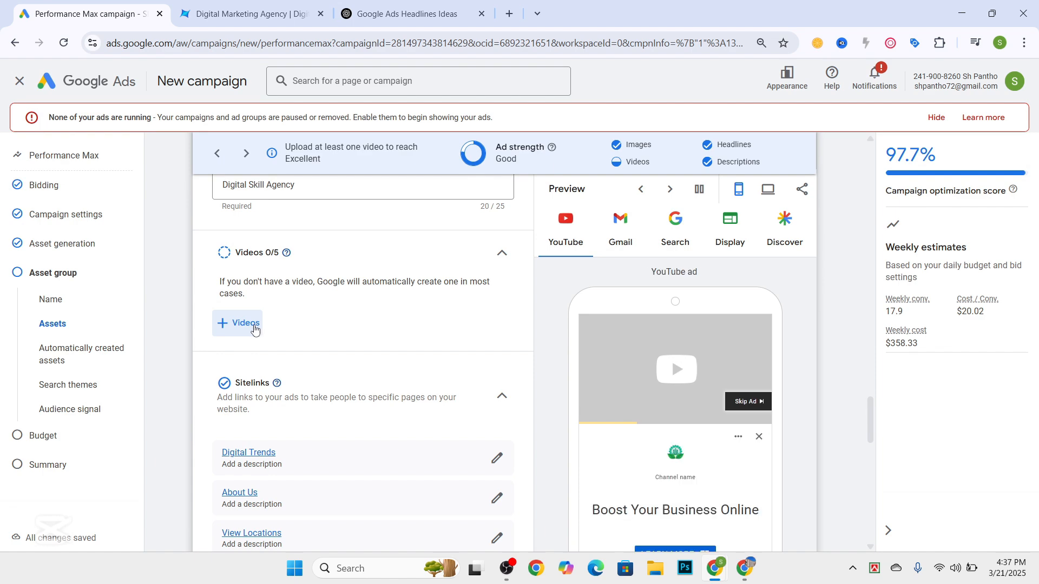
Add five asset library videos to the asset group: the Microsoft Word, Emoji Shortcut, Data Convert Column, How to Protect Your and #computerknowledge ones.
{"action": "left_click", "coordinate": [238, 322]}
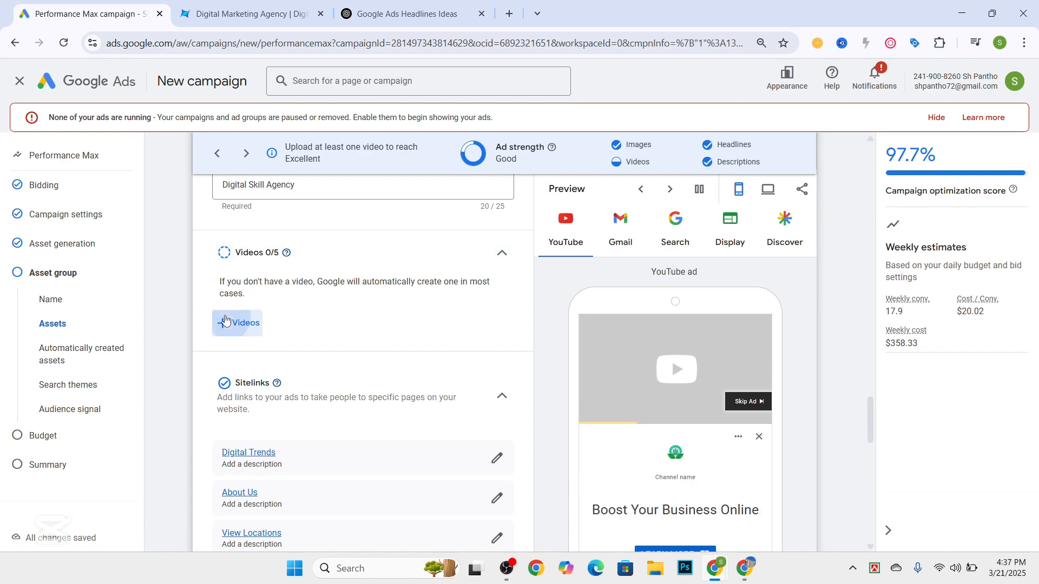
{"action": "left_click", "coordinate": [246, 14]}
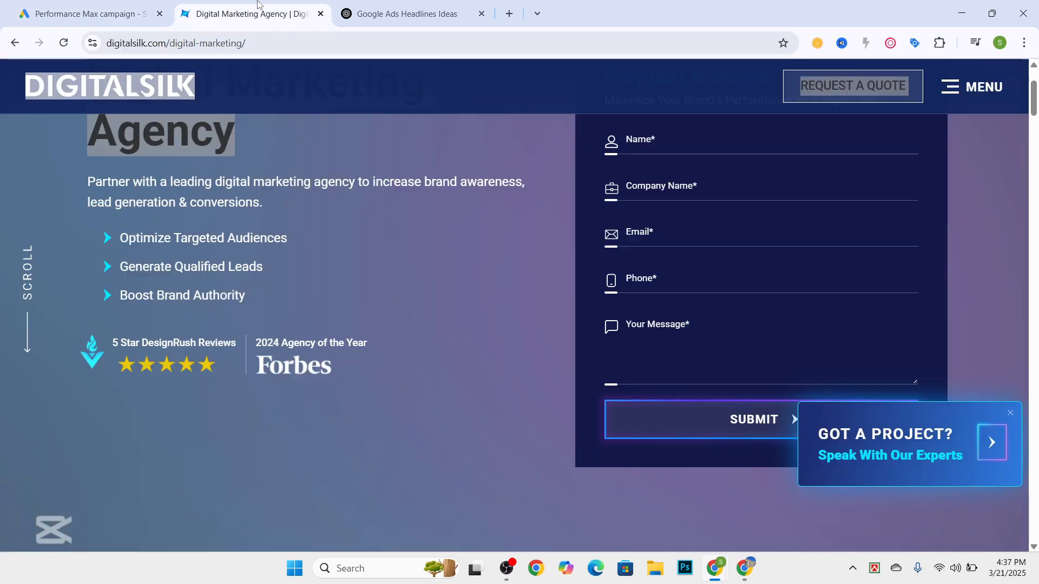
{"action": "scroll", "coordinate": [362, 236], "scroll_direction": "up", "scroll_amount": 3}
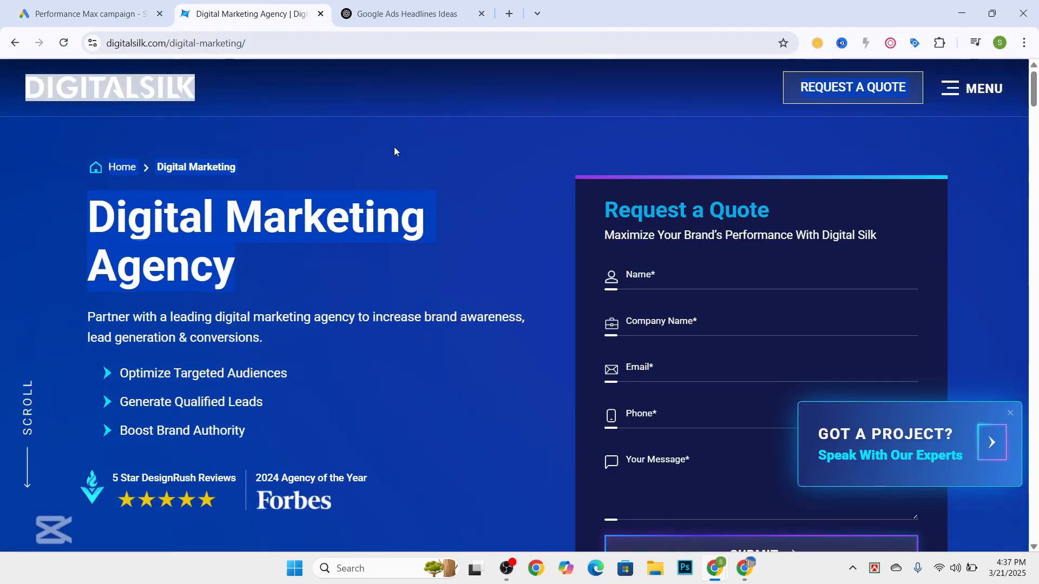
{"action": "left_click", "coordinate": [222, 74]}
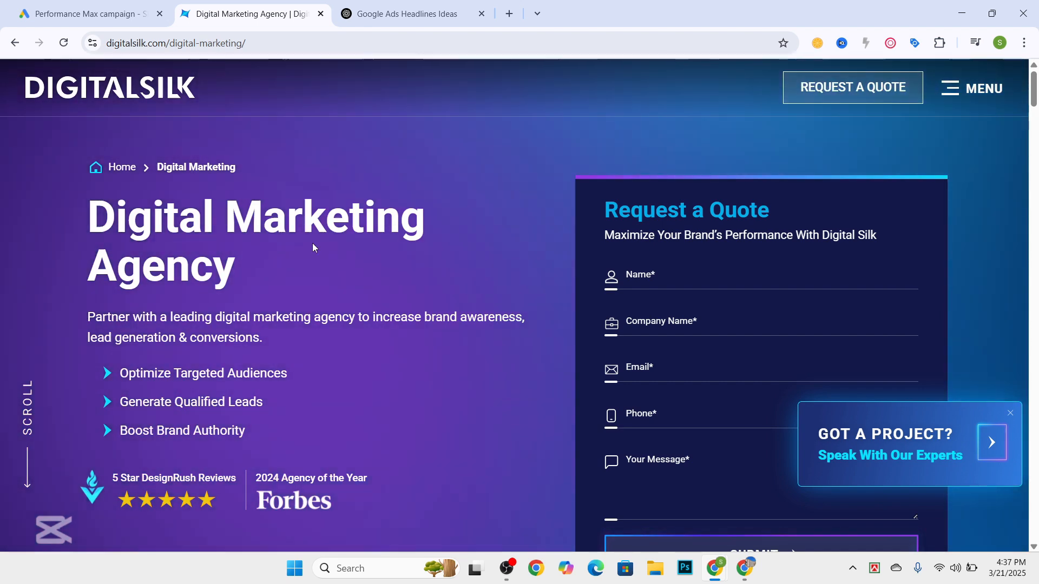
{"action": "key", "text": "ctrl+shift+Tab"}
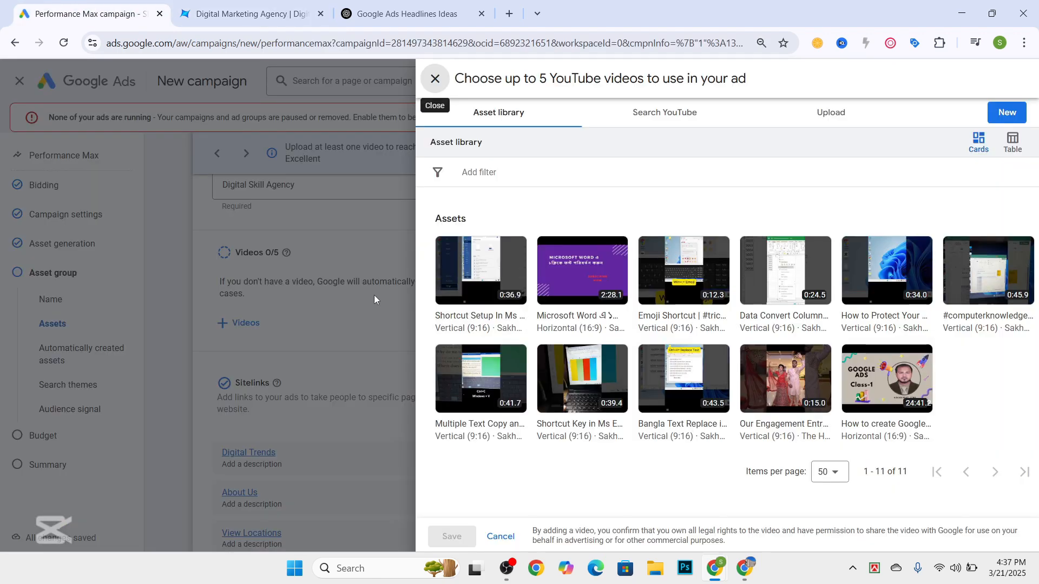
{"action": "left_click", "coordinate": [575, 286]}
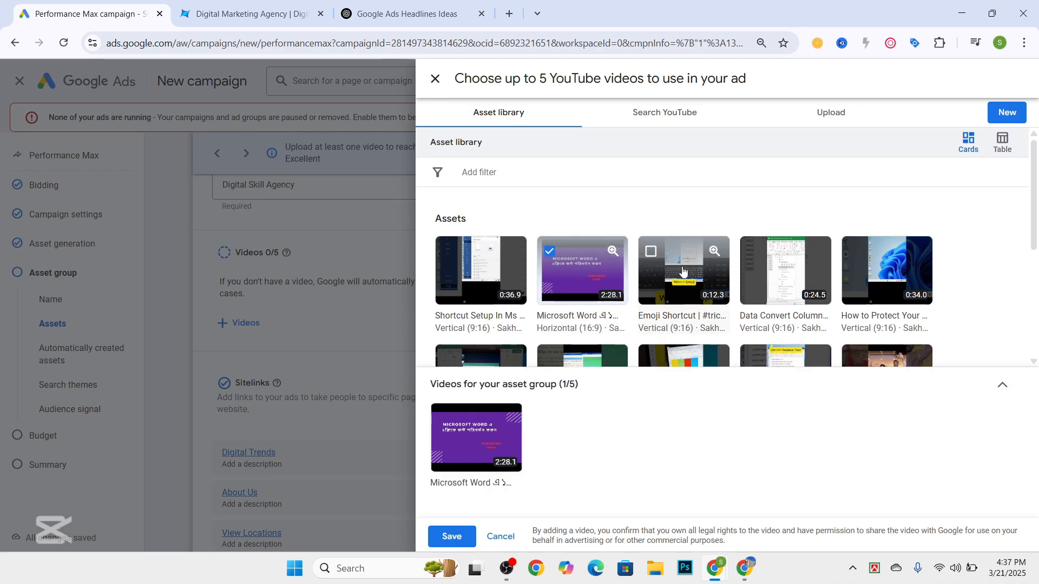
{"action": "left_click", "coordinate": [683, 273]}
{"action": "left_click", "coordinate": [786, 273]}
{"action": "left_click", "coordinate": [897, 274]}
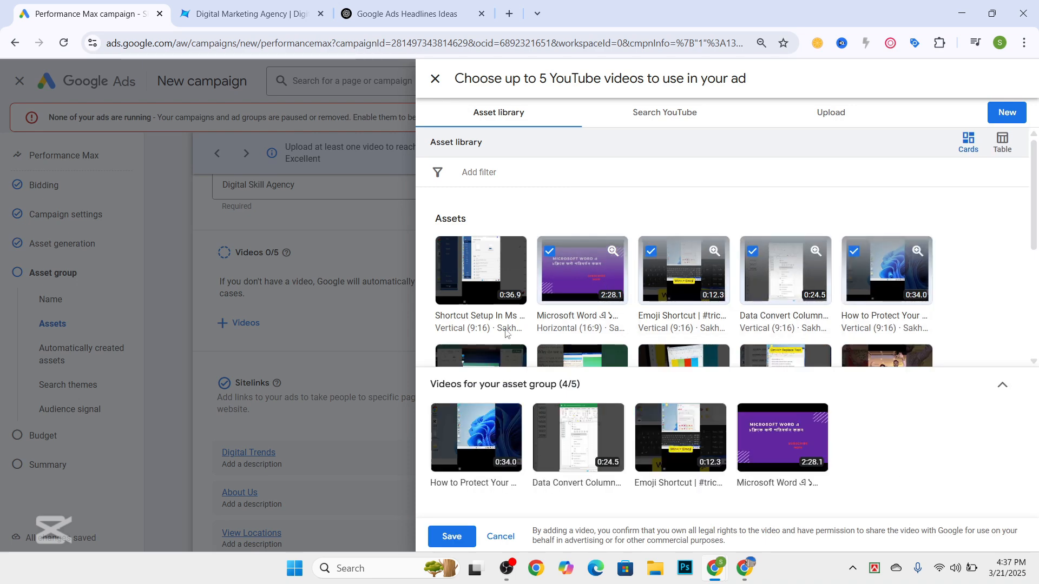
{"action": "scroll", "coordinate": [691, 293], "scroll_direction": "down", "scroll_amount": 1}
{"action": "left_click", "coordinate": [478, 301]}
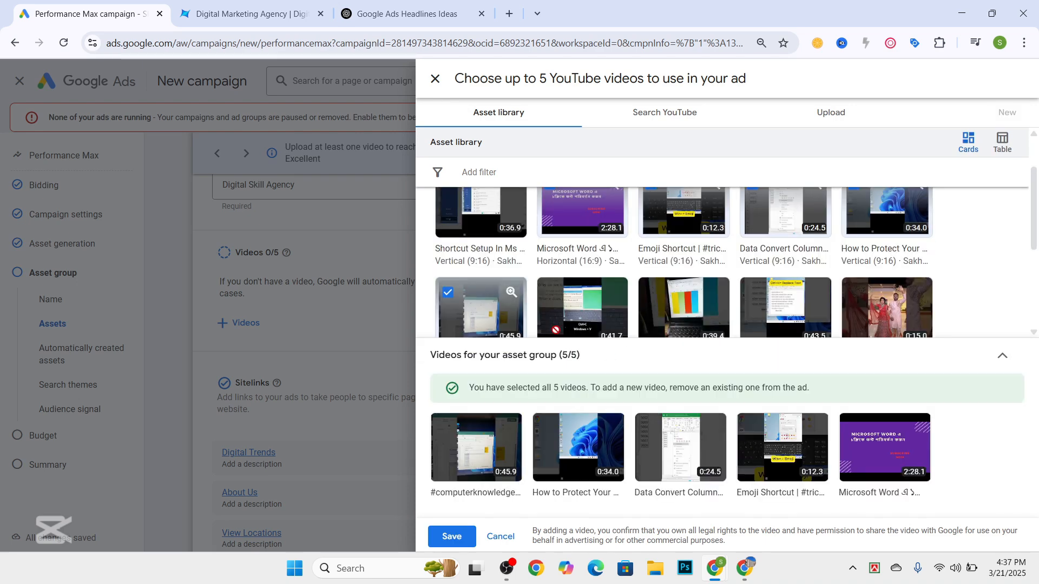
{"action": "left_click", "coordinate": [448, 537]}
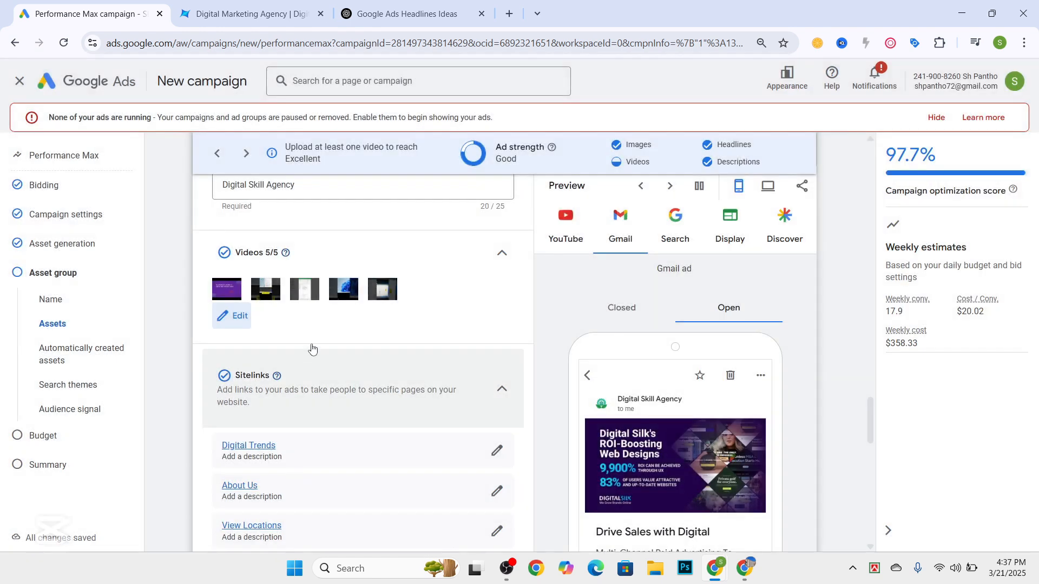
Review the asset group's sitelinks, their appearance in the search ad preview, and the sitelinks suggested for the final URL.
{"action": "scroll", "coordinate": [220, 342], "scroll_direction": "down", "scroll_amount": 1}
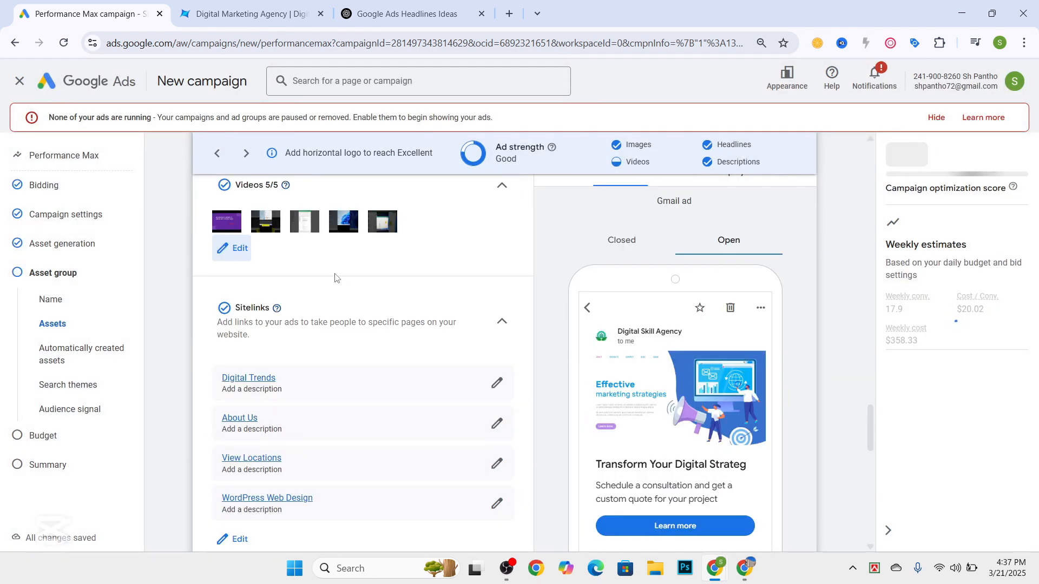
{"action": "scroll", "coordinate": [311, 337], "scroll_direction": "down", "scroll_amount": 2}
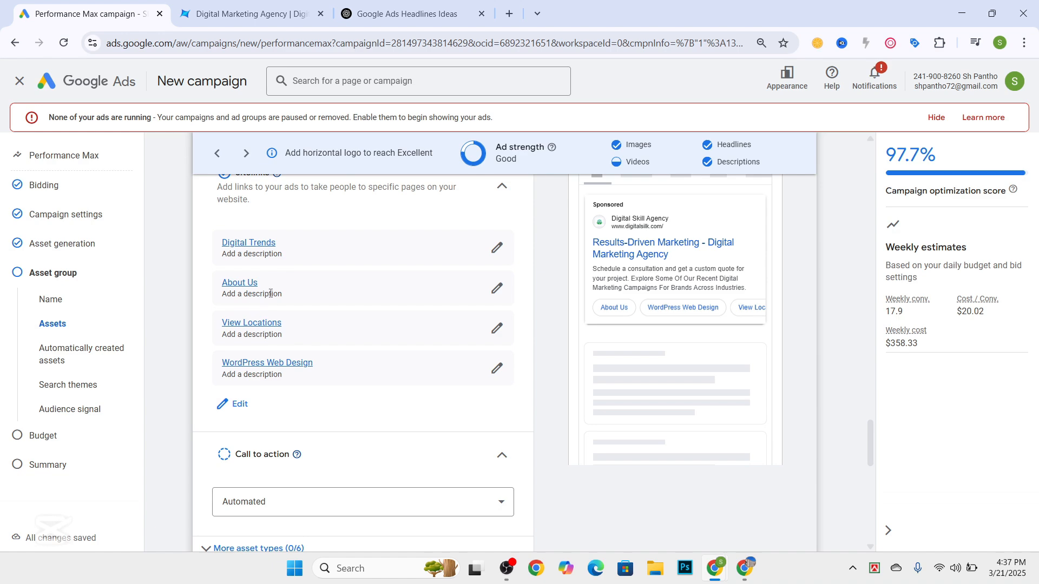
{"action": "scroll", "coordinate": [270, 294], "scroll_direction": "up", "scroll_amount": 1}
{"action": "scroll", "coordinate": [270, 303], "scroll_direction": "down", "scroll_amount": 1}
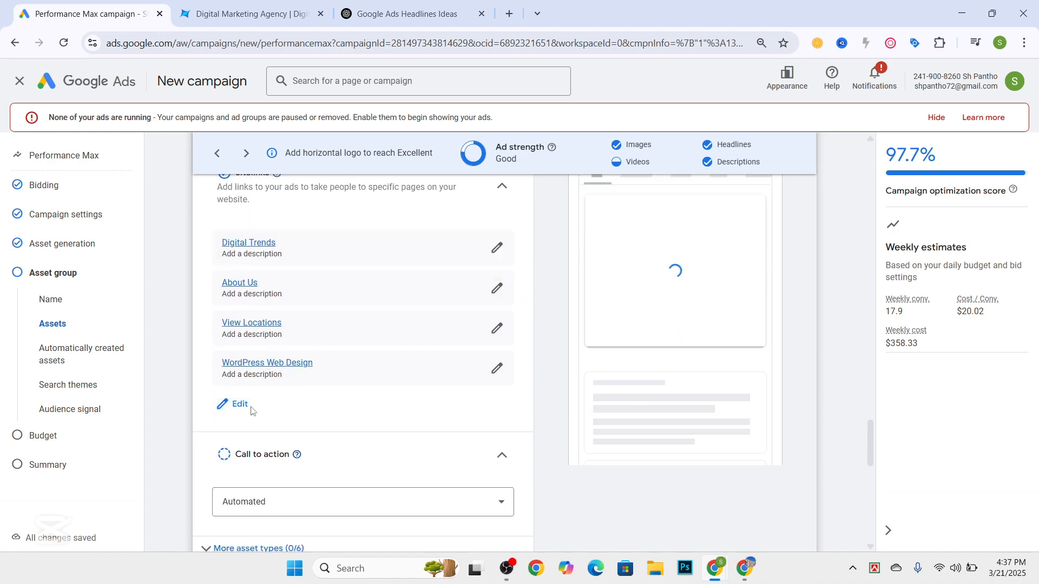
{"action": "scroll", "coordinate": [261, 358], "scroll_direction": "up", "scroll_amount": 2}
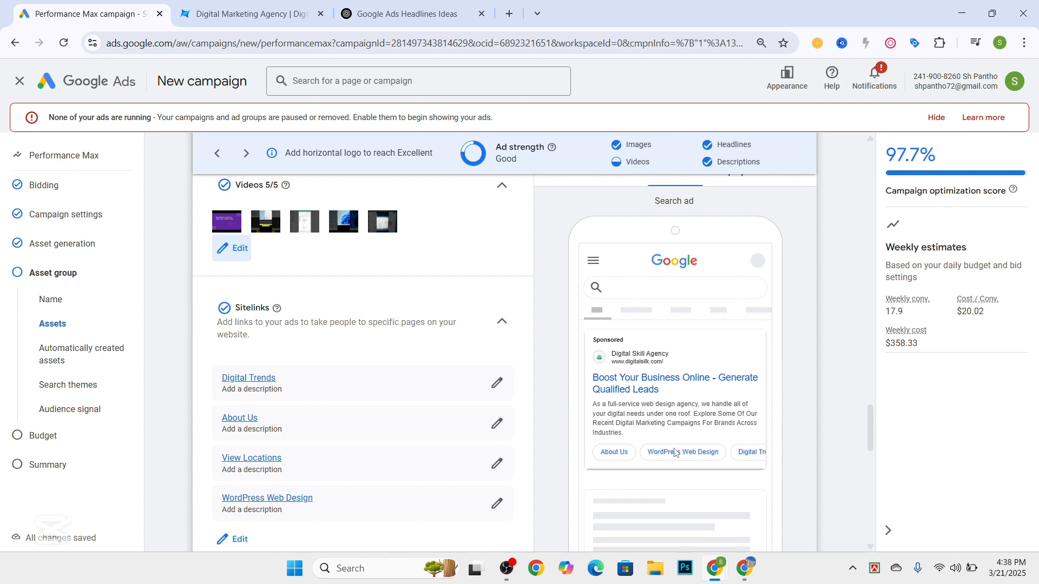
{"action": "scroll", "coordinate": [300, 411], "scroll_direction": "down", "scroll_amount": 1}
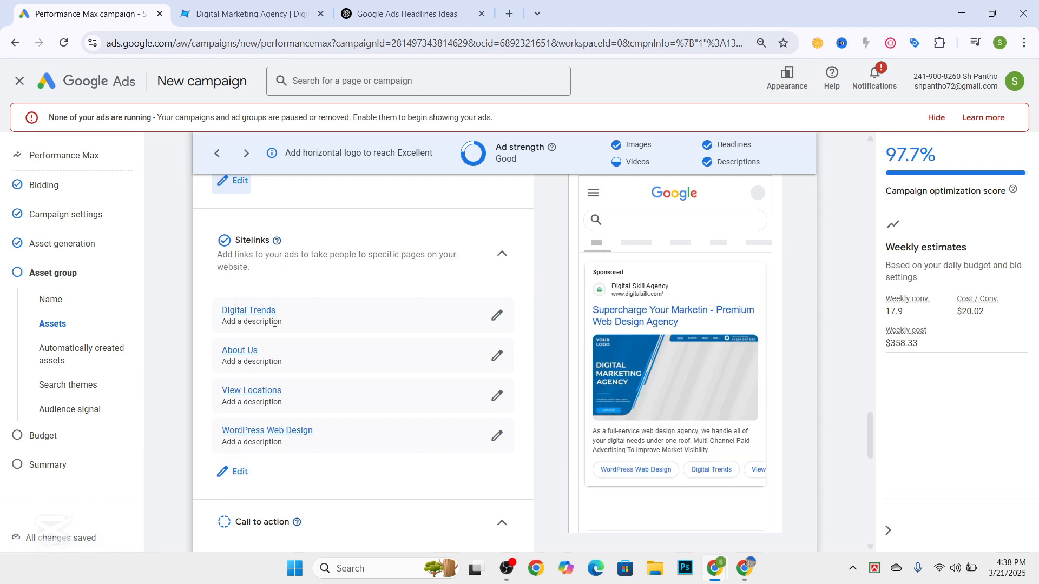
{"action": "scroll", "coordinate": [279, 416], "scroll_direction": "down", "scroll_amount": 1}
{"action": "left_click", "coordinate": [234, 404]}
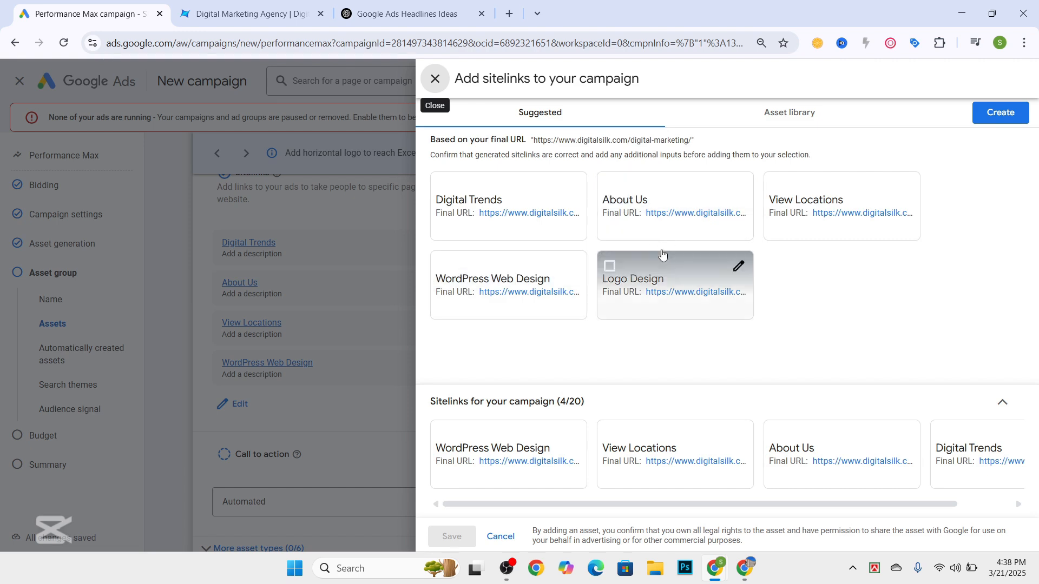
{"action": "left_click", "coordinate": [435, 78]}
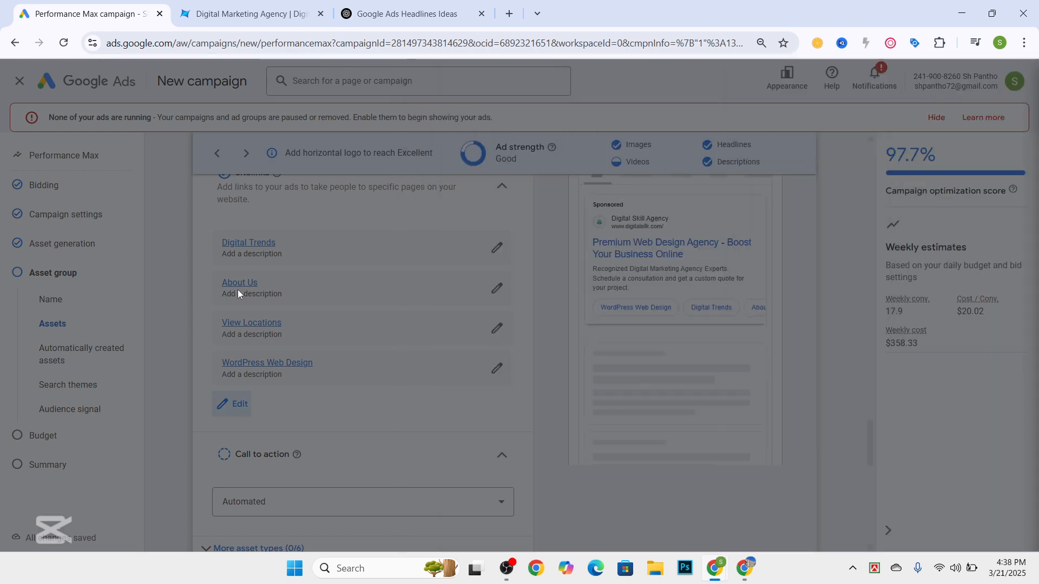
Set the asset group's call to action to "Sign up".
{"action": "scroll", "coordinate": [246, 300], "scroll_direction": "down", "scroll_amount": 1}
{"action": "scroll", "coordinate": [260, 313], "scroll_direction": "down", "scroll_amount": 1}
{"action": "left_click", "coordinate": [268, 321]}
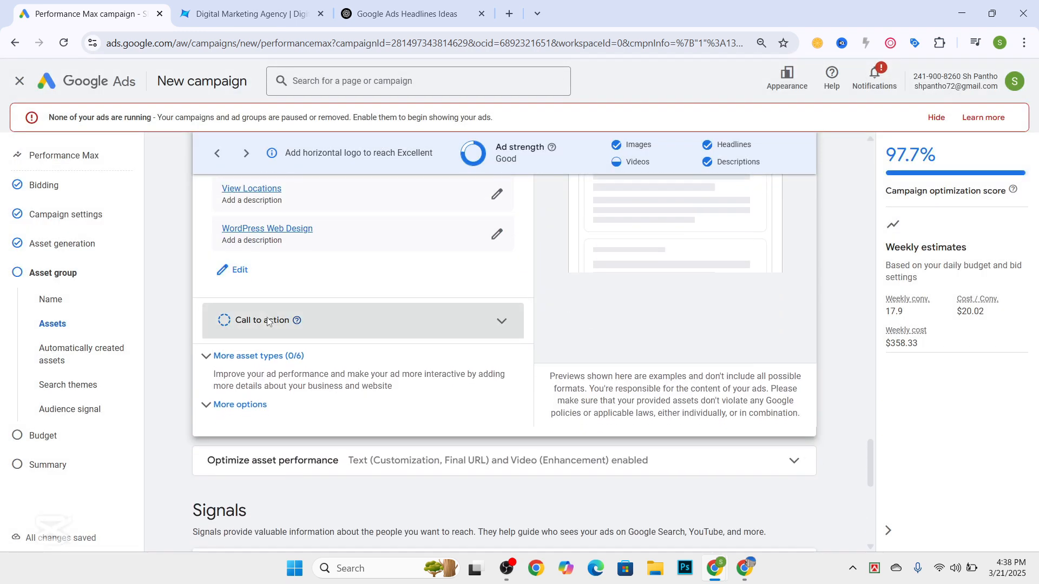
{"action": "scroll", "coordinate": [268, 320], "scroll_direction": "up", "scroll_amount": 2}
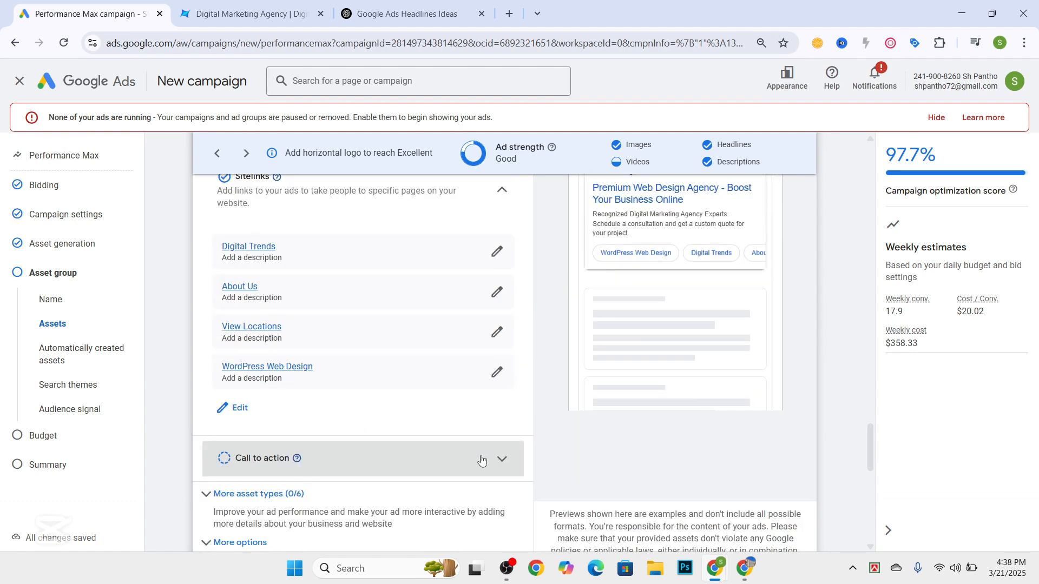
{"action": "left_click", "coordinate": [504, 459]}
{"action": "scroll", "coordinate": [349, 375], "scroll_direction": "down", "scroll_amount": 2}
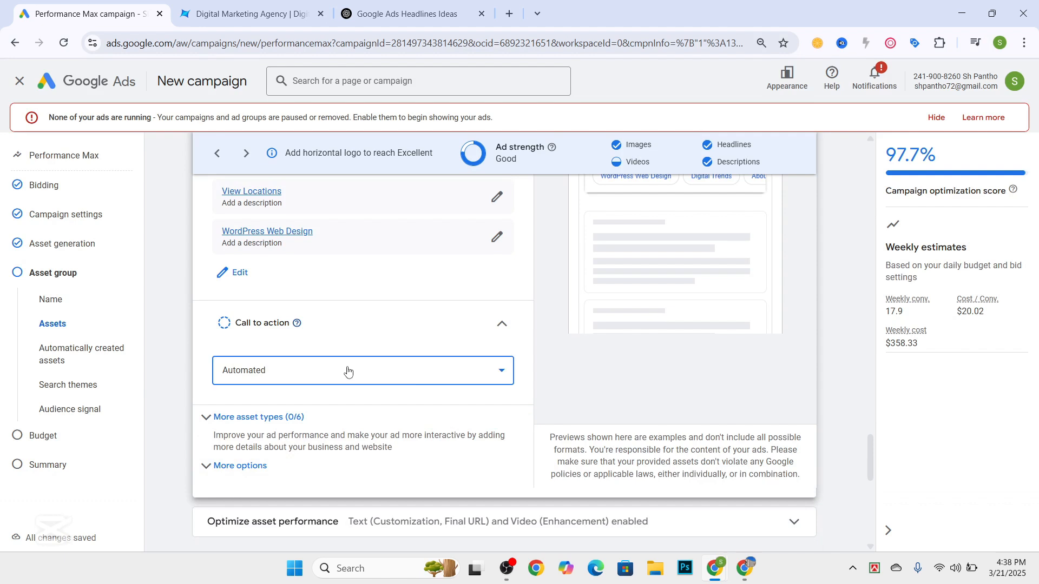
{"action": "left_click", "coordinate": [349, 375]}
{"action": "left_click", "coordinate": [377, 310]}
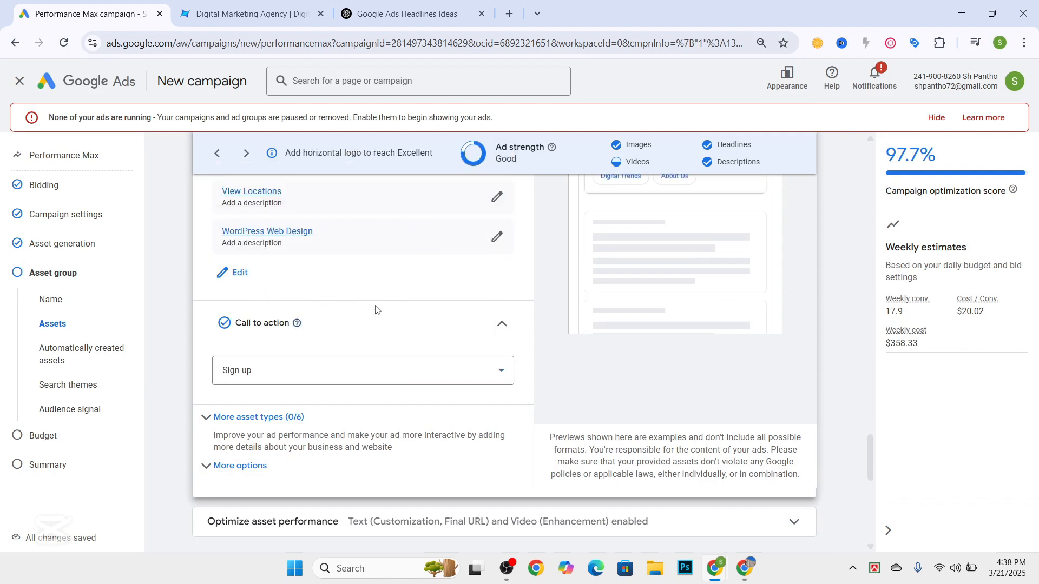
Expand the additional asset types and review the options from promotions, prices and calls through callouts, structured snippets and lead forms.
{"action": "scroll", "coordinate": [636, 306], "scroll_direction": "up", "scroll_amount": 1}
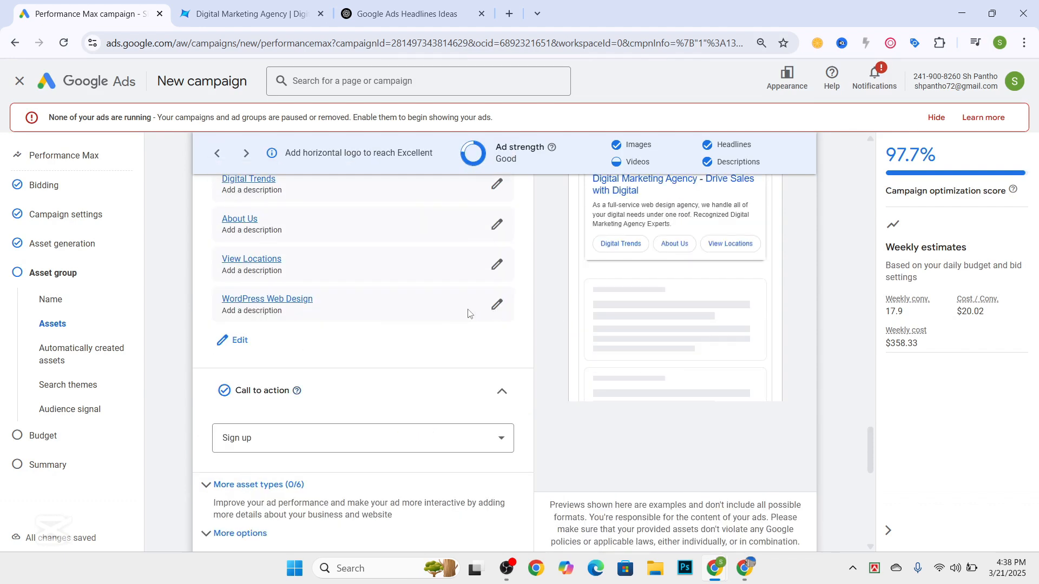
{"action": "scroll", "coordinate": [662, 287], "scroll_direction": "up", "scroll_amount": 1}
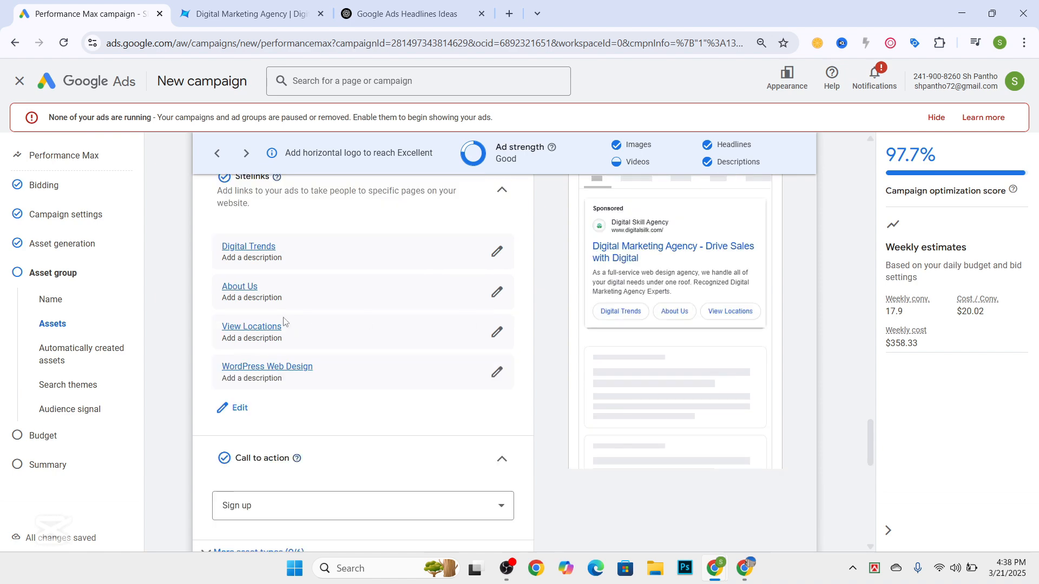
{"action": "scroll", "coordinate": [279, 349], "scroll_direction": "down", "scroll_amount": 2}
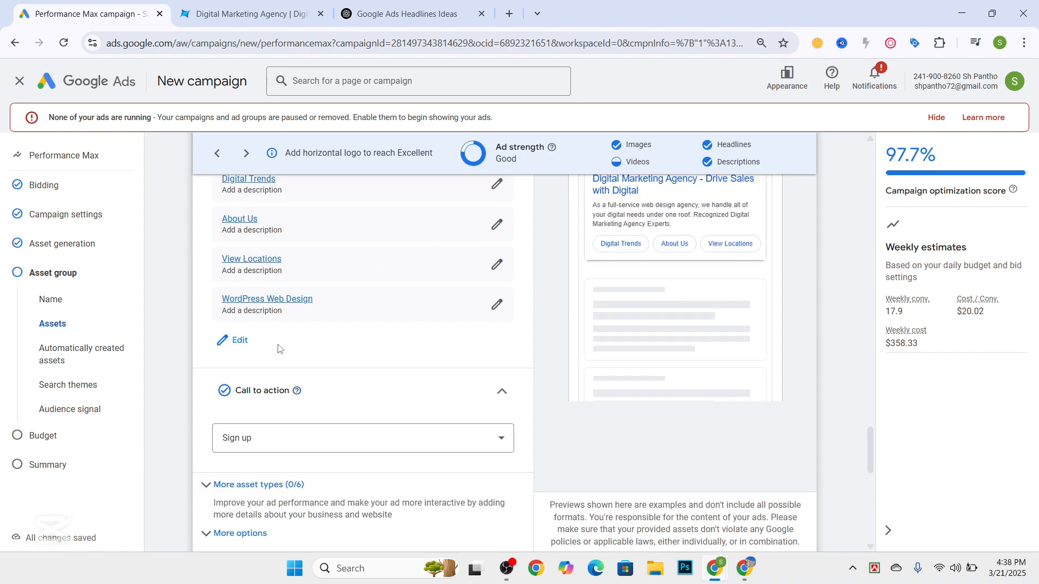
{"action": "left_click", "coordinate": [206, 418]}
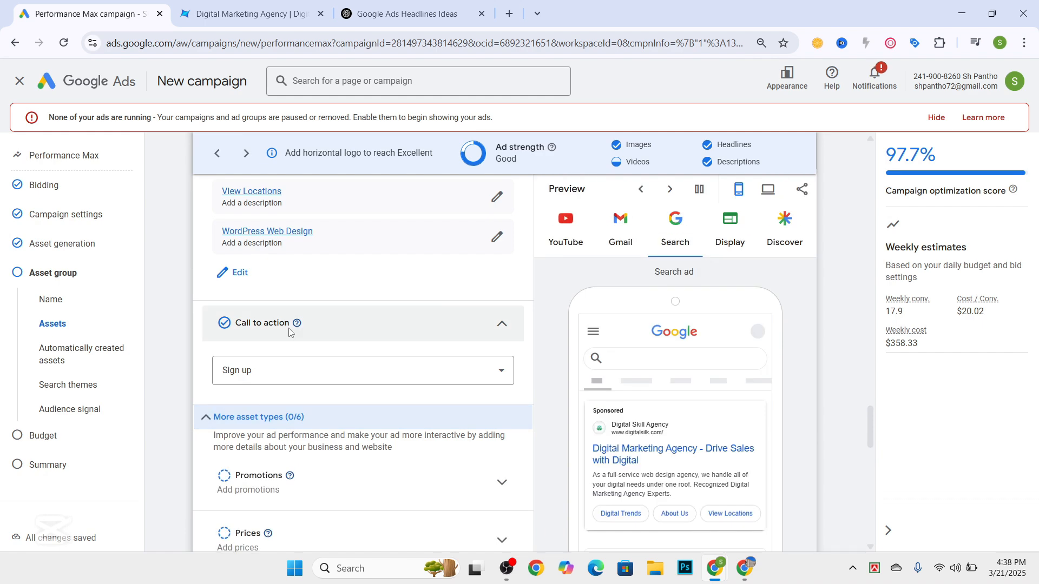
{"action": "scroll", "coordinate": [289, 333], "scroll_direction": "down", "scroll_amount": 1}
{"action": "scroll", "coordinate": [289, 332], "scroll_direction": "down", "scroll_amount": 2}
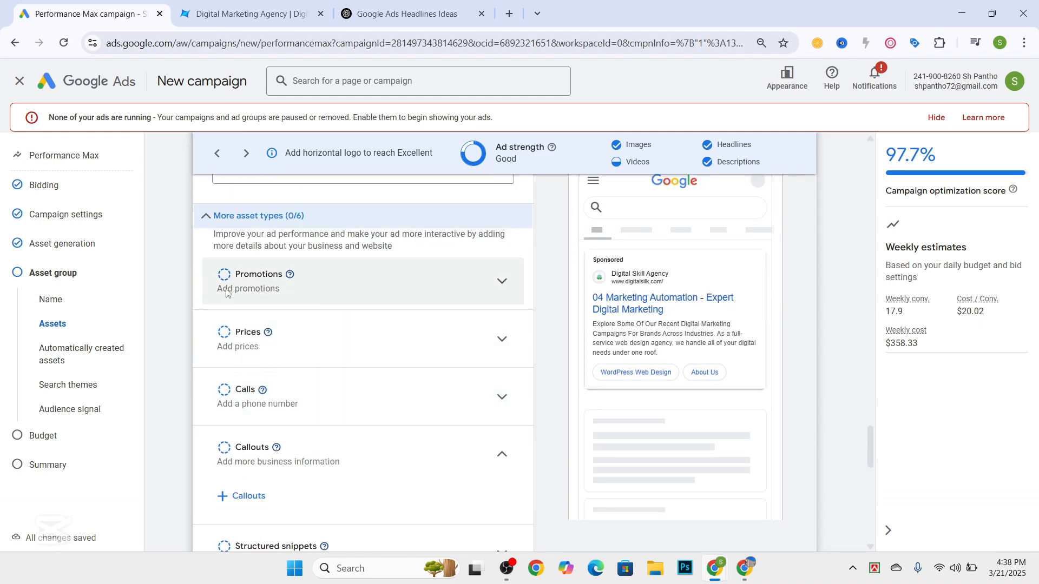
{"action": "scroll", "coordinate": [243, 304], "scroll_direction": "down", "scroll_amount": 1}
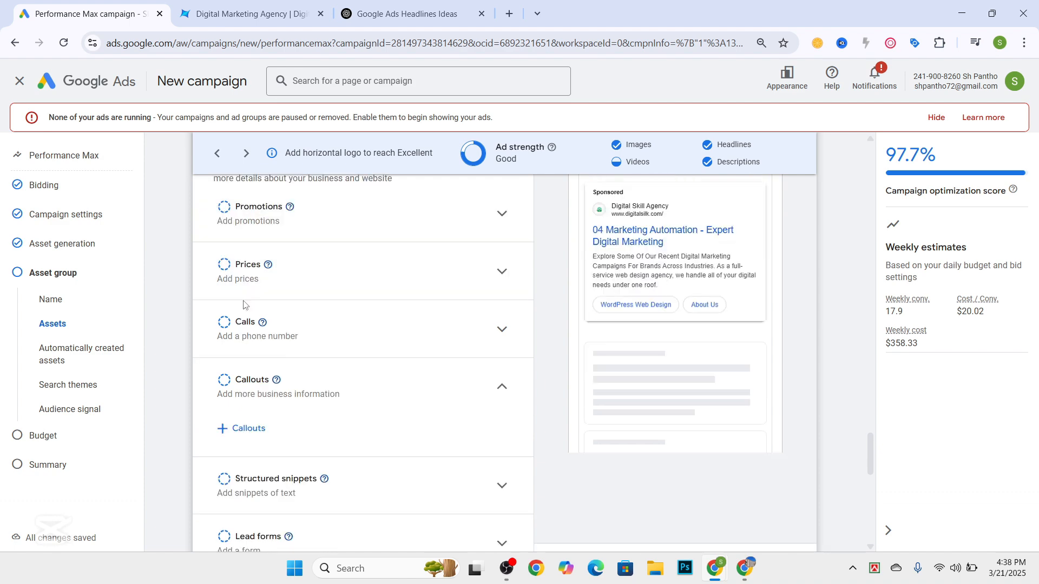
{"action": "scroll", "coordinate": [244, 305], "scroll_direction": "down", "scroll_amount": 2}
{"action": "scroll", "coordinate": [247, 299], "scroll_direction": "up", "scroll_amount": 4}
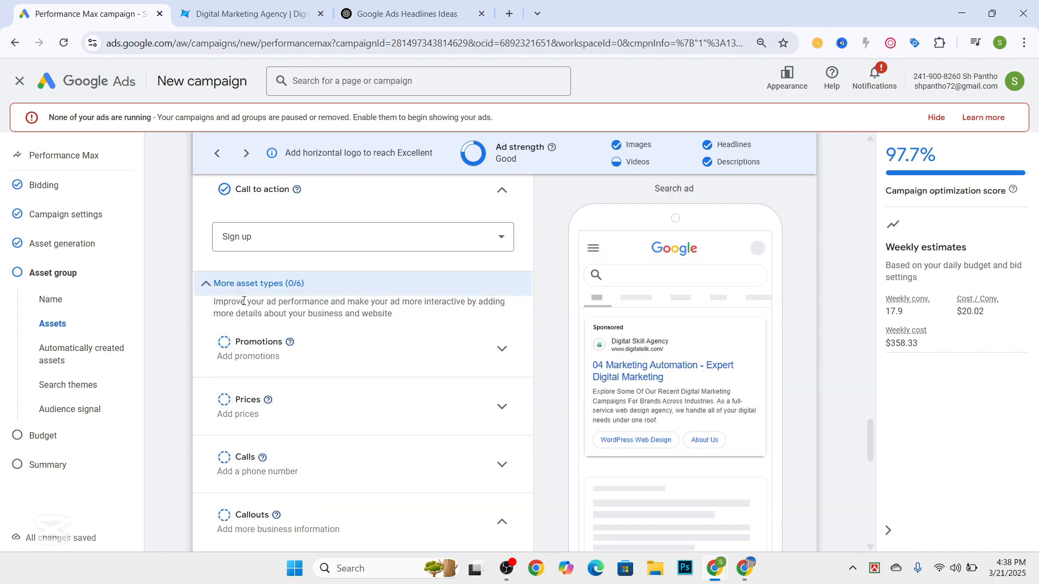
{"action": "scroll", "coordinate": [243, 303], "scroll_direction": "up", "scroll_amount": 2}
{"action": "scroll", "coordinate": [273, 364], "scroll_direction": "up", "scroll_amount": 4}
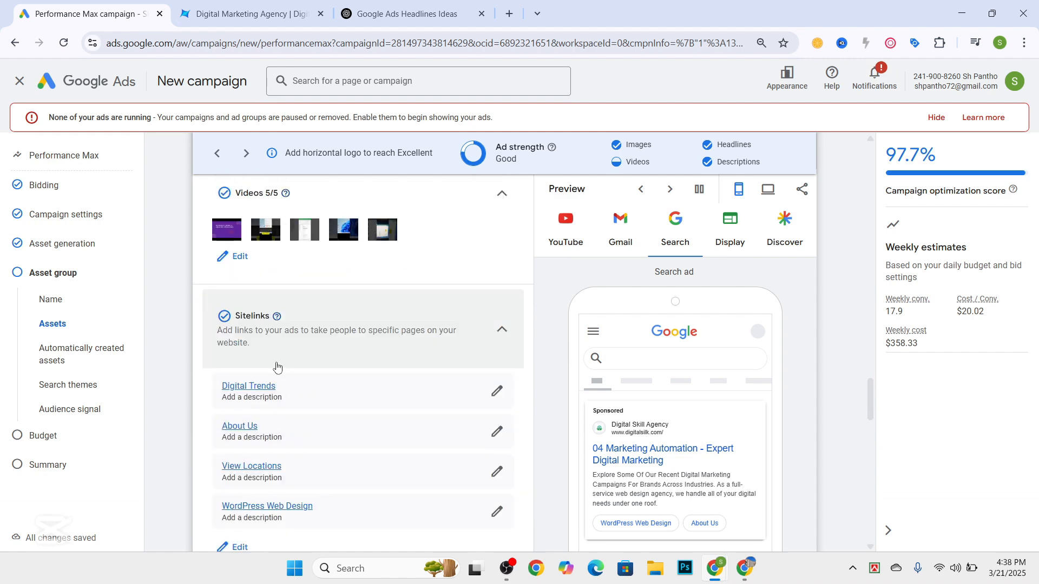
Examine the campaign's additional asset types, including promotions, prices, calls, callouts, structured snippets and lead forms.
{"action": "scroll", "coordinate": [275, 365], "scroll_direction": "down", "scroll_amount": 8}
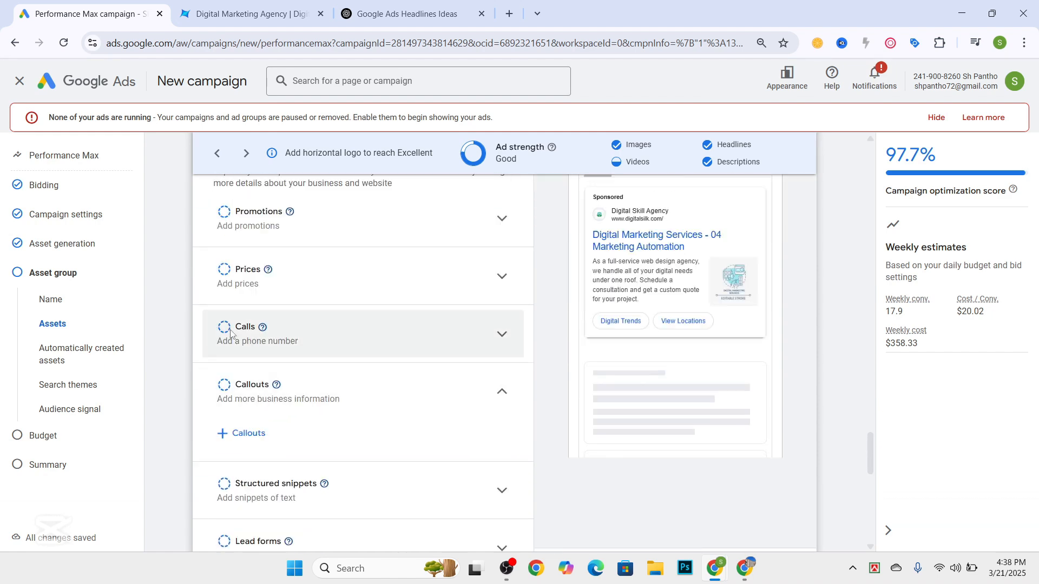
{"action": "left_click", "coordinate": [498, 334]}
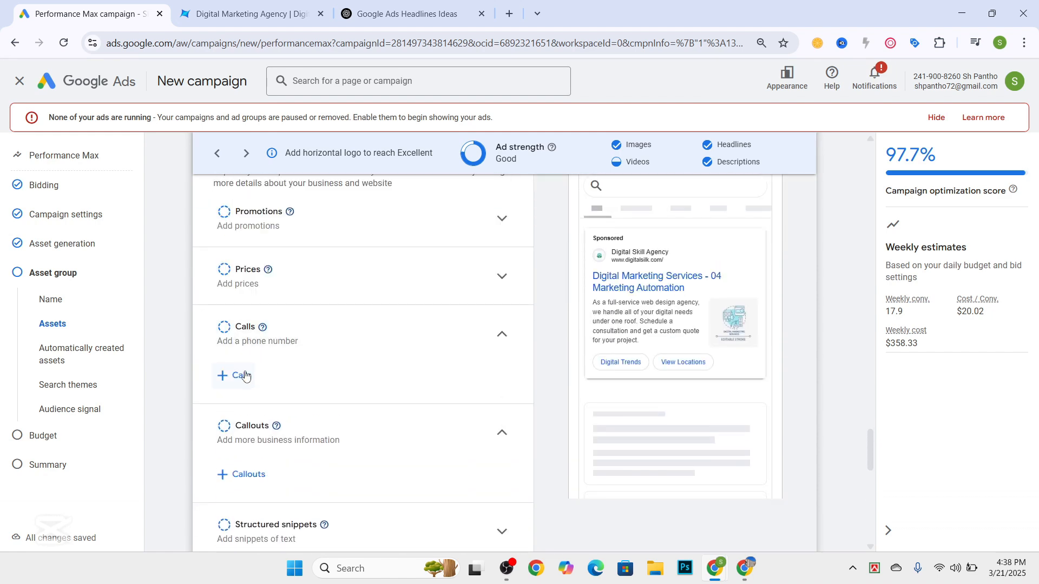
{"action": "scroll", "coordinate": [274, 310], "scroll_direction": "down", "scroll_amount": 1}
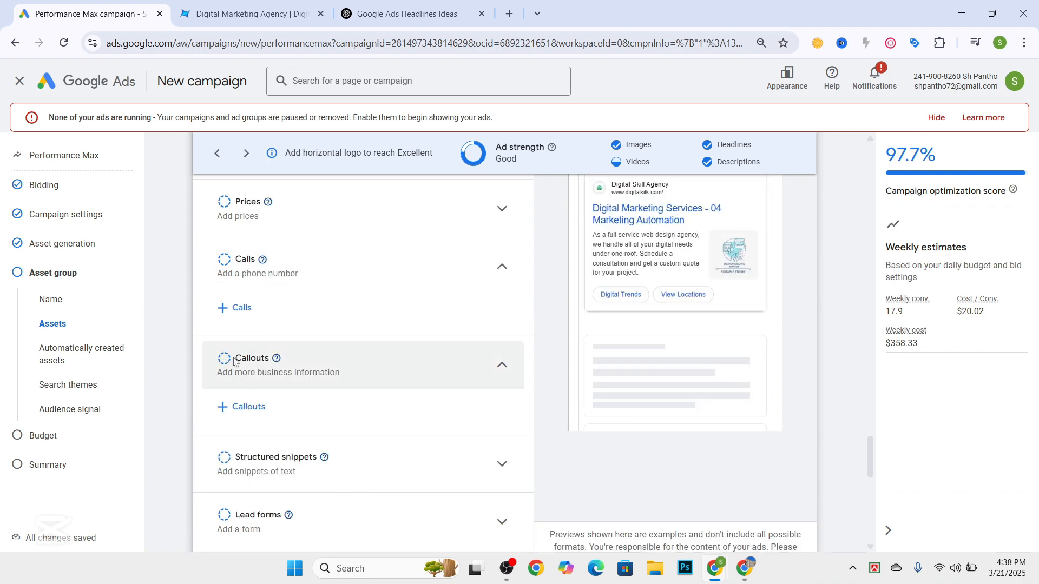
{"action": "scroll", "coordinate": [236, 325], "scroll_direction": "down", "scroll_amount": 2}
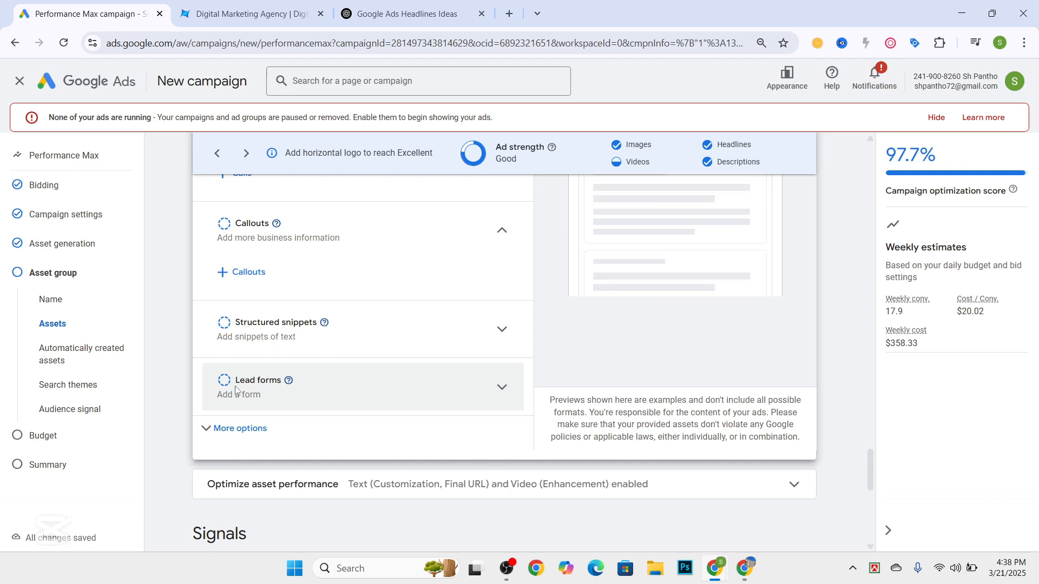
{"action": "left_click", "coordinate": [249, 14]}
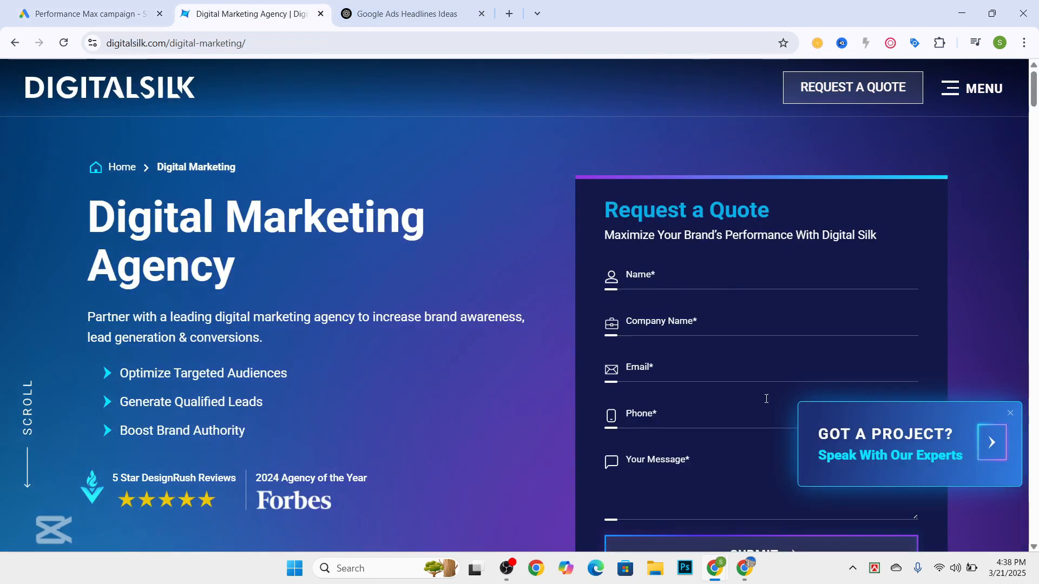
{"action": "left_click", "coordinate": [78, 5]}
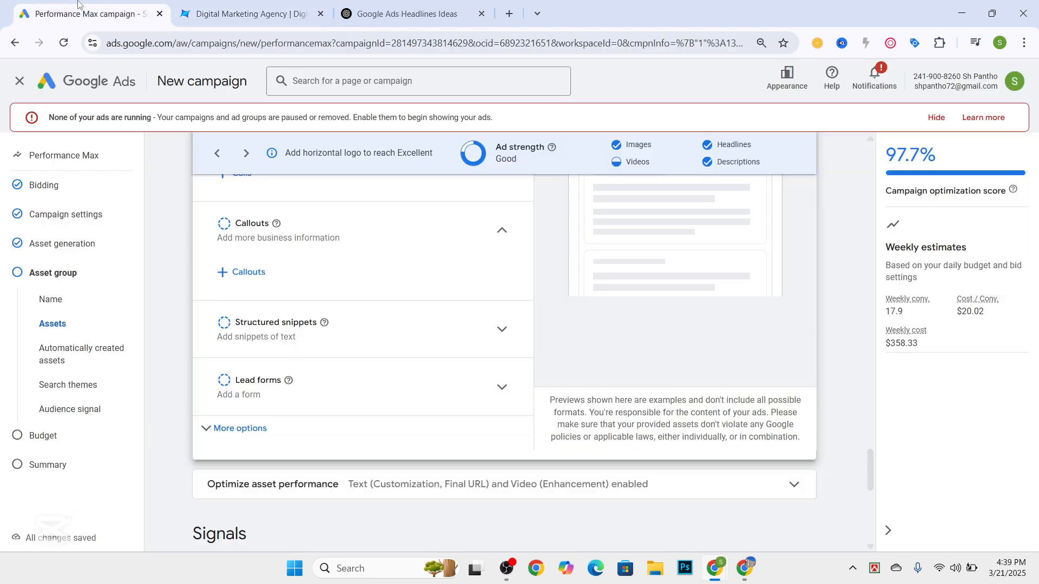
{"action": "scroll", "coordinate": [326, 326], "scroll_direction": "down", "scroll_amount": 1}
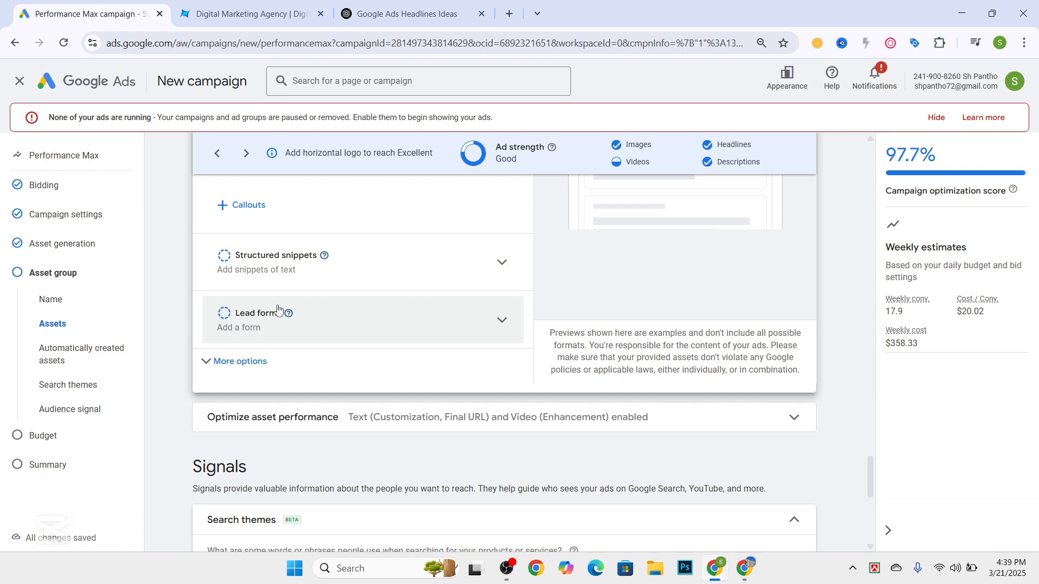
{"action": "scroll", "coordinate": [332, 288], "scroll_direction": "up", "scroll_amount": 5}
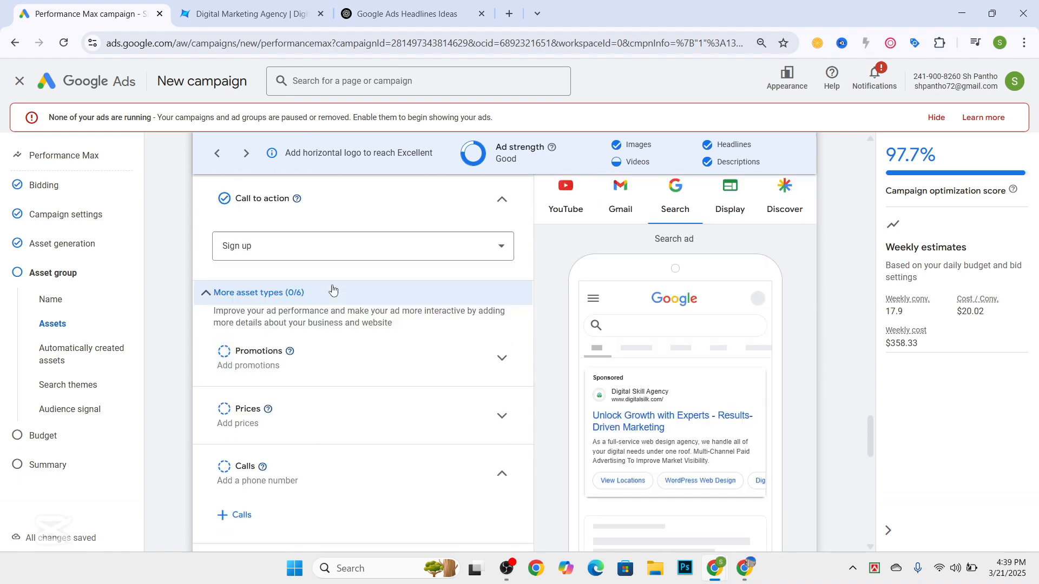
{"action": "scroll", "coordinate": [332, 290], "scroll_direction": "down", "scroll_amount": 5}
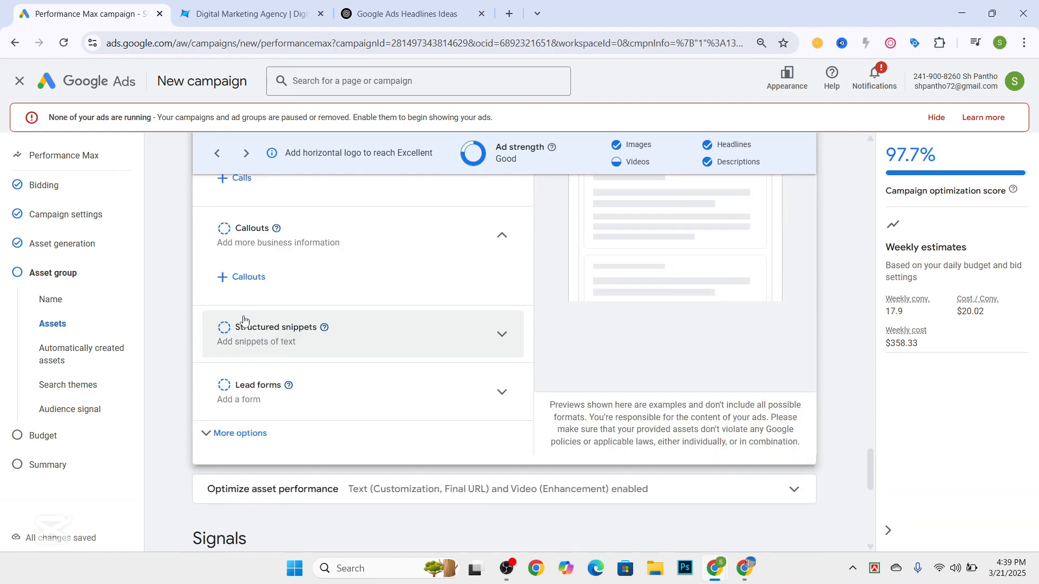
{"action": "scroll", "coordinate": [298, 349], "scroll_direction": "up", "scroll_amount": 5}
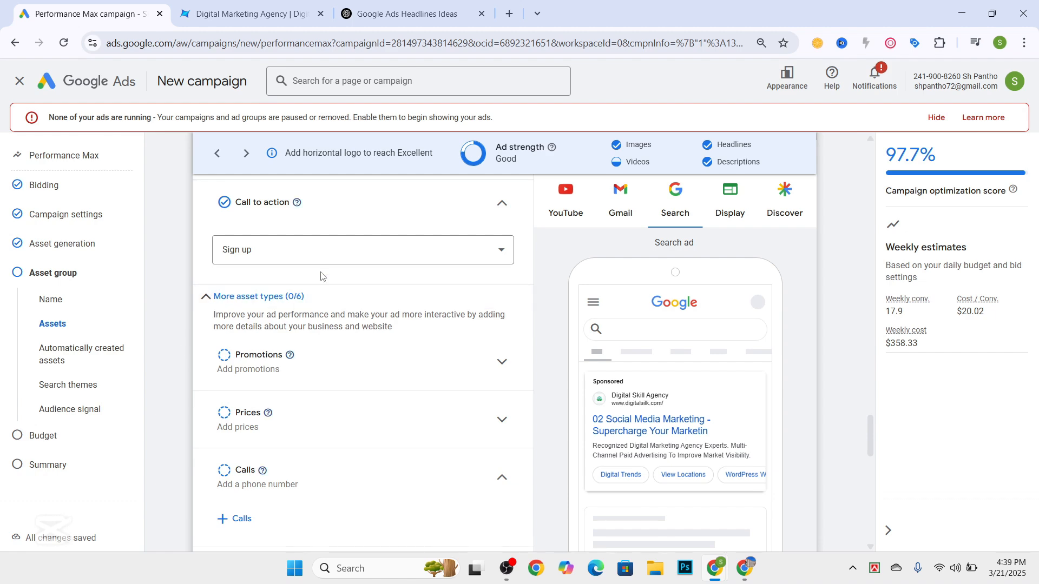
{"action": "scroll", "coordinate": [322, 276], "scroll_direction": "down", "scroll_amount": 5}
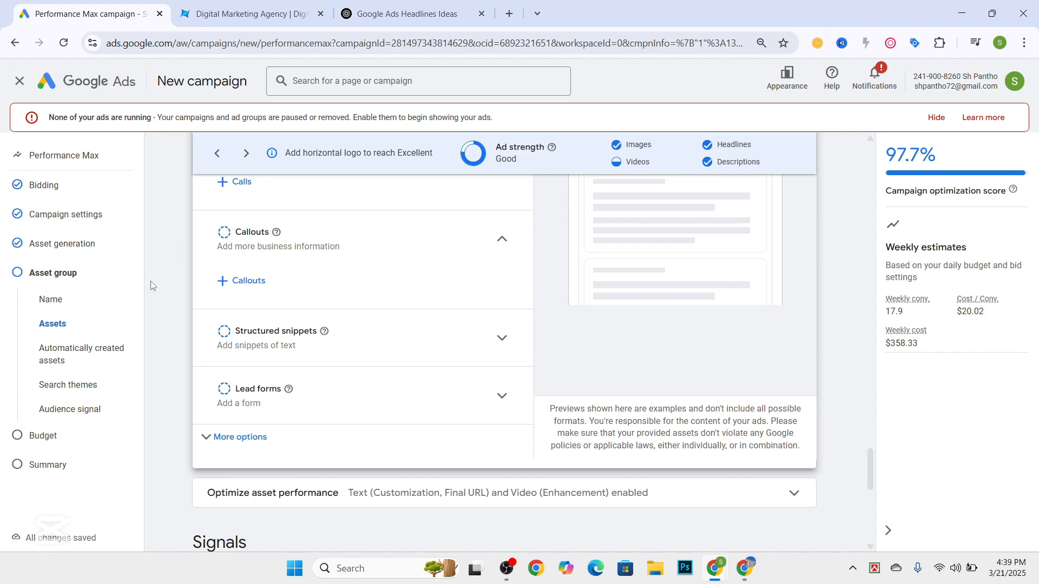
Start a new lead form for the campaign and review its text fields, contact questions and qualifying question options.
{"action": "left_click", "coordinate": [261, 392]}
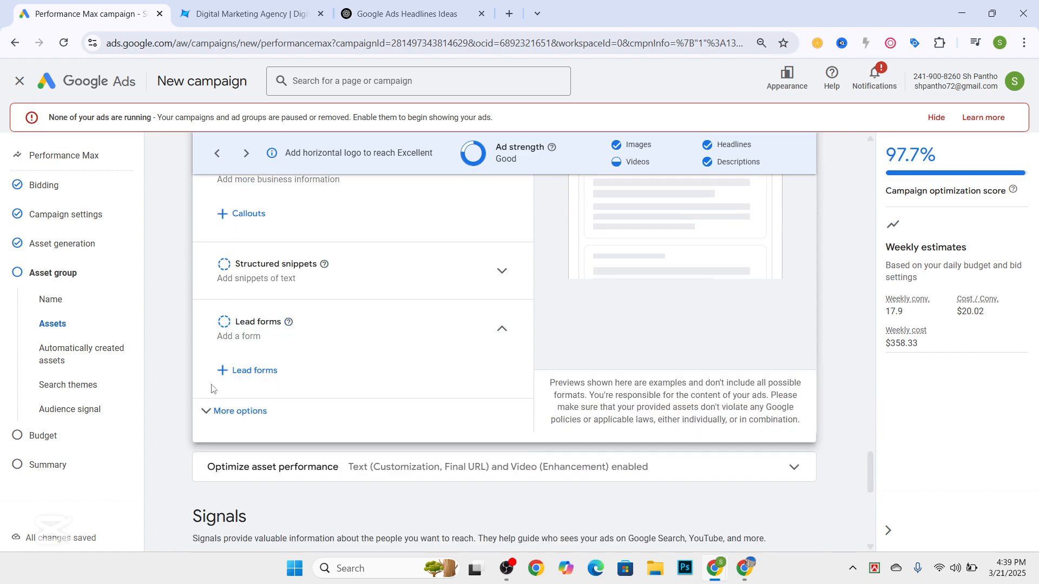
{"action": "left_click", "coordinate": [237, 372]}
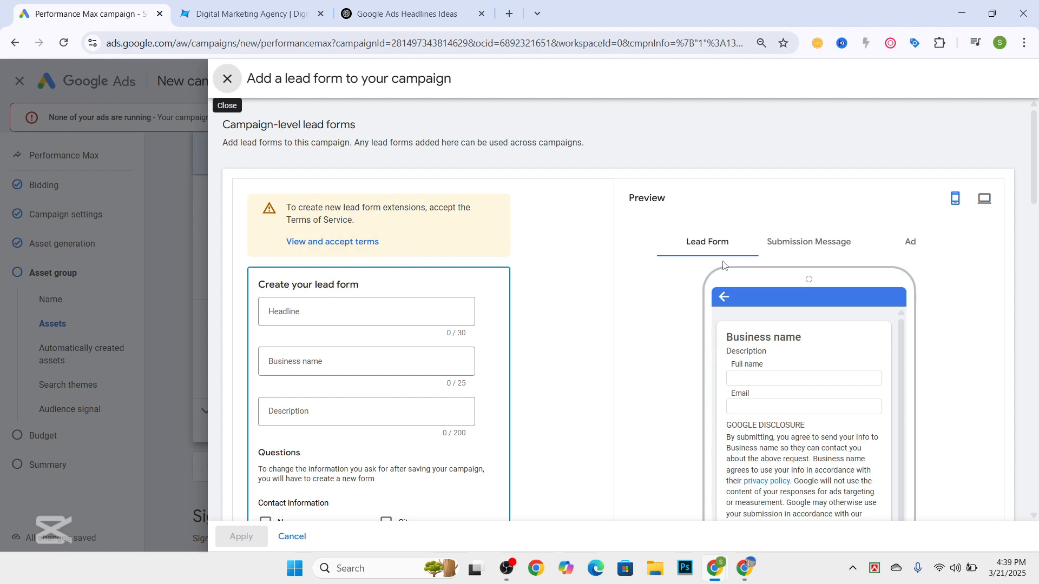
{"action": "scroll", "coordinate": [417, 313], "scroll_direction": "down", "scroll_amount": 1}
{"action": "left_click", "coordinate": [329, 250]}
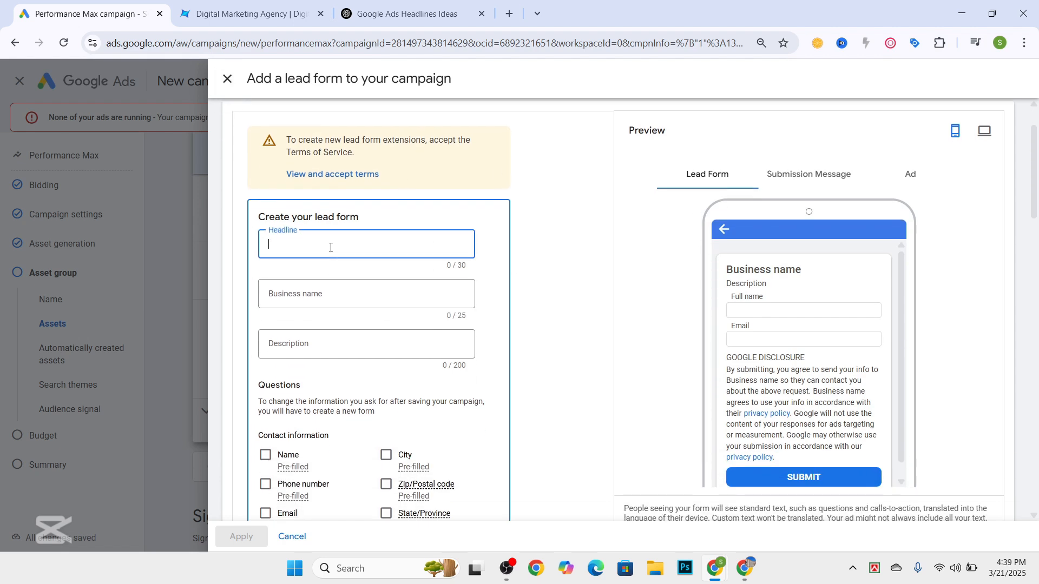
{"action": "left_click", "coordinate": [327, 294]}
{"action": "left_click", "coordinate": [325, 345]}
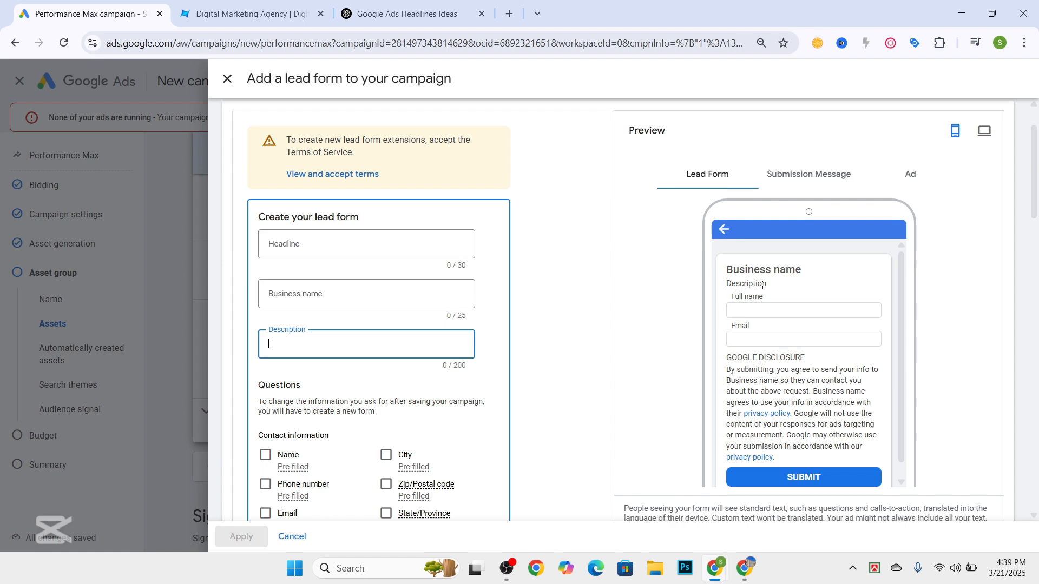
{"action": "scroll", "coordinate": [752, 285], "scroll_direction": "down", "scroll_amount": 4}
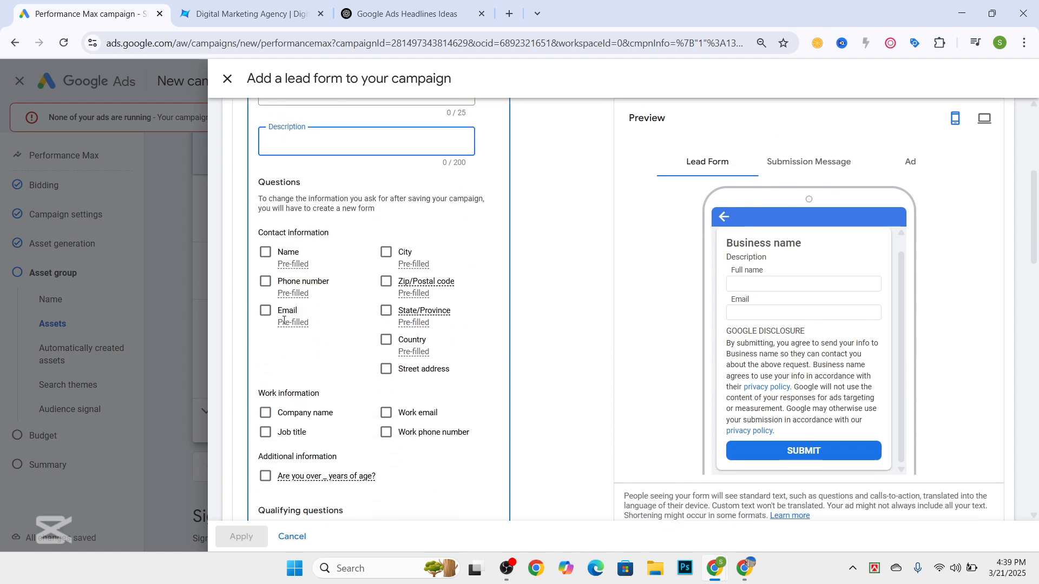
{"action": "scroll", "coordinate": [337, 239], "scroll_direction": "down", "scroll_amount": 5}
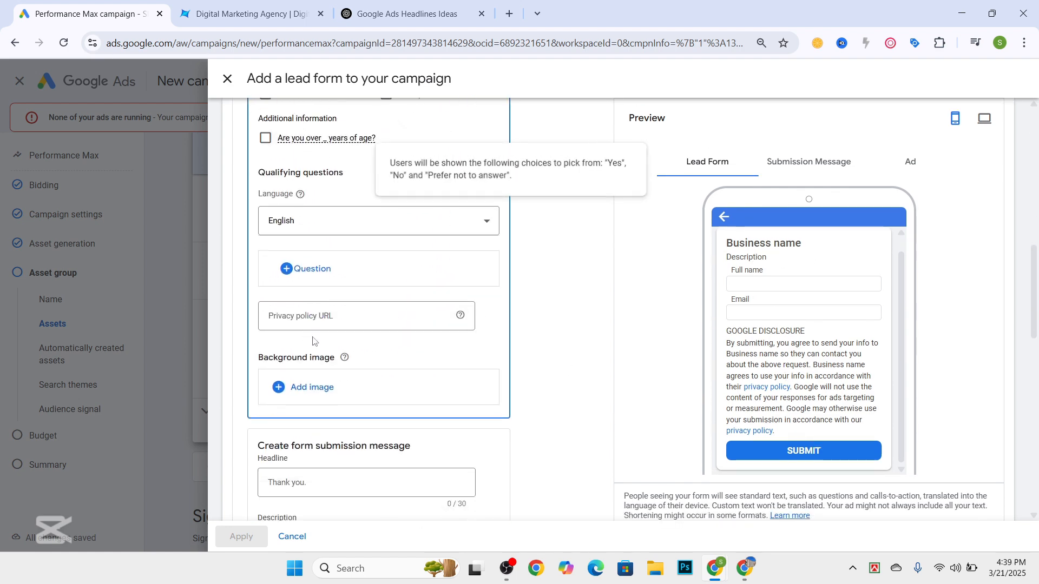
{"action": "scroll", "coordinate": [313, 339], "scroll_direction": "up", "scroll_amount": 9}
{"action": "scroll", "coordinate": [314, 339], "scroll_direction": "up", "scroll_amount": 3}
Enter "Free Digital Marketing Seminar" as the lead form's headline.
{"action": "left_click", "coordinate": [283, 307]}
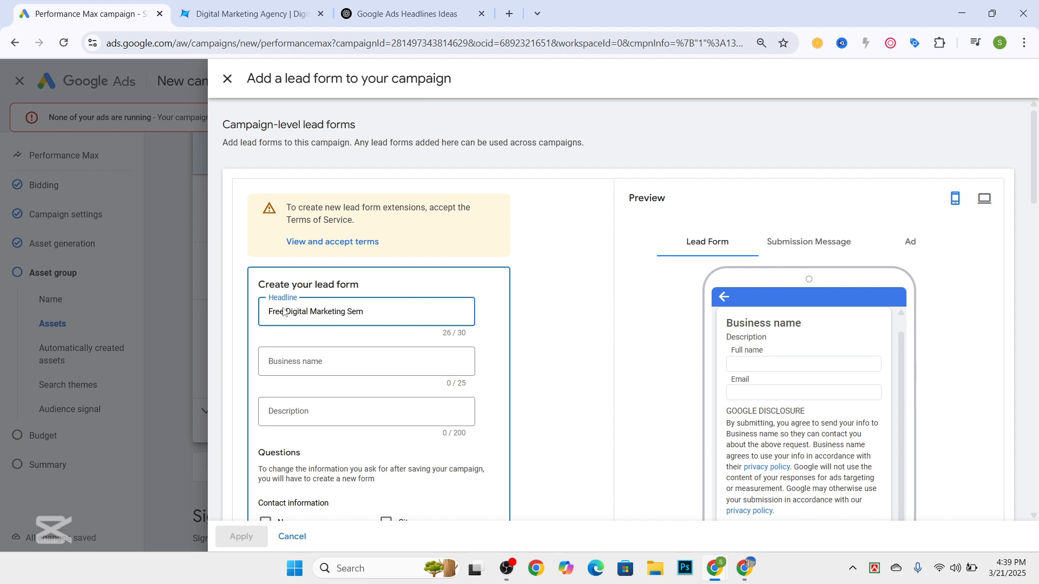
{"action": "type", "text": "r"}
{"action": "key", "text": "BackSpace"}
{"action": "left_click", "coordinate": [332, 354]}
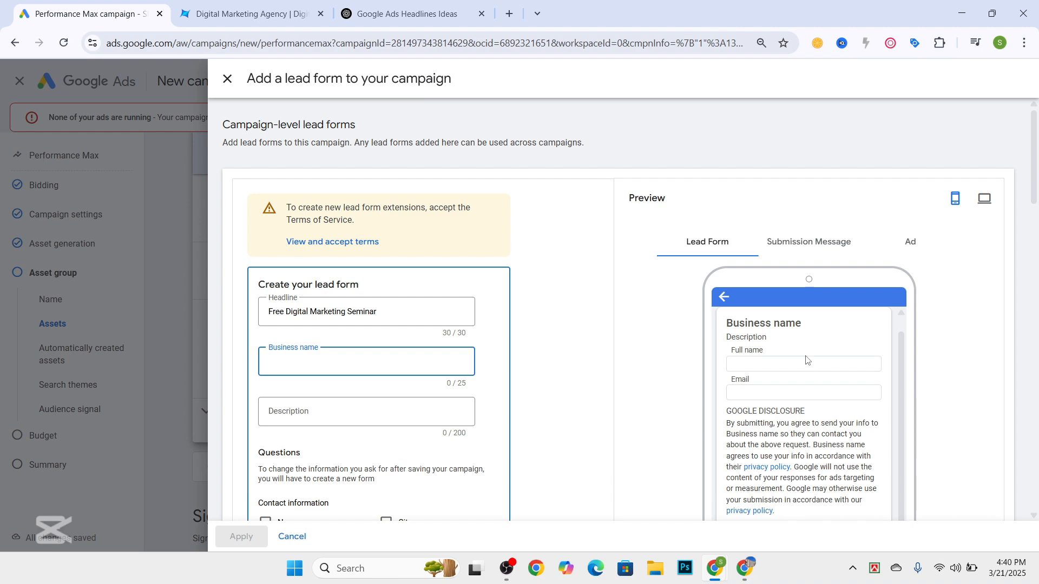
Review the lead form's questions, select the headline text, and switch to the Digital Silk digital marketing web page.
{"action": "scroll", "coordinate": [806, 356], "scroll_direction": "down", "scroll_amount": 5}
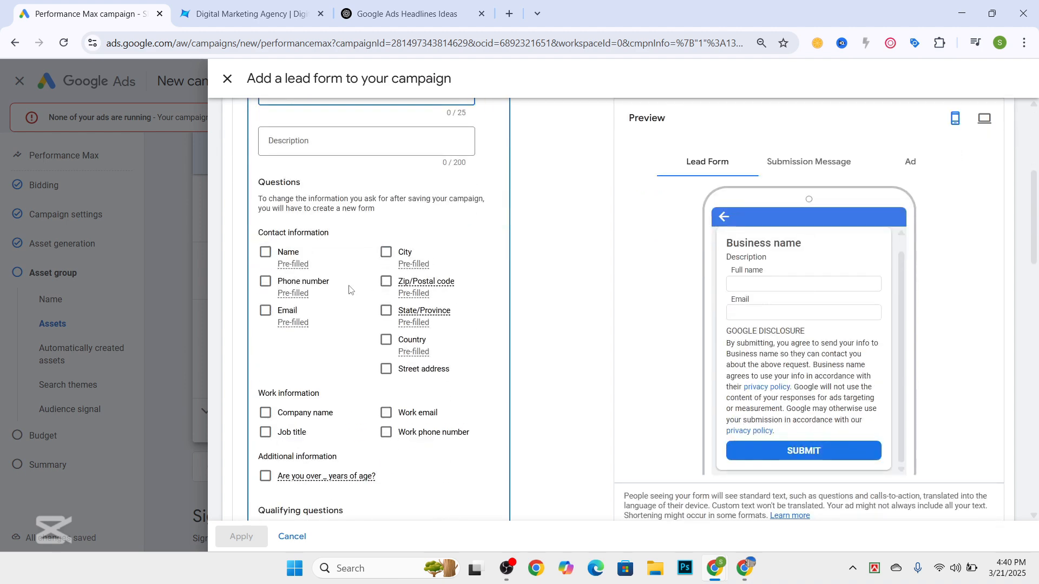
{"action": "scroll", "coordinate": [348, 290], "scroll_direction": "up", "scroll_amount": 4}
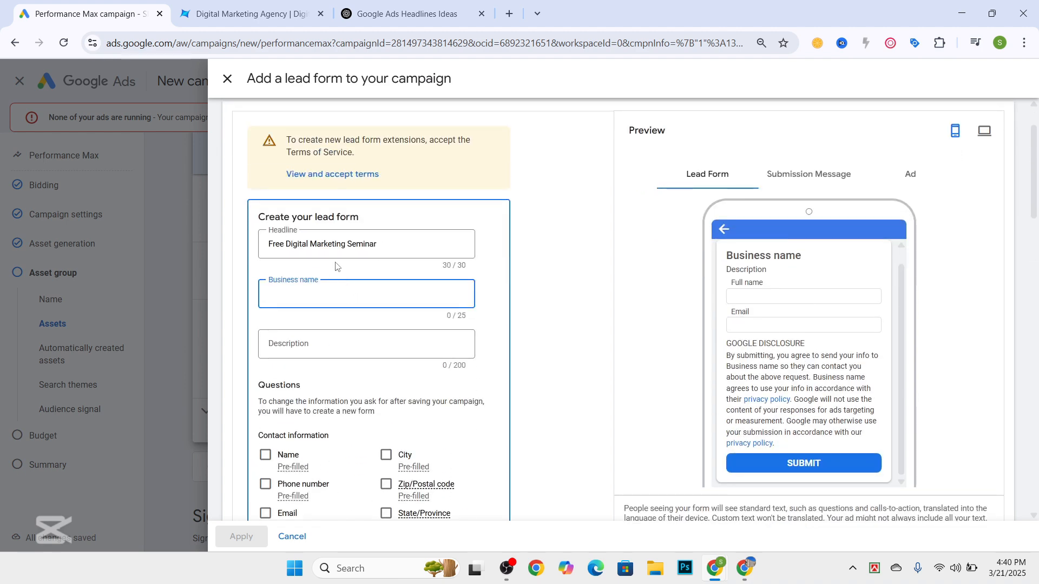
{"action": "left_click_drag", "start_coordinate": [391, 244], "coordinate": [268, 244]}
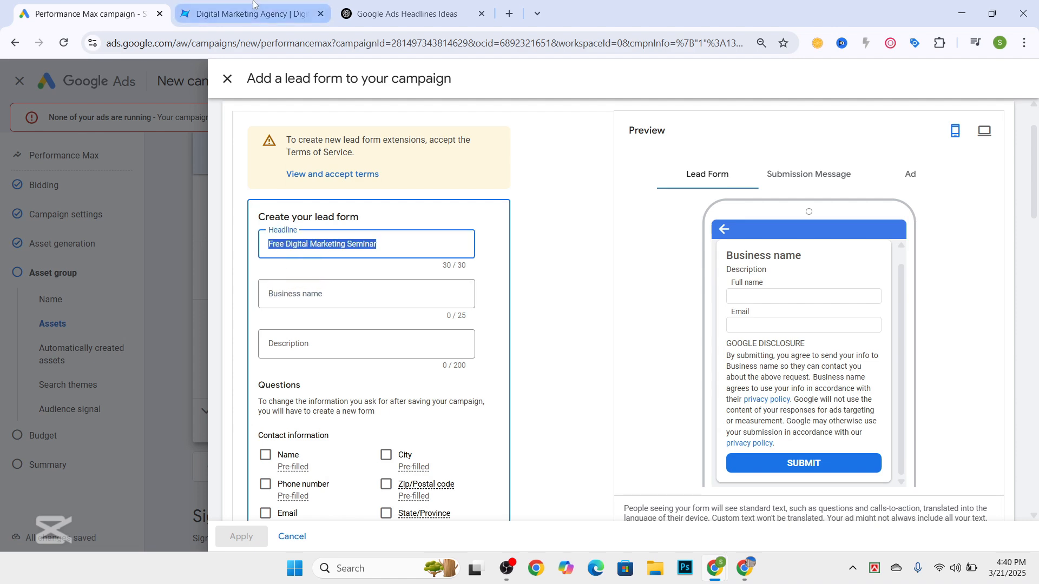
{"action": "left_click", "coordinate": [316, 5]}
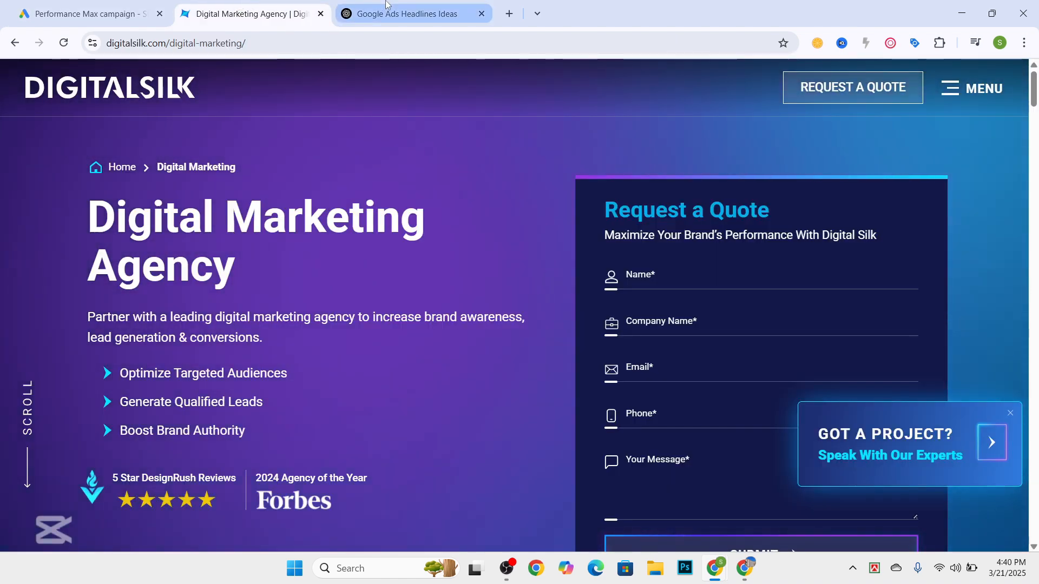
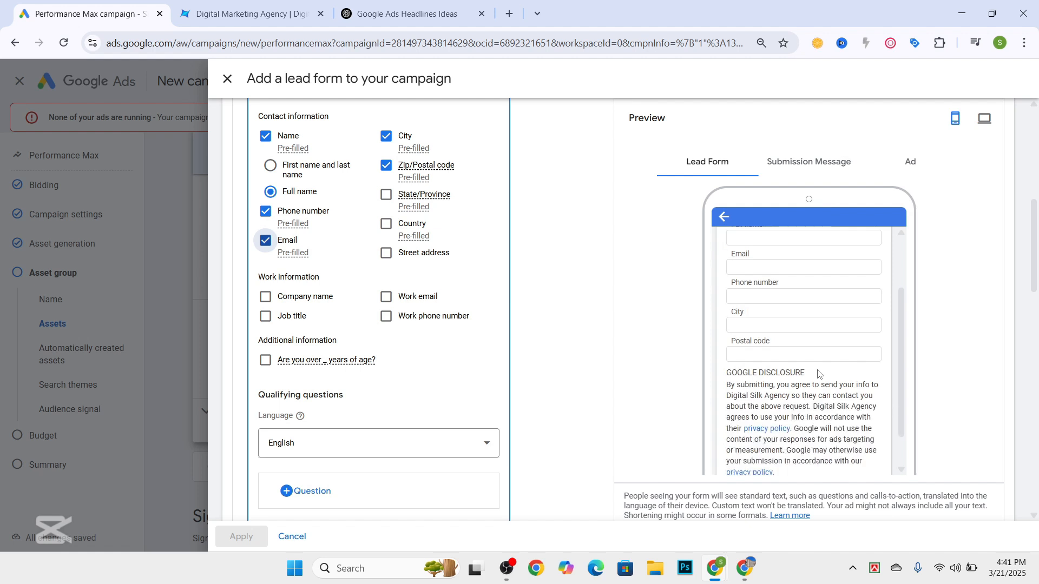
Include the "Are you over _ years of age?" question in the lead form with the age set to 20.
{"action": "scroll", "coordinate": [815, 379], "scroll_direction": "up", "scroll_amount": 5}
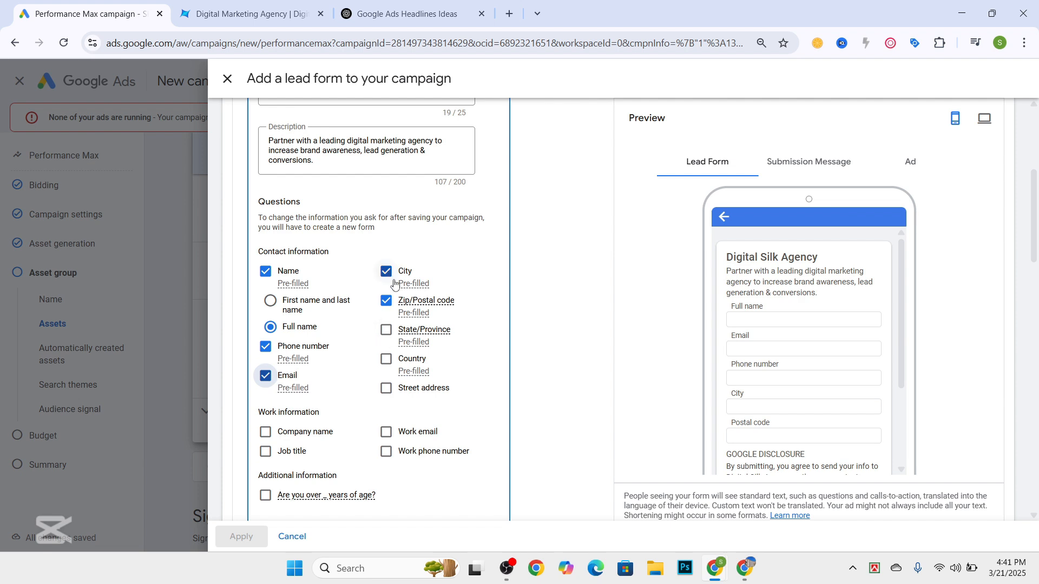
{"action": "scroll", "coordinate": [324, 345], "scroll_direction": "down", "scroll_amount": 3}
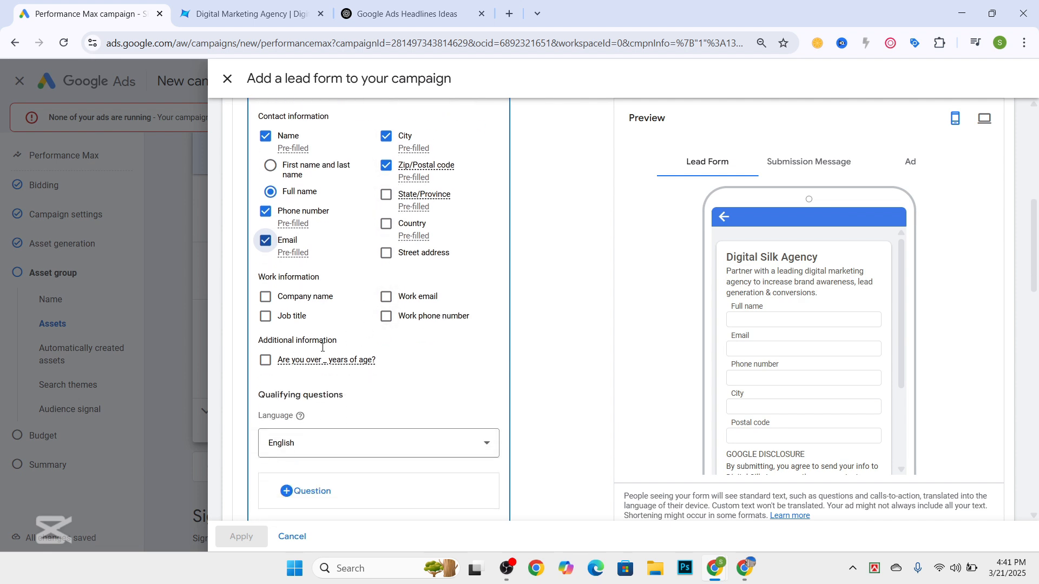
{"action": "triple_click", "coordinate": [259, 347]}
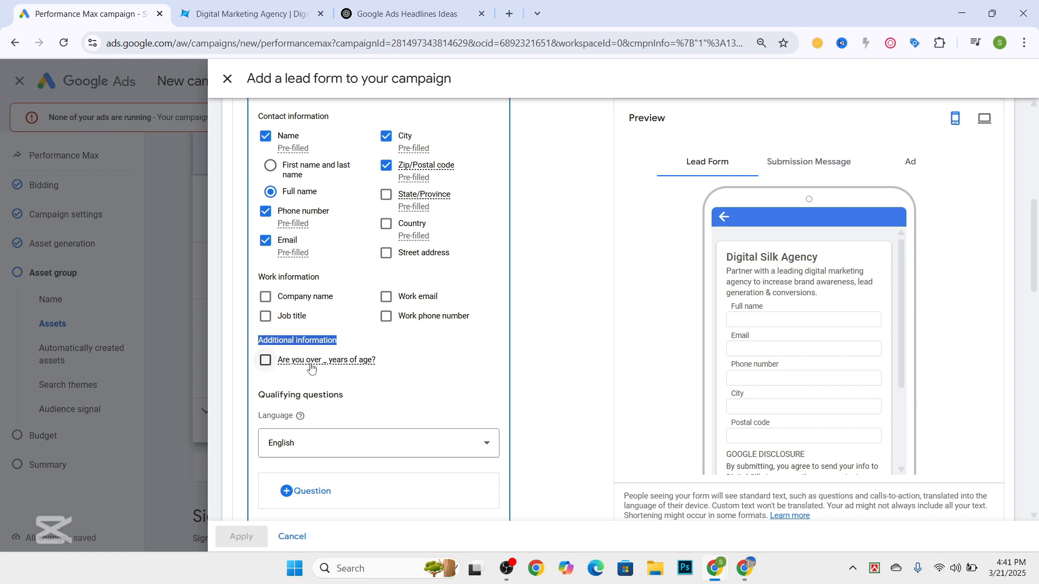
{"action": "left_click", "coordinate": [265, 360]}
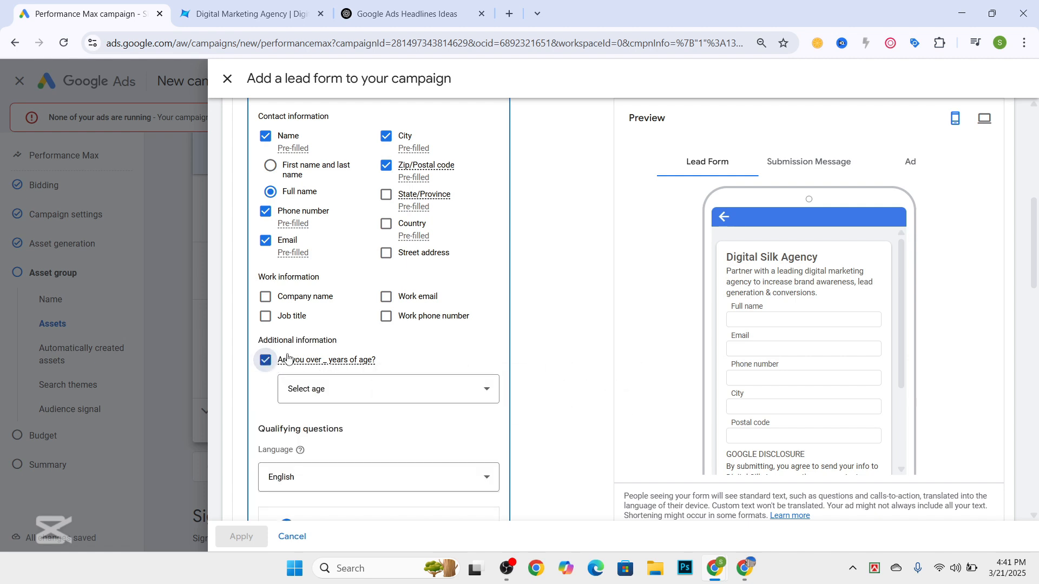
{"action": "scroll", "coordinate": [326, 355], "scroll_direction": "down", "scroll_amount": 1}
{"action": "left_click", "coordinate": [344, 326]}
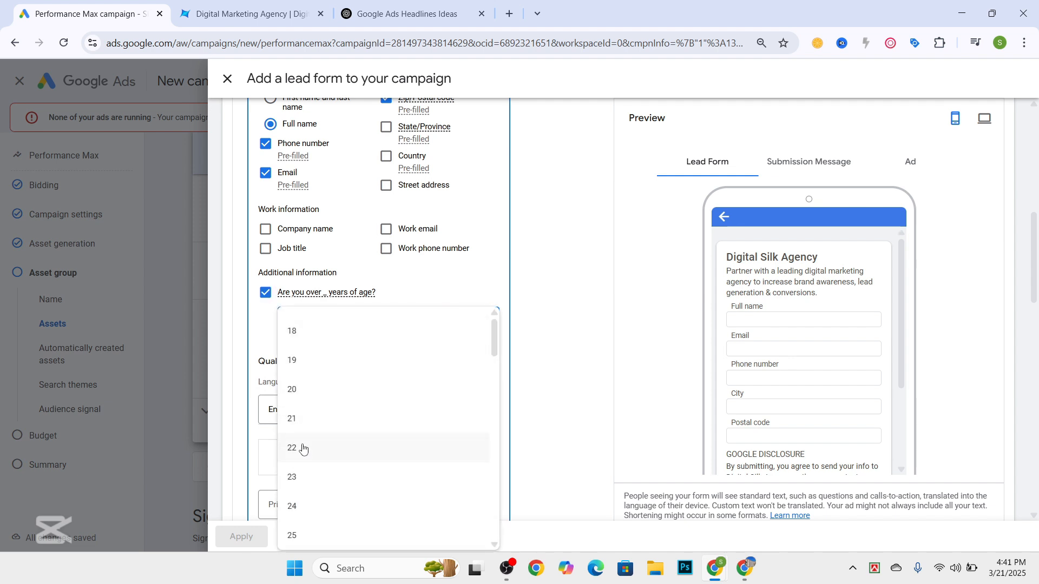
{"action": "scroll", "coordinate": [299, 466], "scroll_direction": "down", "scroll_amount": 1}
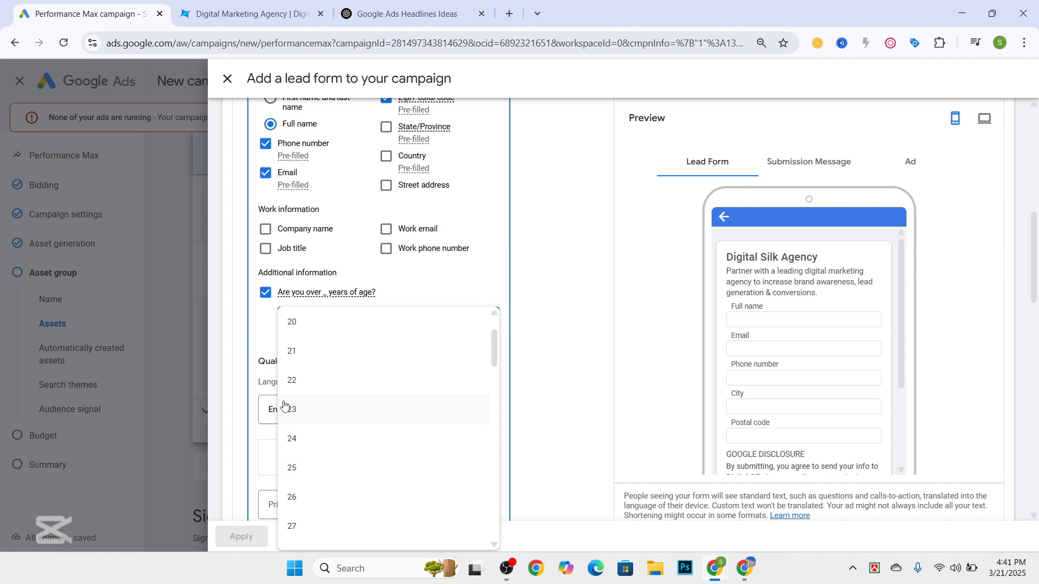
{"action": "scroll", "coordinate": [287, 403], "scroll_direction": "up", "scroll_amount": 1}
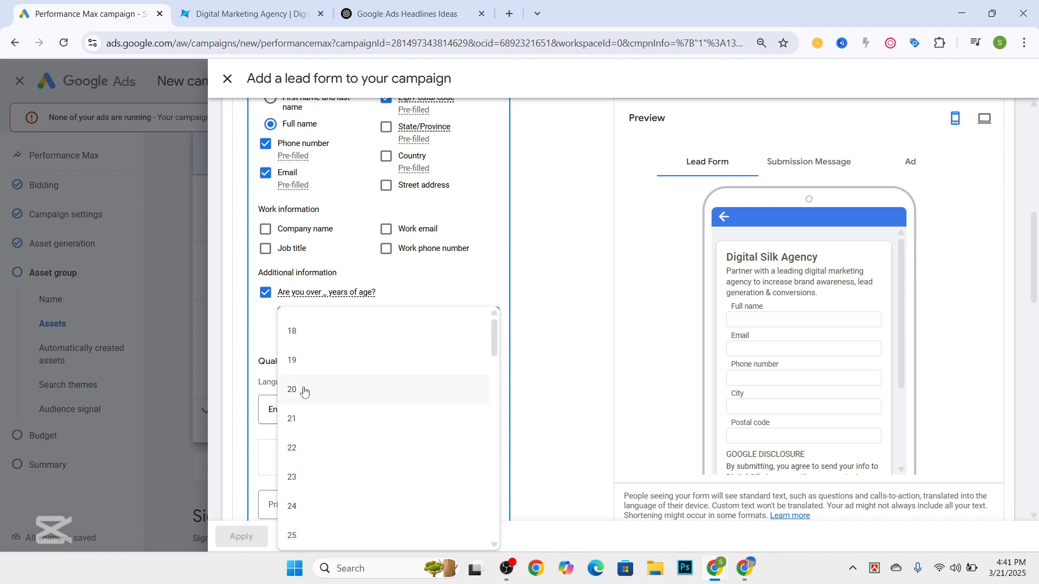
{"action": "left_click", "coordinate": [304, 392]}
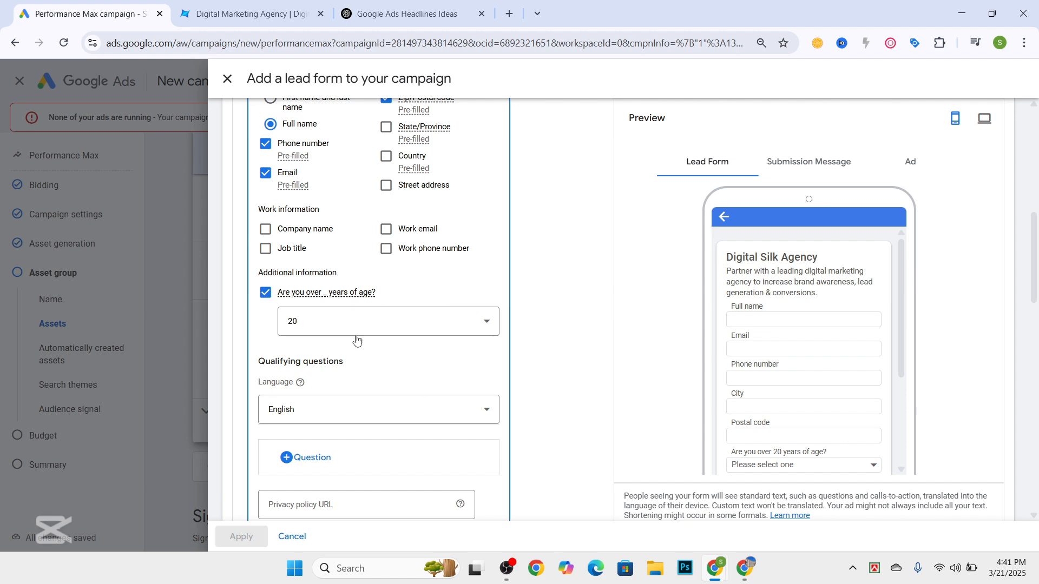
Add the Technology question "Do you want to develop a website or an application?" to the lead form's qualifying questions.
{"action": "scroll", "coordinate": [314, 329], "scroll_direction": "down", "scroll_amount": 1}
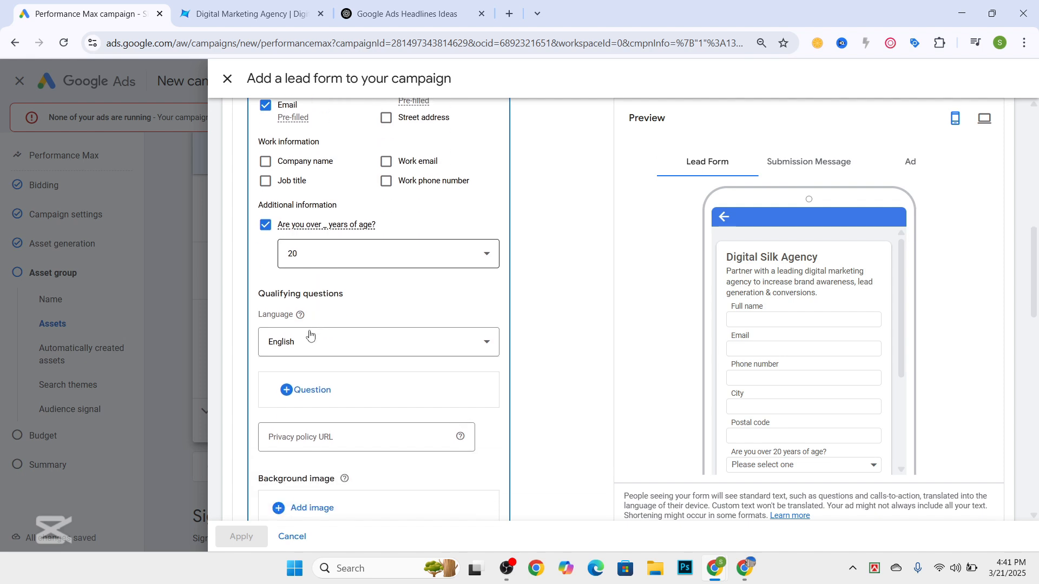
{"action": "left_click_drag", "start_coordinate": [254, 300], "coordinate": [429, 299]}
{"action": "scroll", "coordinate": [374, 333], "scroll_direction": "down", "scroll_amount": 1}
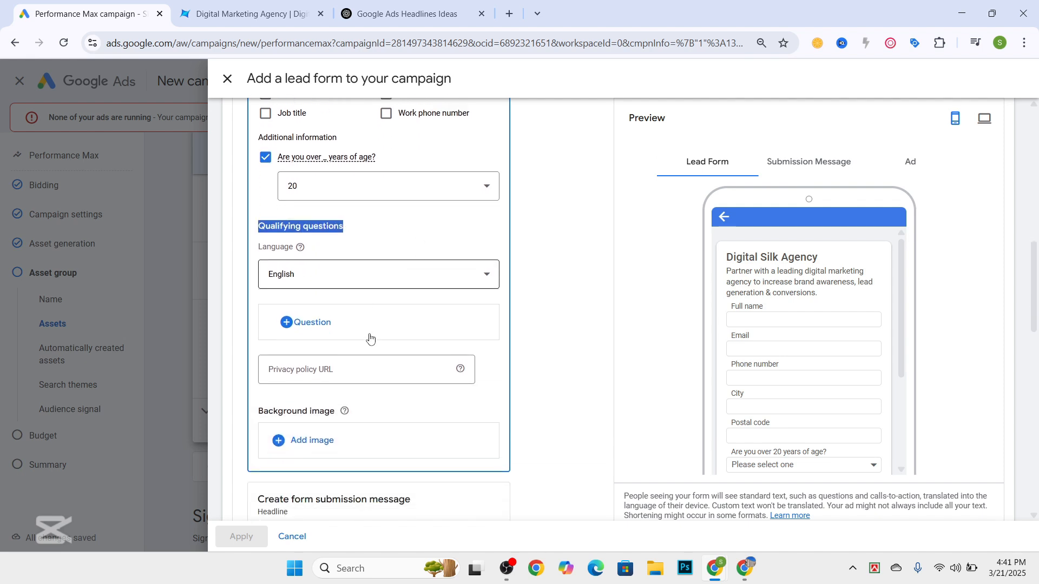
{"action": "left_click", "coordinate": [308, 321]}
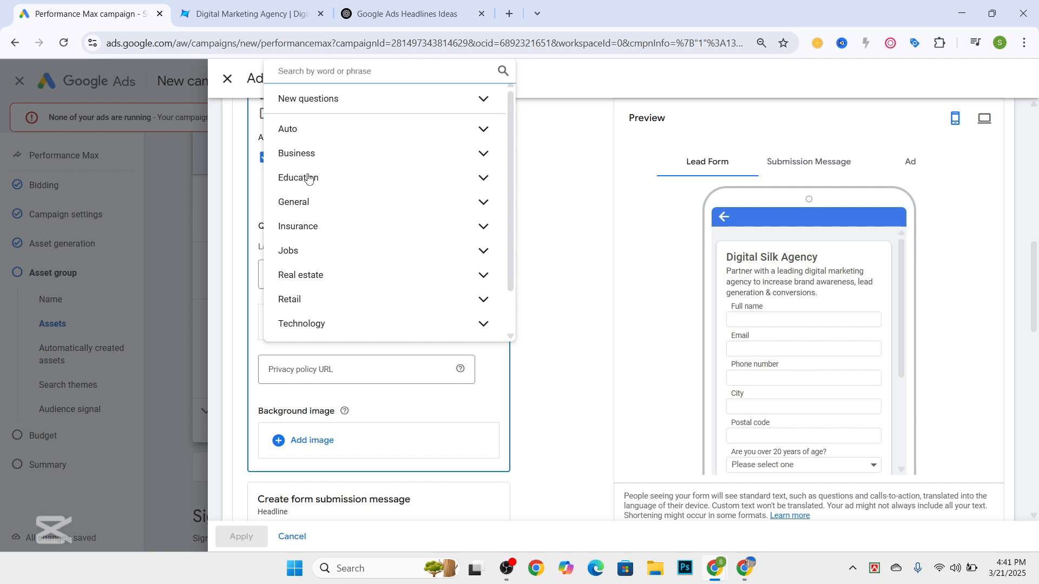
{"action": "scroll", "coordinate": [317, 182], "scroll_direction": "down", "scroll_amount": 1}
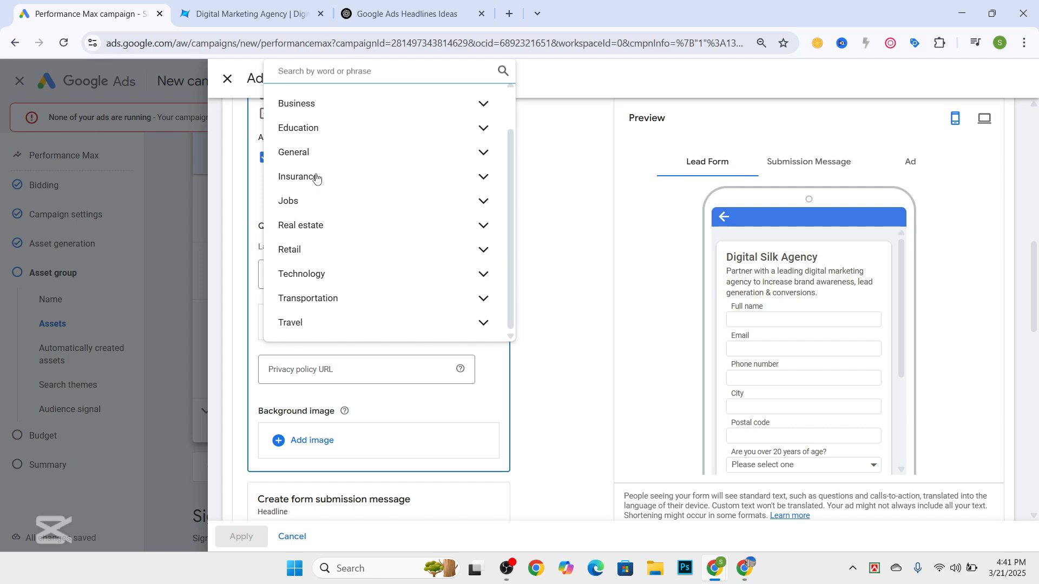
{"action": "scroll", "coordinate": [317, 178], "scroll_direction": "up", "scroll_amount": 1}
{"action": "scroll", "coordinate": [317, 254], "scroll_direction": "down", "scroll_amount": 1}
{"action": "left_click", "coordinate": [313, 274]}
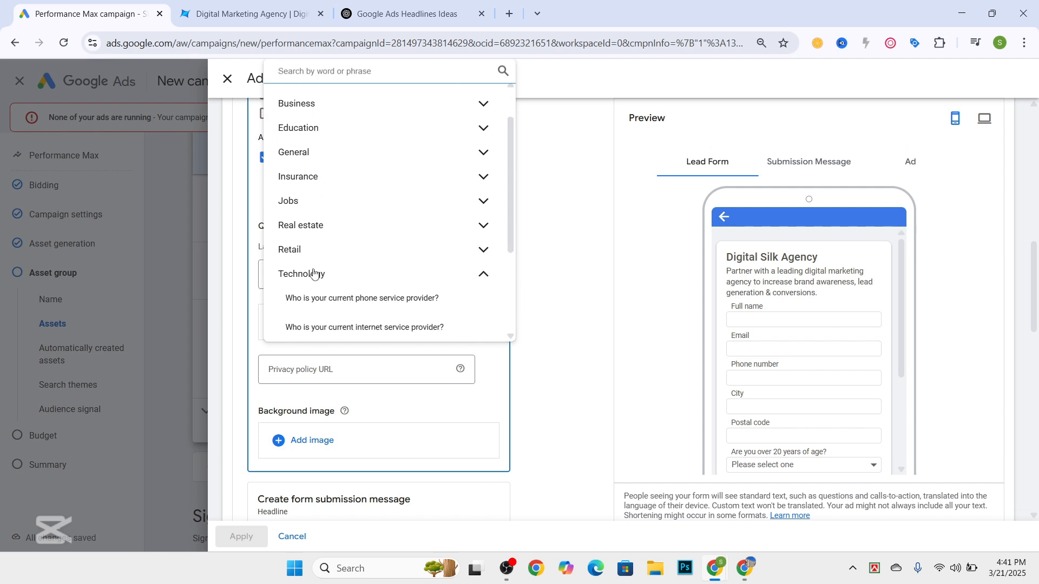
{"action": "scroll", "coordinate": [355, 253], "scroll_direction": "down", "scroll_amount": 1}
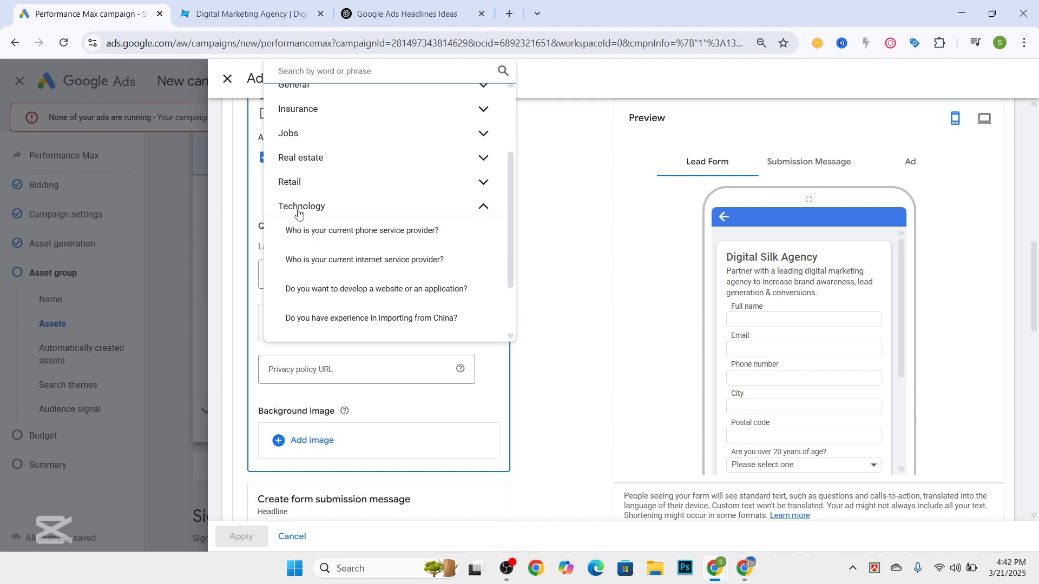
{"action": "scroll", "coordinate": [303, 200], "scroll_direction": "up", "scroll_amount": 2}
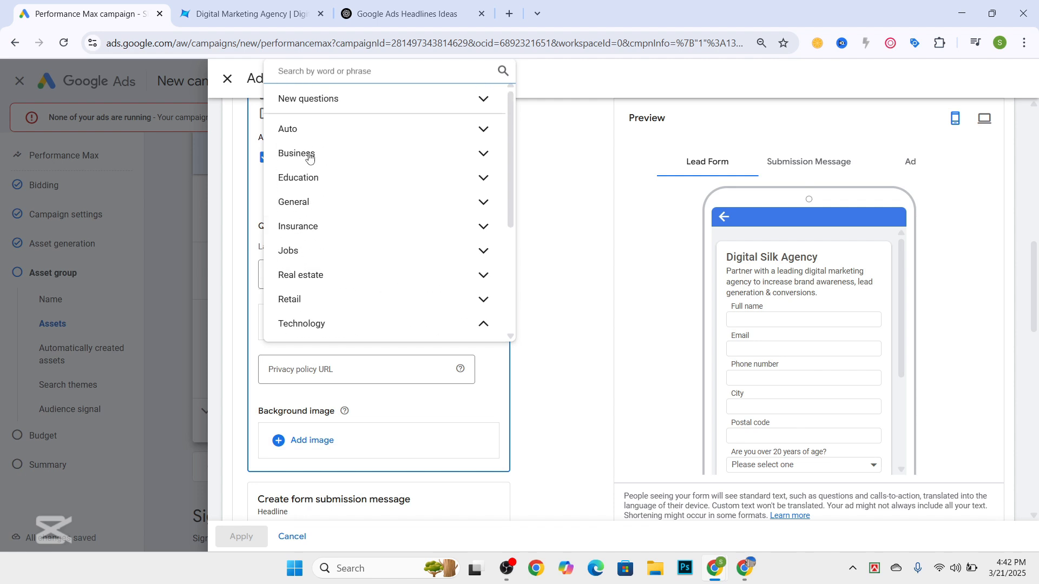
{"action": "scroll", "coordinate": [310, 157], "scroll_direction": "down", "scroll_amount": 3}
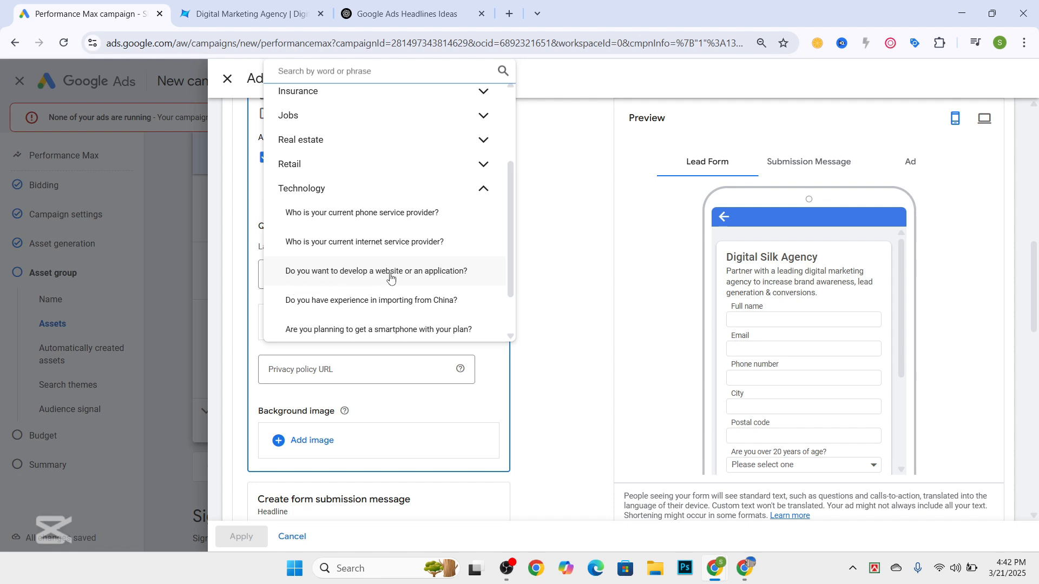
{"action": "scroll", "coordinate": [379, 282], "scroll_direction": "down", "scroll_amount": 2}
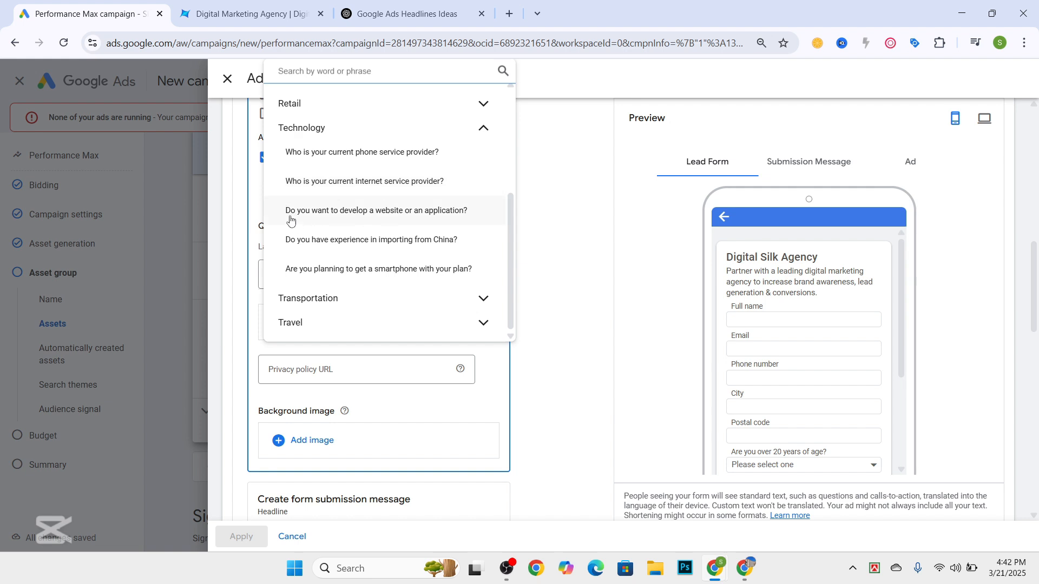
{"action": "left_click", "coordinate": [388, 217]}
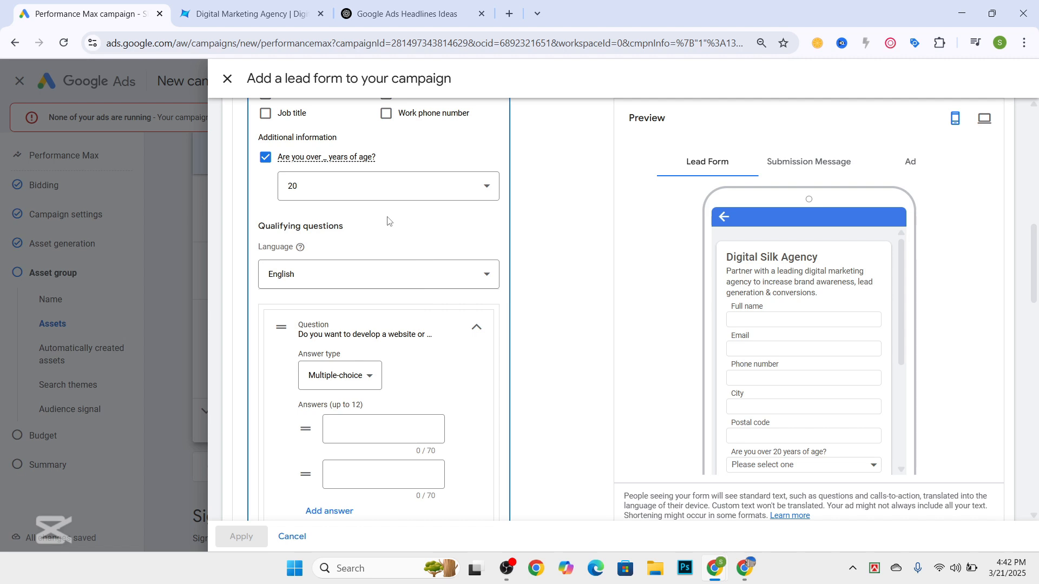
Delete the website or application development question from the qualifying questions.
{"action": "scroll", "coordinate": [387, 220], "scroll_direction": "down", "scroll_amount": 1}
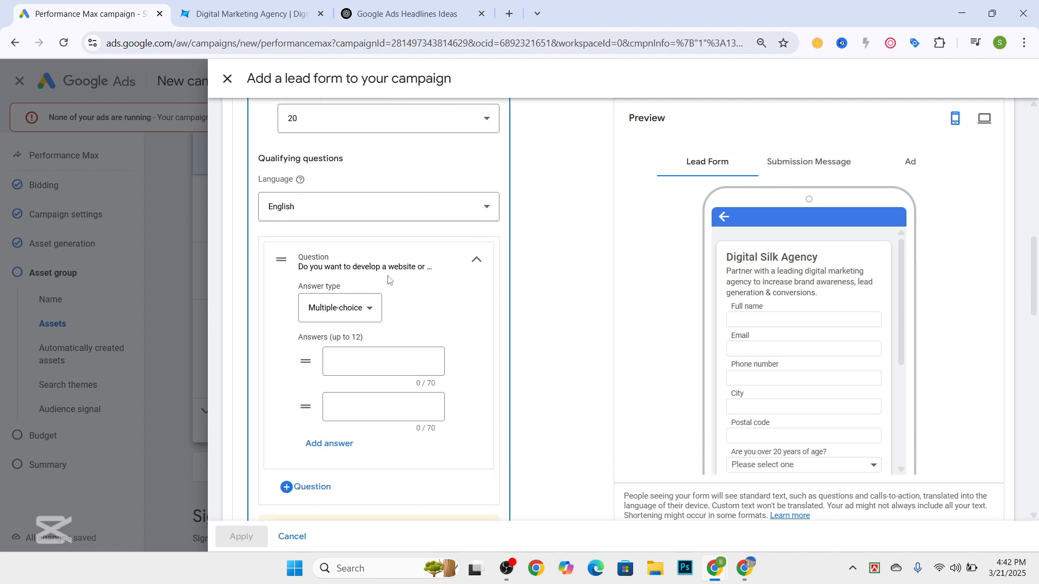
{"action": "left_click", "coordinate": [477, 263]}
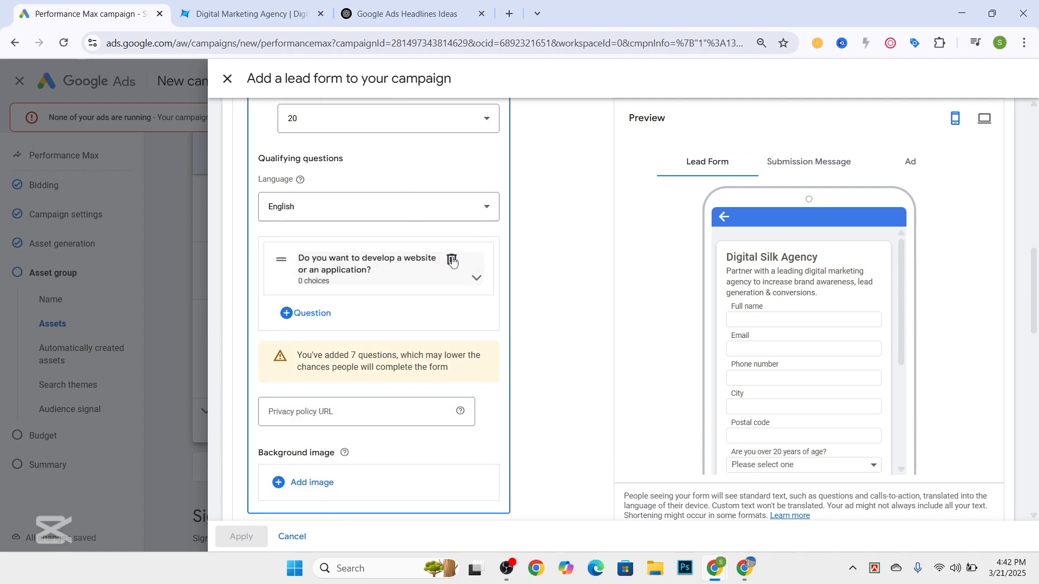
{"action": "left_click", "coordinate": [453, 261]}
Add the Education question "Which program are you interested in?" as a qualifying question.
{"action": "left_click", "coordinate": [300, 253]}
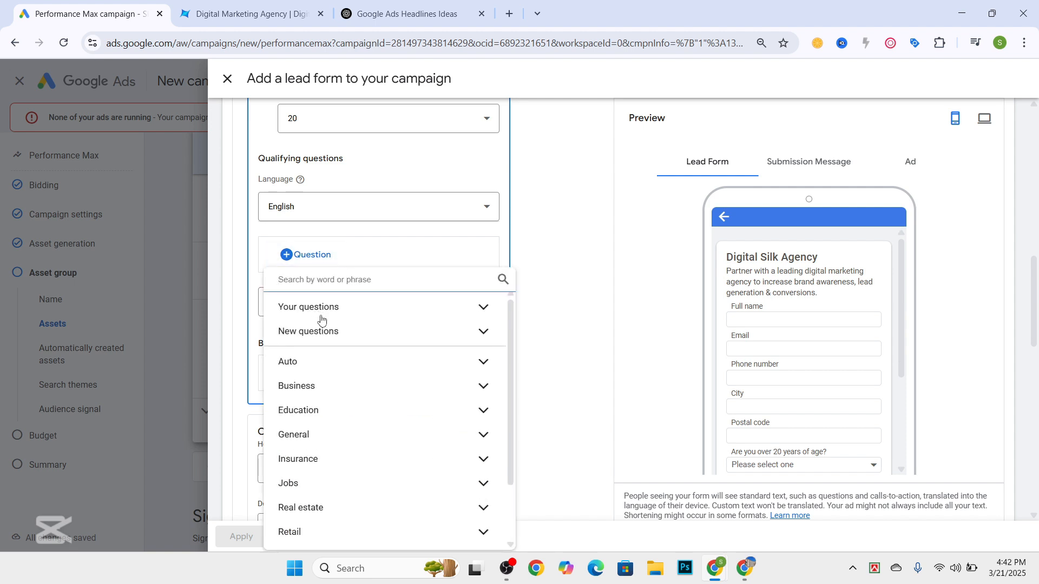
{"action": "left_click", "coordinate": [315, 313]}
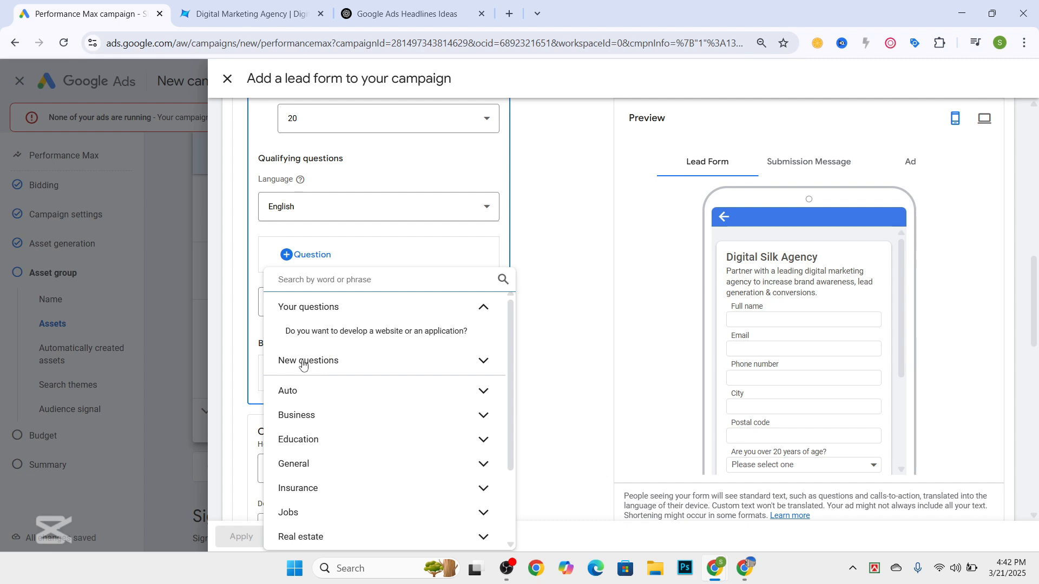
{"action": "left_click", "coordinate": [303, 364]}
{"action": "left_click", "coordinate": [315, 308]}
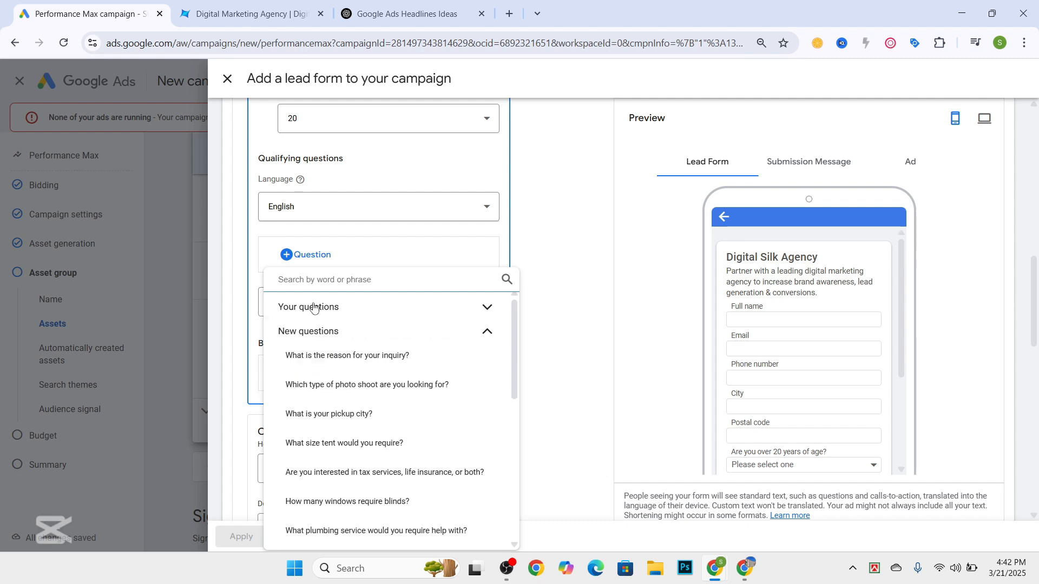
{"action": "left_click", "coordinate": [488, 333]}
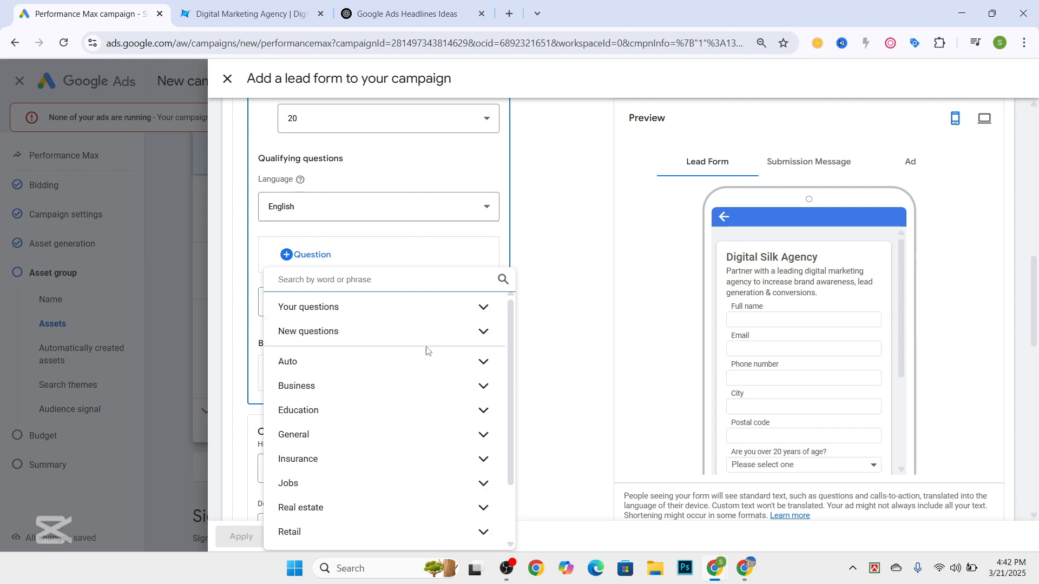
{"action": "left_click", "coordinate": [318, 409]}
{"action": "scroll", "coordinate": [319, 407], "scroll_direction": "down", "scroll_amount": 1}
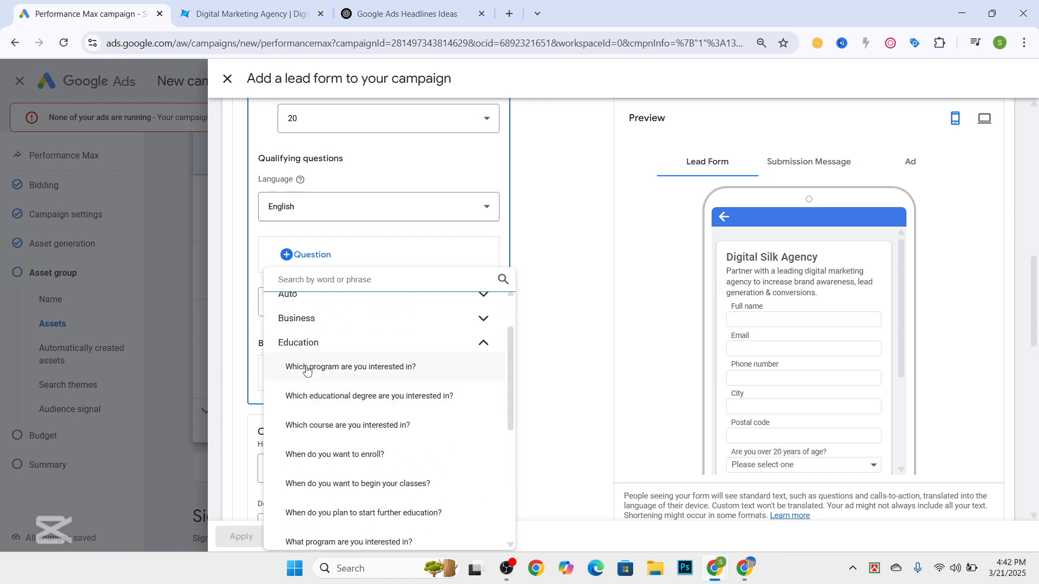
{"action": "left_click", "coordinate": [335, 372]}
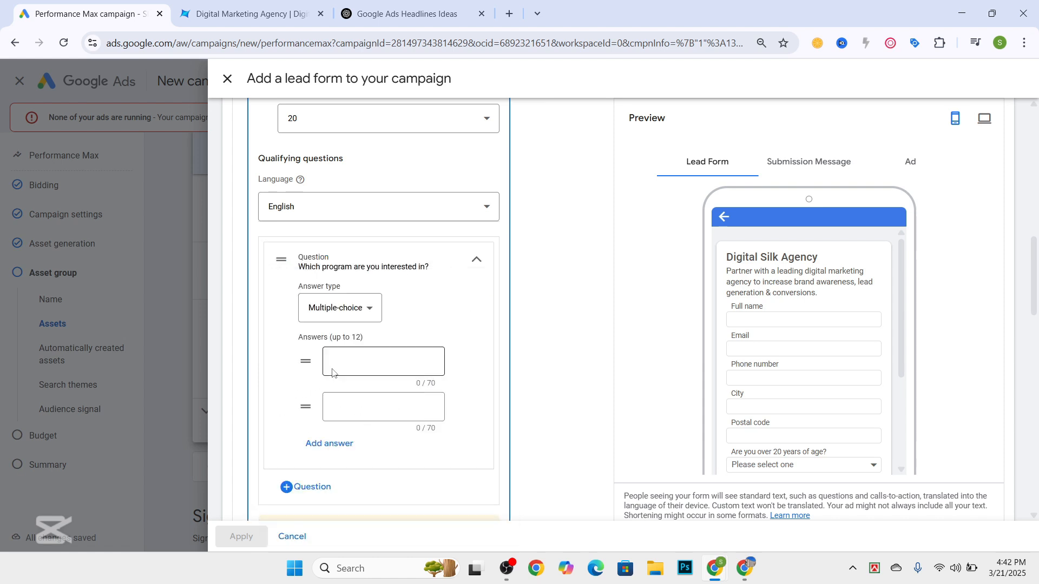
Keep the program question's answer type as Multiple-choice and enter the answers "Facebook Marketing" and "Googlel Ads".
{"action": "left_click", "coordinate": [371, 309]}
{"action": "left_click", "coordinate": [360, 317]}
{"action": "left_click", "coordinate": [363, 360]}
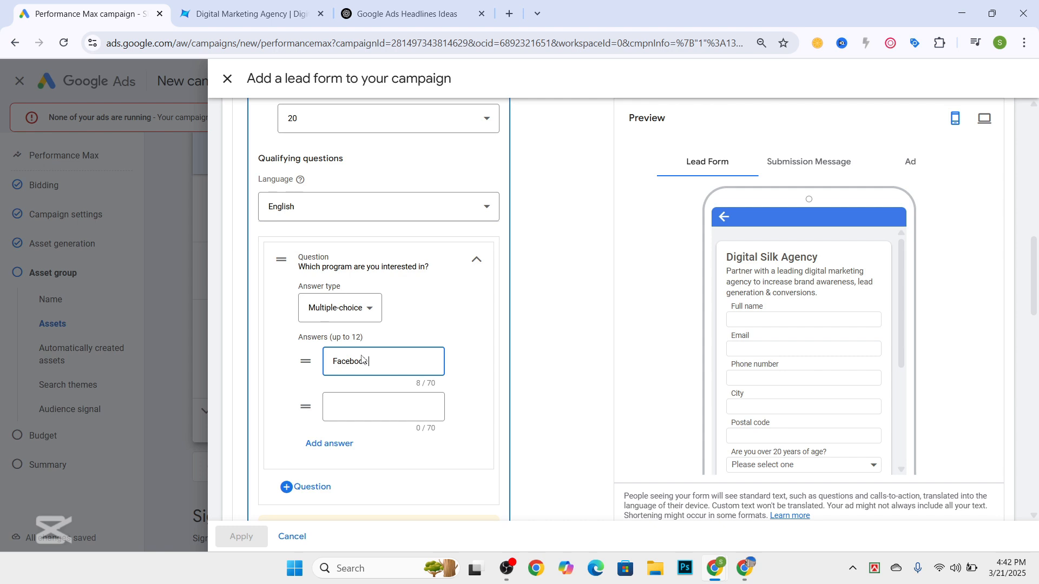
{"action": "type", "text": "Facebook Marketing"}
{"action": "key", "text": "Tab"}
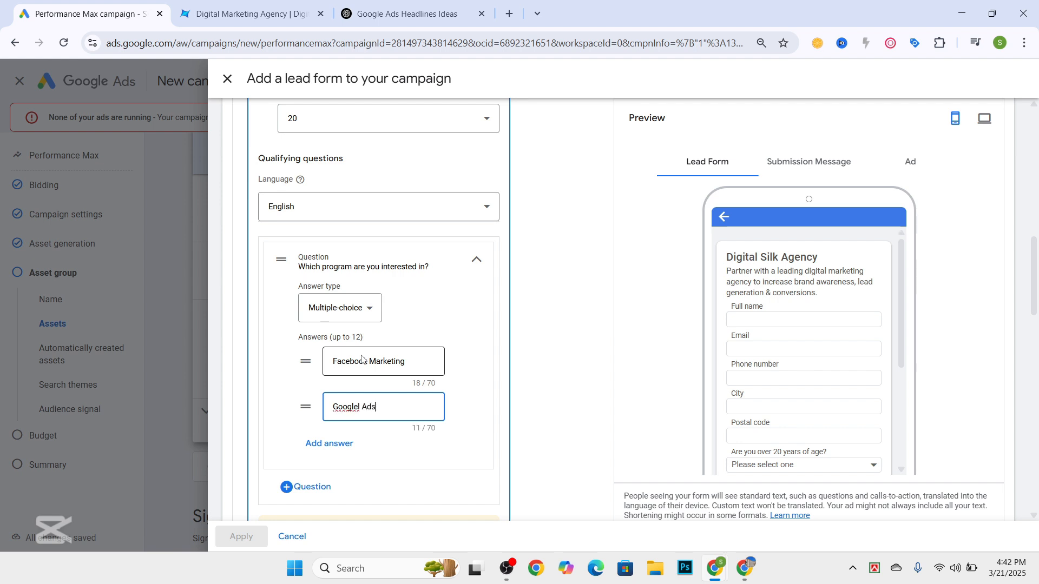
Add two more answers to the program question, "Youtube SEO" and "Web Development".
{"action": "left_click", "coordinate": [338, 444]}
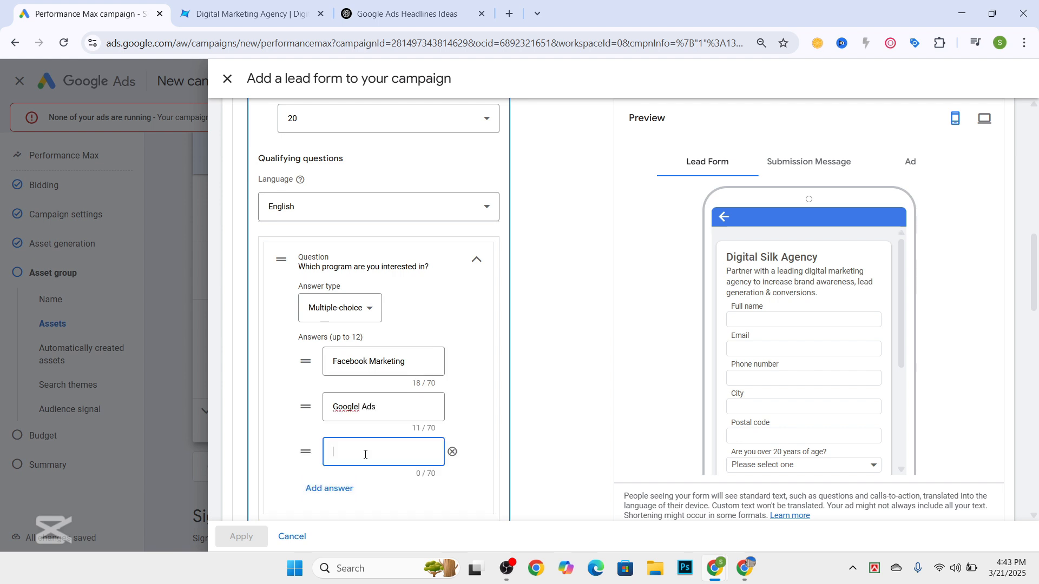
{"action": "type", "text": "Youtube SEO"}
{"action": "left_click", "coordinate": [330, 490]}
{"action": "scroll", "coordinate": [346, 465], "scroll_direction": "down", "scroll_amount": 1}
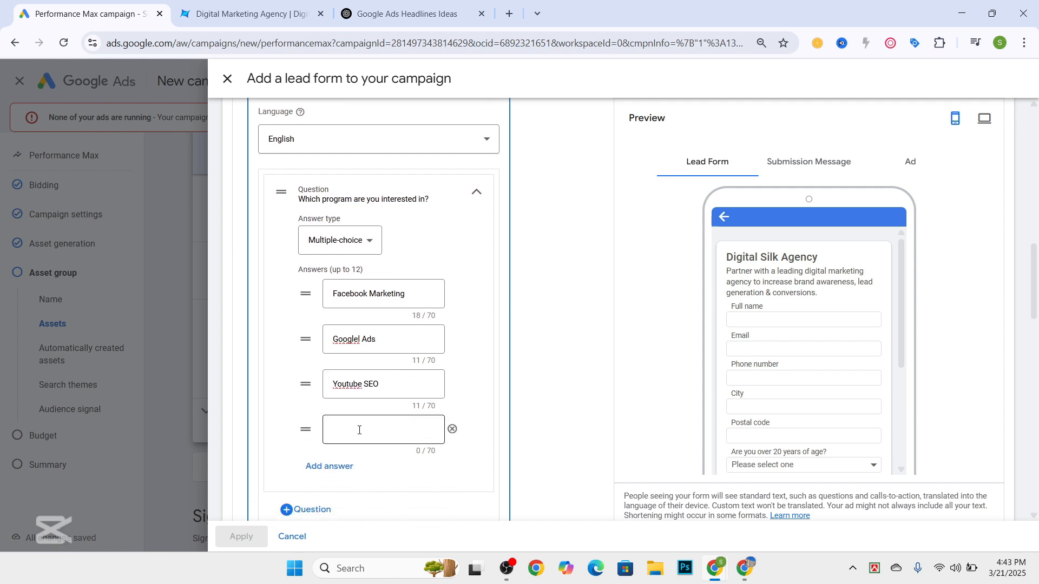
{"action": "left_click", "coordinate": [359, 430]}
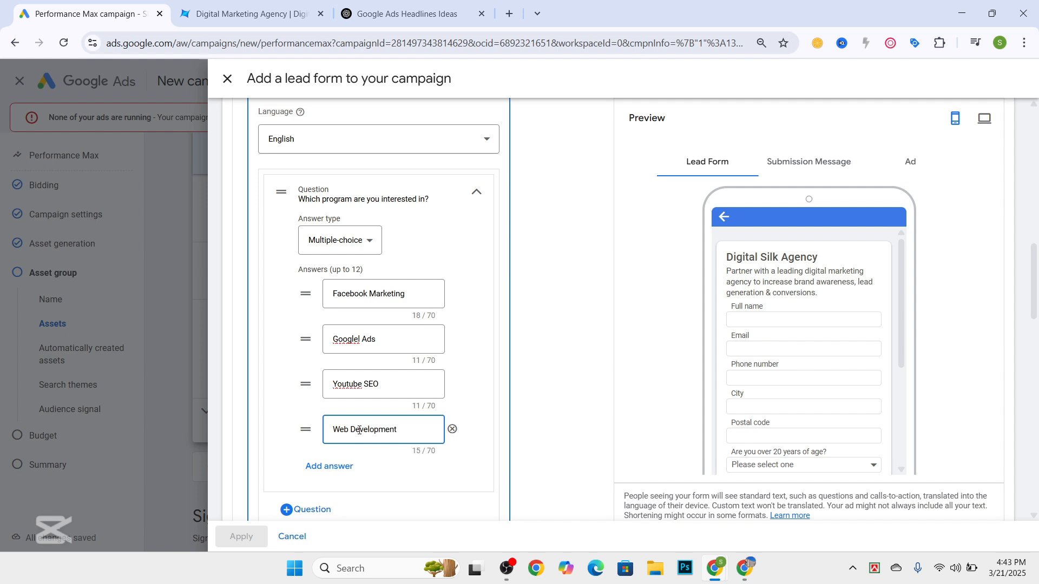
{"action": "left_click", "coordinate": [414, 218]}
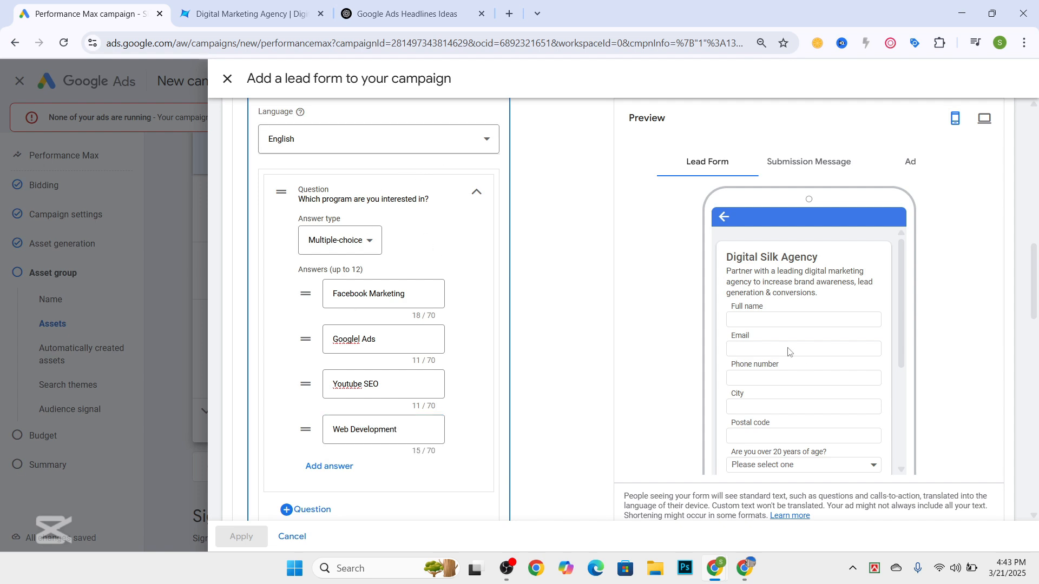
Review the lead form's selected contact questions, the program question's answers and the notice about the number of questions.
{"action": "scroll", "coordinate": [357, 272], "scroll_direction": "up", "scroll_amount": 4}
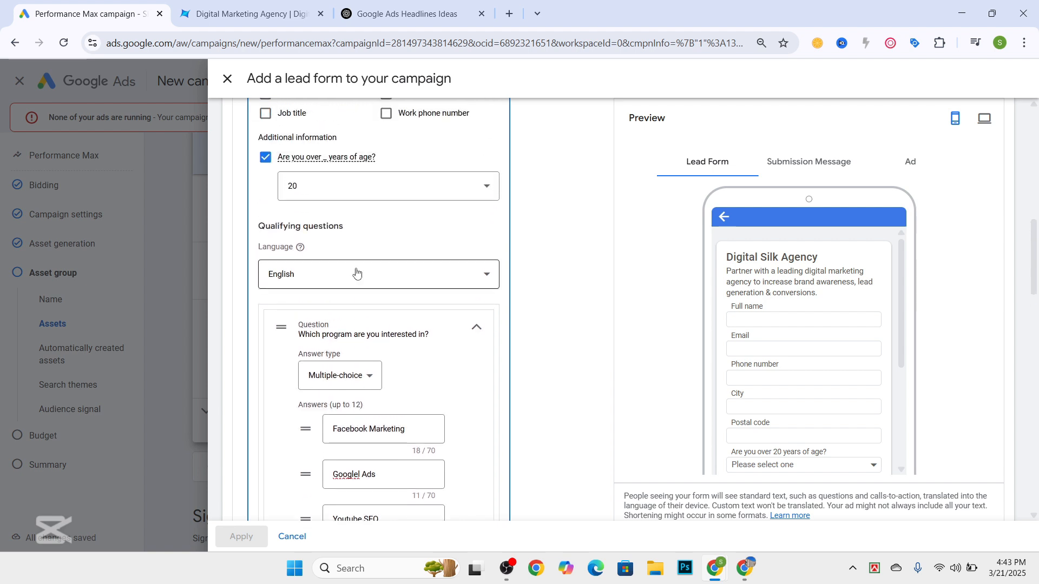
{"action": "scroll", "coordinate": [356, 272], "scroll_direction": "down", "scroll_amount": 3}
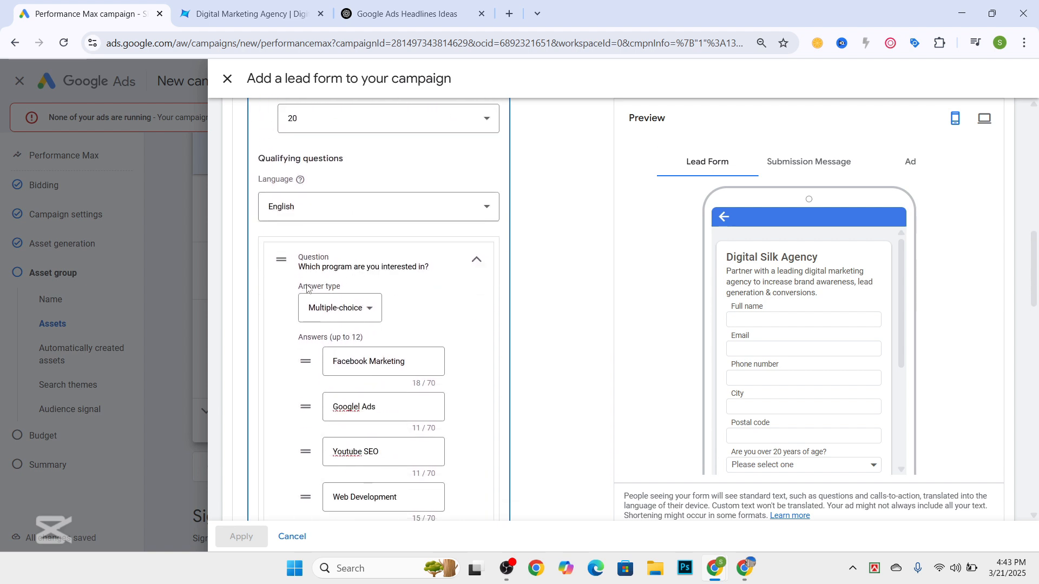
{"action": "mouse_move", "coordinate": [296, 272]}
{"action": "left_mouse_down"}
{"action": "mouse_move", "coordinate": [433, 265]}
{"action": "mouse_move", "coordinate": [296, 269]}
{"action": "left_mouse_up"}
{"action": "scroll", "coordinate": [347, 335], "scroll_direction": "down", "scroll_amount": 1}
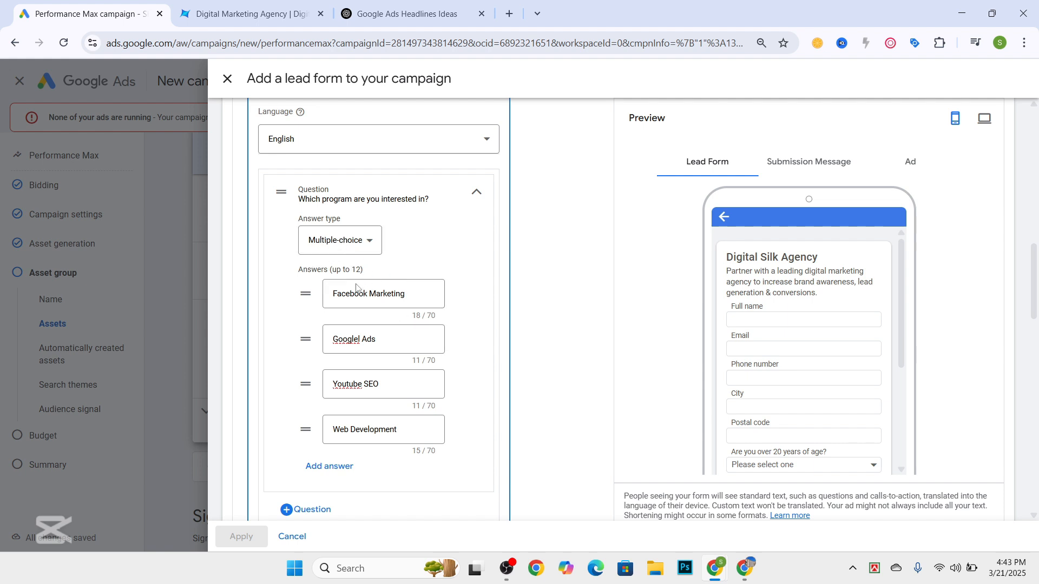
{"action": "scroll", "coordinate": [355, 324], "scroll_direction": "down", "scroll_amount": 3}
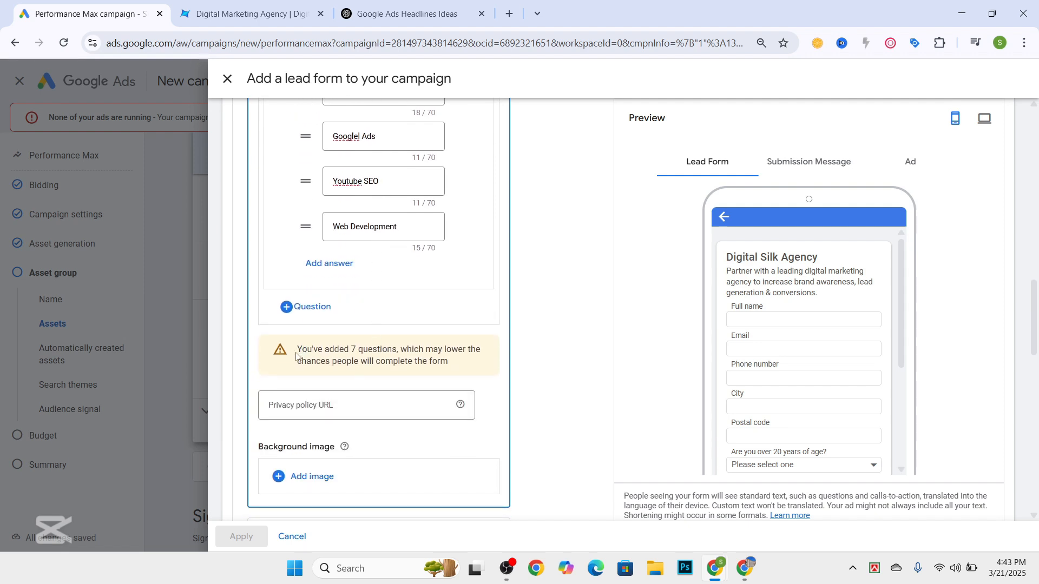
{"action": "left_click_drag", "start_coordinate": [296, 356], "coordinate": [471, 366]}
{"action": "scroll", "coordinate": [351, 235], "scroll_direction": "down", "scroll_amount": 1}
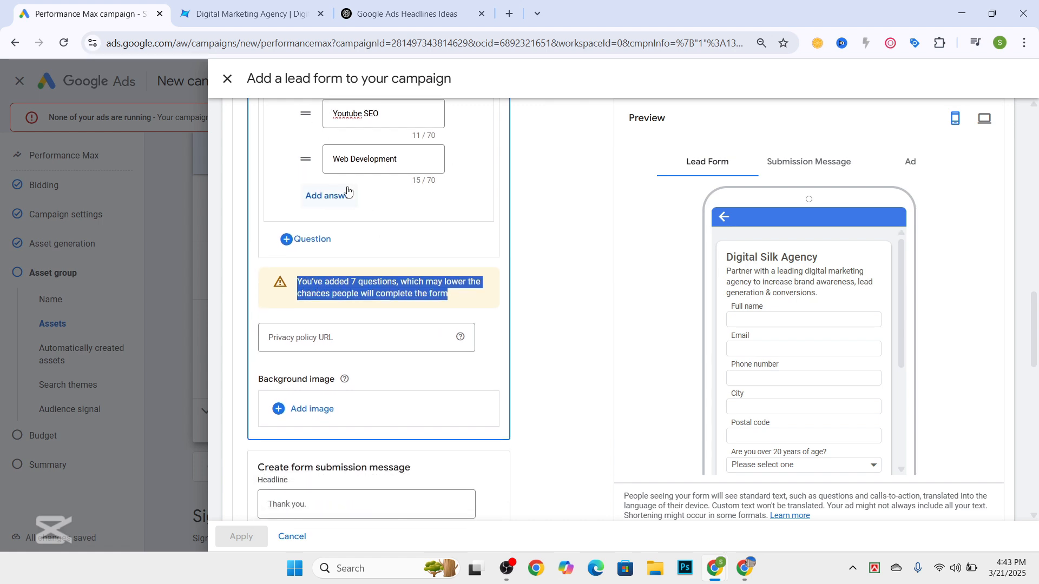
{"action": "scroll", "coordinate": [348, 191], "scroll_direction": "up", "scroll_amount": 7}
{"action": "scroll", "coordinate": [335, 227], "scroll_direction": "down", "scroll_amount": 6}
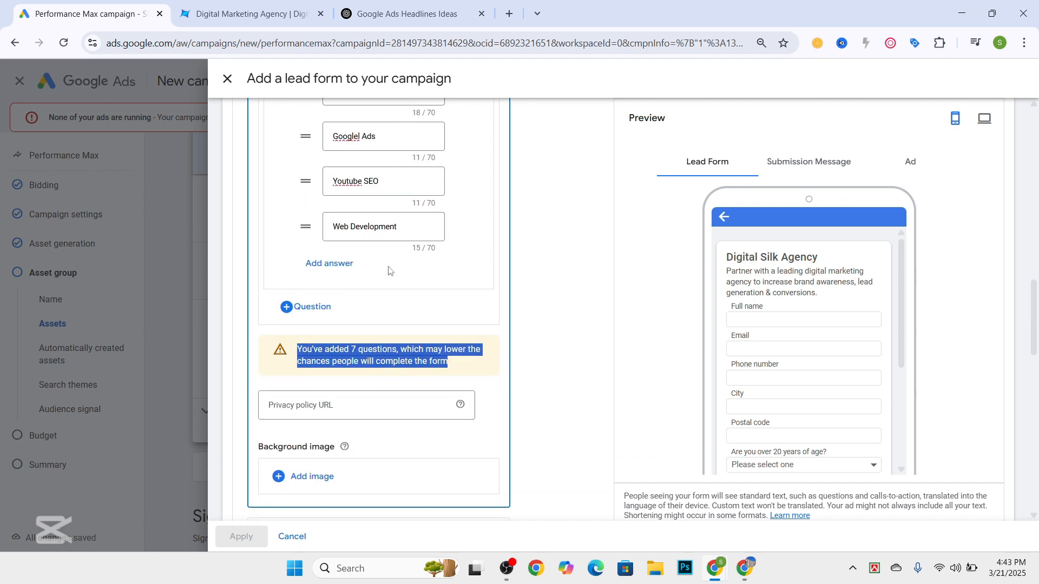
{"action": "scroll", "coordinate": [389, 270], "scroll_direction": "up", "scroll_amount": 3}
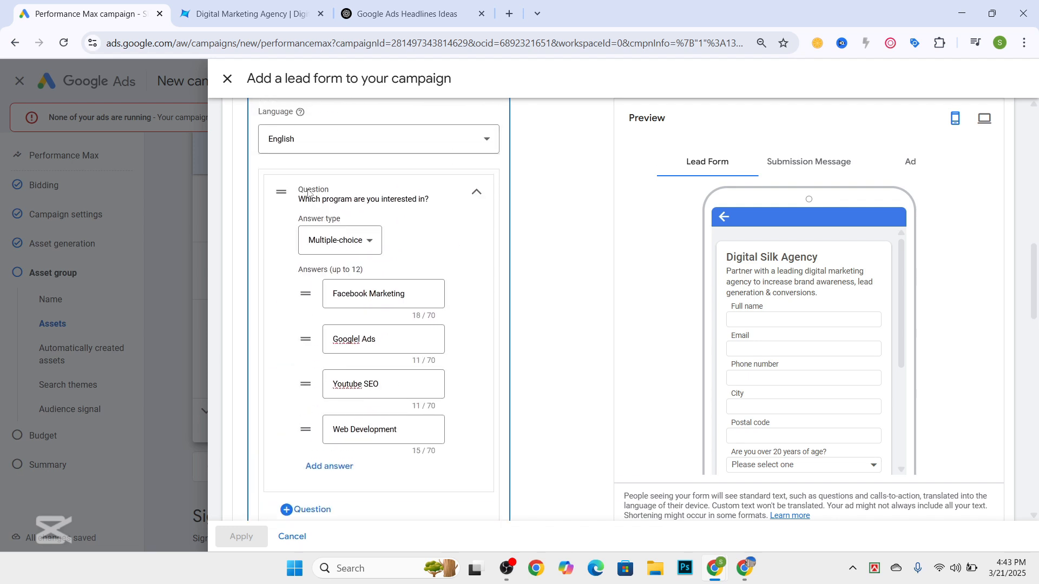
{"action": "left_click", "coordinate": [319, 468]}
{"action": "scroll", "coordinate": [348, 397], "scroll_direction": "down", "scroll_amount": 2}
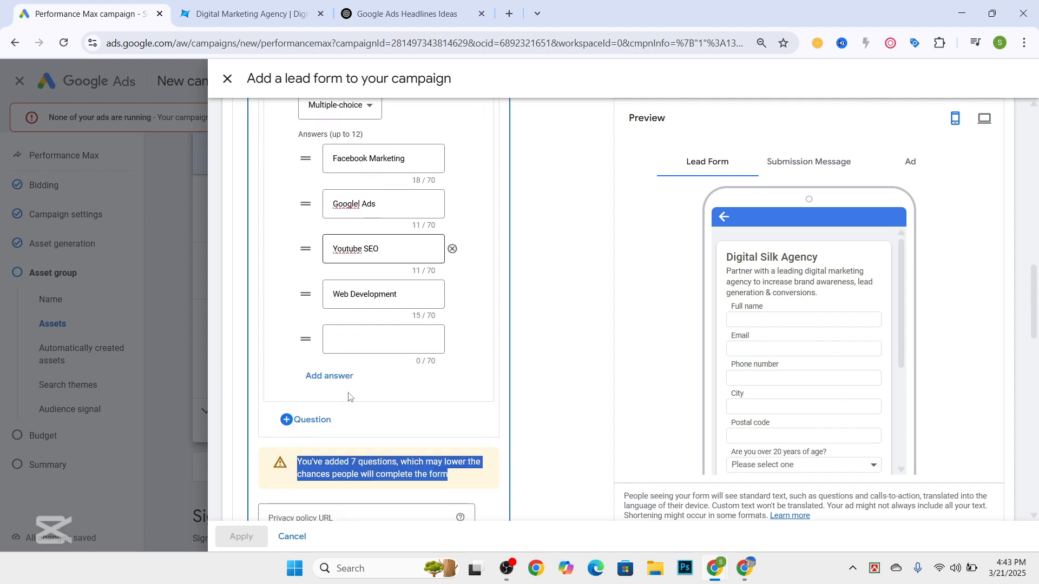
{"action": "left_click", "coordinate": [338, 338]}
{"action": "left_click", "coordinate": [453, 339]}
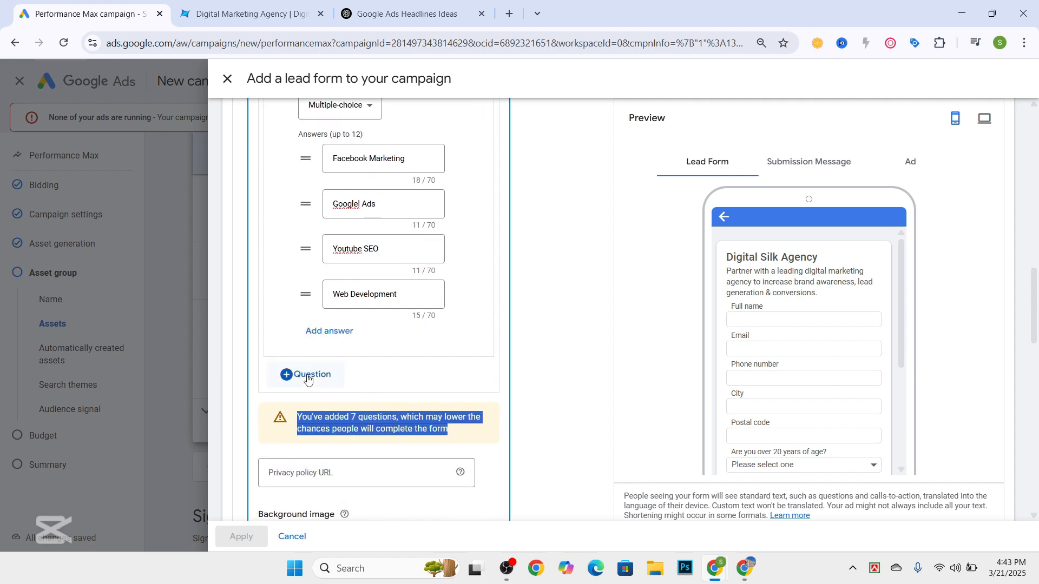
Add the qualifying question "What is your salary range?" to the lead form and set its answer type to Short answer.
{"action": "left_click", "coordinate": [307, 379]}
{"action": "left_click", "coordinate": [311, 227]}
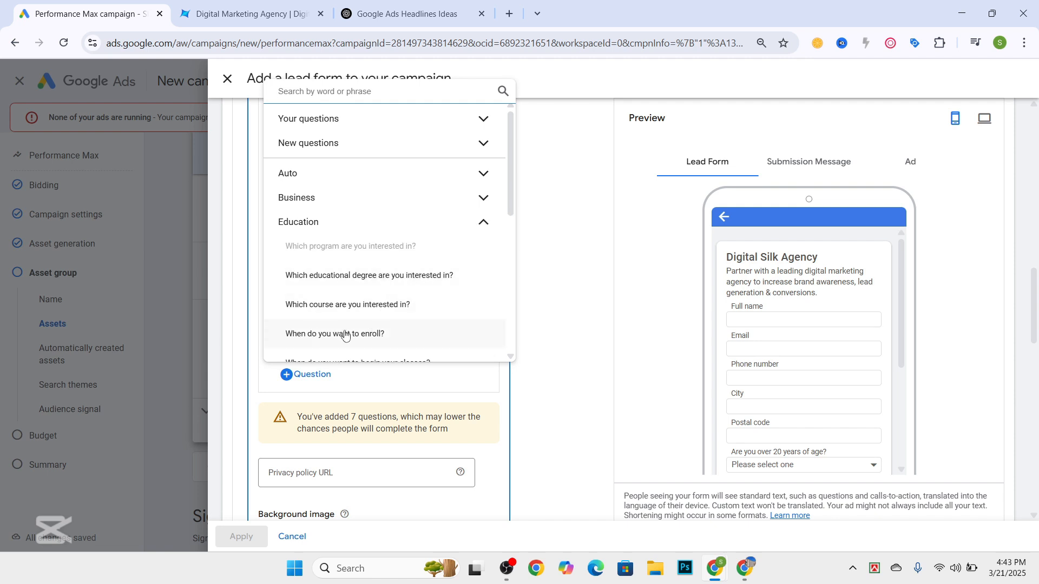
{"action": "scroll", "coordinate": [343, 336], "scroll_direction": "down", "scroll_amount": 3}
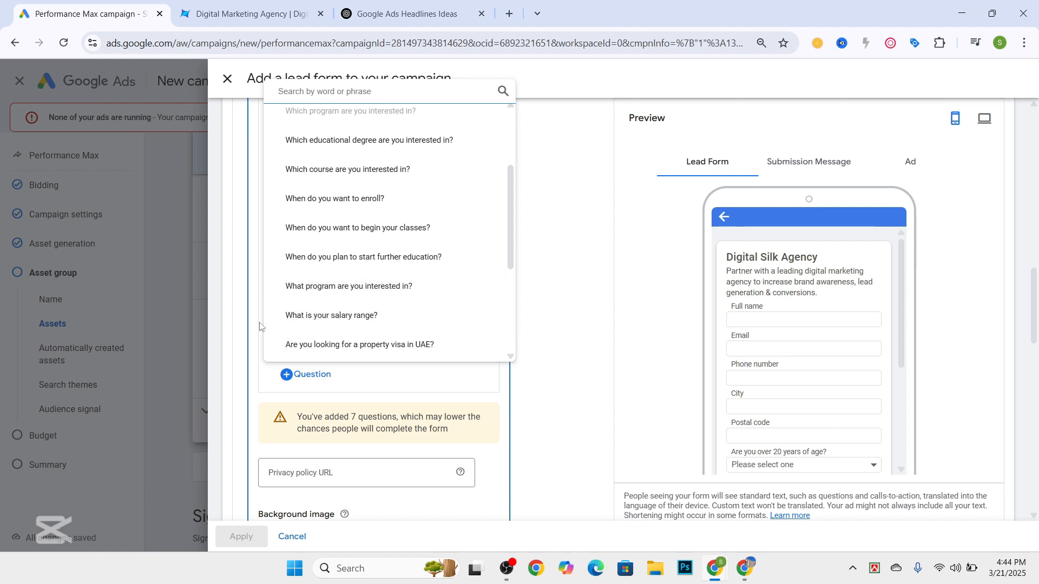
{"action": "left_click", "coordinate": [300, 316]}
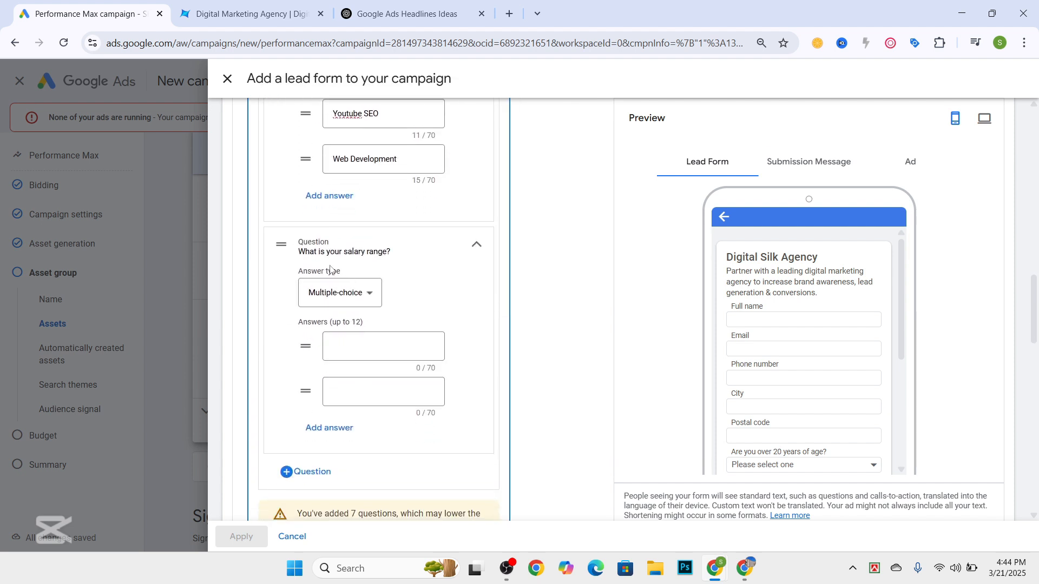
{"action": "left_click", "coordinate": [371, 298]}
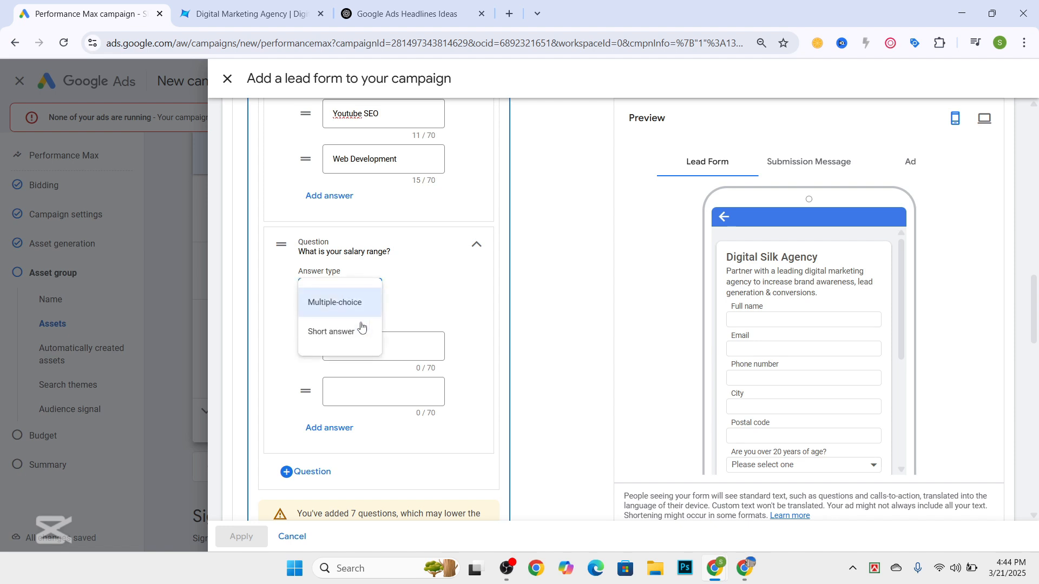
{"action": "left_click", "coordinate": [339, 336]}
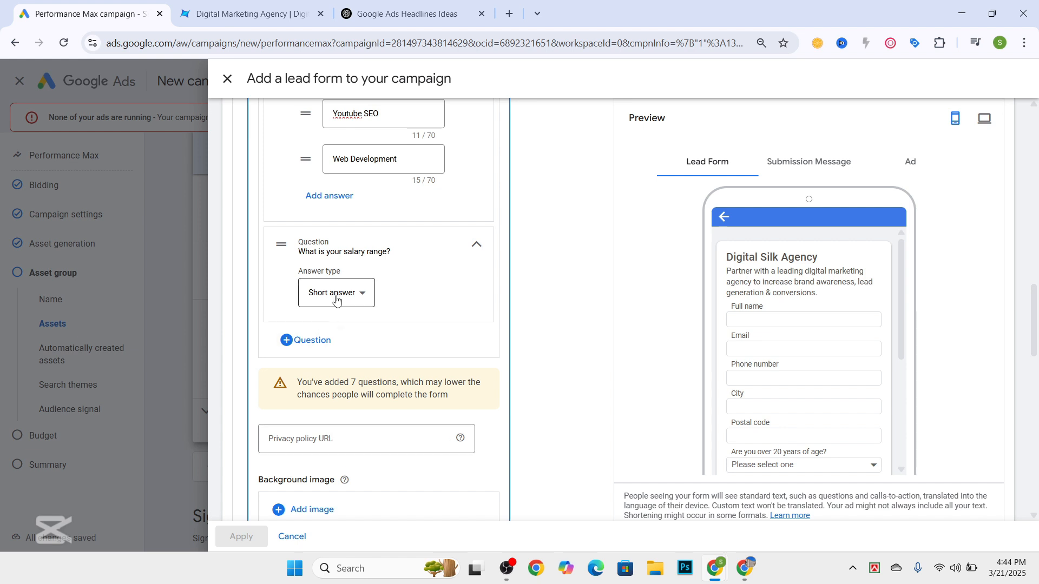
Choose the "Enhance your social media visibility?" image from the asset library for the lead form's background.
{"action": "scroll", "coordinate": [326, 206], "scroll_direction": "up", "scroll_amount": 4}
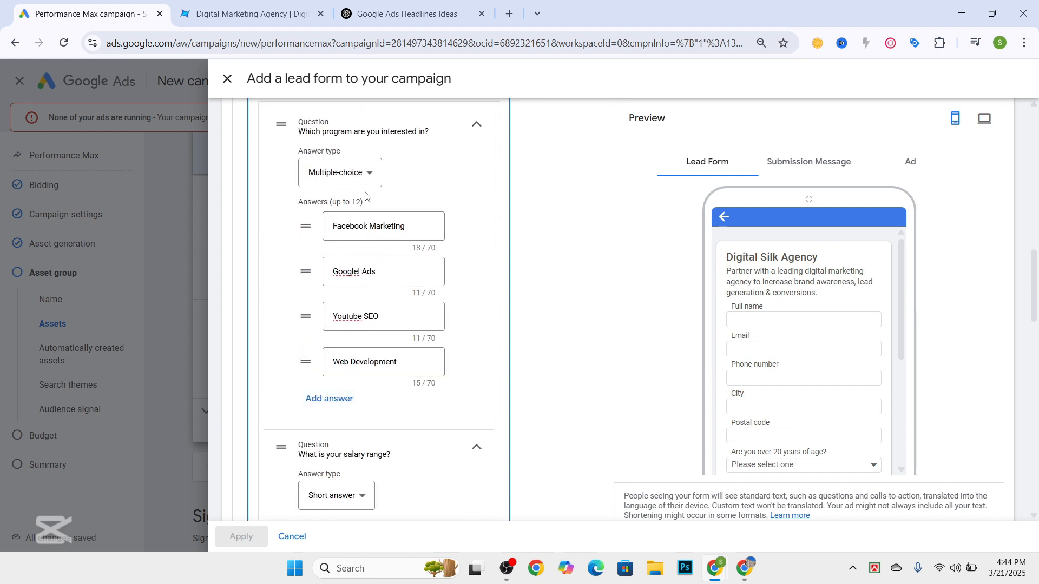
{"action": "scroll", "coordinate": [366, 217], "scroll_direction": "down", "scroll_amount": 1}
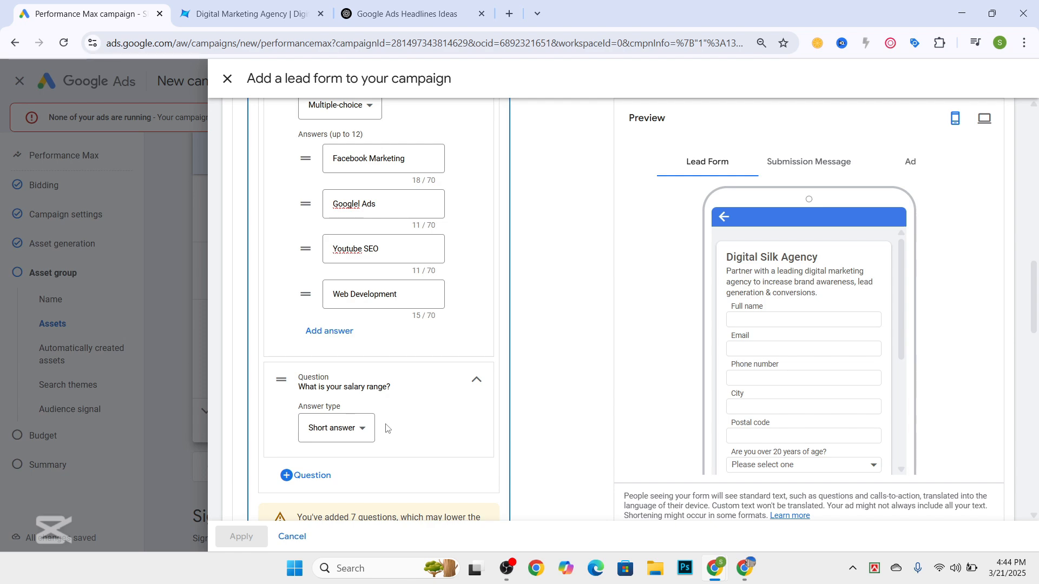
{"action": "scroll", "coordinate": [386, 428], "scroll_direction": "up", "scroll_amount": 5}
{"action": "scroll", "coordinate": [348, 326], "scroll_direction": "down", "scroll_amount": 10}
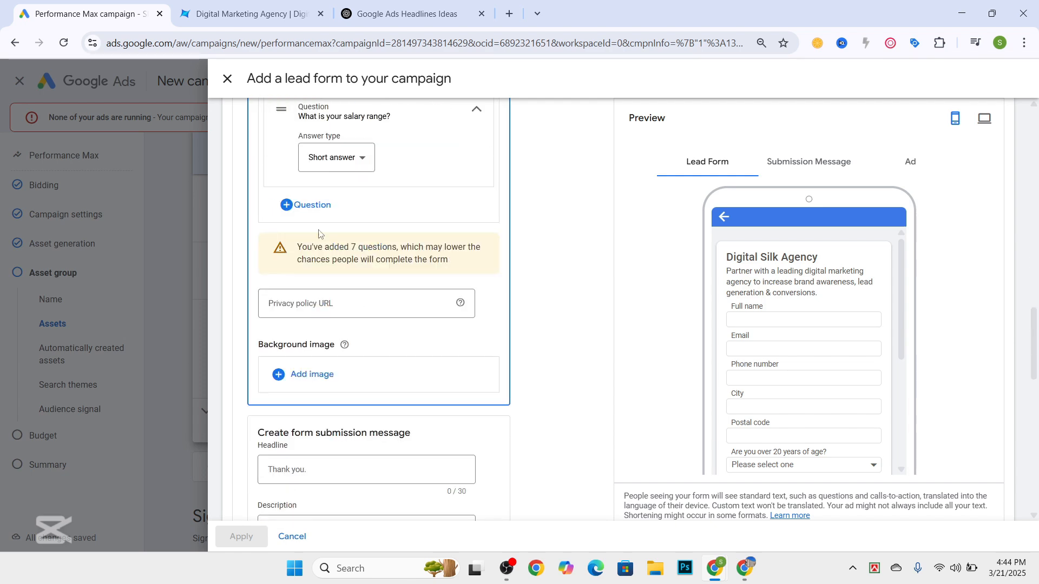
{"action": "scroll", "coordinate": [322, 238], "scroll_direction": "down", "scroll_amount": 1}
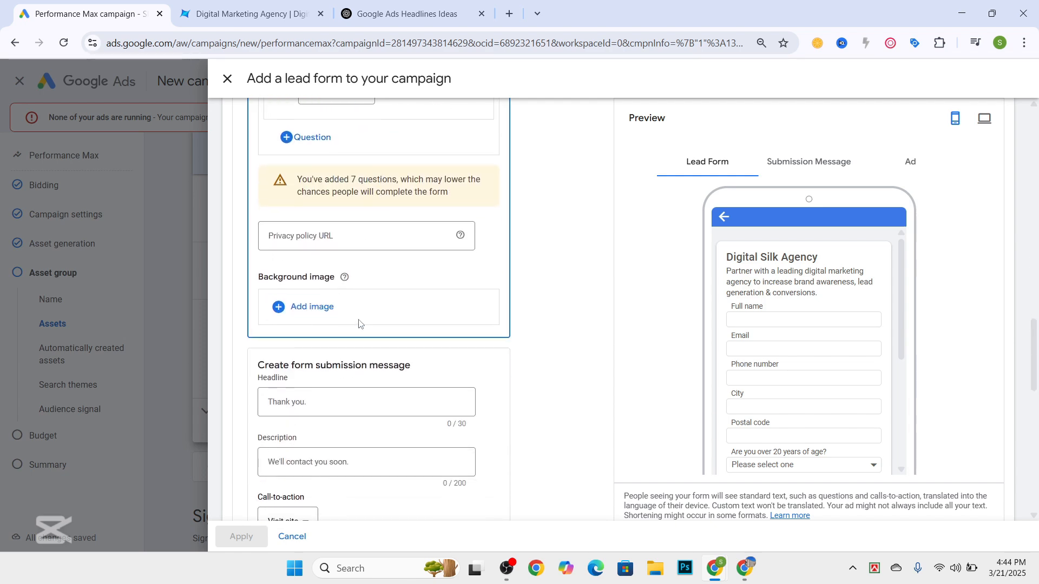
{"action": "scroll", "coordinate": [307, 242], "scroll_direction": "down", "scroll_amount": 1}
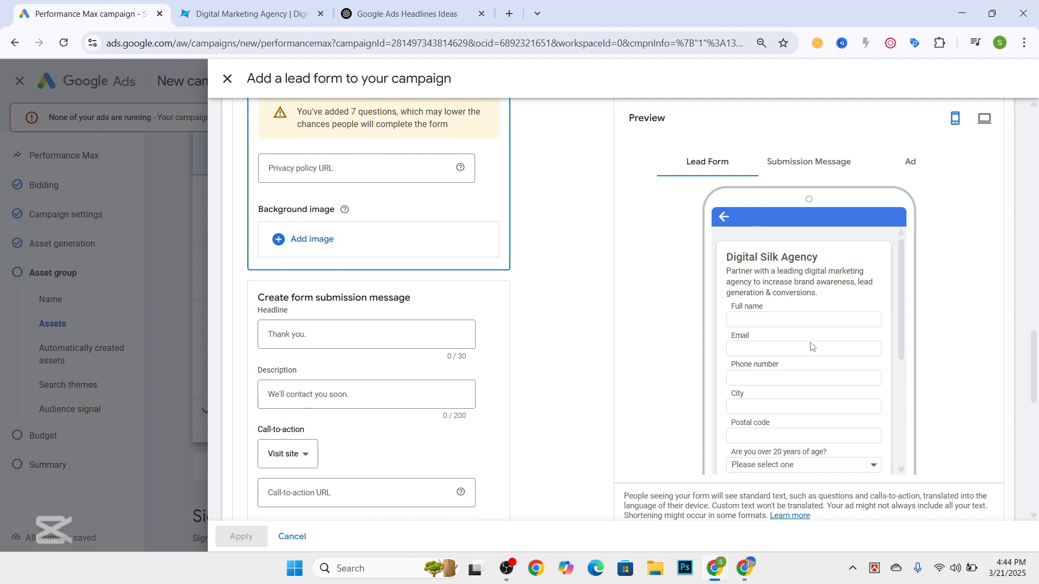
{"action": "left_click", "coordinate": [313, 239]}
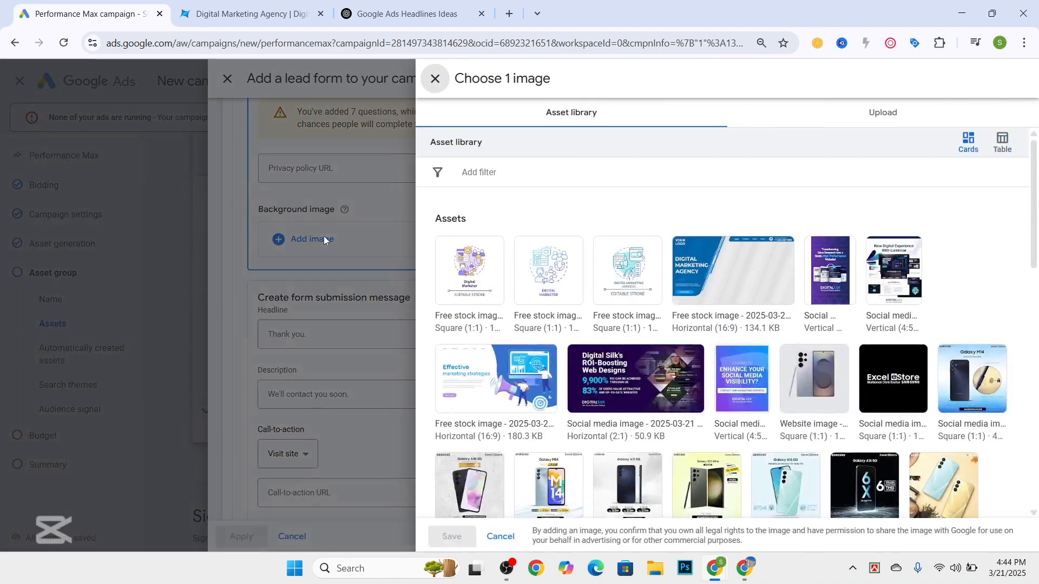
{"action": "scroll", "coordinate": [768, 311], "scroll_direction": "down", "scroll_amount": 1}
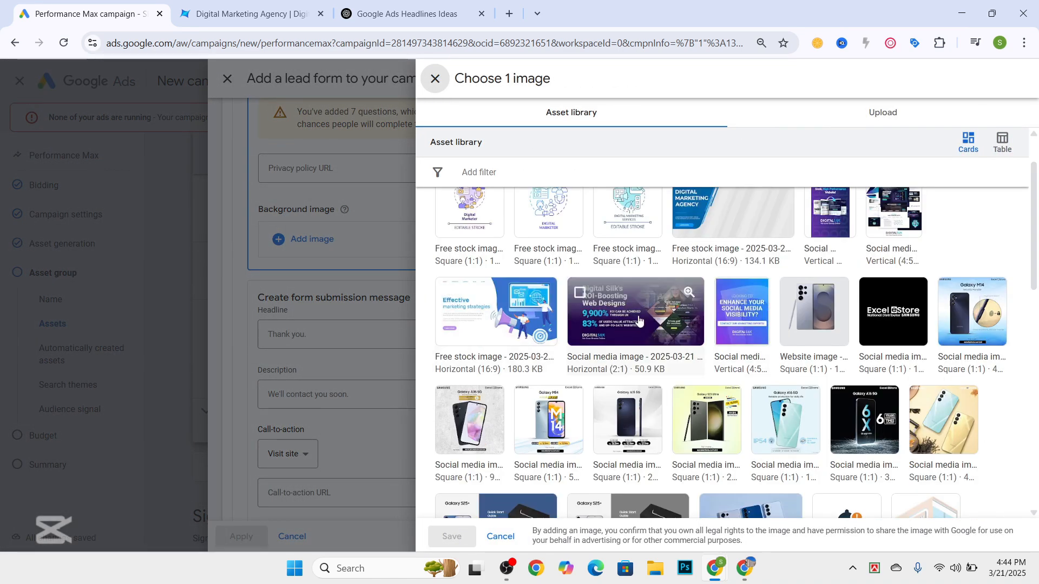
{"action": "left_click", "coordinate": [739, 321]}
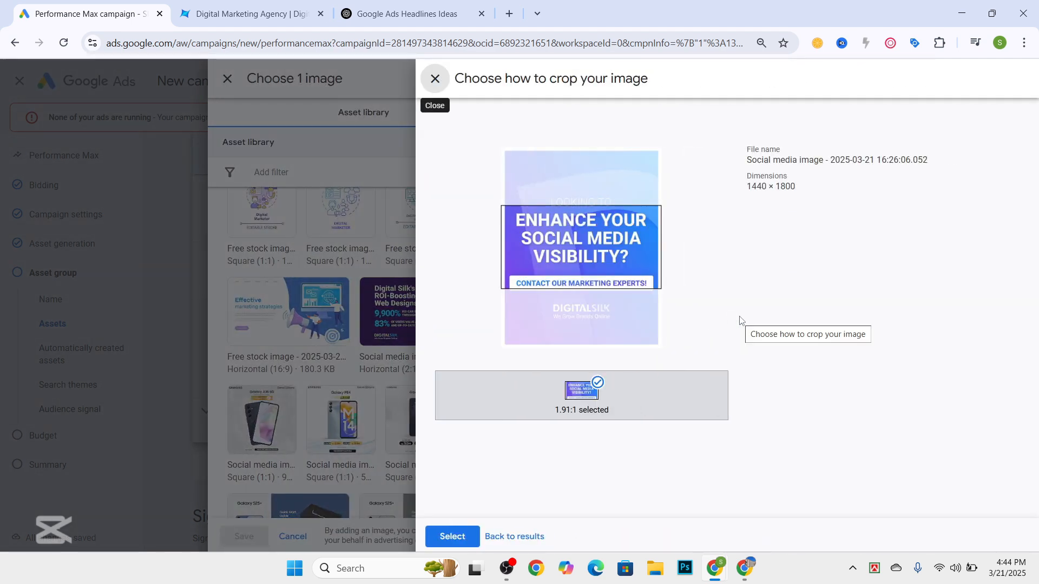
Shift the image's 1.91:1 crop upward to include the "Looking to" line and save it as the background image.
{"action": "left_click_drag", "start_coordinate": [585, 243], "coordinate": [585, 227]}
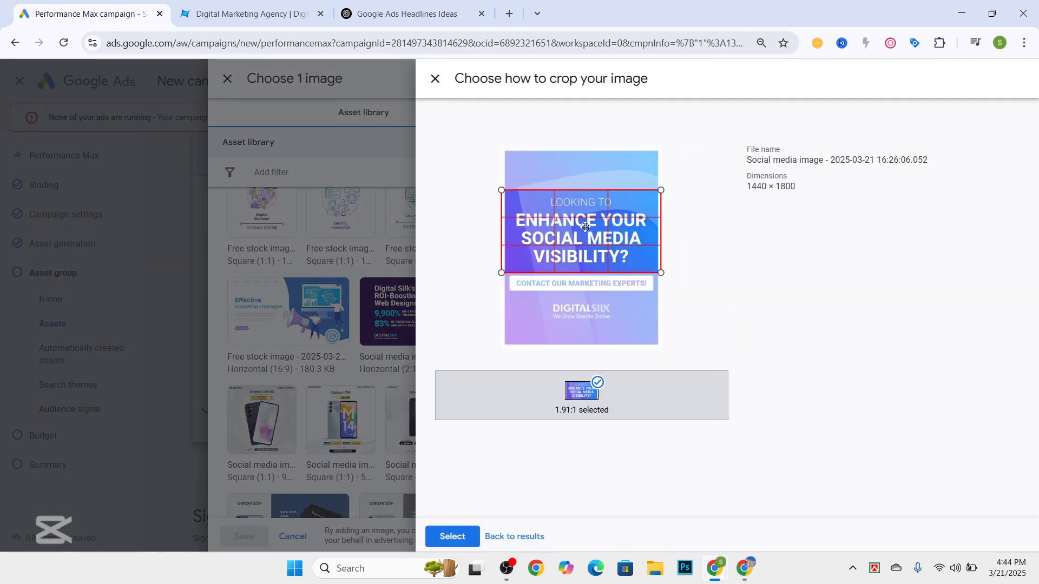
{"action": "left_click", "coordinate": [455, 537]}
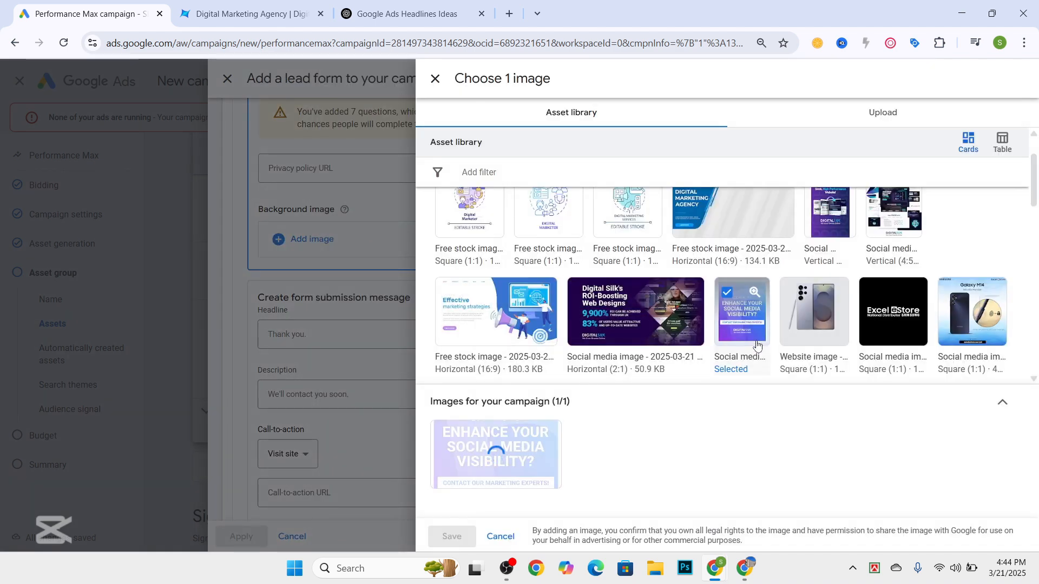
{"action": "scroll", "coordinate": [678, 331], "scroll_direction": "up", "scroll_amount": 2}
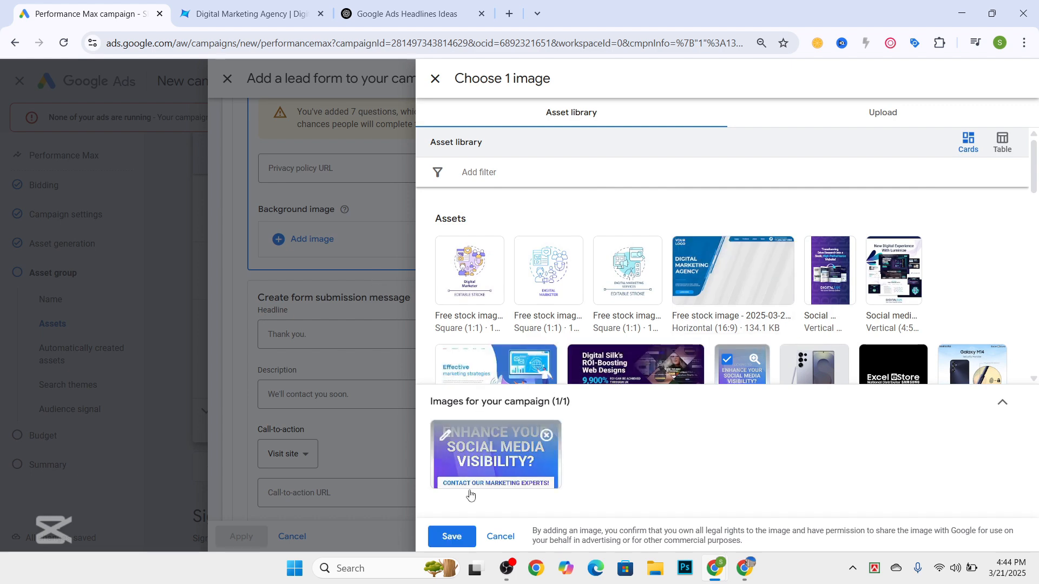
{"action": "left_click", "coordinate": [460, 540]}
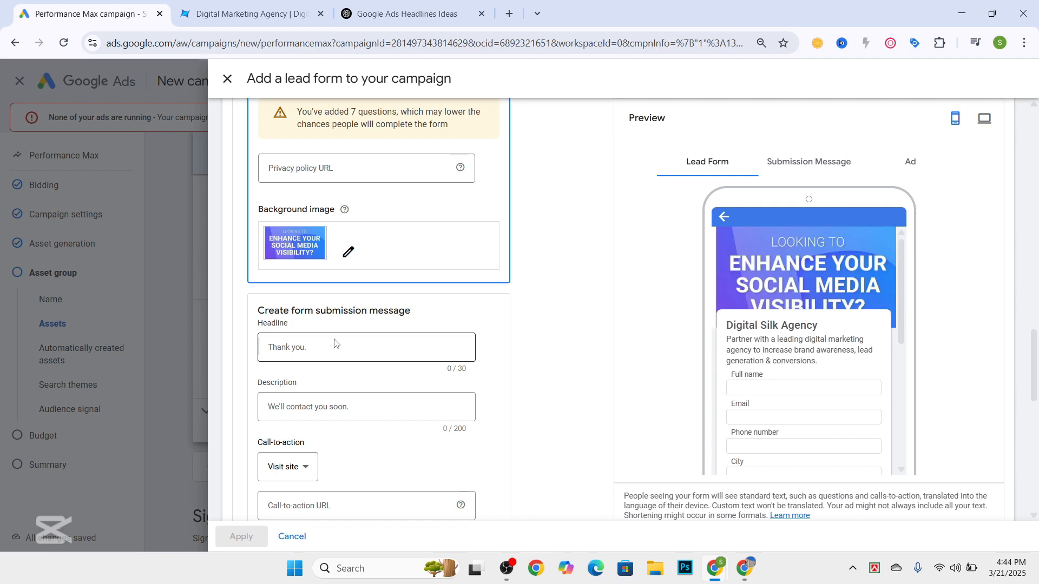
Switch to the Digital Silk website and open its Privacy Policy page from the page footer.
{"action": "scroll", "coordinate": [336, 303], "scroll_direction": "down", "scroll_amount": 1}
{"action": "scroll", "coordinate": [359, 234], "scroll_direction": "up", "scroll_amount": 5}
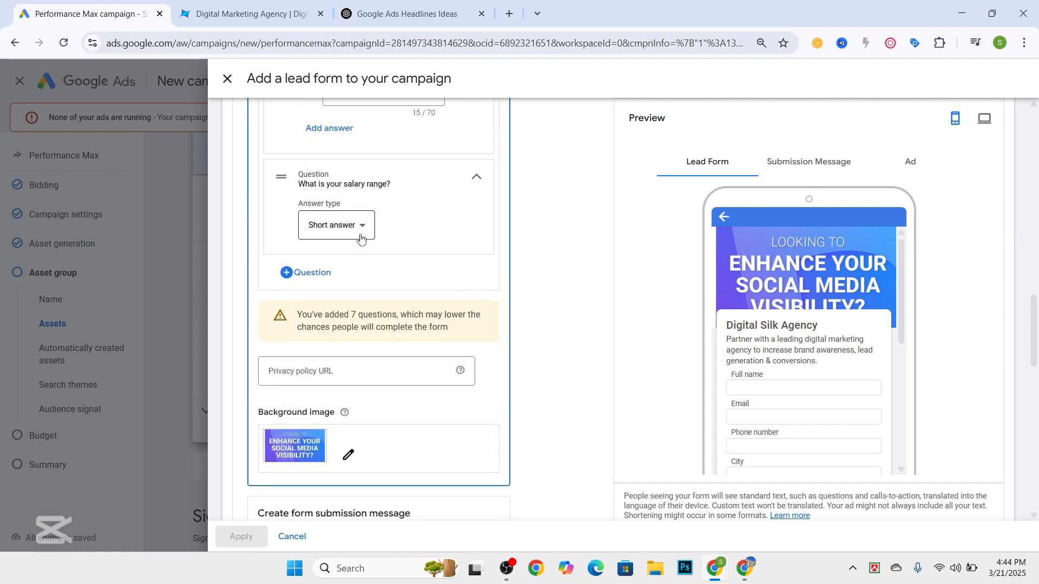
{"action": "scroll", "coordinate": [359, 240], "scroll_direction": "down", "scroll_amount": 5}
{"action": "scroll", "coordinate": [337, 214], "scroll_direction": "up", "scroll_amount": 3}
{"action": "left_click", "coordinate": [304, 235]}
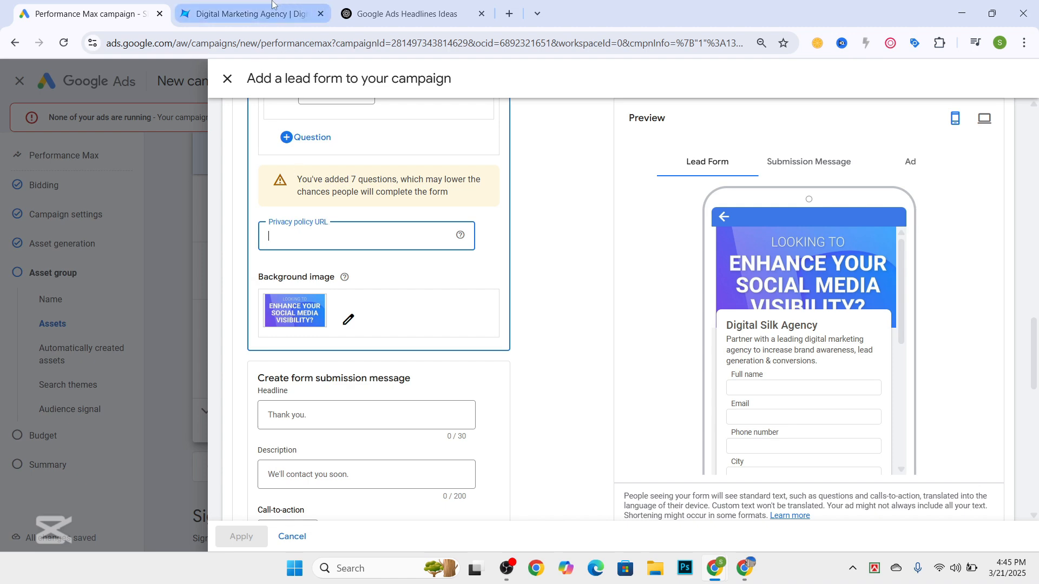
{"action": "left_click", "coordinate": [249, 13]}
{"action": "scroll", "coordinate": [171, 223], "scroll_direction": "down", "scroll_amount": 10}
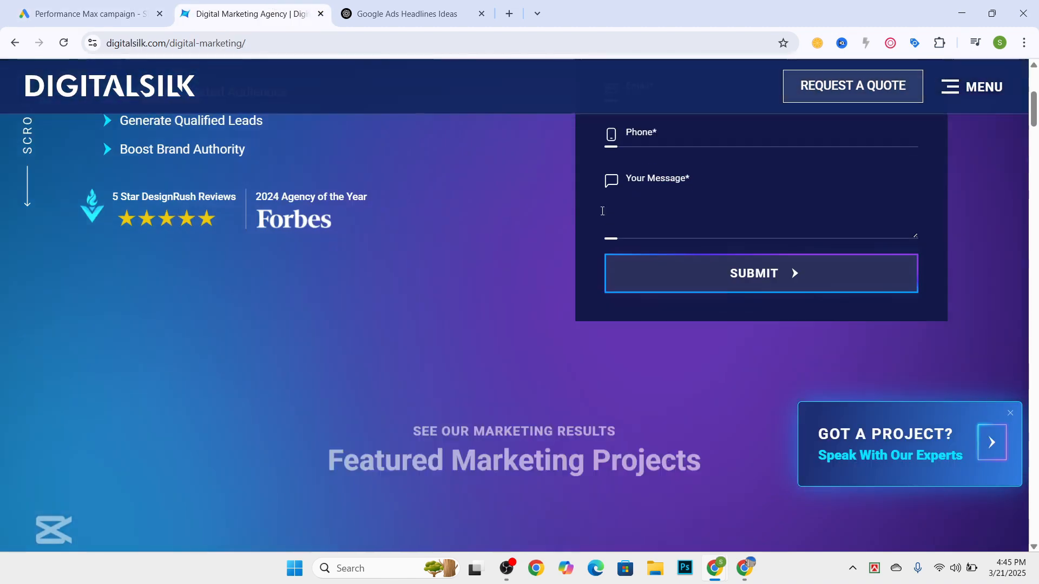
{"action": "scroll", "coordinate": [230, 311], "scroll_direction": "down", "scroll_amount": 1}
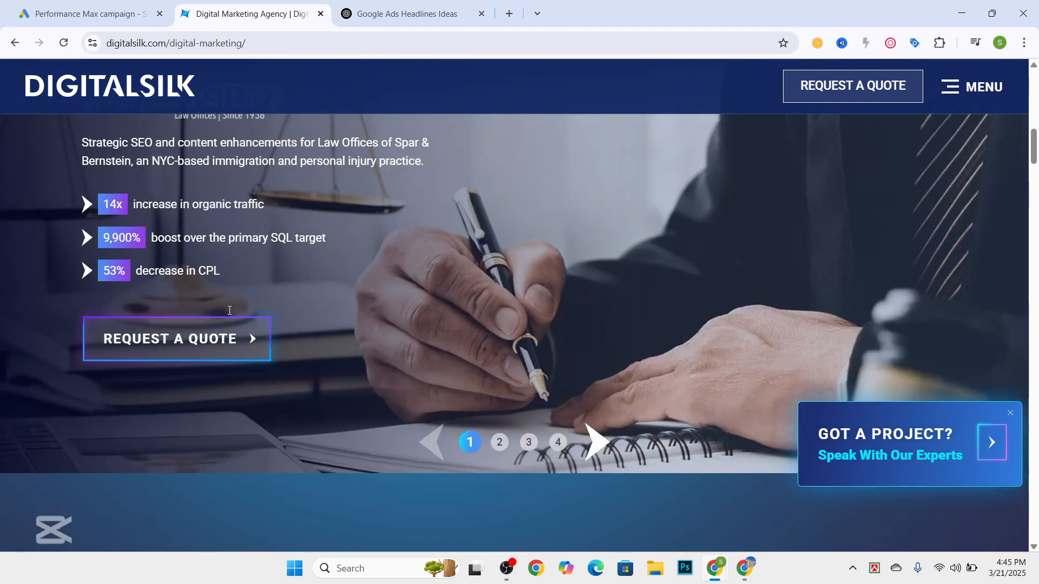
{"action": "scroll", "coordinate": [230, 311], "scroll_direction": "down", "scroll_amount": 5}
{"action": "scroll", "coordinate": [229, 310], "scroll_direction": "down", "scroll_amount": 5}
{"action": "scroll", "coordinate": [229, 310], "scroll_direction": "down", "scroll_amount": 15}
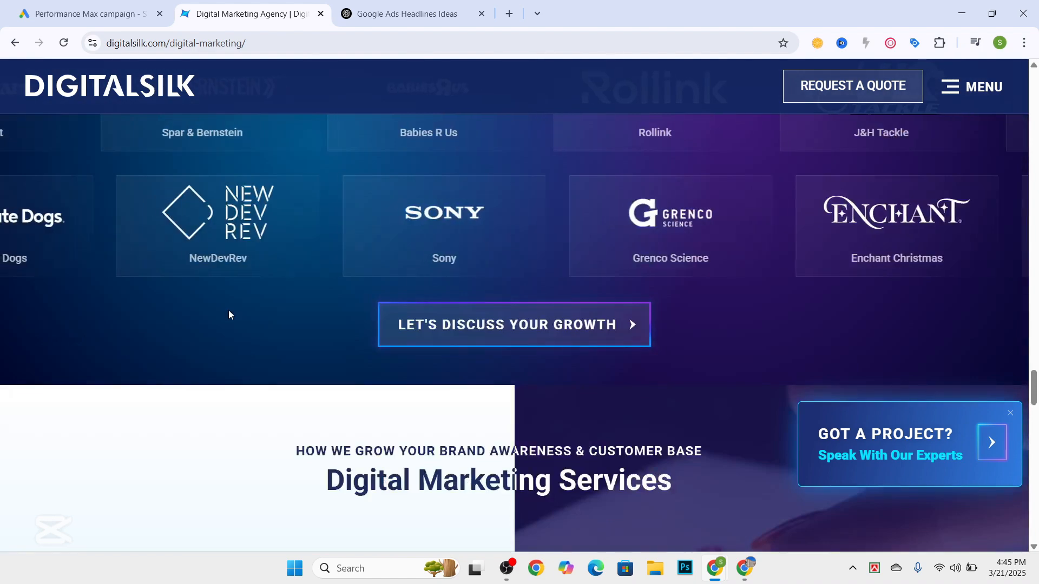
{"action": "scroll", "coordinate": [231, 304], "scroll_direction": "down", "scroll_amount": 15}
{"action": "scroll", "coordinate": [237, 297], "scroll_direction": "down", "scroll_amount": 10}
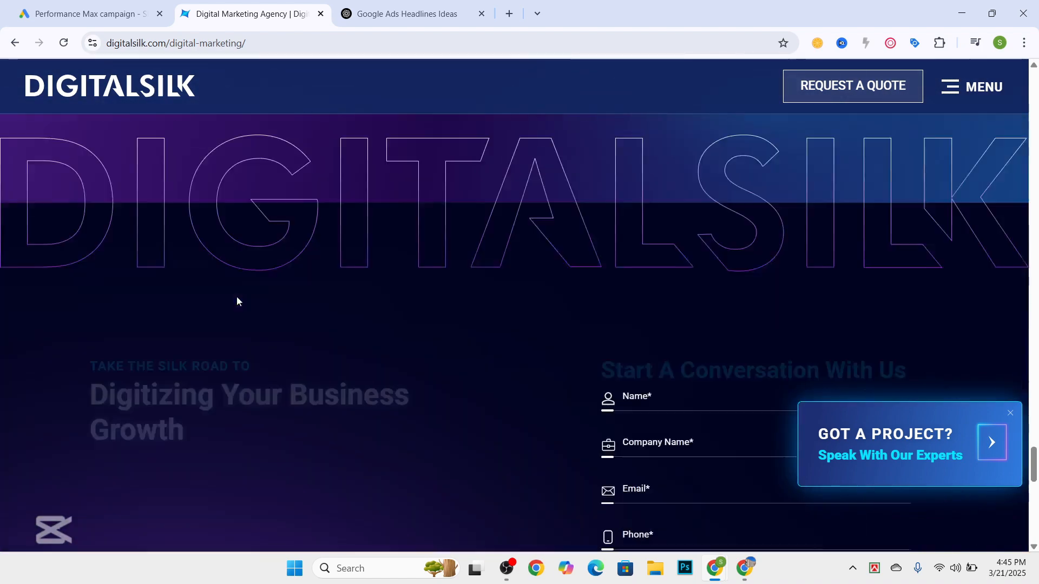
{"action": "scroll", "coordinate": [578, 293], "scroll_direction": "down", "scroll_amount": 3}
{"action": "scroll", "coordinate": [578, 293], "scroll_direction": "down", "scroll_amount": 3}
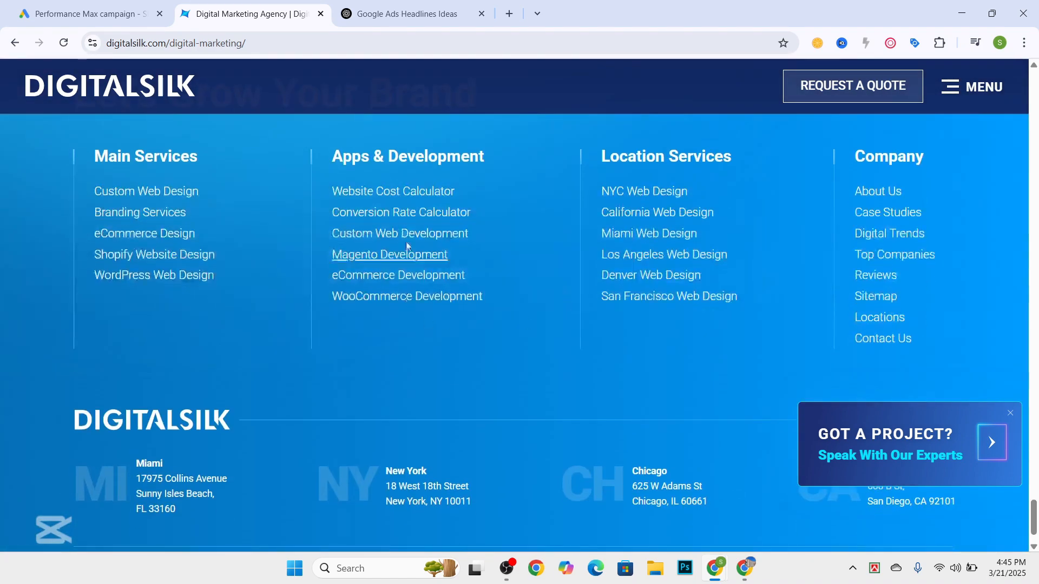
{"action": "scroll", "coordinate": [436, 281], "scroll_direction": "down", "scroll_amount": 1}
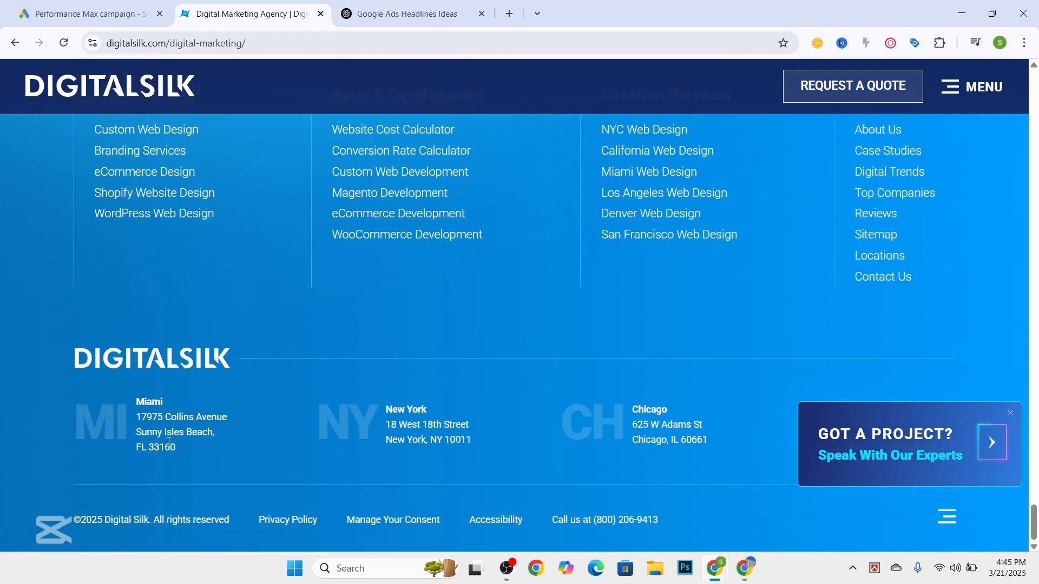
{"action": "left_click", "coordinate": [311, 520]}
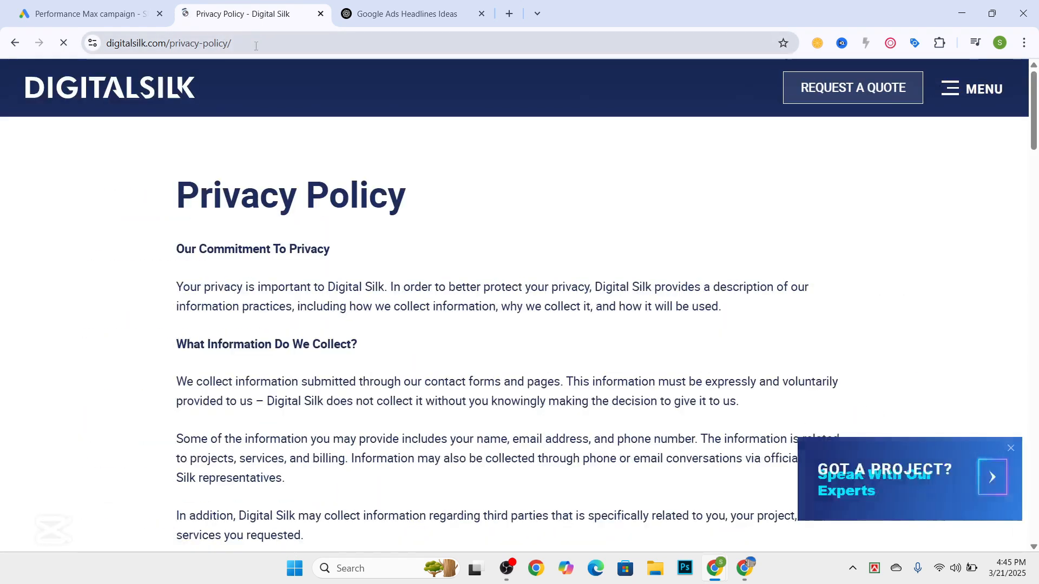
{"action": "left_click", "coordinate": [101, 48]}
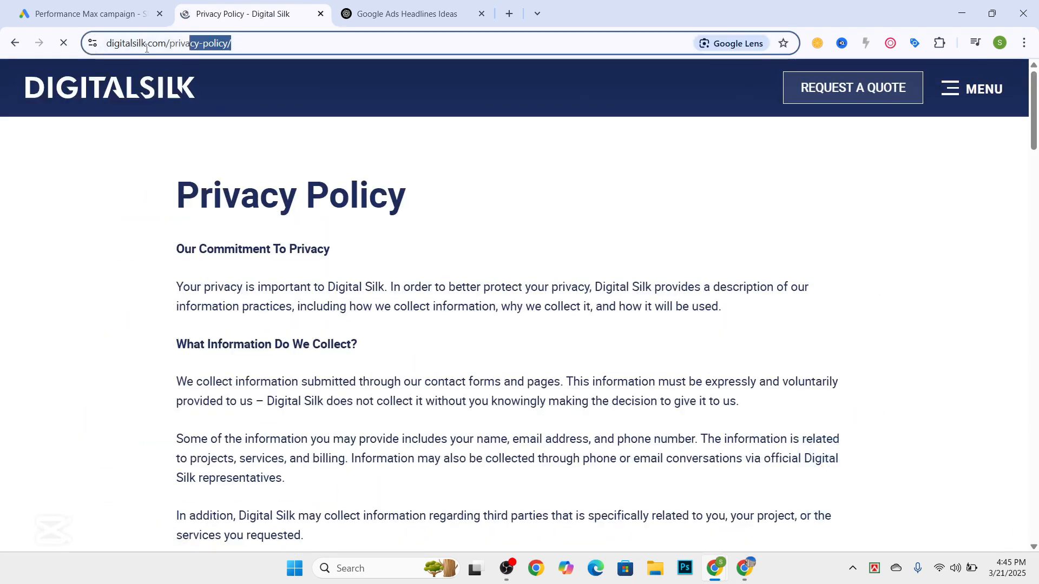
{"action": "right_click", "coordinate": [116, 44]}
{"action": "left_click", "coordinate": [172, 173]}
{"action": "left_click", "coordinate": [66, 2]}
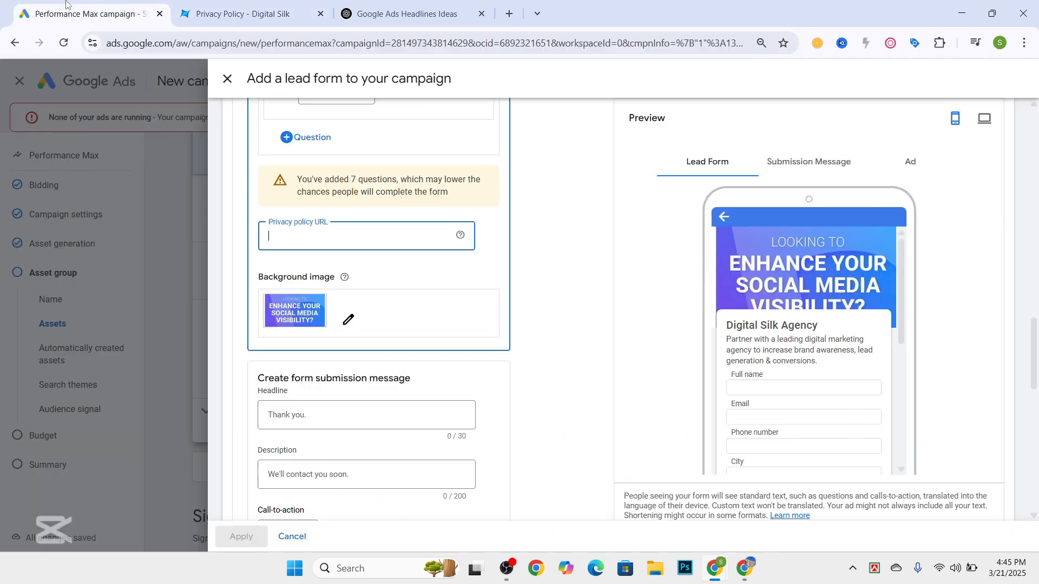
{"action": "key", "text": "ctrl+v"}
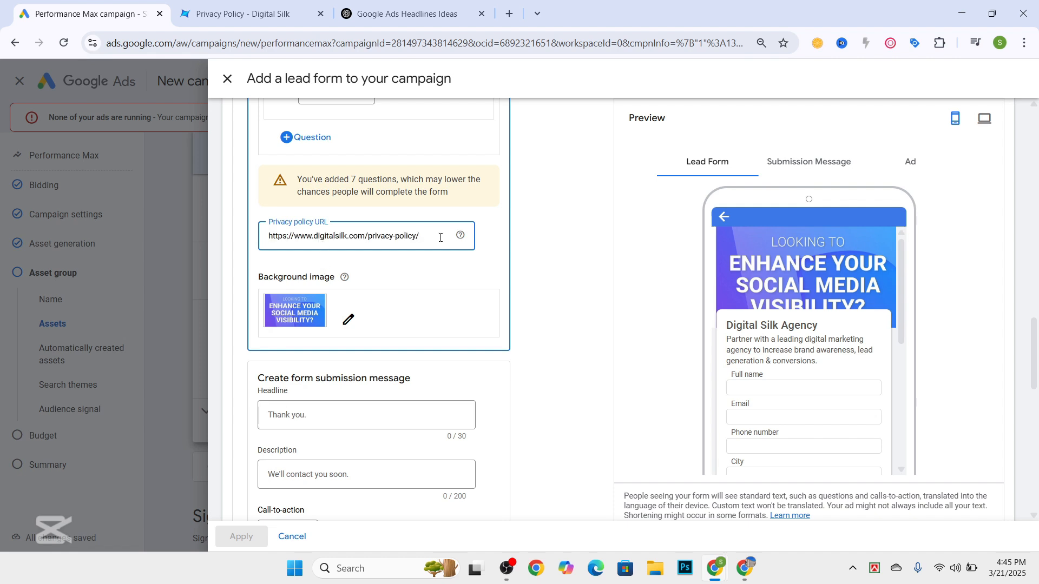
{"action": "left_click", "coordinate": [547, 221]}
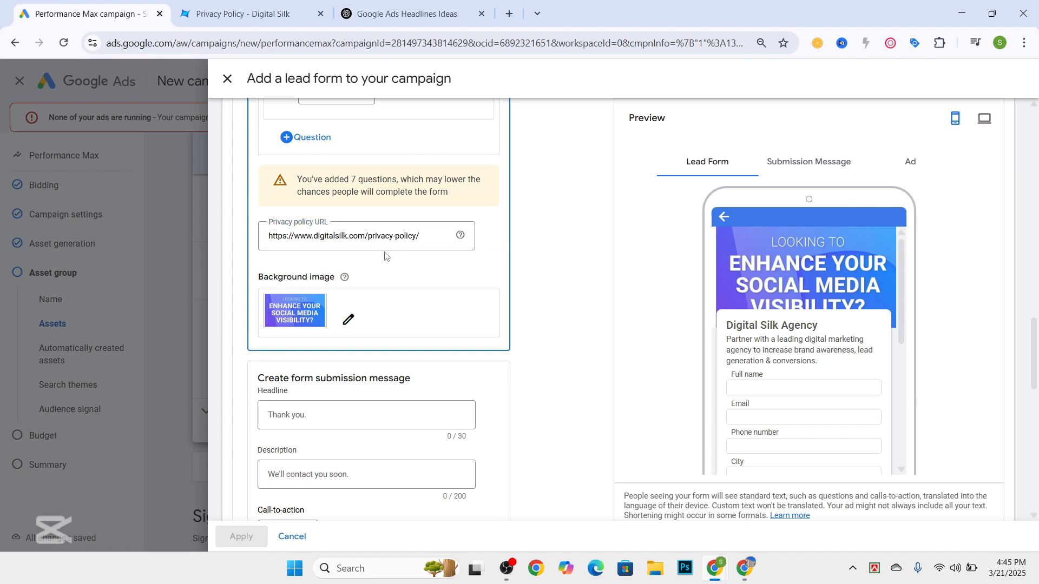
Set the form submission message's headline to "Thank You for your Submission".
{"action": "scroll", "coordinate": [374, 266], "scroll_direction": "down", "scroll_amount": 2}
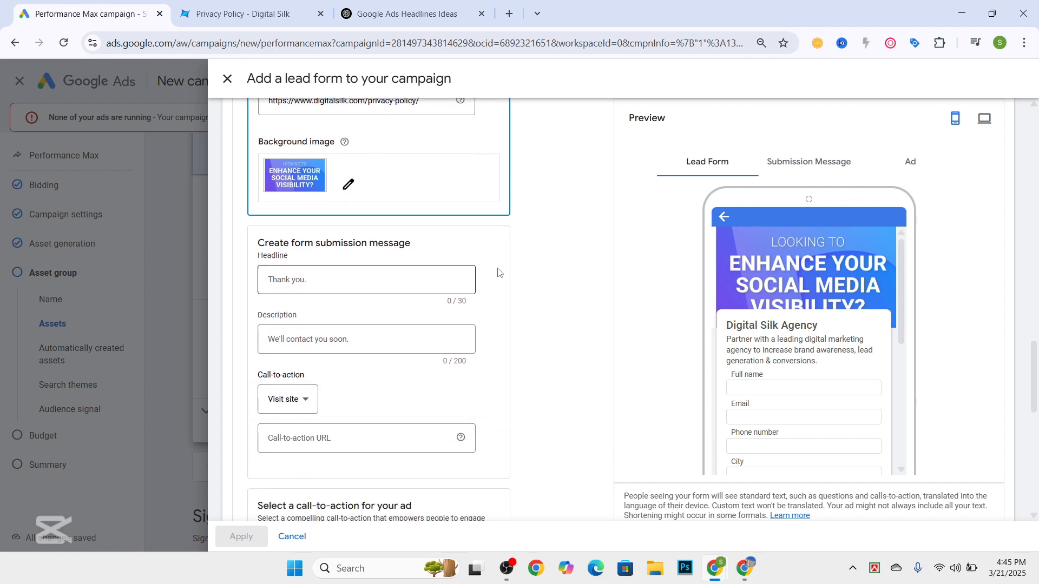
{"action": "left_click", "coordinate": [341, 268]}
{"action": "left_click_drag", "start_coordinate": [258, 243], "coordinate": [433, 244]}
{"action": "left_click", "coordinate": [311, 277]}
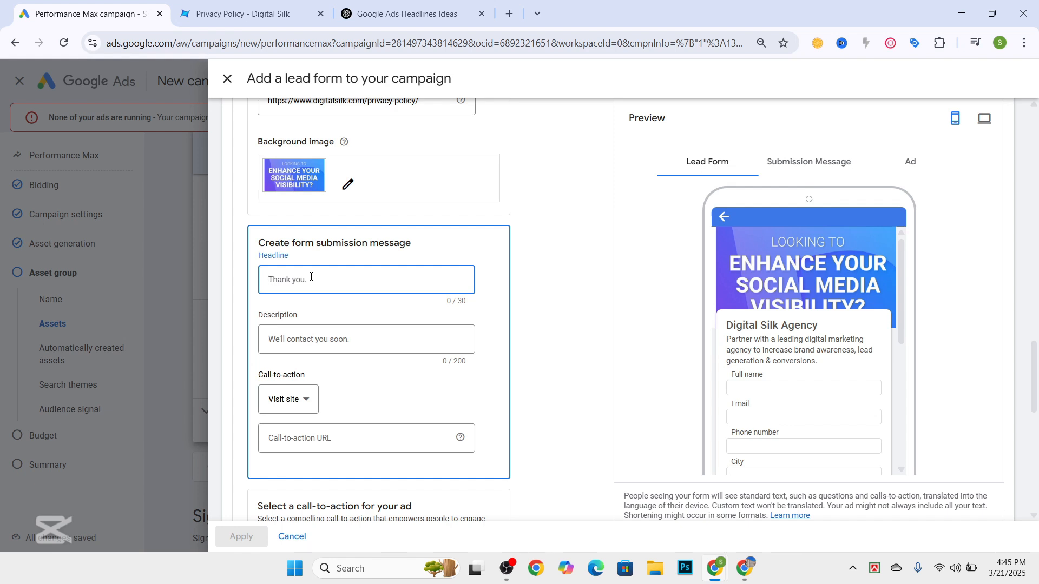
{"action": "type", "text": "Thank"}
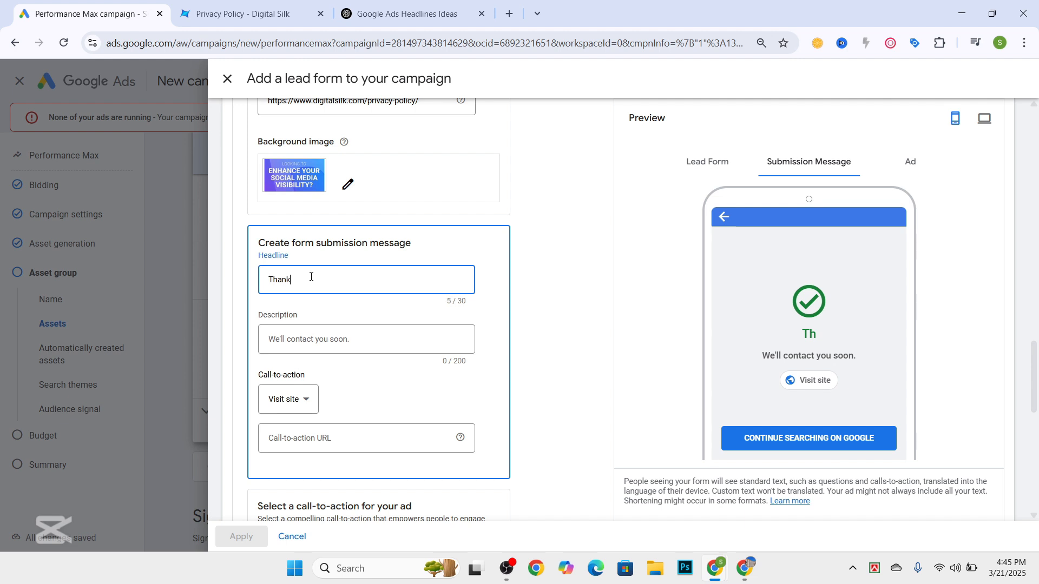
{"action": "key", "text": "BackSpace"}
{"action": "key", "text": "BackSpace"}
{"action": "key", "text": "BackSpace"}
{"action": "key", "text": "BackSpace"}
{"action": "key", "text": "BackSpace"}
{"action": "type", "text": "You for  you"}
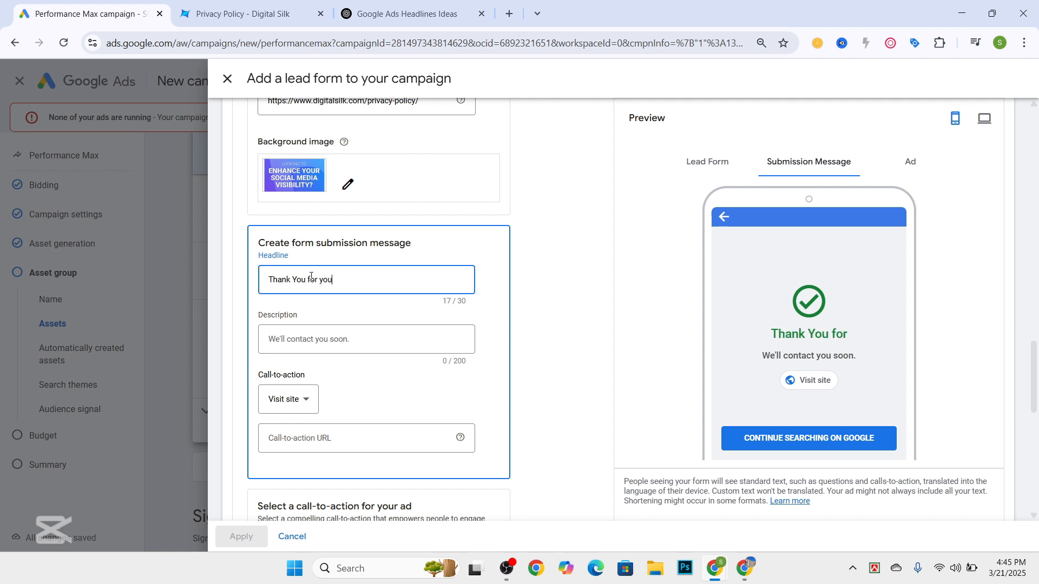
{"action": "type", "text": "r Submission"}
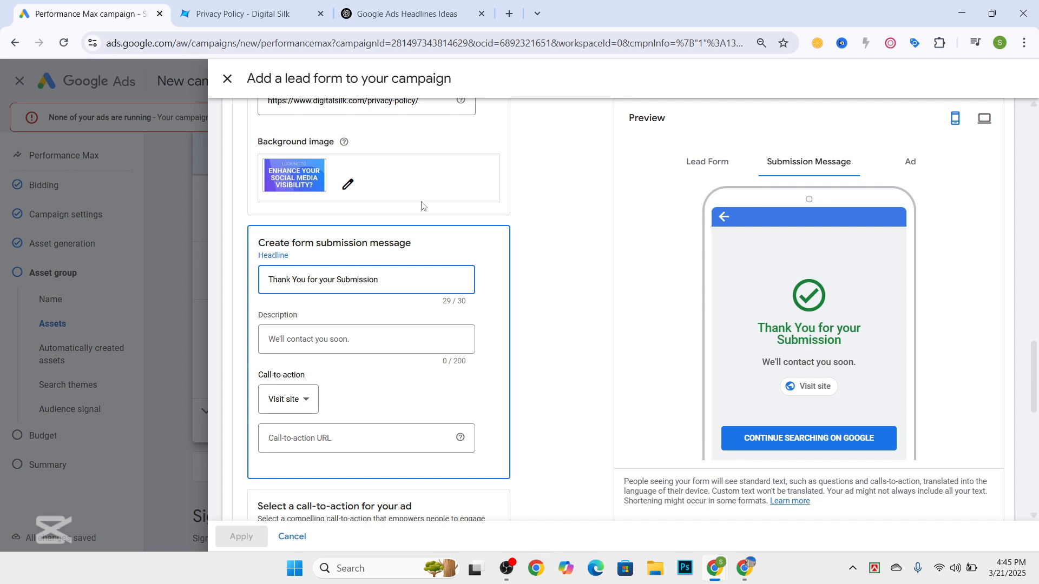
Set the form submission message's description to "My Seminar Date: 25/03/2025".
{"action": "scroll", "coordinate": [357, 317], "scroll_direction": "down", "scroll_amount": 1}
{"action": "left_click", "coordinate": [346, 273]}
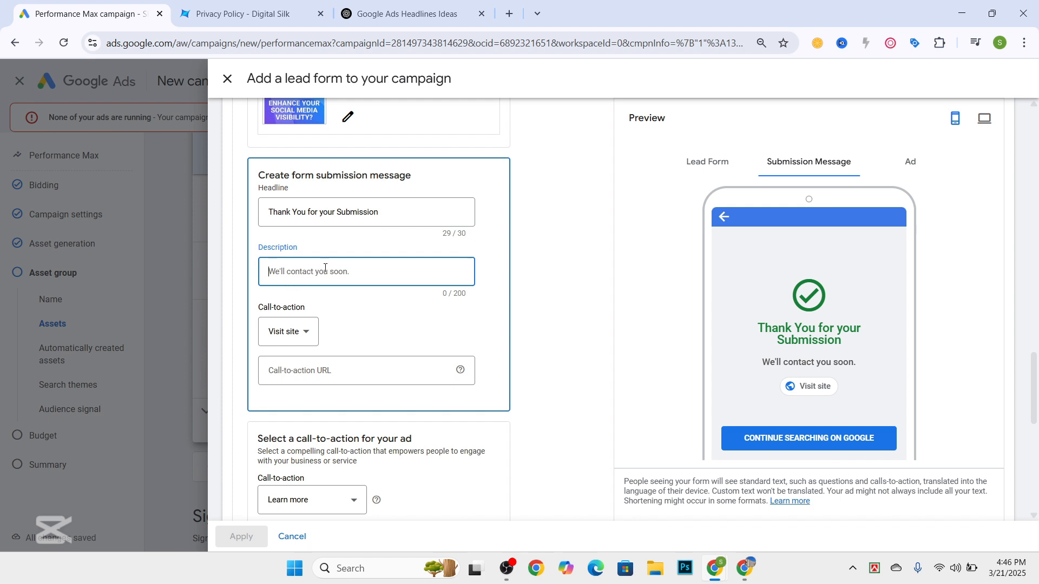
{"action": "type", "text": "My Semi"}
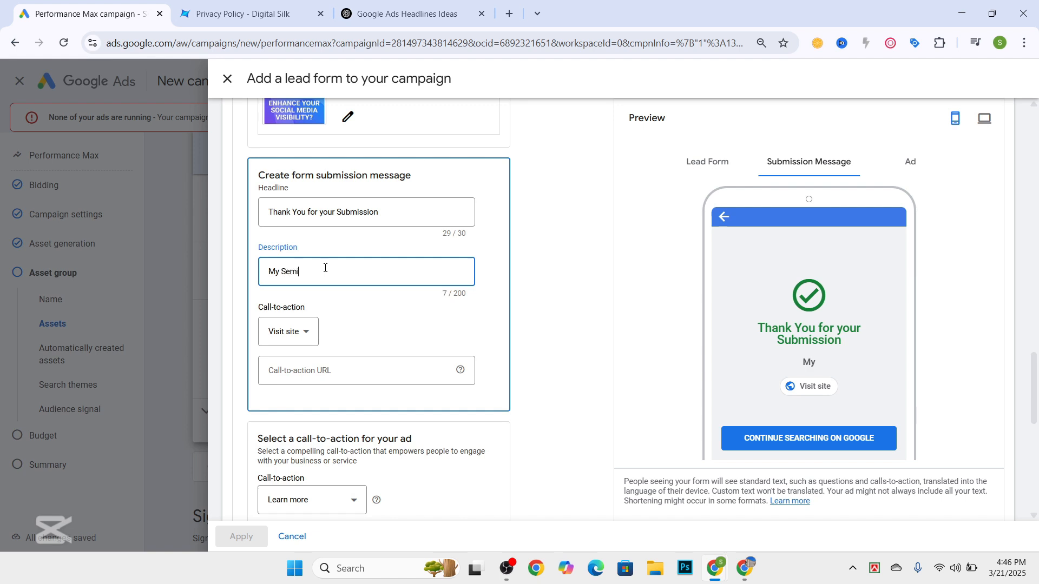
{"action": "type", "text": "nar Date: 25/03/2025"}
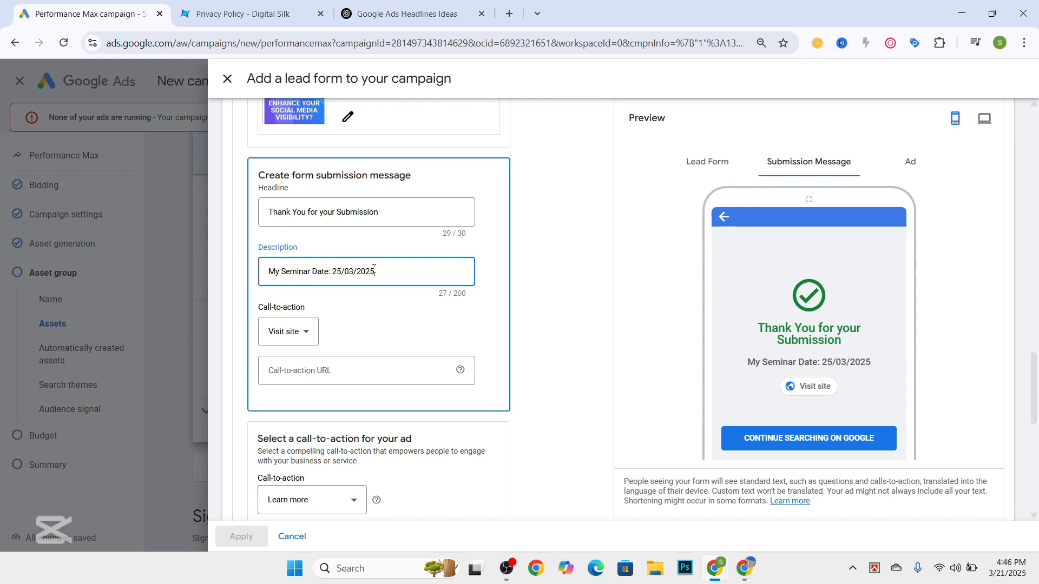
Try Learn more and then Download as the submission message's call-to-action.
{"action": "scroll", "coordinate": [374, 269], "scroll_direction": "down", "scroll_amount": 3}
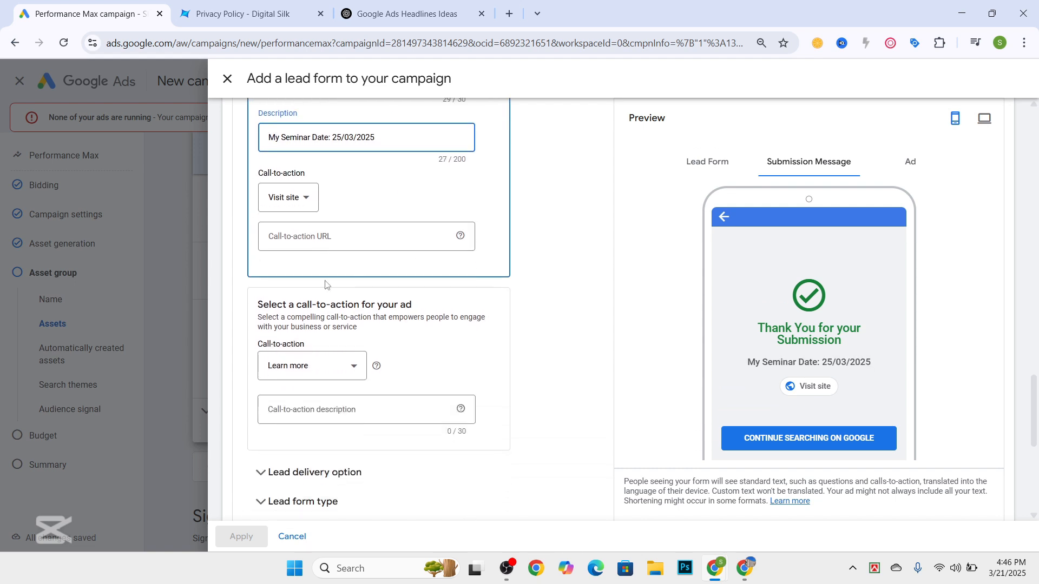
{"action": "left_click", "coordinate": [302, 199]}
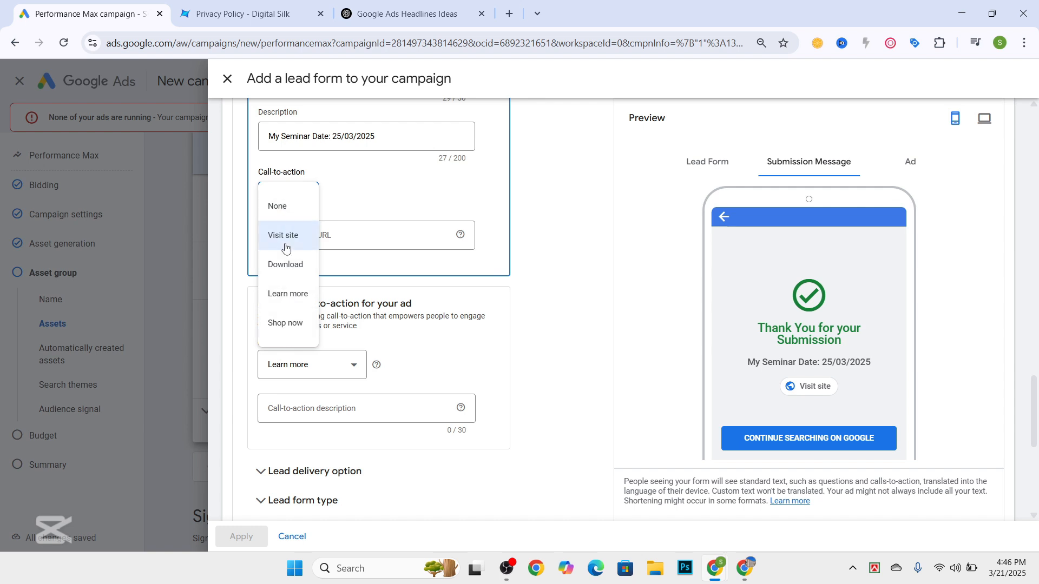
{"action": "left_click", "coordinate": [286, 294]}
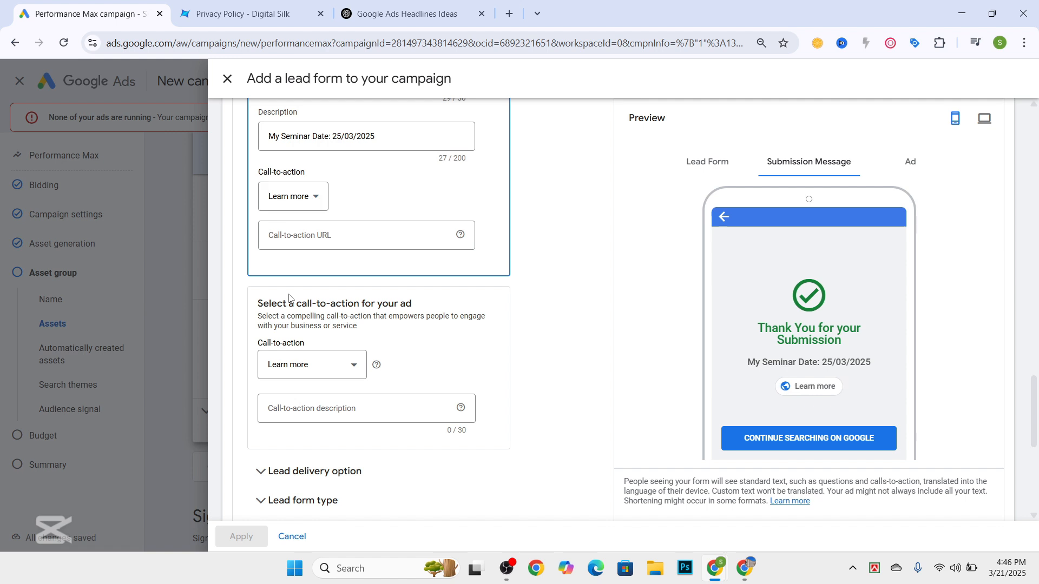
{"action": "left_click", "coordinate": [301, 246]}
{"action": "scroll", "coordinate": [301, 203], "scroll_direction": "up", "scroll_amount": 1}
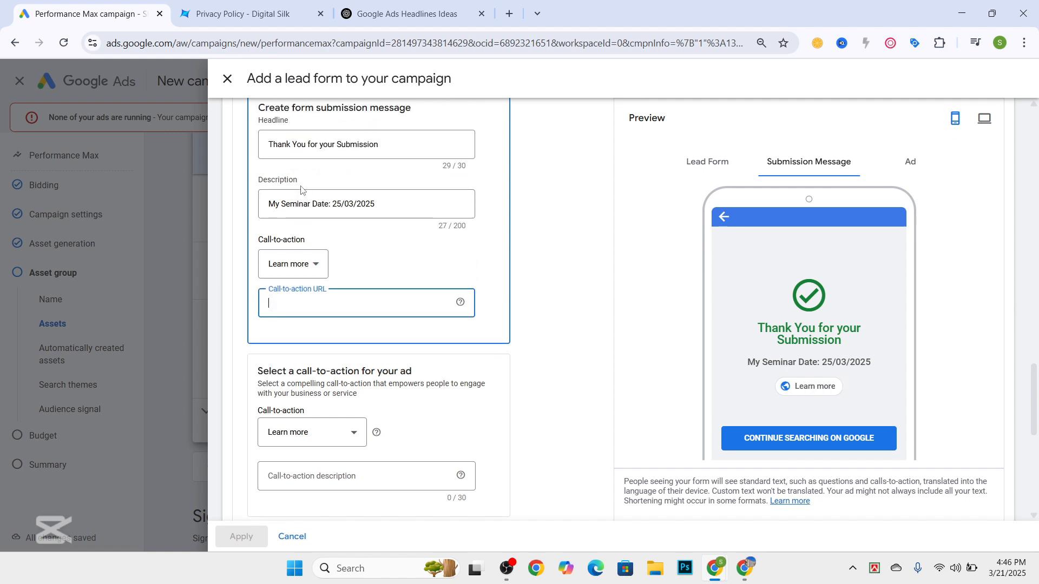
{"action": "left_click", "coordinate": [307, 265]}
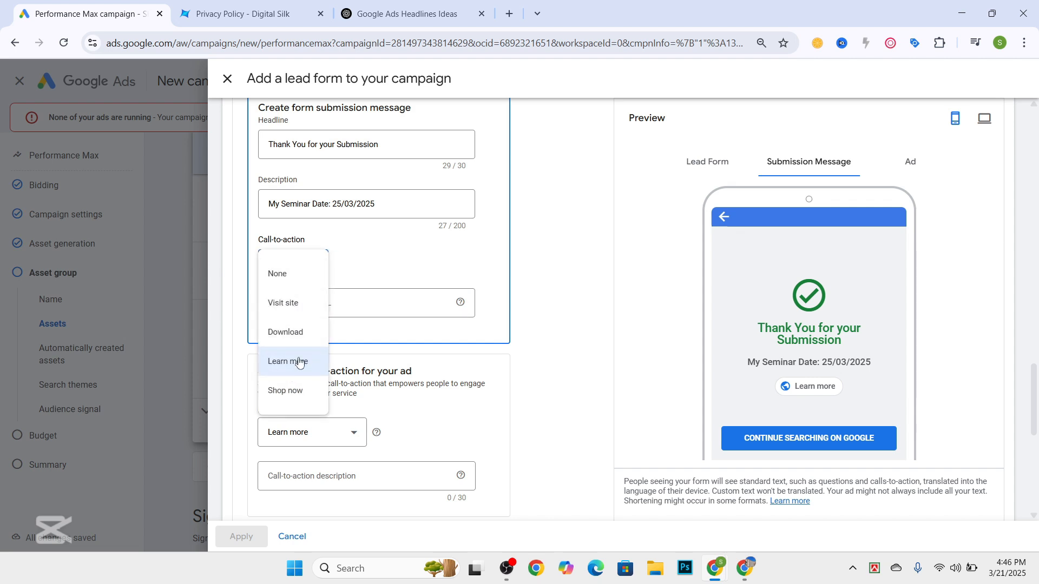
{"action": "left_click", "coordinate": [296, 325]}
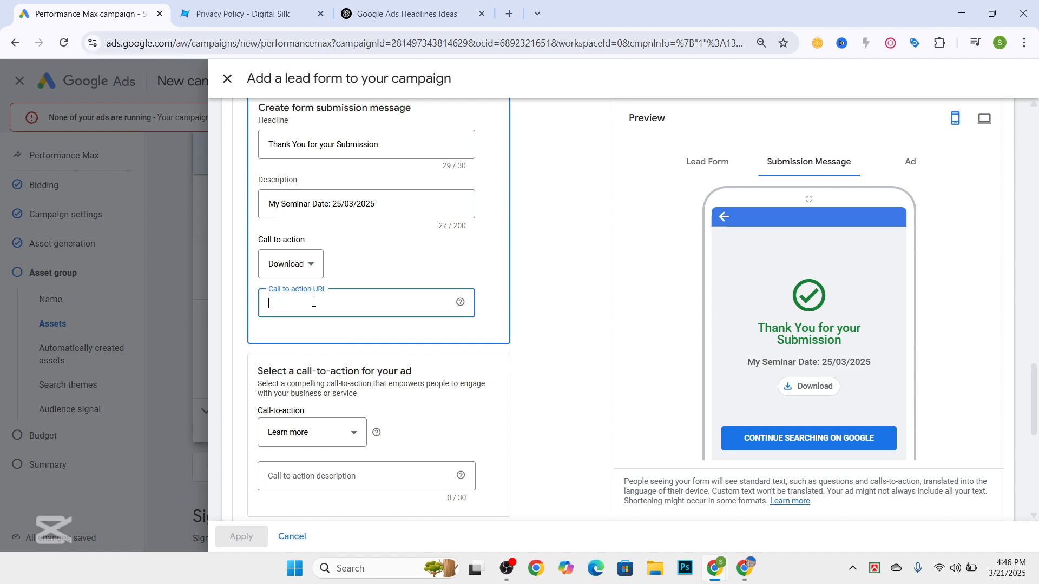
{"action": "scroll", "coordinate": [313, 306], "scroll_direction": "up", "scroll_amount": 5}
{"action": "scroll", "coordinate": [313, 306], "scroll_direction": "down", "scroll_amount": 4}
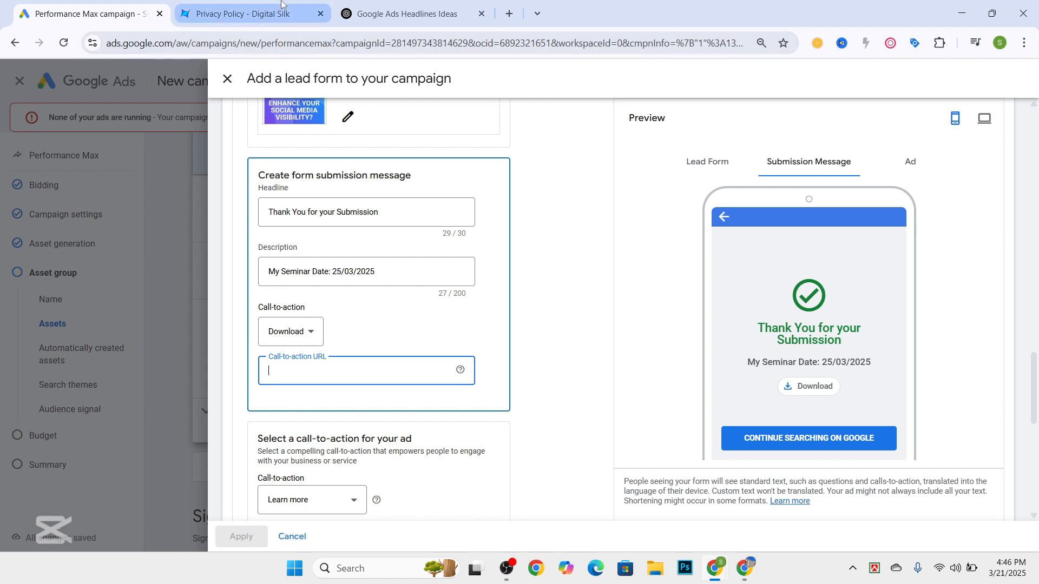
Switch to the Digital Silk website and open its Website Cost Calculator page from the page footer.
{"action": "mouse_move", "coordinate": [281, 3]}
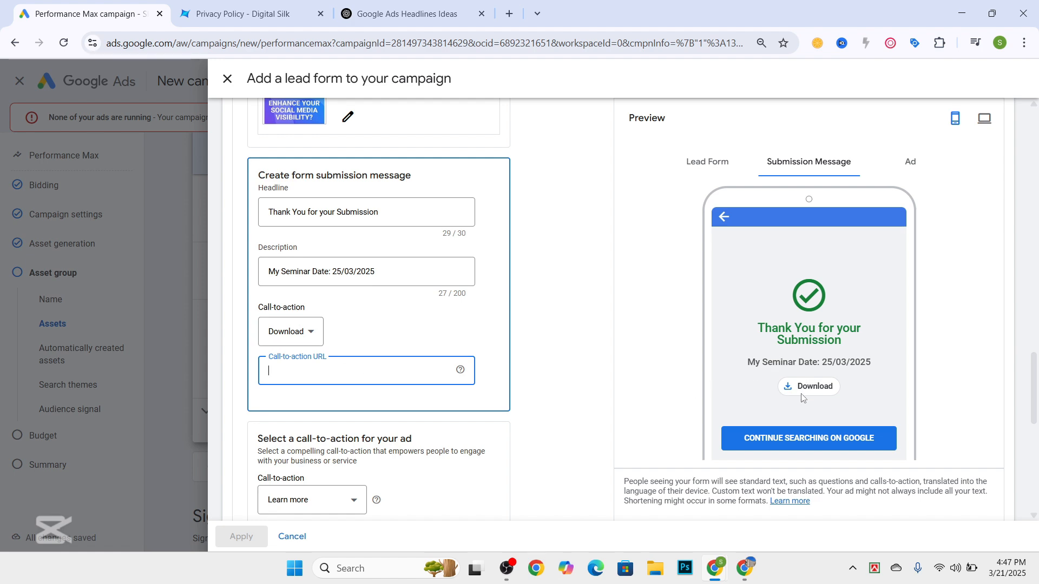
{"action": "left_click", "coordinate": [233, 13]}
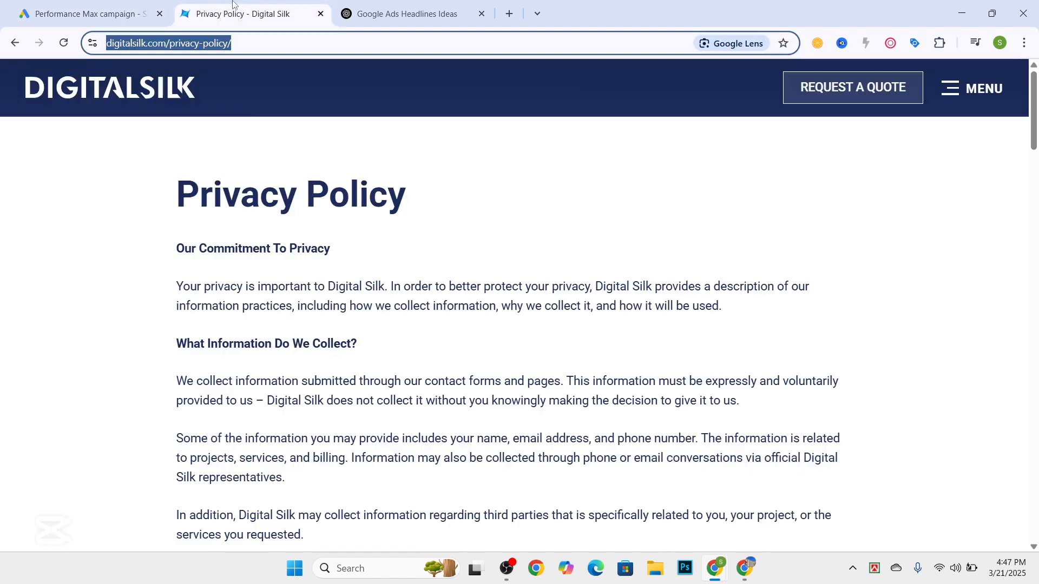
{"action": "scroll", "coordinate": [227, 304], "scroll_direction": "down", "scroll_amount": 20}
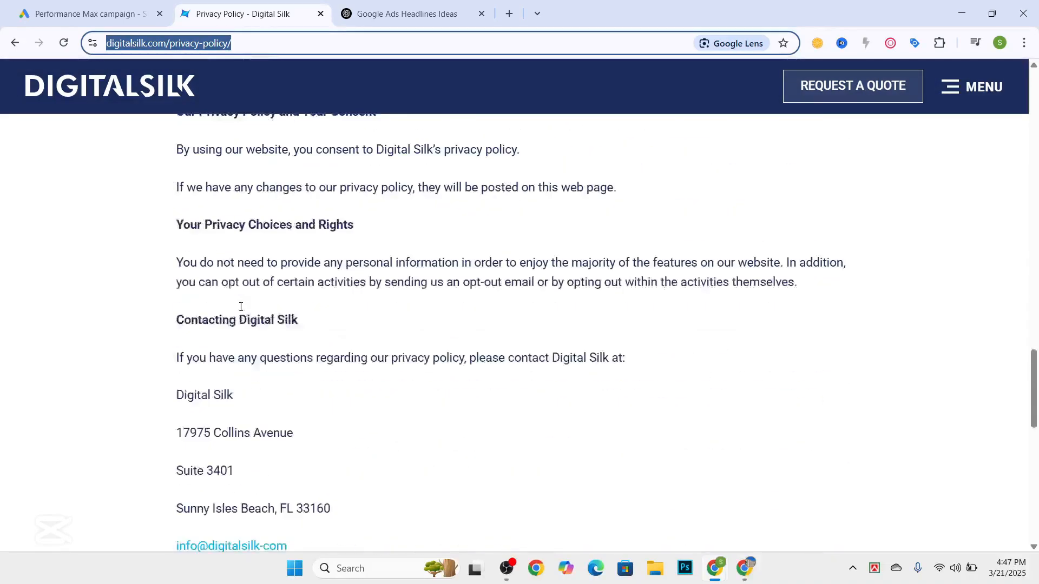
{"action": "scroll", "coordinate": [215, 267], "scroll_direction": "down", "scroll_amount": 6}
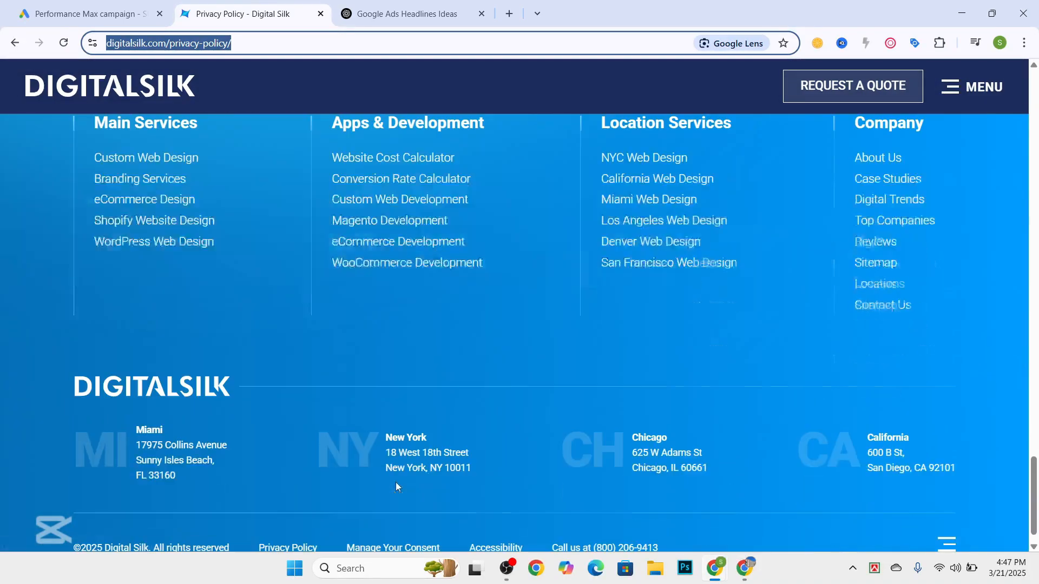
{"action": "scroll", "coordinate": [168, 245], "scroll_direction": "up", "scroll_amount": 1}
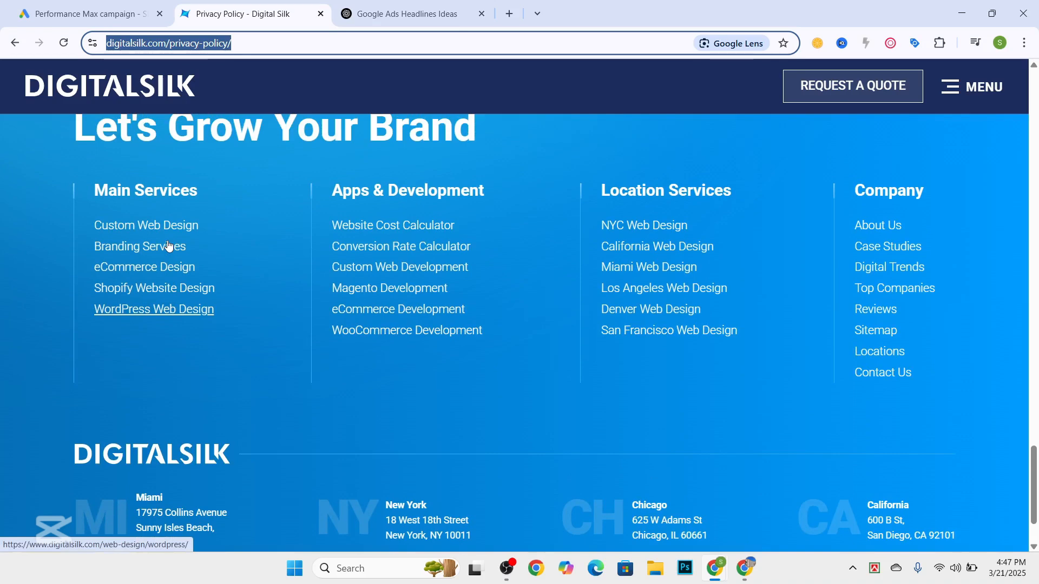
{"action": "left_click", "coordinate": [389, 227]}
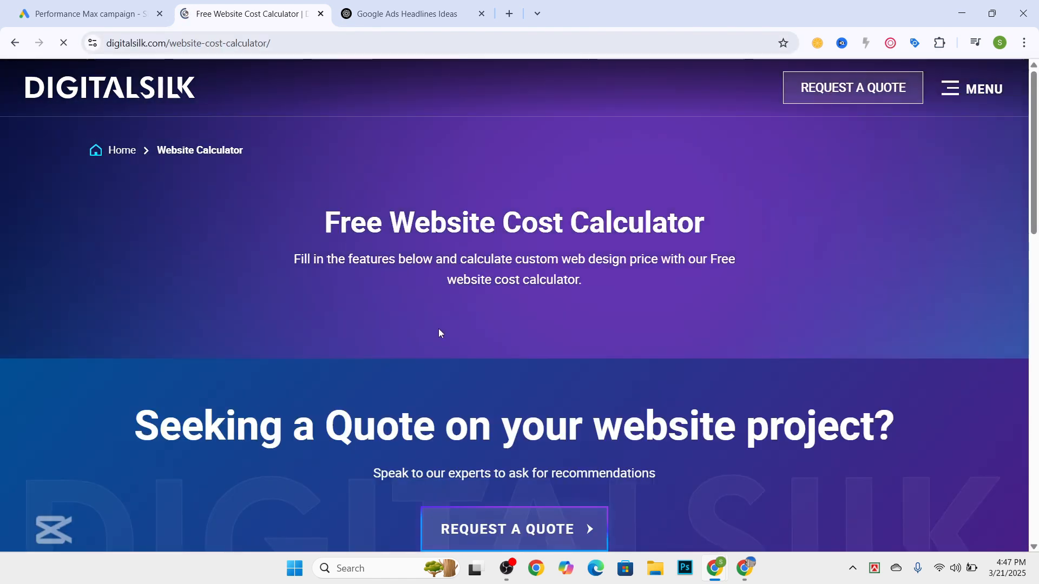
{"action": "scroll", "coordinate": [439, 329], "scroll_direction": "down", "scroll_amount": 6}
{"action": "scroll", "coordinate": [367, 196], "scroll_direction": "down", "scroll_amount": 5}
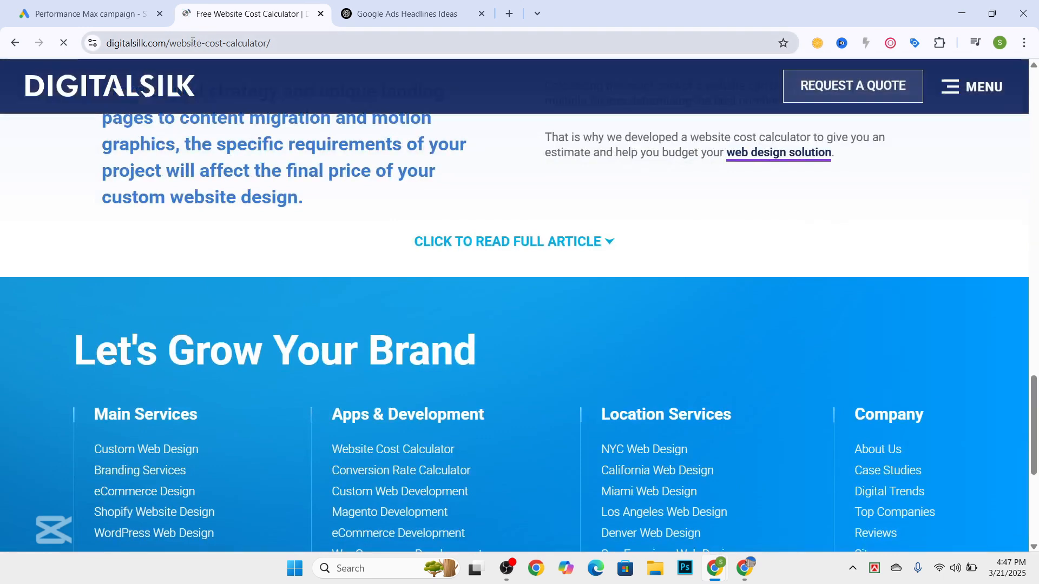
{"action": "left_click", "coordinate": [191, 44]}
{"action": "right_click", "coordinate": [192, 43]}
{"action": "left_click", "coordinate": [246, 171]}
{"action": "key", "text": "ctrl+shift+Tab"}
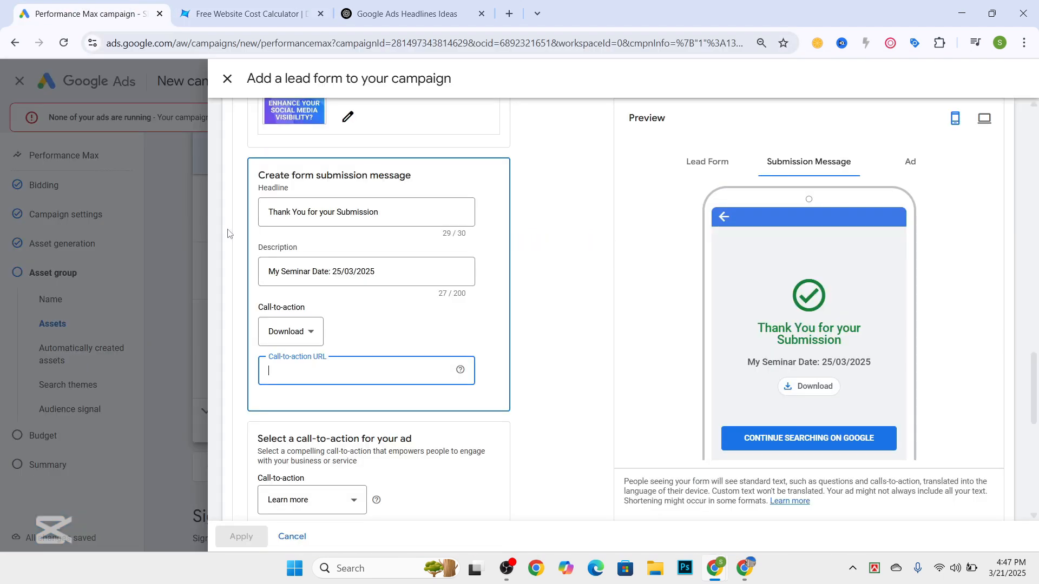
{"action": "key", "text": "ctrl+v"}
Set the submission message's call-to-action to Learn more and check the description and call-to-action in the preview.
{"action": "left_click", "coordinate": [303, 331]}
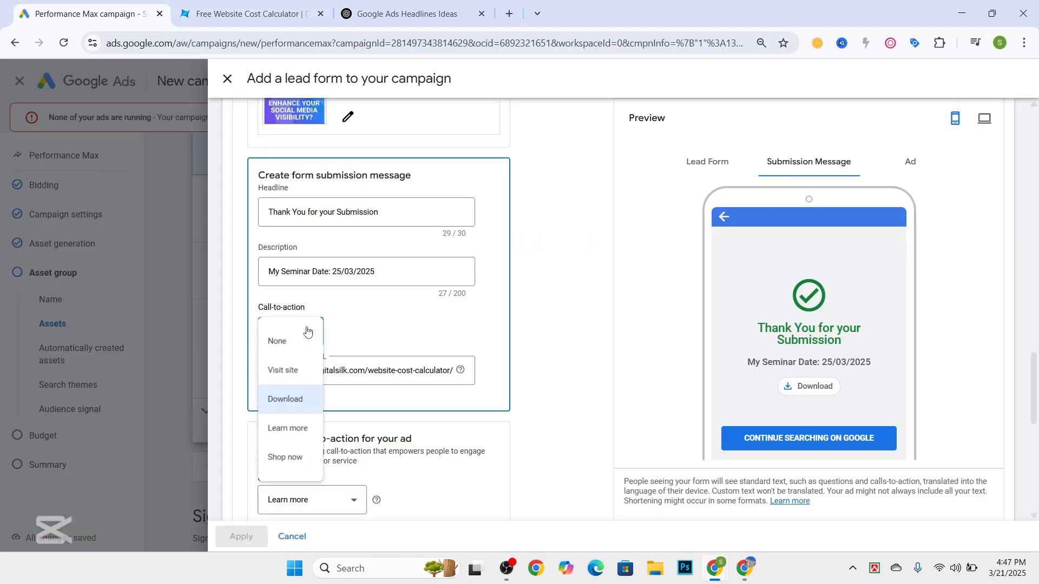
{"action": "left_click", "coordinate": [288, 429]}
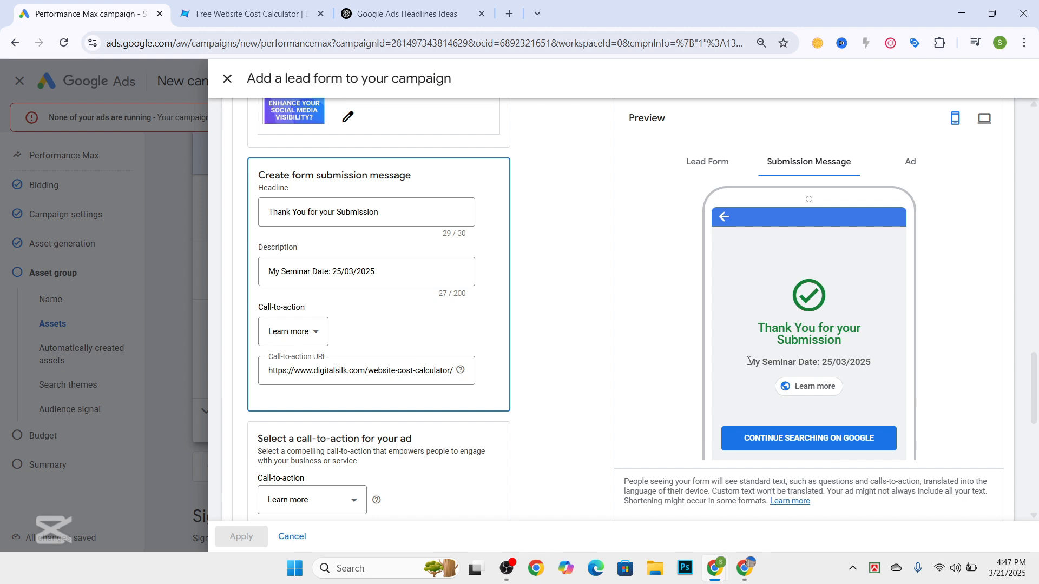
{"action": "left_click_drag", "start_coordinate": [748, 362], "coordinate": [870, 362]}
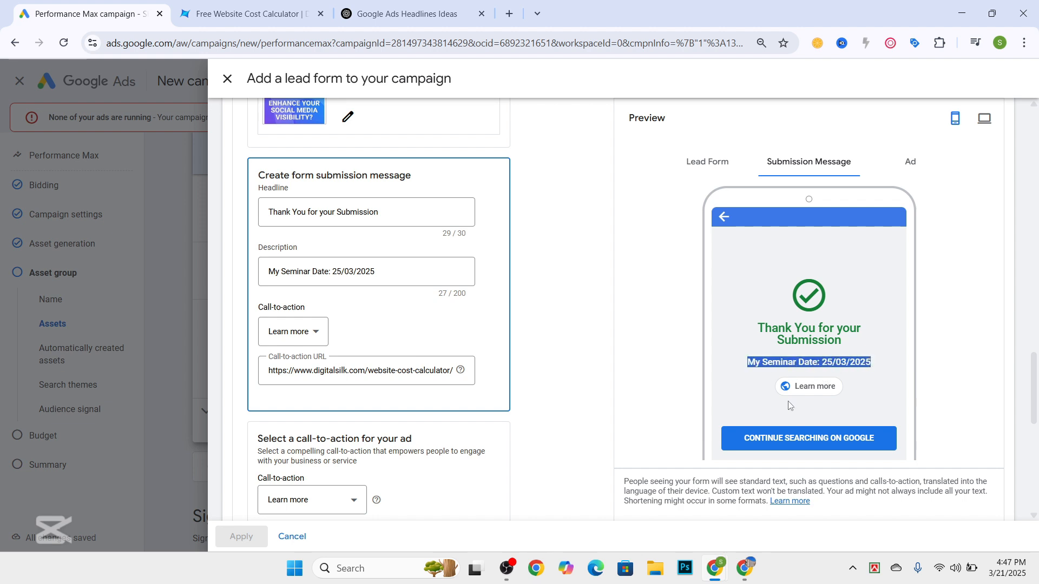
{"action": "left_click_drag", "start_coordinate": [780, 387], "coordinate": [827, 401]}
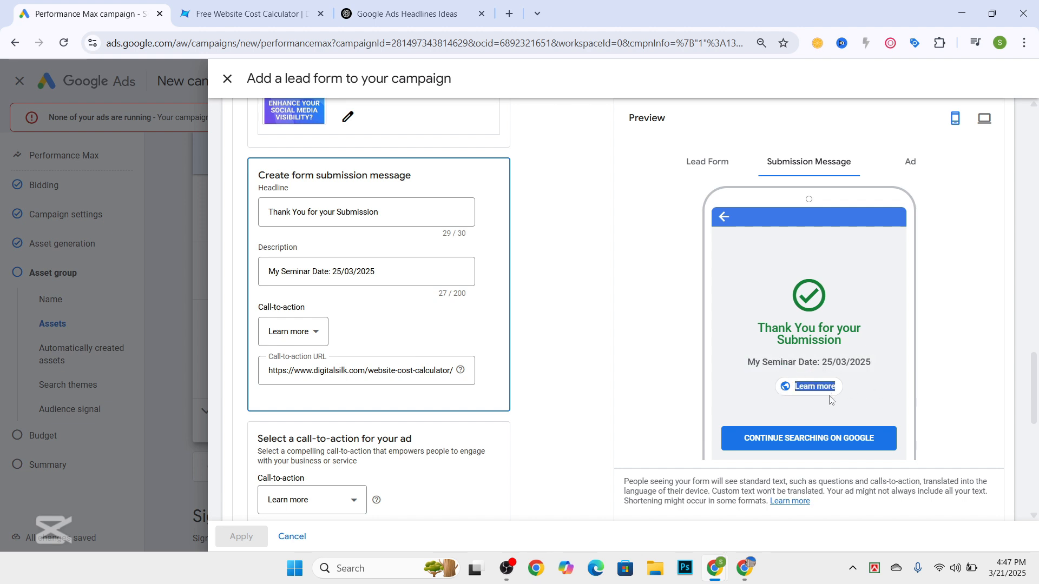
Set the lead form ad's call-to-action to Sign up.
{"action": "scroll", "coordinate": [314, 336], "scroll_direction": "down", "scroll_amount": 1}
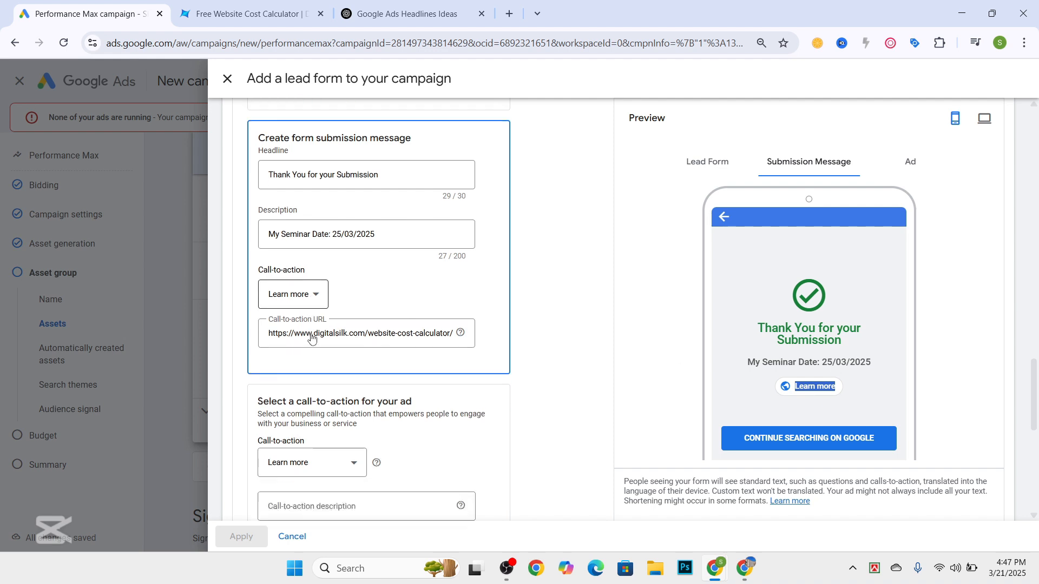
{"action": "scroll", "coordinate": [336, 321], "scroll_direction": "down", "scroll_amount": 2}
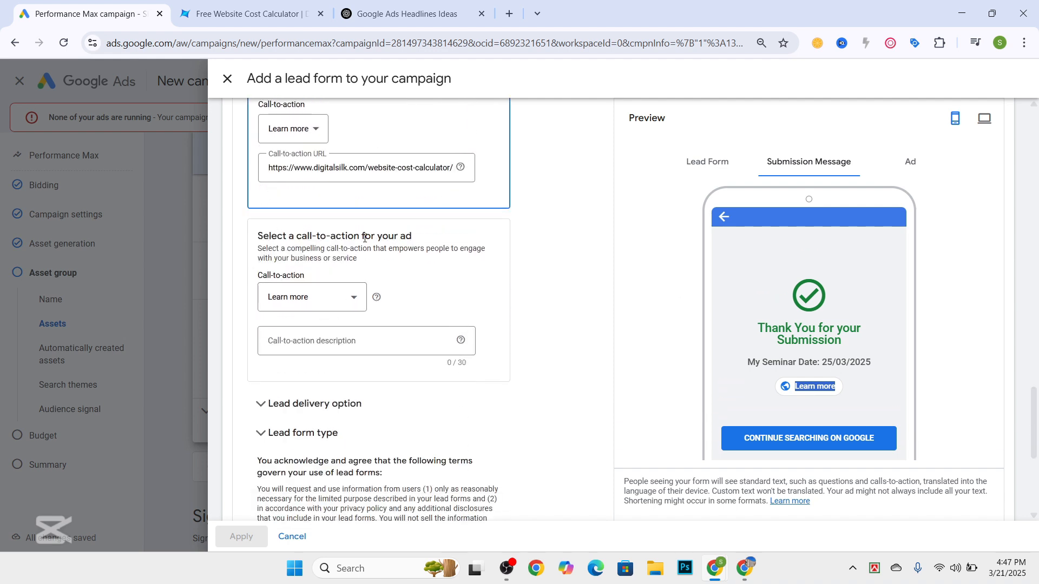
{"action": "left_click_drag", "start_coordinate": [252, 244], "coordinate": [389, 249]}
{"action": "scroll", "coordinate": [368, 260], "scroll_direction": "up", "scroll_amount": 1}
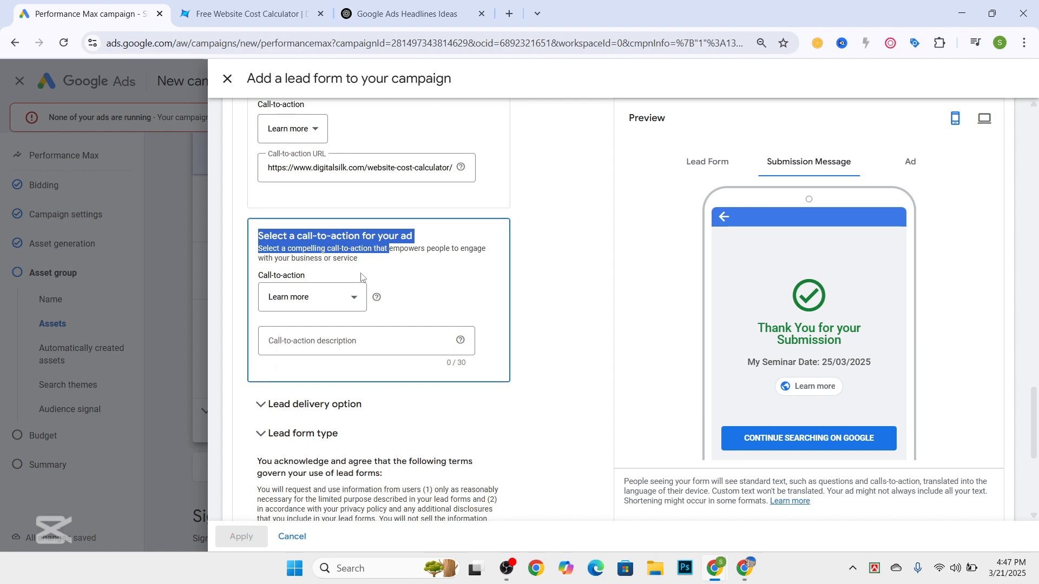
{"action": "scroll", "coordinate": [314, 239], "scroll_direction": "up", "scroll_amount": 3}
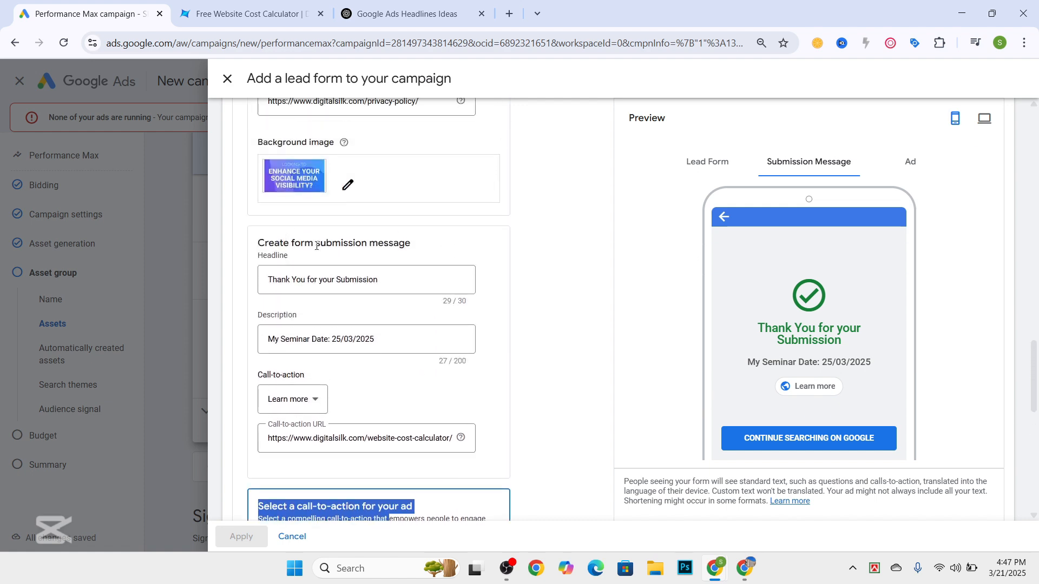
{"action": "scroll", "coordinate": [301, 195], "scroll_direction": "down", "scroll_amount": 4}
{"action": "scroll", "coordinate": [301, 195], "scroll_direction": "up", "scroll_amount": 1}
{"action": "scroll", "coordinate": [305, 187], "scroll_direction": "down", "scroll_amount": 2}
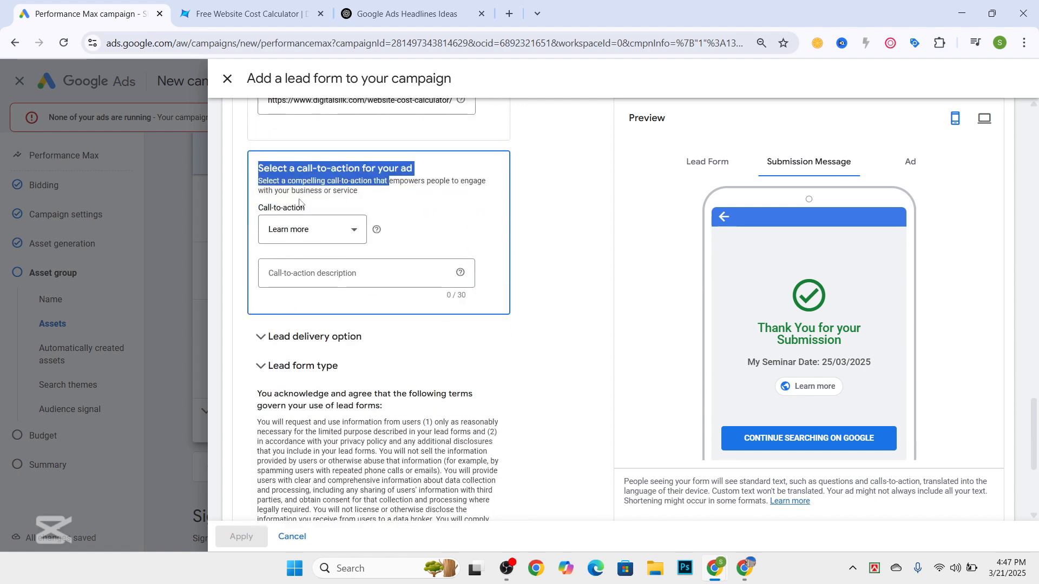
{"action": "left_click", "coordinate": [440, 173]}
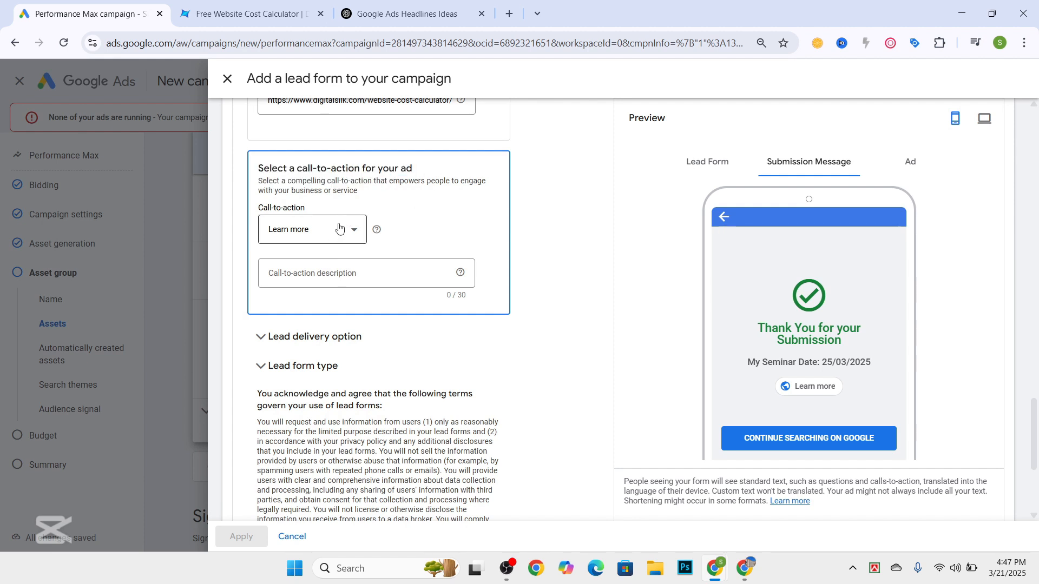
{"action": "scroll", "coordinate": [304, 348], "scroll_direction": "down", "scroll_amount": 4}
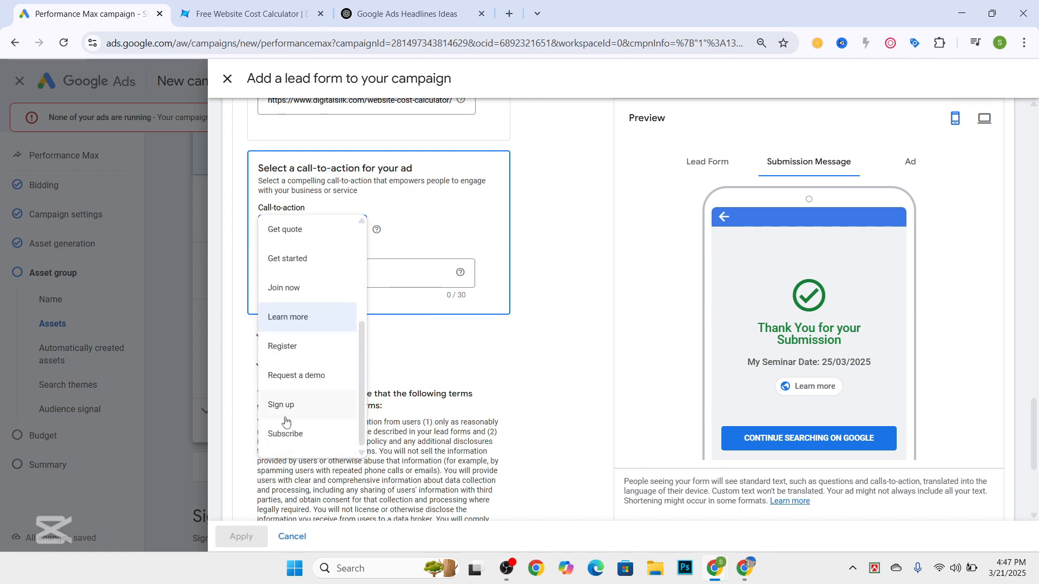
{"action": "left_click", "coordinate": [284, 412]}
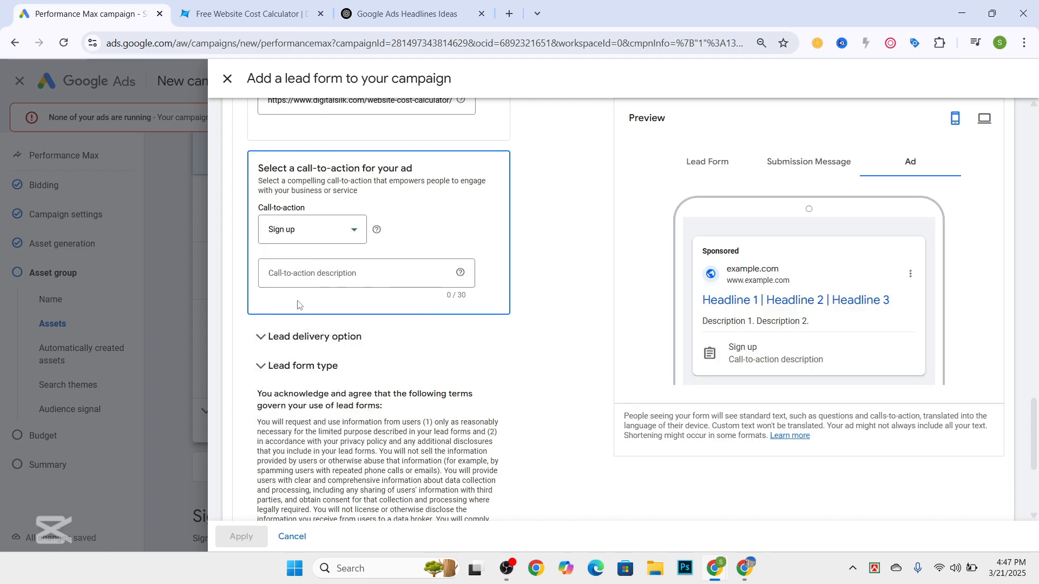
Switch the submission message's call-to-action to None and back to Learn more.
{"action": "scroll", "coordinate": [297, 305], "scroll_direction": "up", "scroll_amount": 3}
{"action": "scroll", "coordinate": [366, 333], "scroll_direction": "up", "scroll_amount": 2}
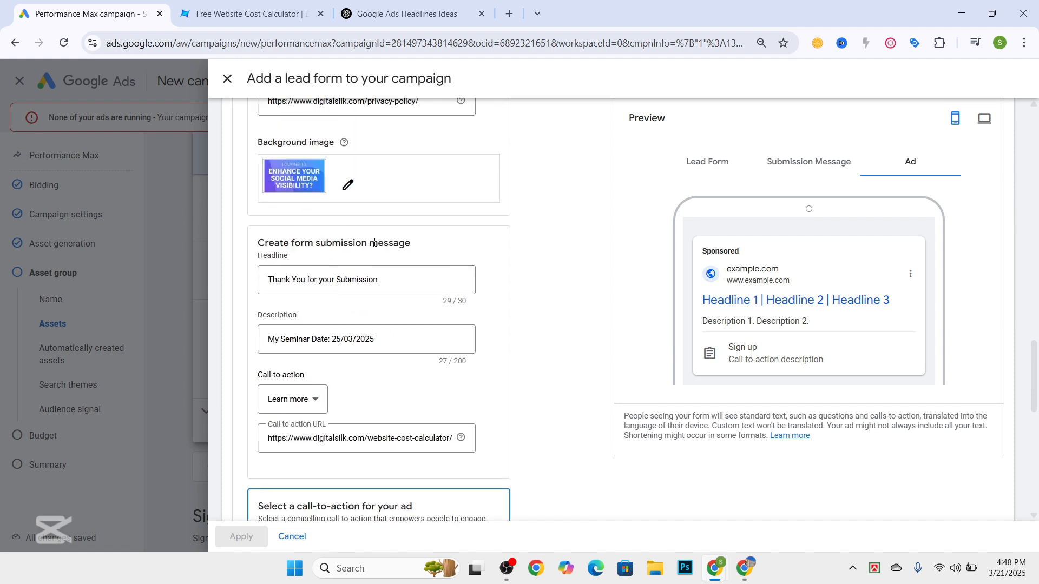
{"action": "left_click", "coordinate": [317, 403]}
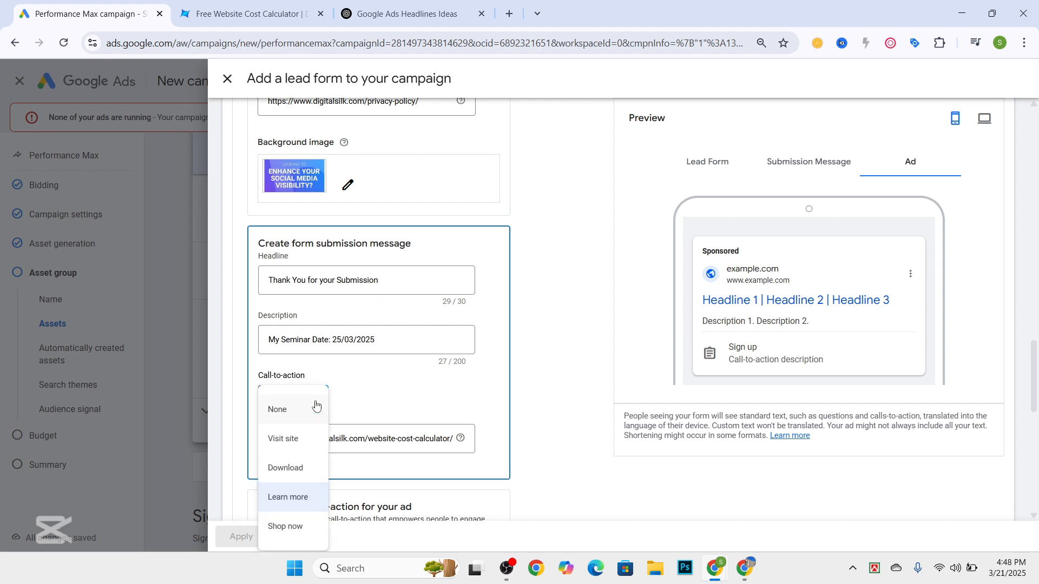
{"action": "left_click", "coordinate": [316, 407]}
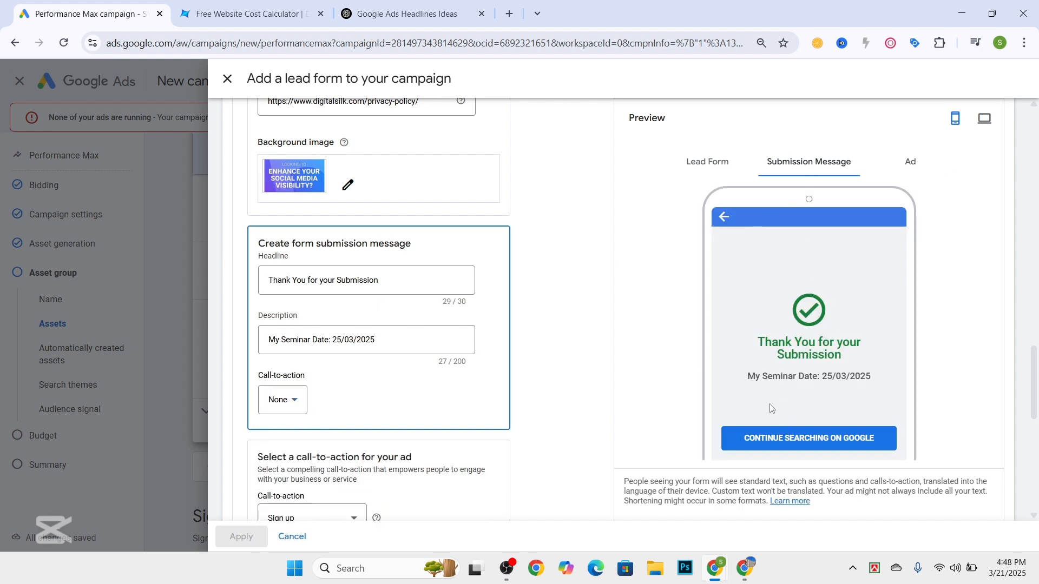
{"action": "left_click", "coordinate": [294, 402]}
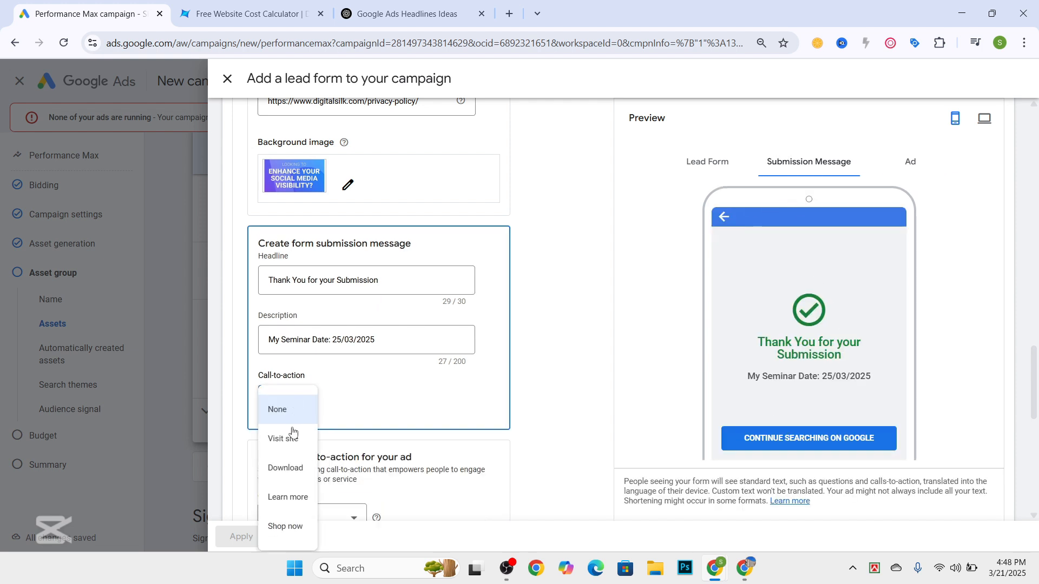
{"action": "left_click", "coordinate": [282, 497]}
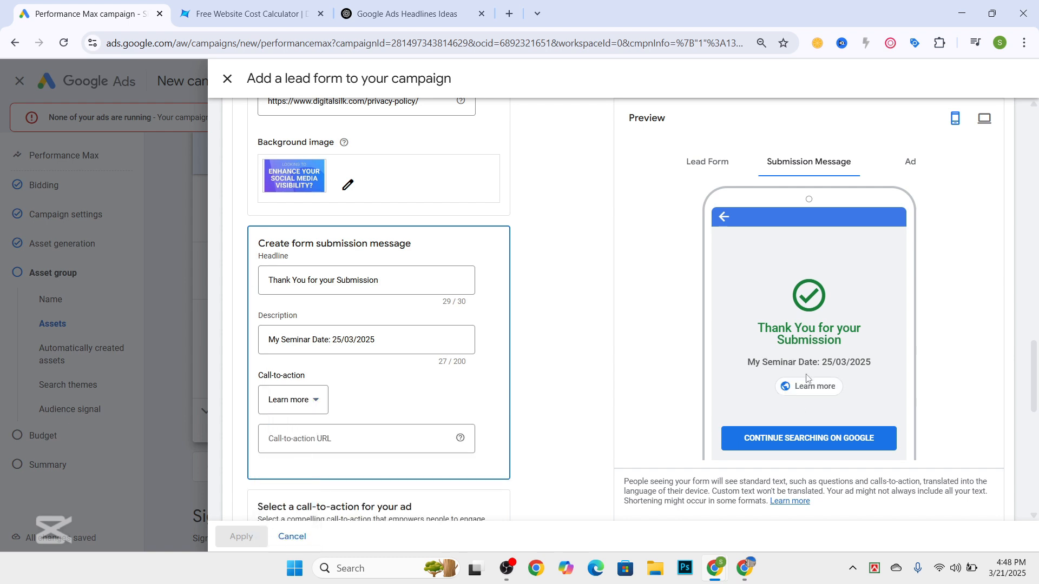
{"action": "scroll", "coordinate": [510, 396], "scroll_direction": "down", "scroll_amount": 1}
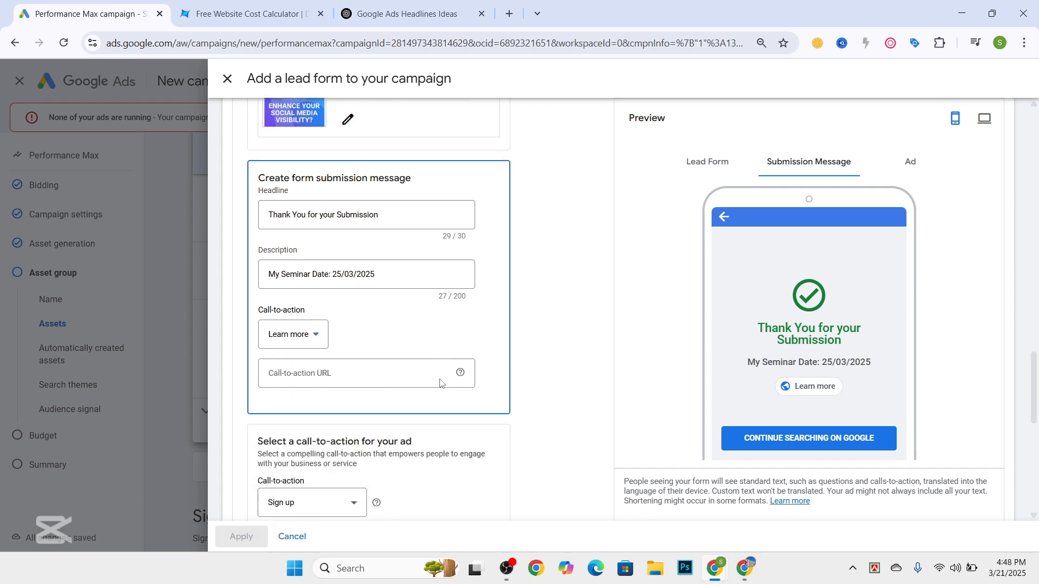
{"action": "left_click", "coordinate": [356, 370]}
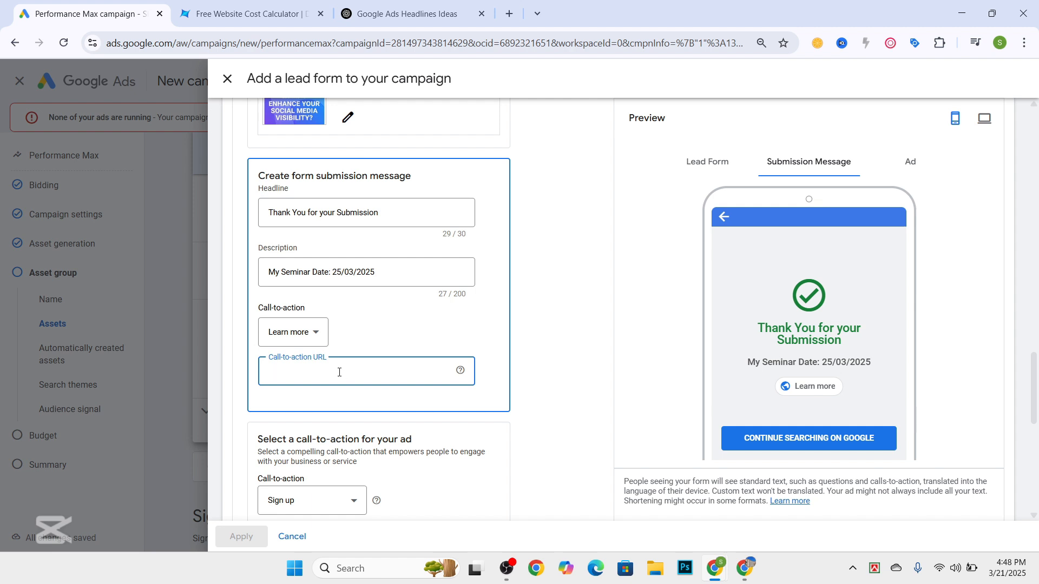
{"action": "type", "text": "CLick"}
{"action": "left_click", "coordinate": [403, 13]}
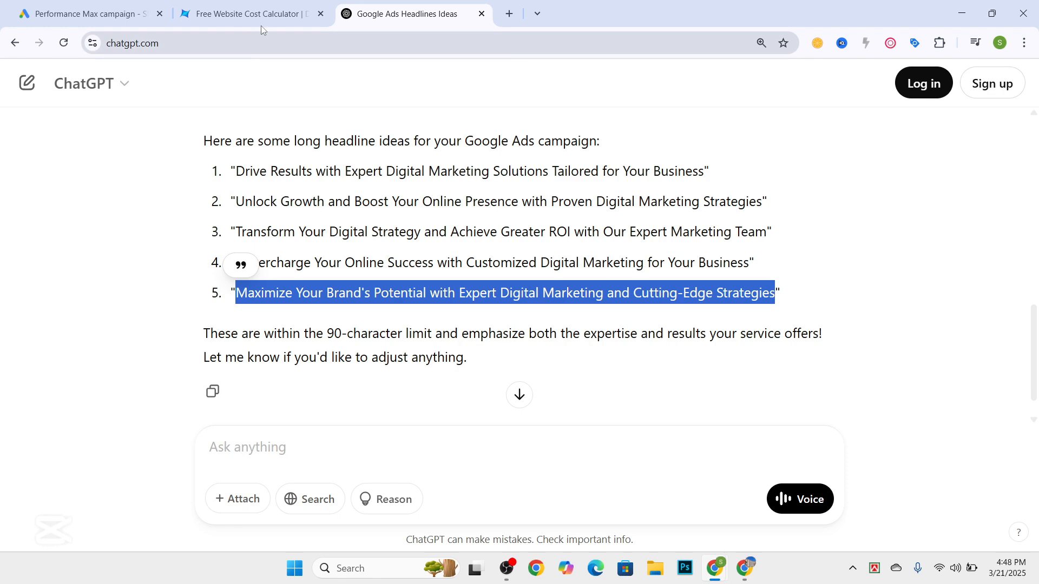
{"action": "left_click", "coordinate": [260, 25]}
{"action": "left_click", "coordinate": [86, 14]}
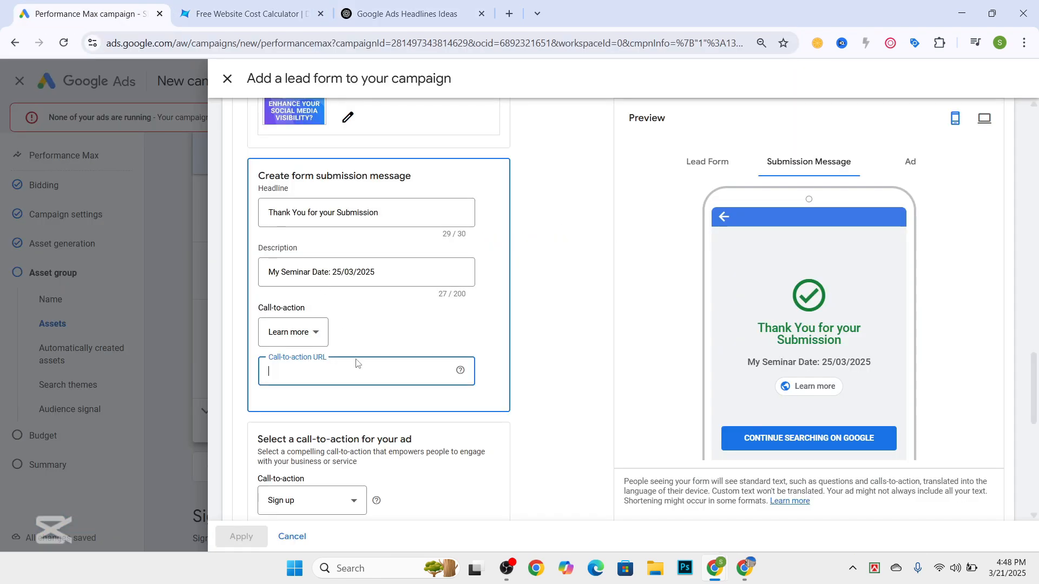
{"action": "type", "text": "https://www.digitalsilk.com/website-cost-calculator/"}
Preview the ad and enter "Click Here Fill up This Form" as the ad's call-to-action description.
{"action": "scroll", "coordinate": [341, 373], "scroll_direction": "down", "scroll_amount": 3}
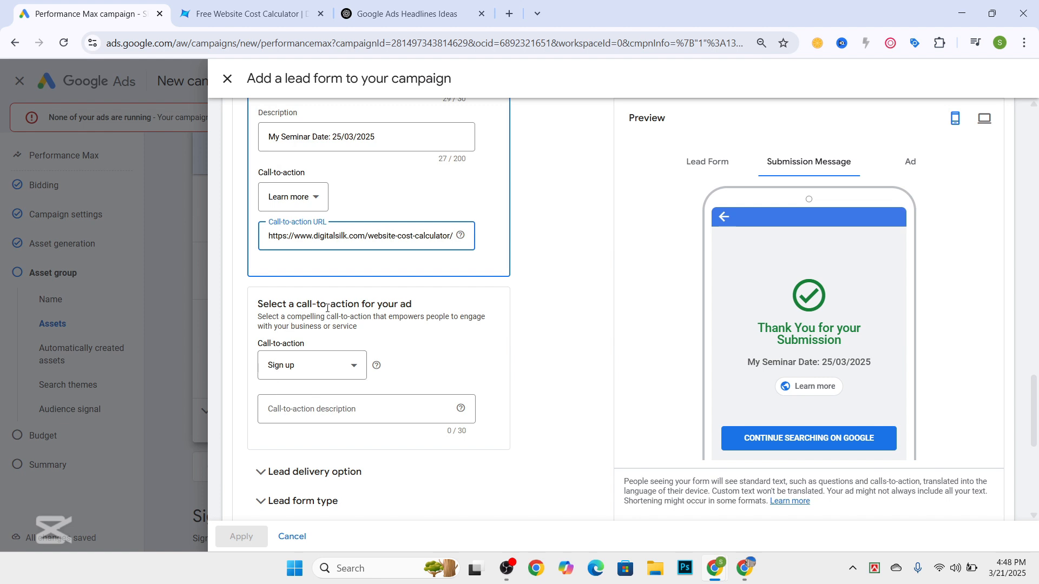
{"action": "scroll", "coordinate": [314, 210], "scroll_direction": "up", "scroll_amount": 1}
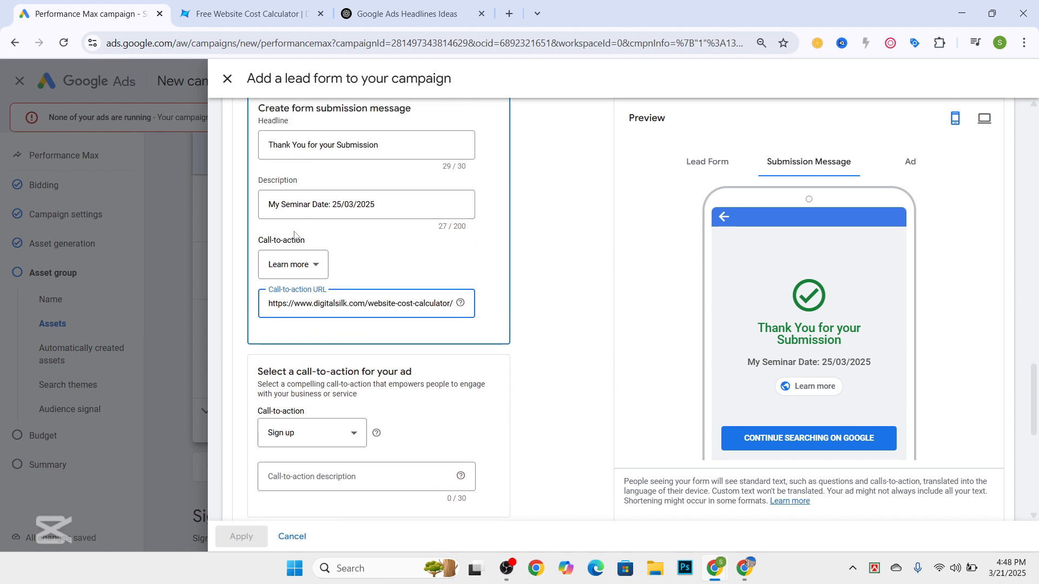
{"action": "scroll", "coordinate": [319, 304], "scroll_direction": "down", "scroll_amount": 2}
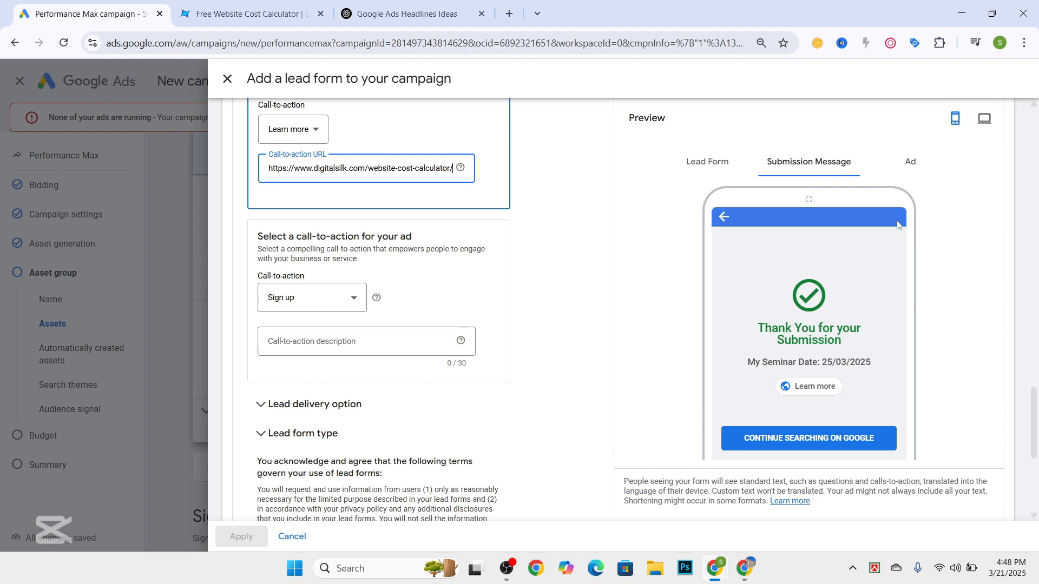
{"action": "left_click", "coordinate": [912, 169]}
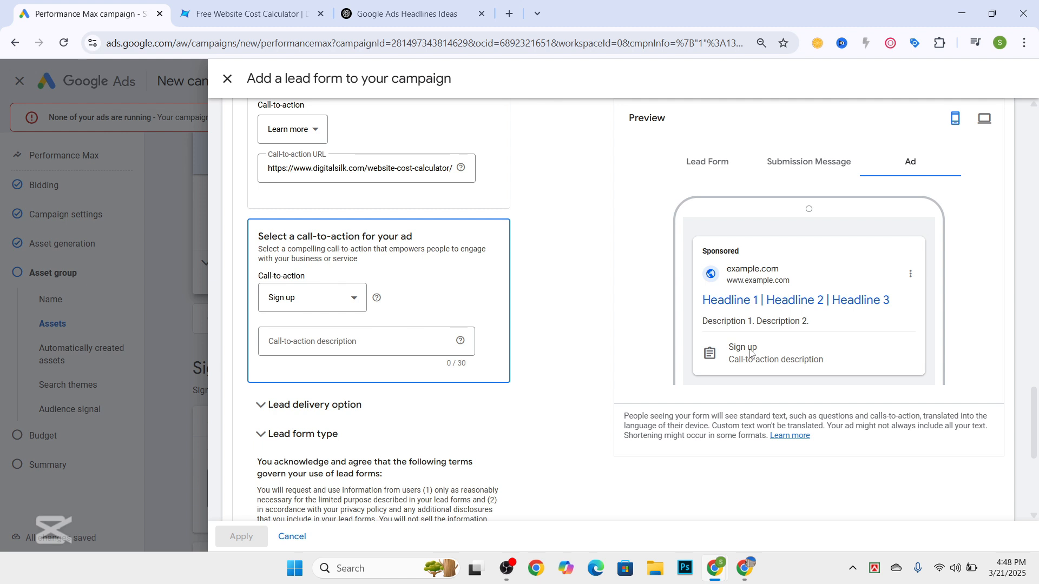
{"action": "left_click", "coordinate": [318, 345]}
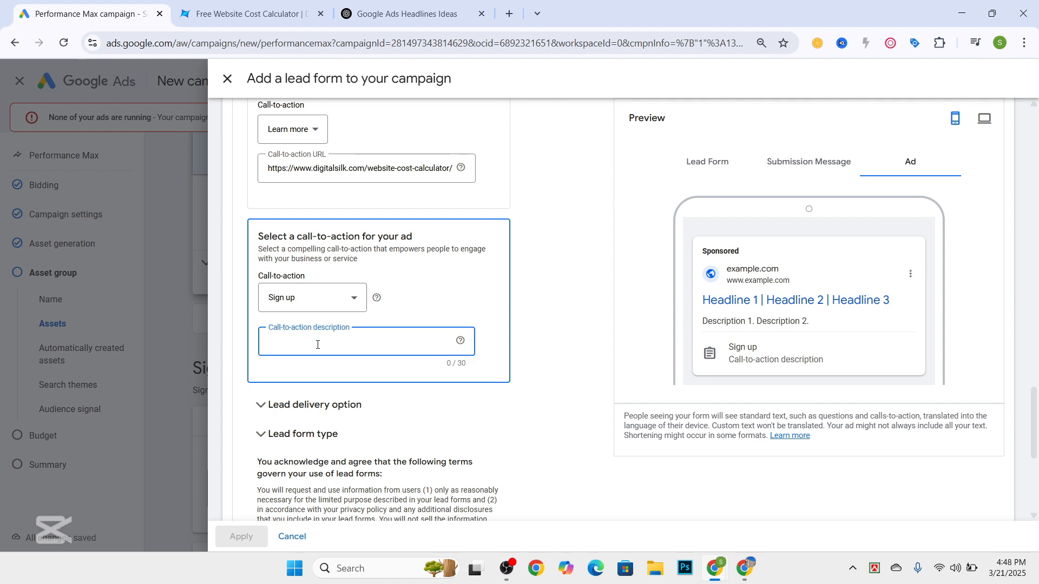
{"action": "type", "text": "Click Here Fillup"}
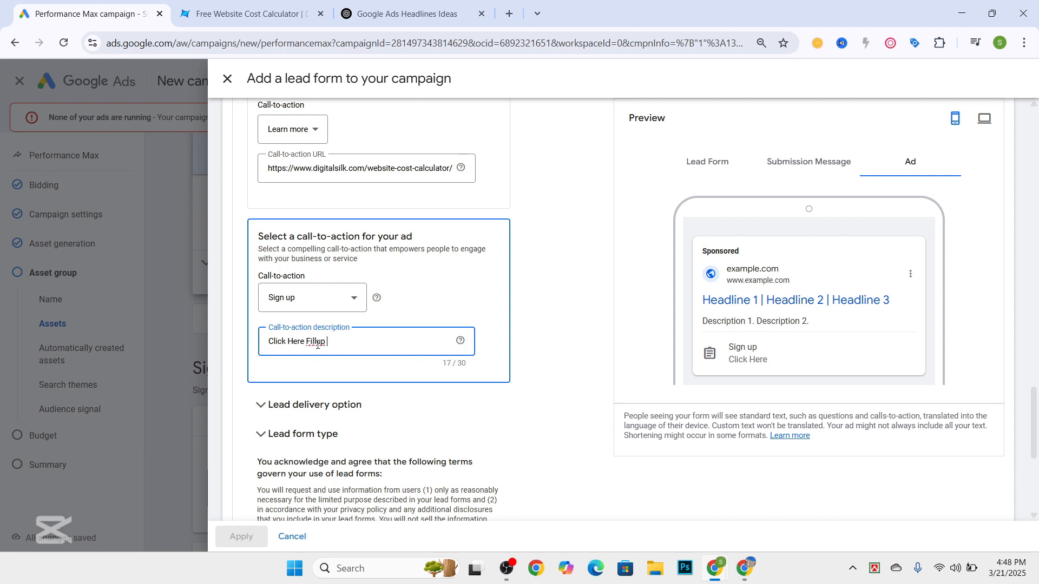
{"action": "left_click", "coordinate": [318, 344]}
{"action": "left_click", "coordinate": [364, 342]}
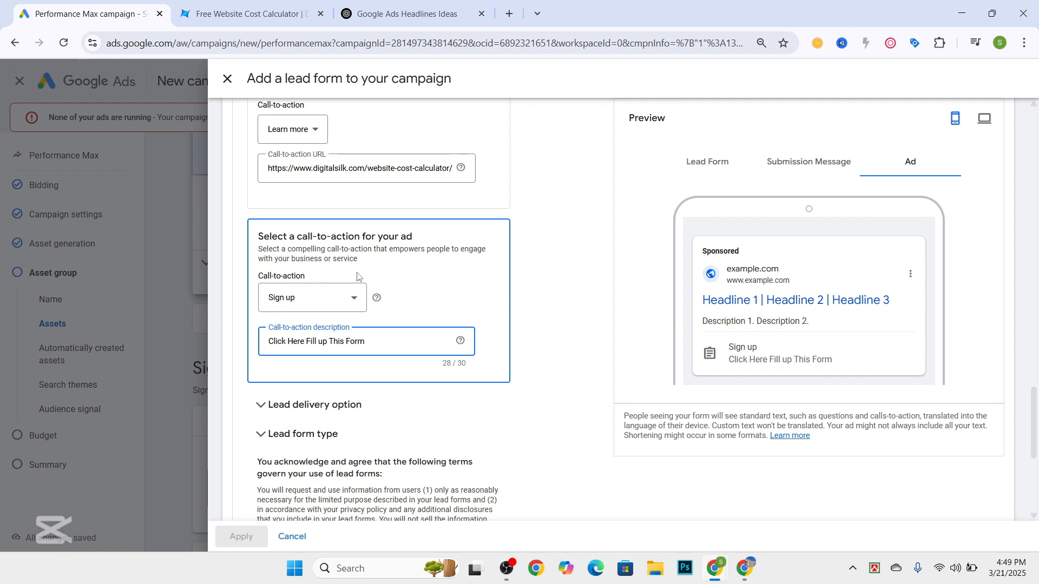
Save the lead form, accepting its Terms of Service, and apply it to the campaign.
{"action": "scroll", "coordinate": [314, 265], "scroll_direction": "up", "scroll_amount": 5}
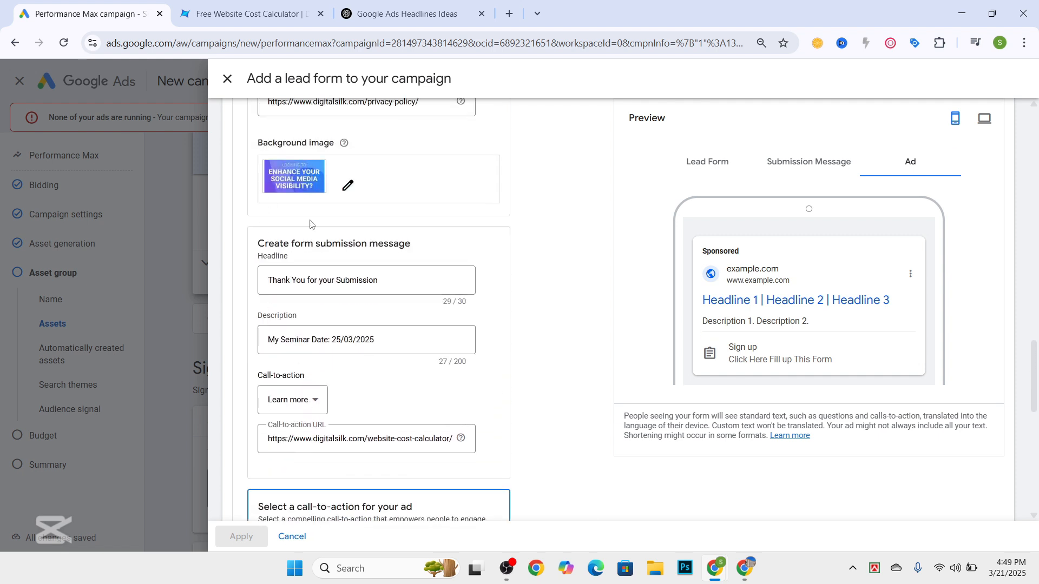
{"action": "scroll", "coordinate": [321, 243], "scroll_direction": "down", "scroll_amount": 12}
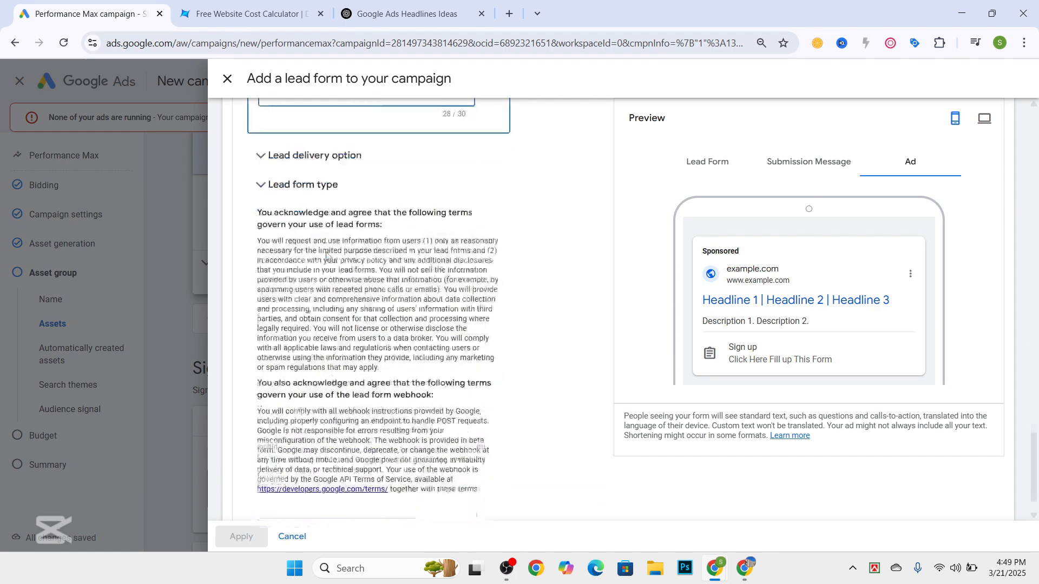
{"action": "left_click", "coordinate": [262, 489]}
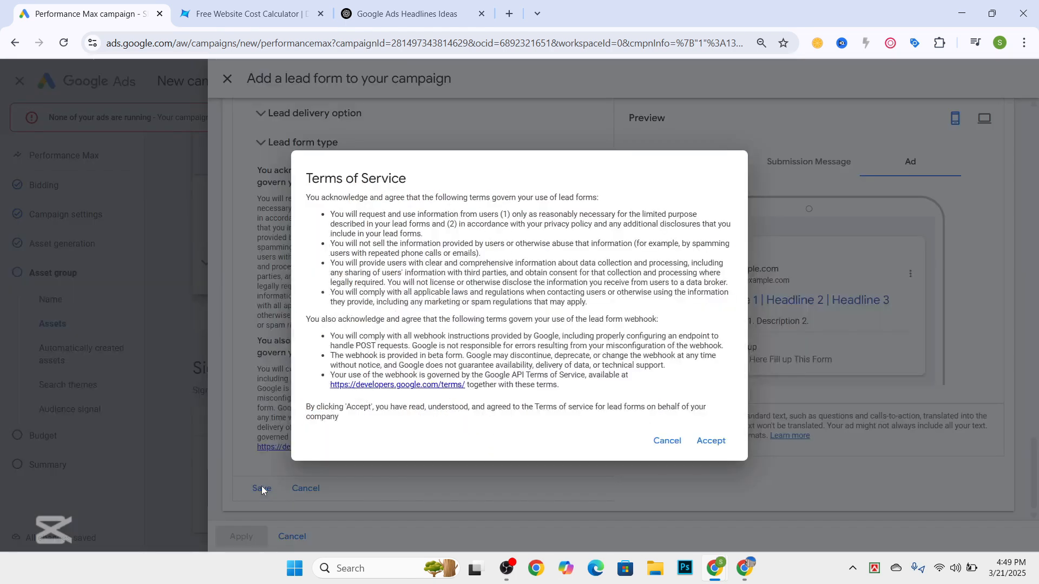
{"action": "left_click", "coordinate": [711, 441]}
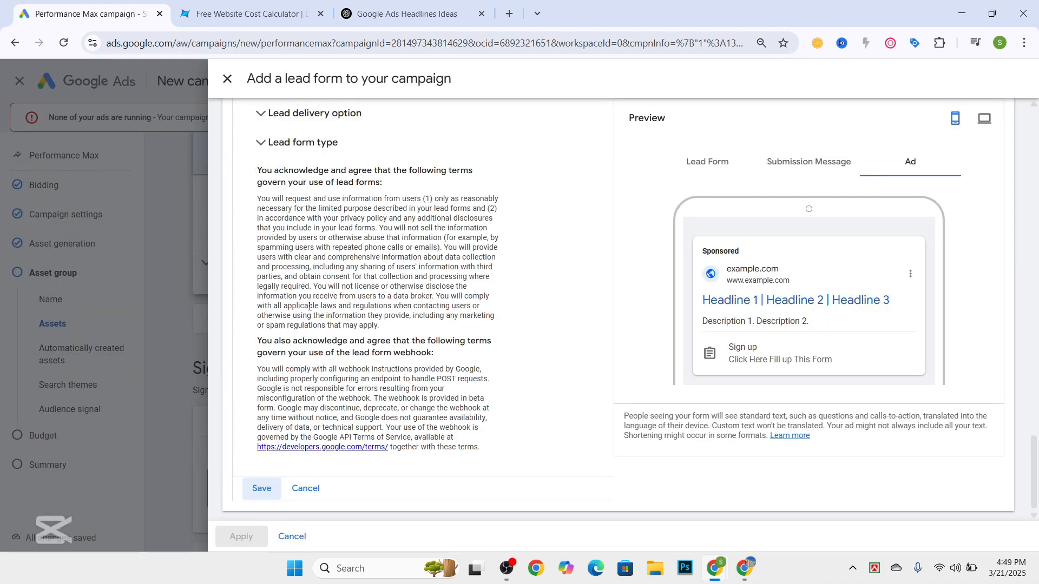
{"action": "left_click", "coordinate": [264, 489]}
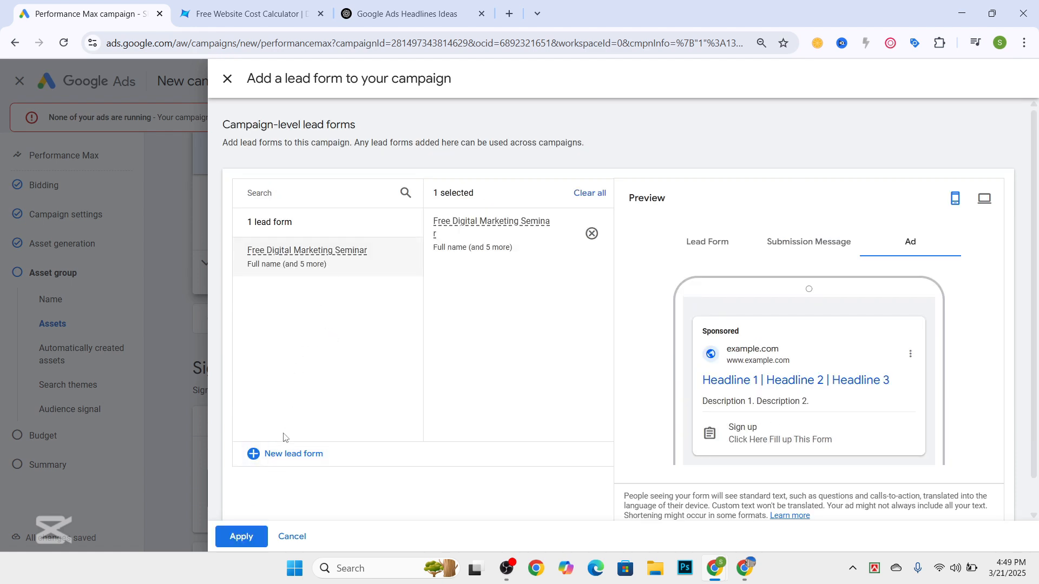
{"action": "left_click", "coordinate": [248, 542]}
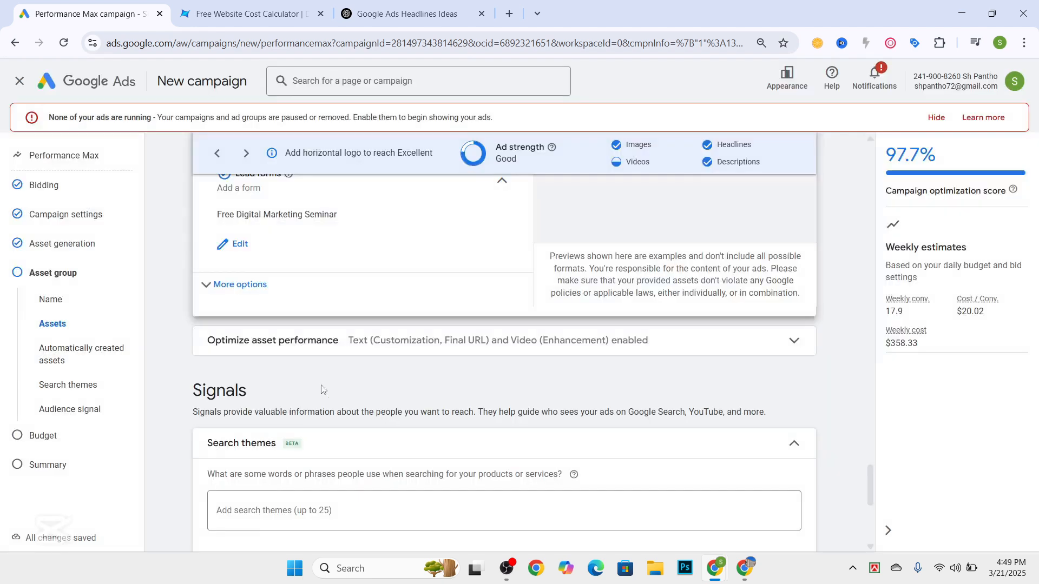
Check the lead form added to the asset group and the search themes section under Signals.
{"action": "scroll", "coordinate": [341, 361], "scroll_direction": "down", "scroll_amount": 6}
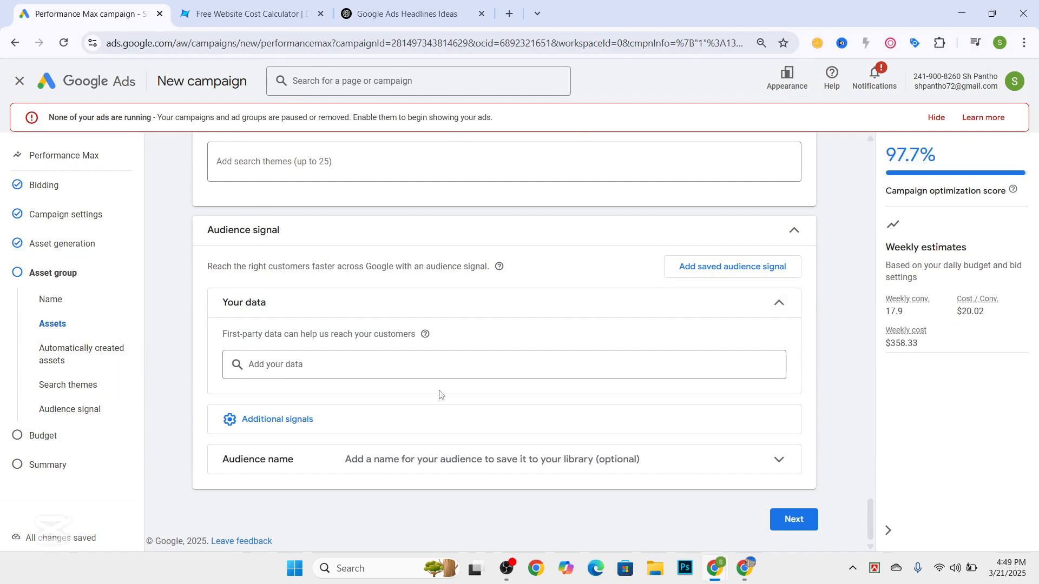
{"action": "scroll", "coordinate": [408, 301], "scroll_direction": "up", "scroll_amount": 5}
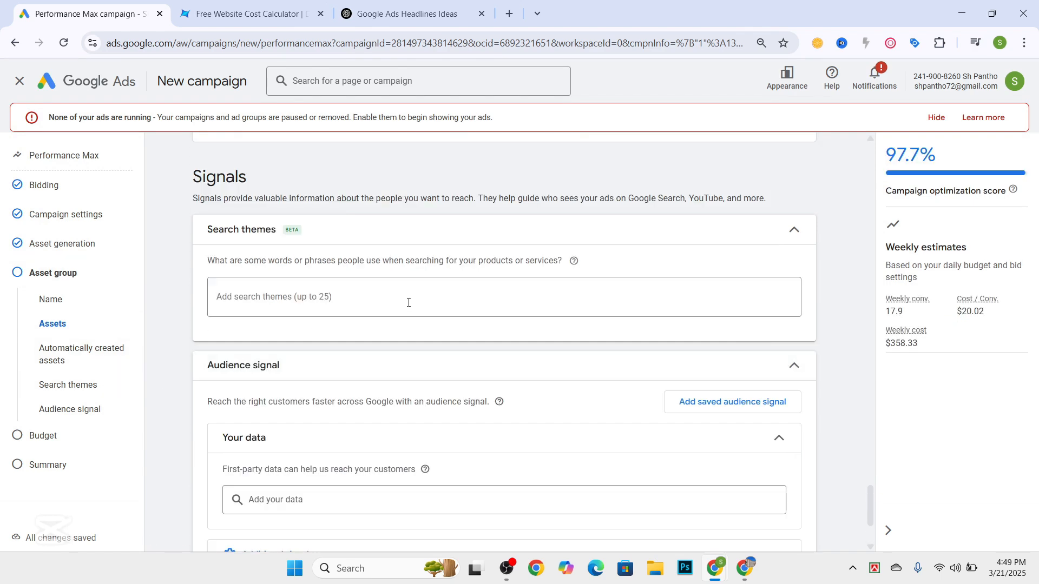
{"action": "scroll", "coordinate": [309, 313], "scroll_direction": "up", "scroll_amount": 2}
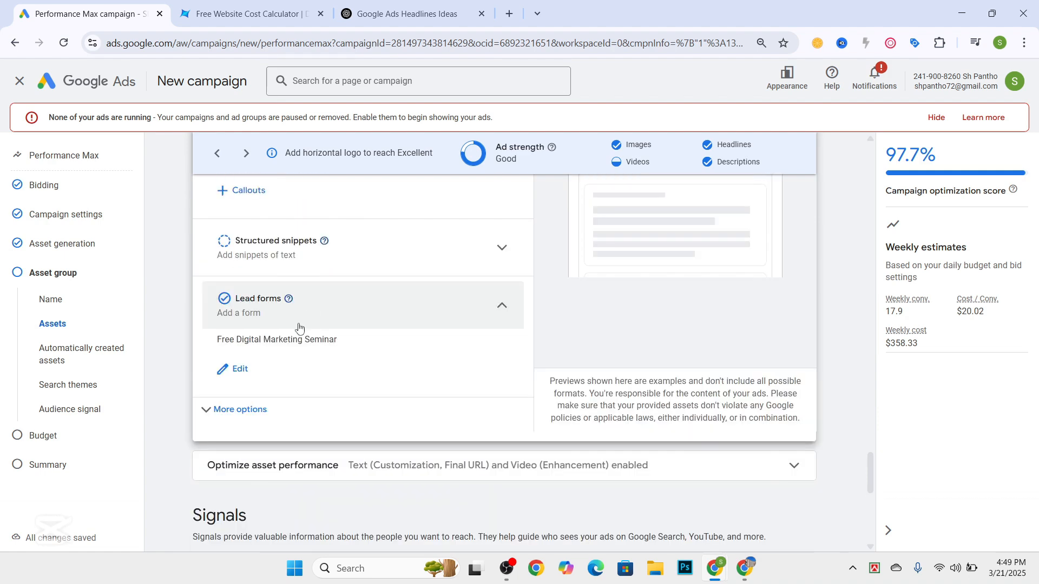
{"action": "scroll", "coordinate": [297, 325], "scroll_direction": "down", "scroll_amount": 4}
{"action": "scroll", "coordinate": [304, 332], "scroll_direction": "down", "scroll_amount": 2}
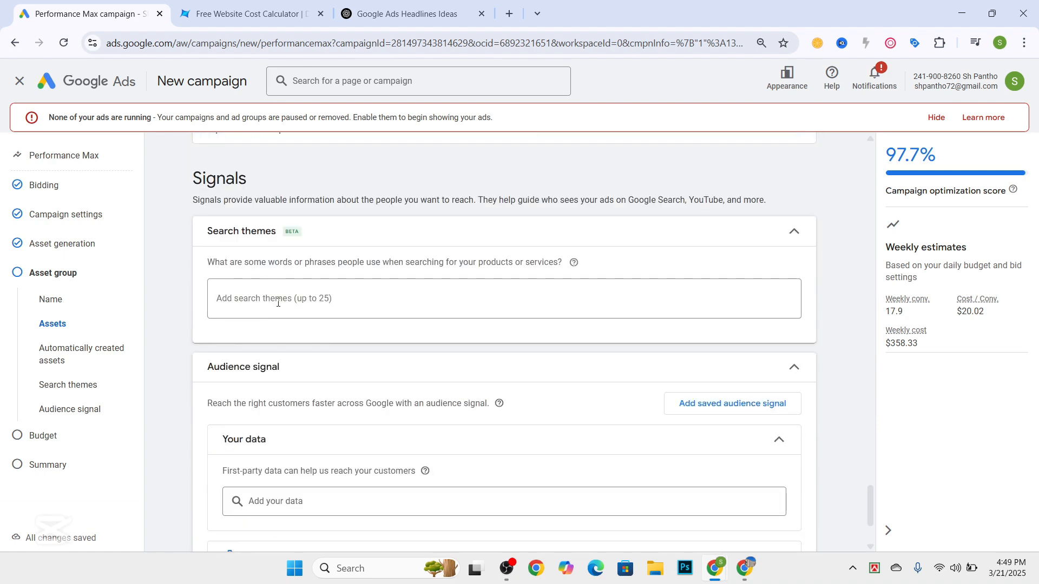
{"action": "left_click", "coordinate": [278, 302]}
{"action": "scroll", "coordinate": [594, 420], "scroll_direction": "down", "scroll_amount": 1}
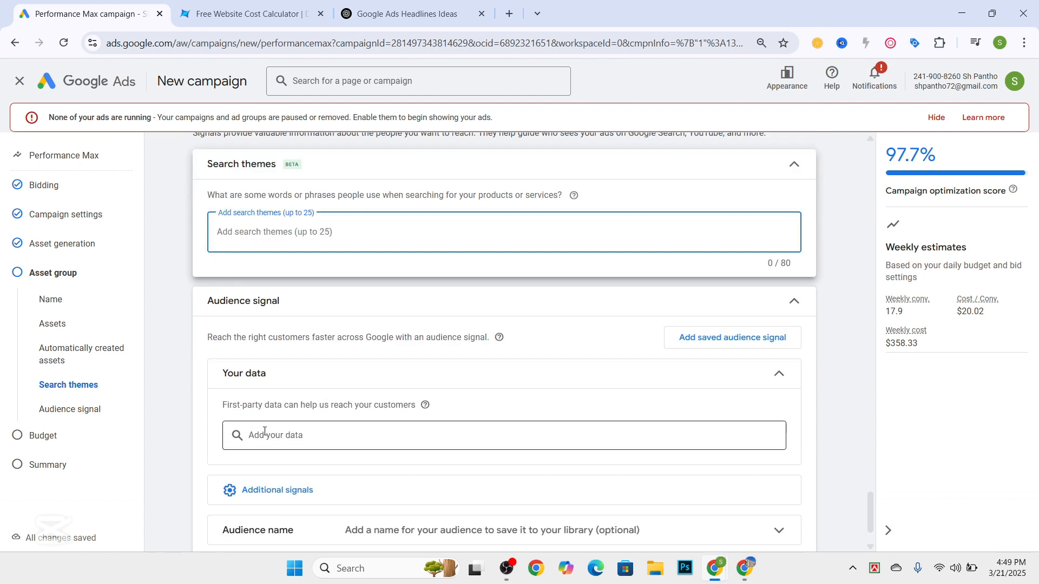
Examine the suggested and browsable first-party data segments for the audience signal without selecting any.
{"action": "left_click", "coordinate": [276, 434]}
{"action": "scroll", "coordinate": [344, 416], "scroll_direction": "down", "scroll_amount": 1}
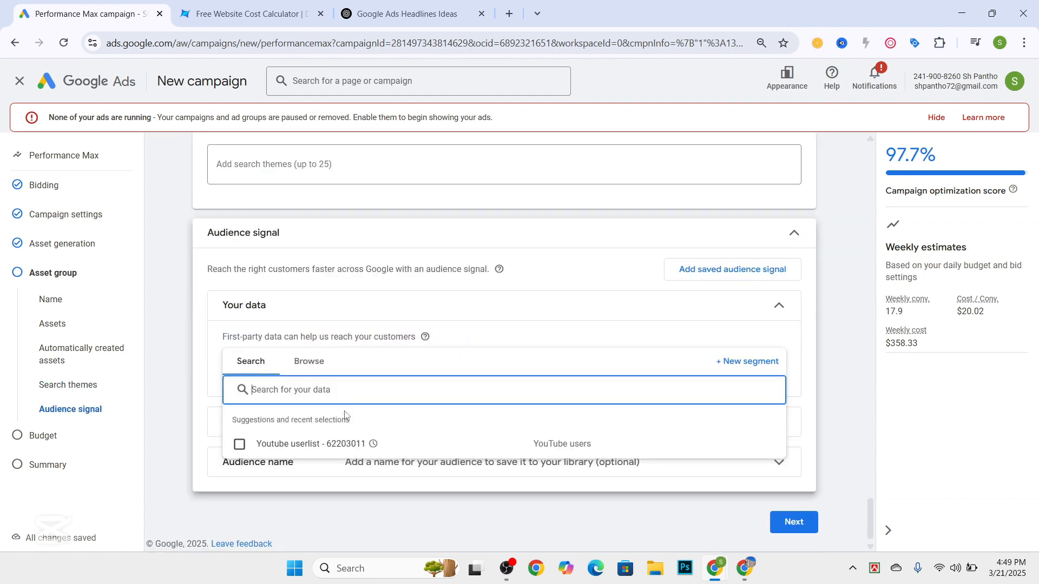
{"action": "left_click", "coordinate": [307, 364]}
{"action": "left_click", "coordinate": [253, 362]}
{"action": "left_click", "coordinate": [294, 347]}
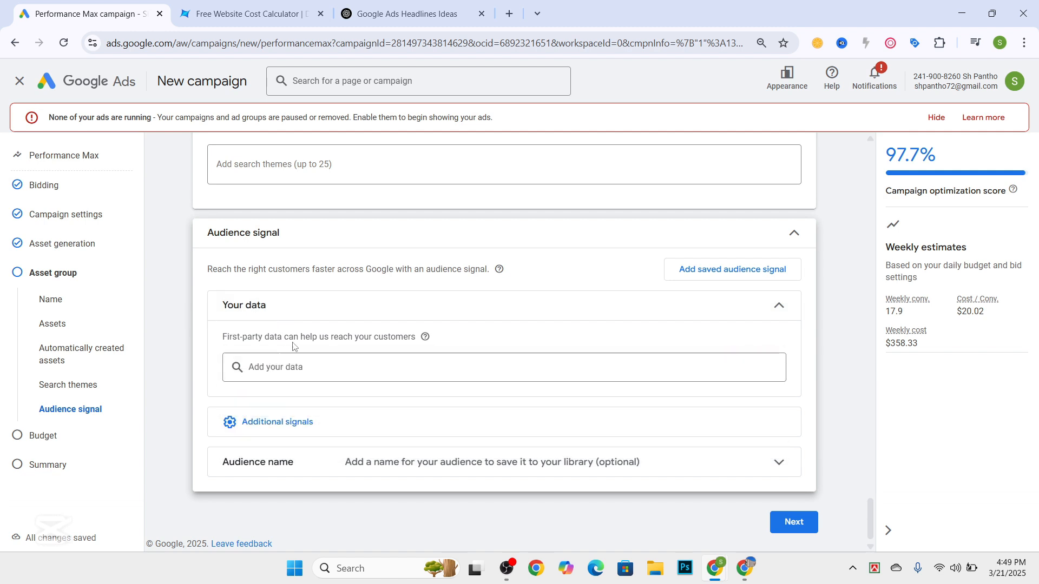
{"action": "left_click", "coordinate": [299, 371]}
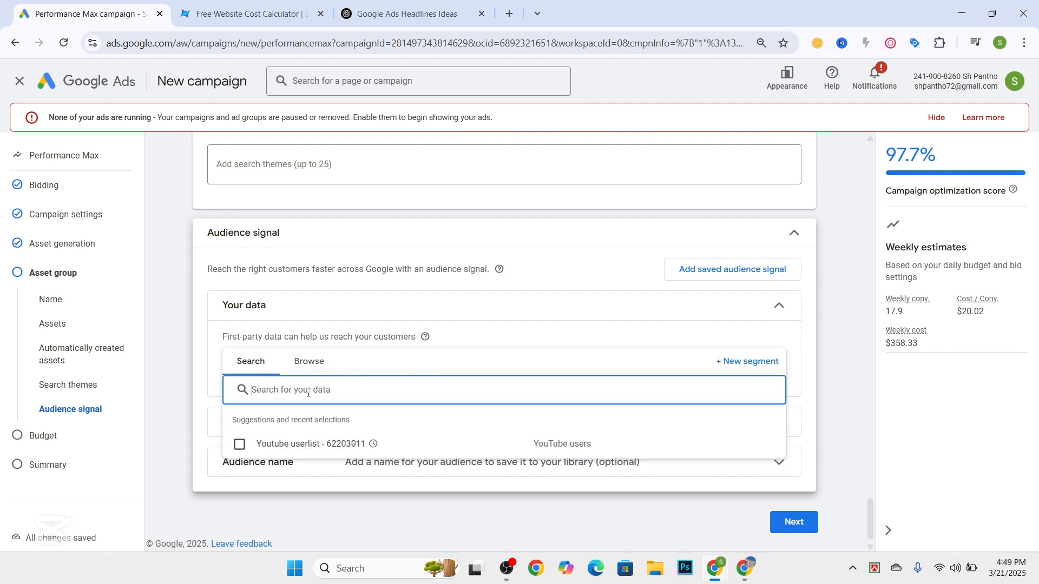
{"action": "left_click", "coordinate": [301, 362]}
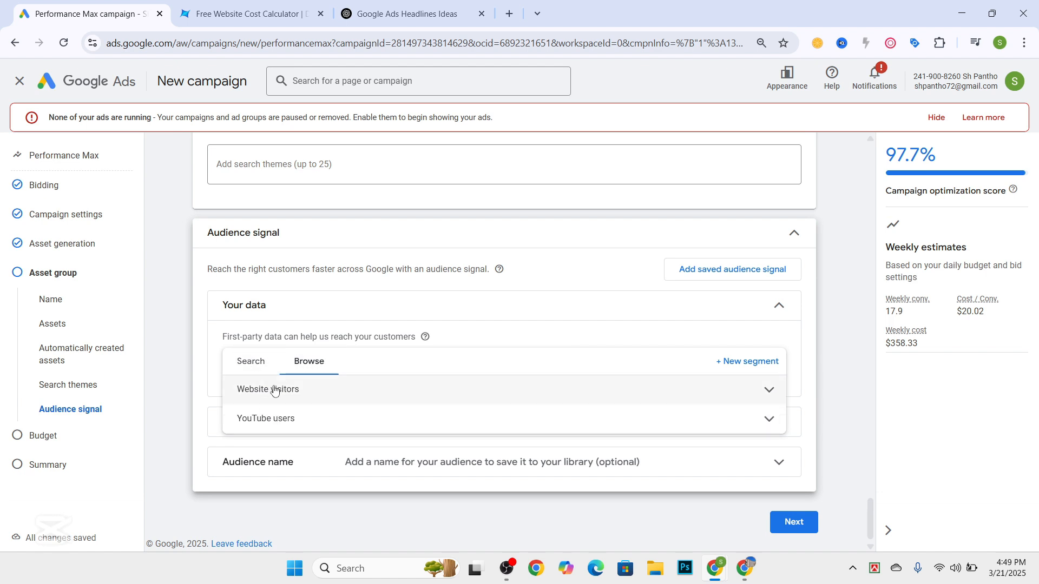
{"action": "left_click", "coordinate": [250, 362]}
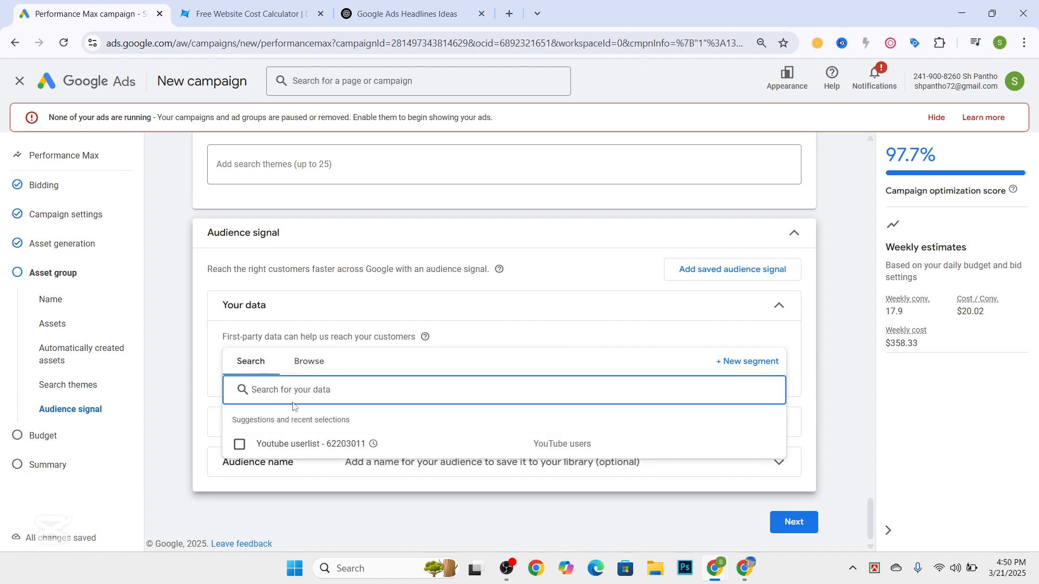
{"action": "left_click", "coordinate": [209, 317]}
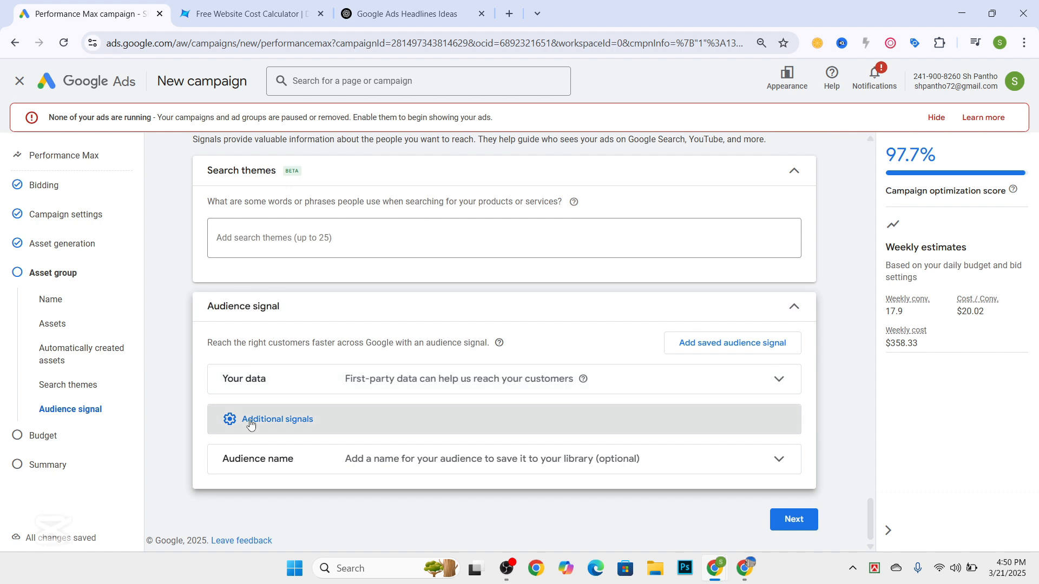
Add Digital Marketing Services, Digital Marketing Agency, Online Marketing and Digital Marketing Companies as interest segments in the audience signal.
{"action": "left_click", "coordinate": [248, 420]}
{"action": "scroll", "coordinate": [321, 399], "scroll_direction": "down", "scroll_amount": 1}
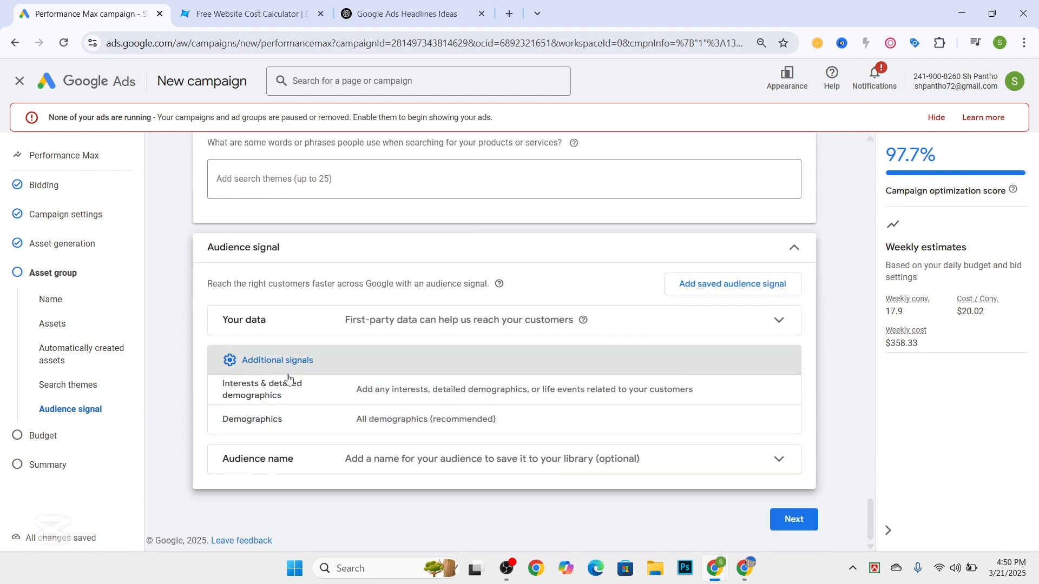
{"action": "left_click", "coordinate": [777, 389]}
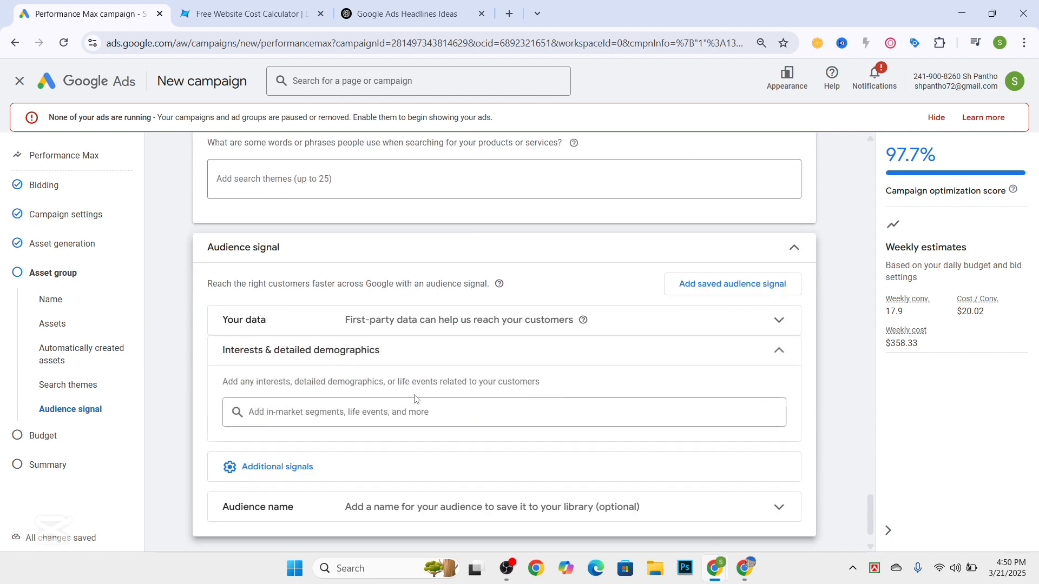
{"action": "left_click", "coordinate": [312, 415]}
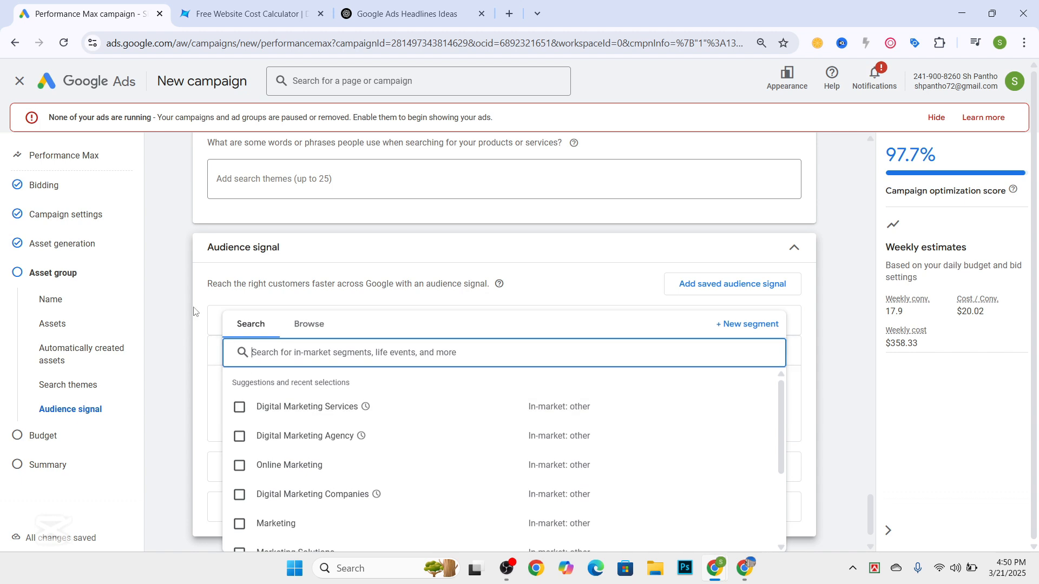
{"action": "left_click", "coordinate": [240, 407]}
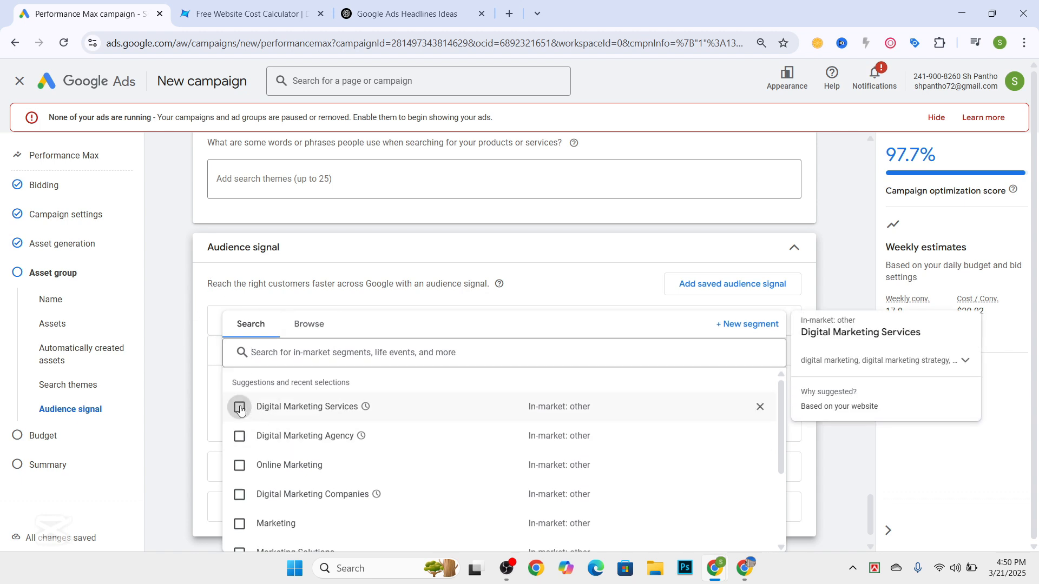
{"action": "left_click", "coordinate": [239, 436]}
{"action": "left_click", "coordinate": [240, 465]}
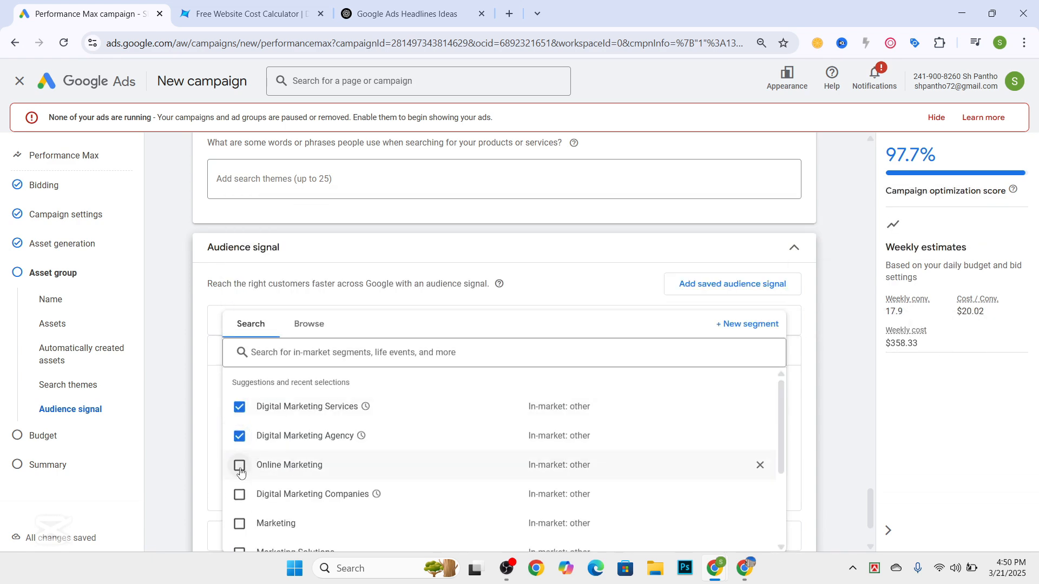
{"action": "left_click", "coordinate": [239, 495]}
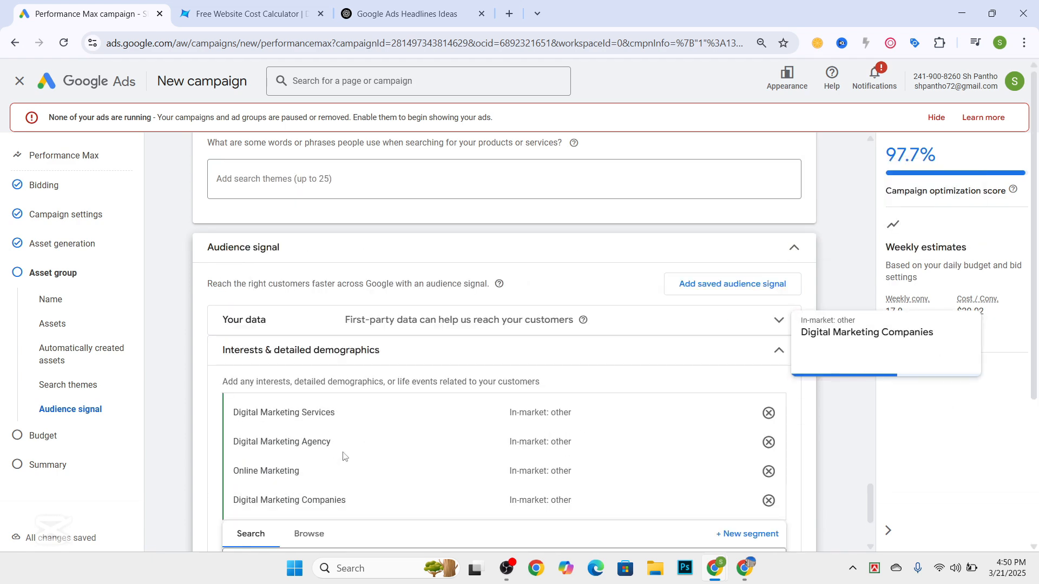
Add the Marketing, Marketing Solutions and Advertising Agencies segments to the audience signal's interests and check the selected list.
{"action": "left_click", "coordinate": [239, 457]}
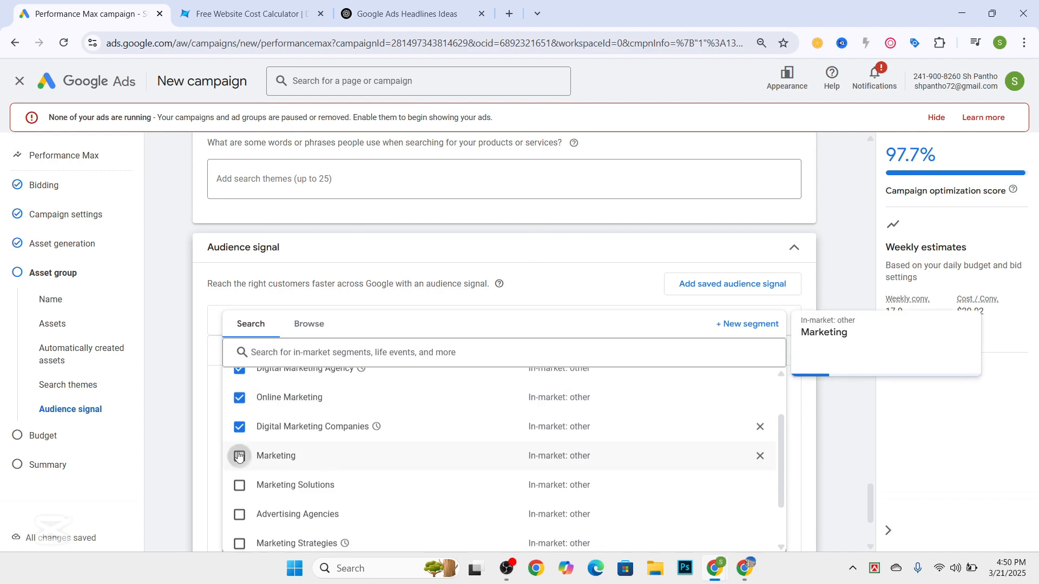
{"action": "left_click", "coordinate": [240, 486]}
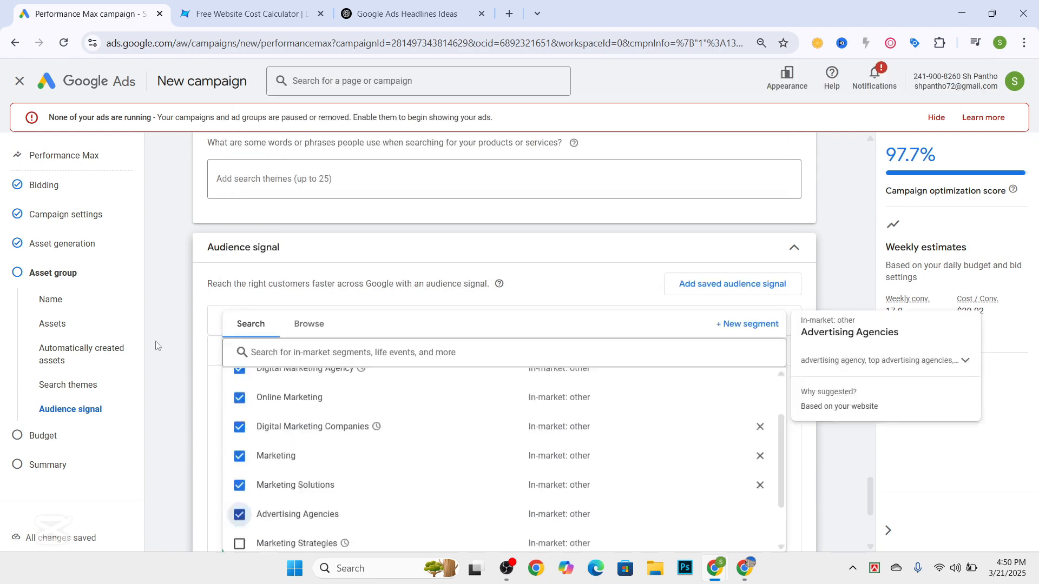
{"action": "left_click", "coordinate": [239, 514]}
{"action": "left_click", "coordinate": [182, 331]}
{"action": "scroll", "coordinate": [202, 392], "scroll_direction": "down", "scroll_amount": 2}
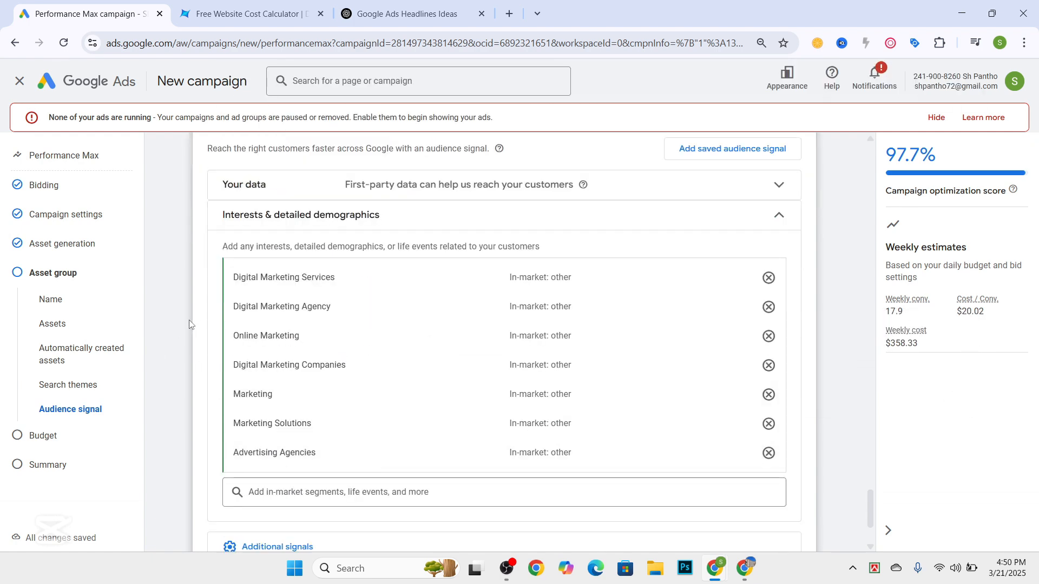
{"action": "scroll", "coordinate": [292, 280], "scroll_direction": "down", "scroll_amount": 2}
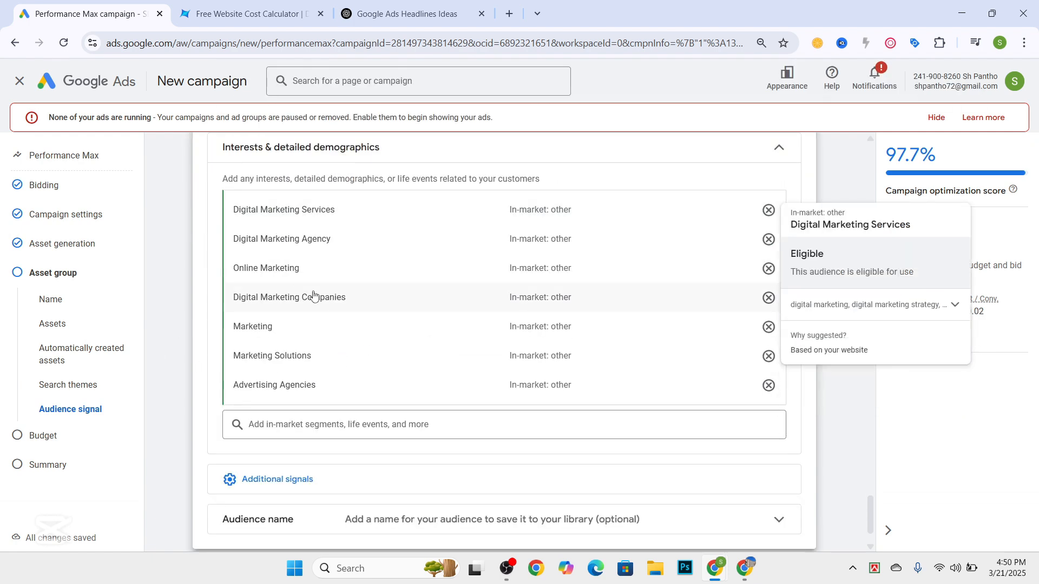
{"action": "scroll", "coordinate": [314, 222], "scroll_direction": "up", "scroll_amount": 3}
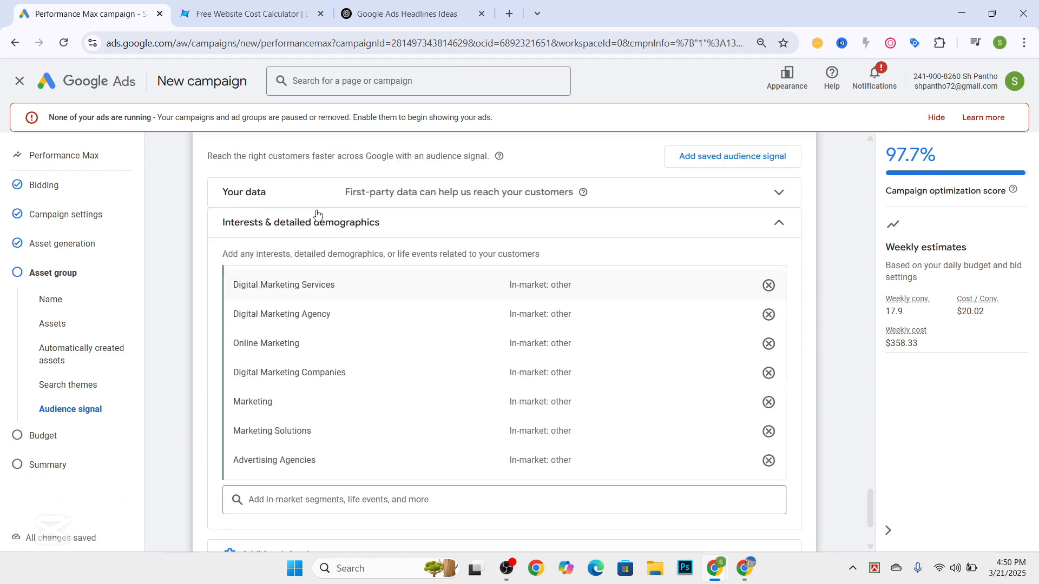
Add demographics as an additional audience signal and set the upper age limit to 34.
{"action": "scroll", "coordinate": [264, 412], "scroll_direction": "down", "scroll_amount": 1}
{"action": "scroll", "coordinate": [268, 354], "scroll_direction": "down", "scroll_amount": 2}
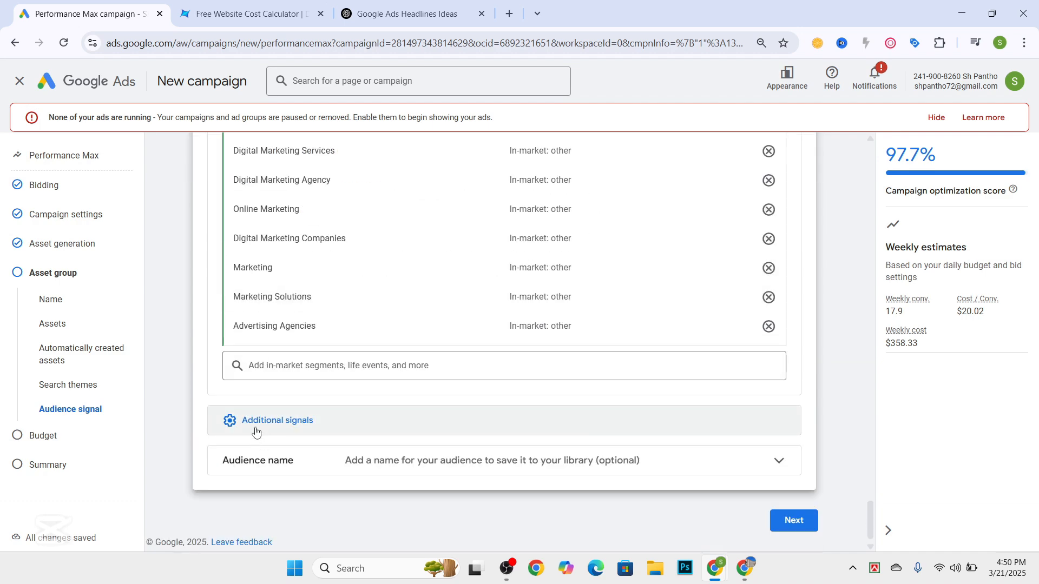
{"action": "left_click", "coordinate": [256, 431]}
{"action": "scroll", "coordinate": [308, 385], "scroll_direction": "down", "scroll_amount": 1}
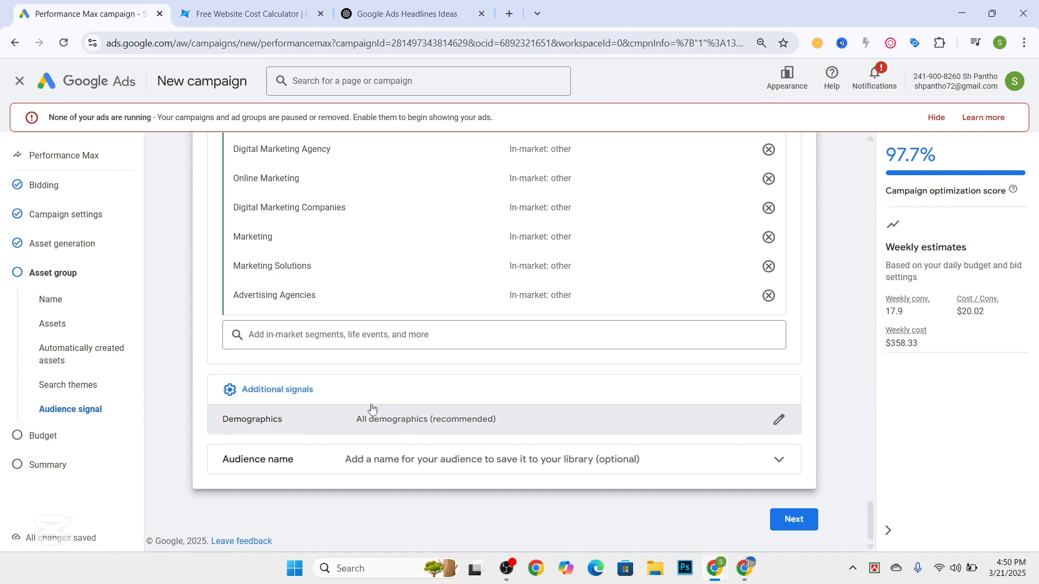
{"action": "left_click", "coordinate": [385, 429]}
{"action": "scroll", "coordinate": [374, 414], "scroll_direction": "down", "scroll_amount": 2}
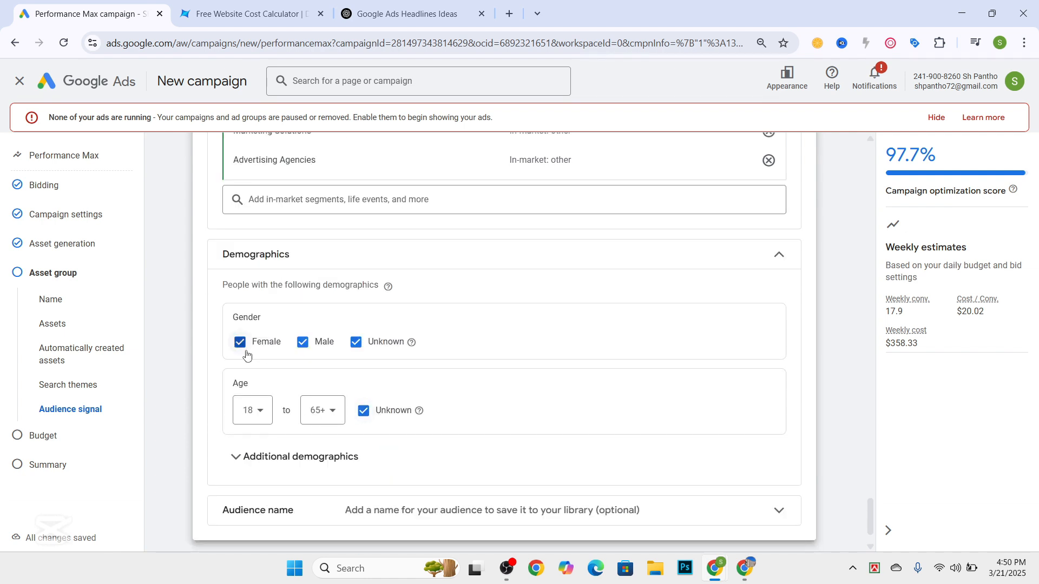
{"action": "left_click", "coordinate": [332, 416]}
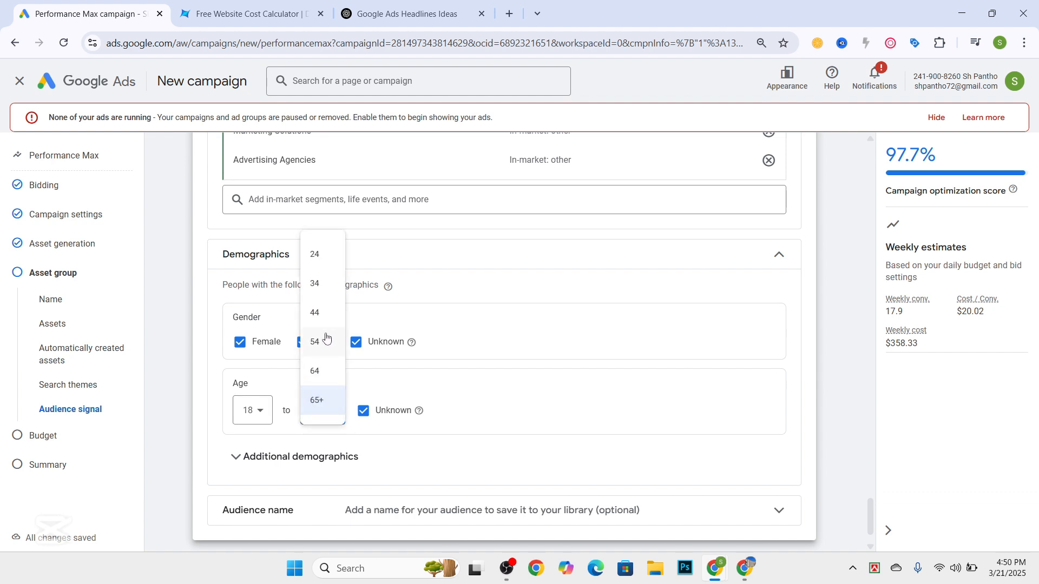
{"action": "left_click", "coordinate": [322, 289]}
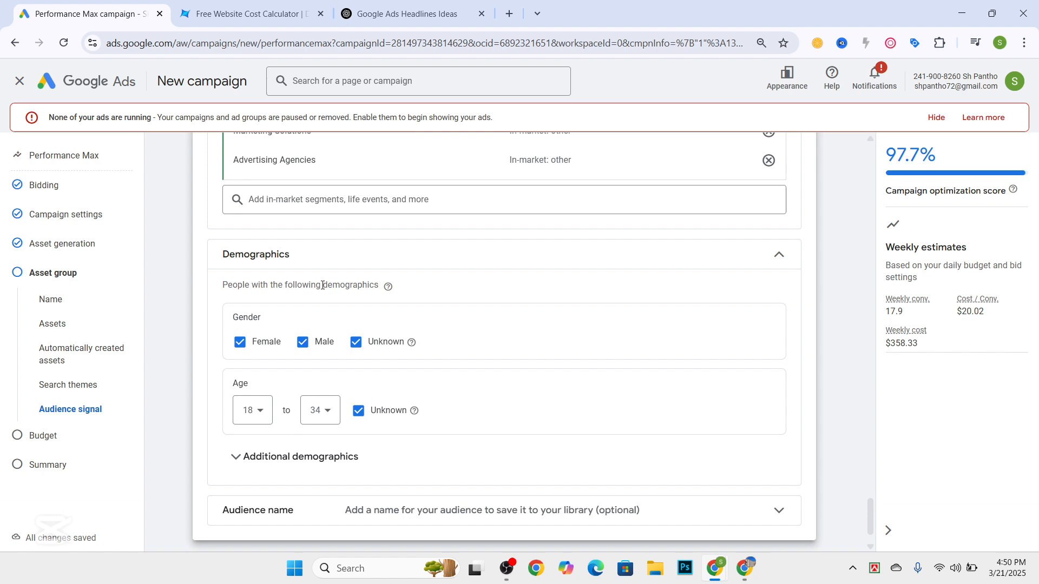
{"action": "left_click", "coordinate": [331, 425]}
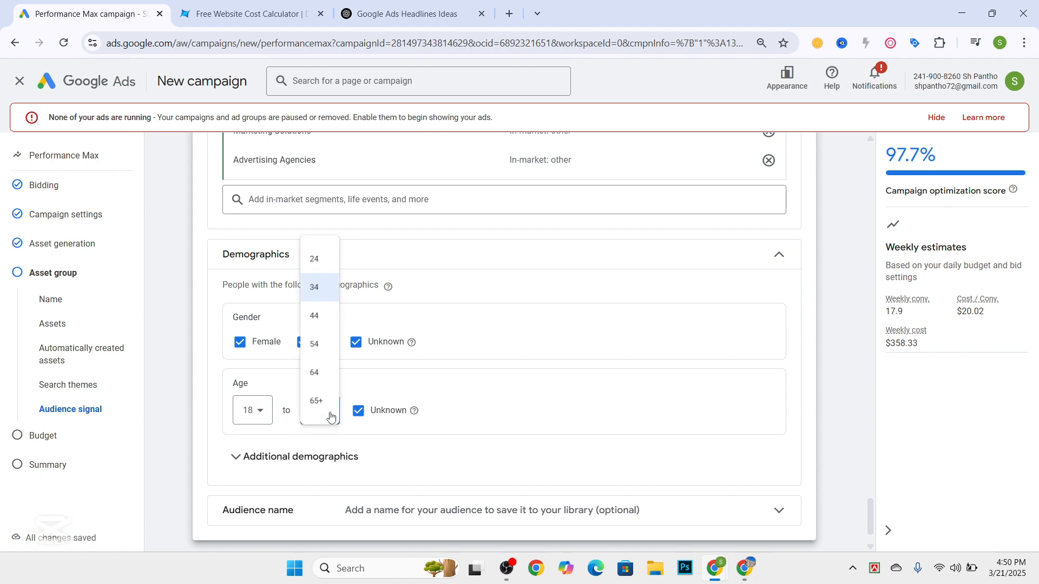
{"action": "left_click", "coordinate": [320, 298]}
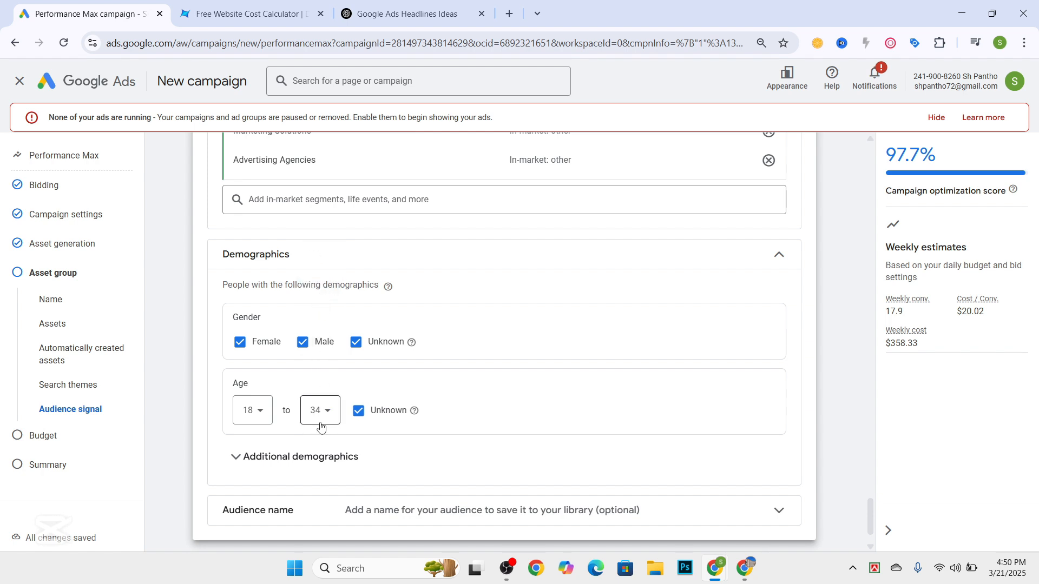
Review the parental status and household income options under additional demographics, then proceed to the campaign budget.
{"action": "left_click", "coordinate": [262, 457]}
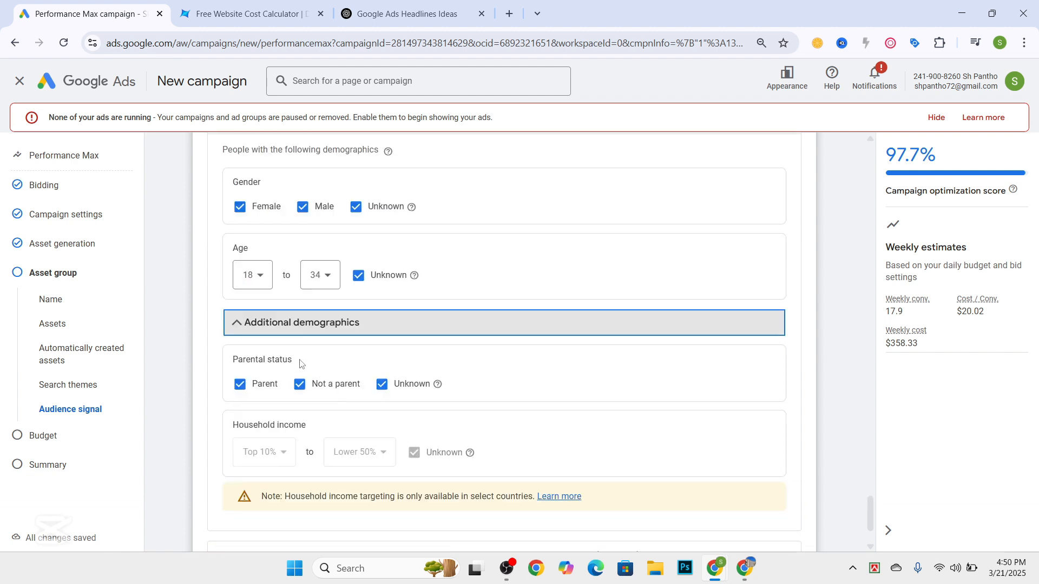
{"action": "left_click", "coordinate": [332, 280]}
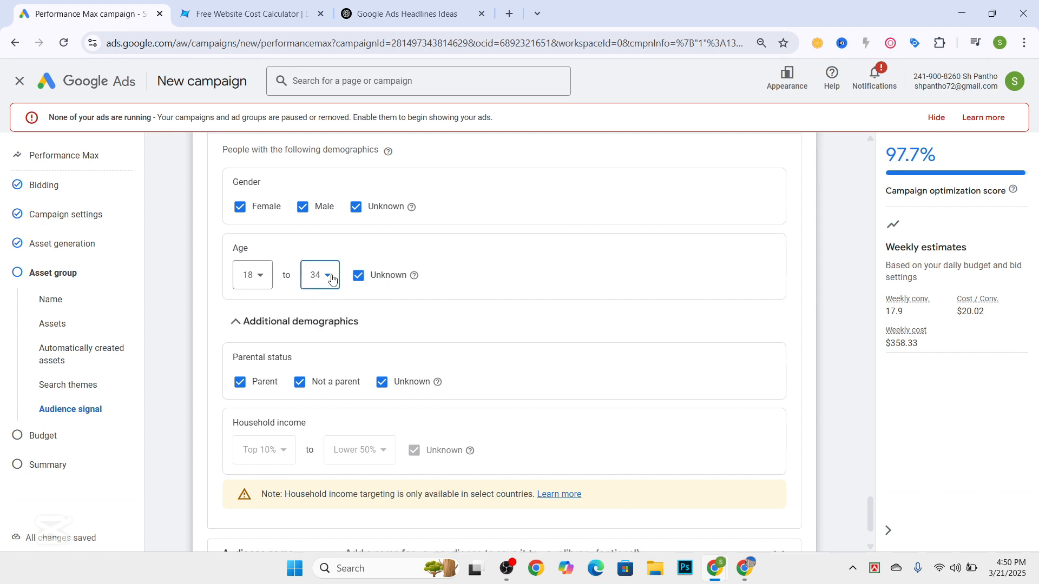
{"action": "left_click", "coordinate": [332, 280]}
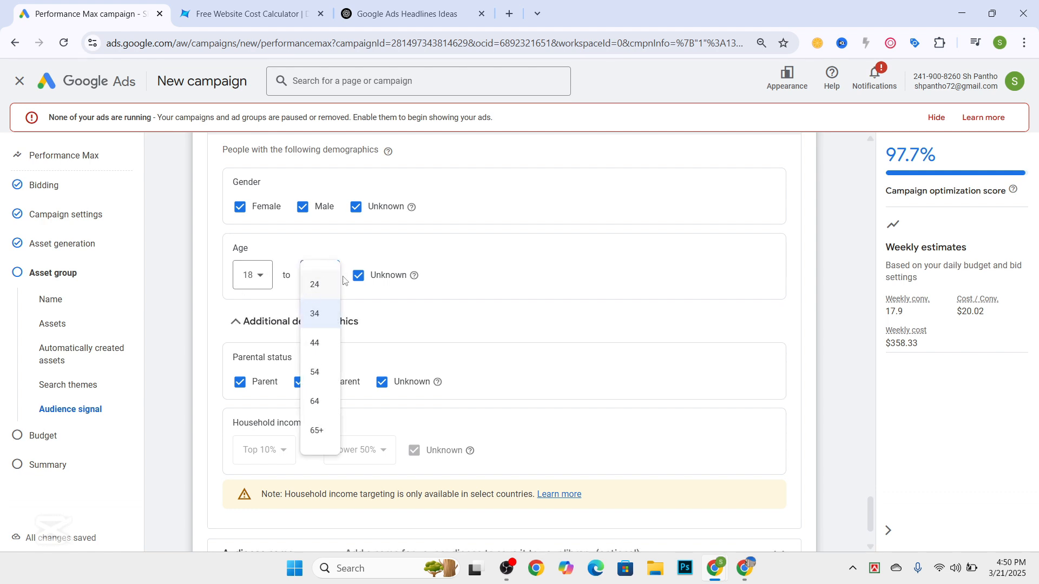
{"action": "left_click", "coordinate": [478, 268]}
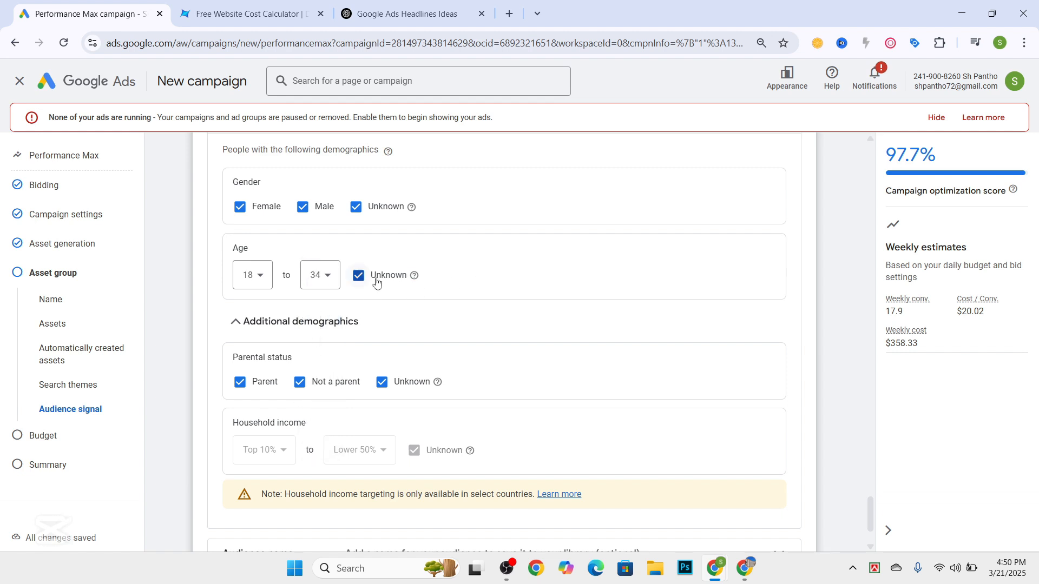
{"action": "scroll", "coordinate": [341, 281], "scroll_direction": "down", "scroll_amount": 1}
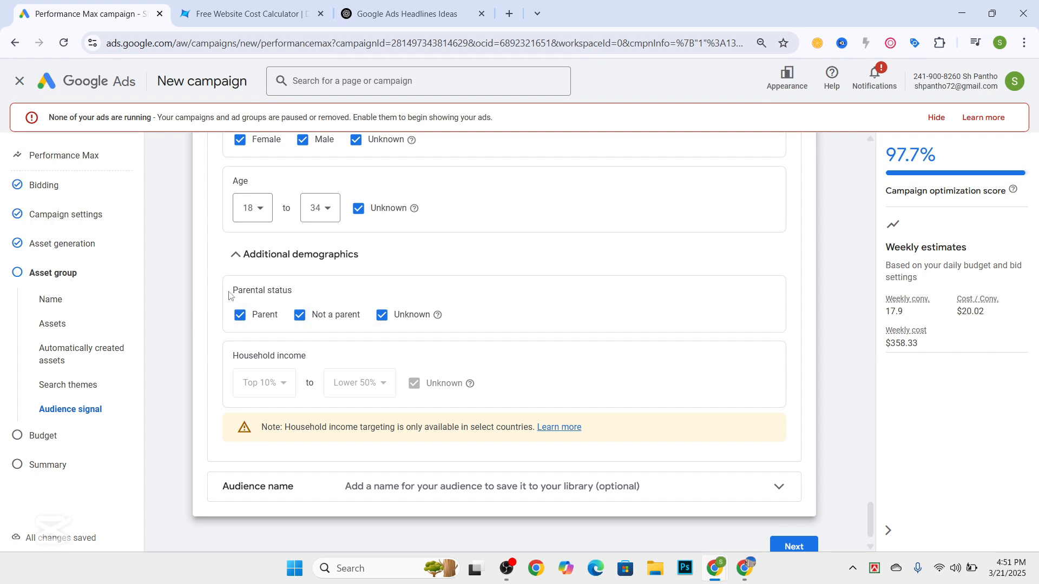
{"action": "scroll", "coordinate": [310, 336], "scroll_direction": "down", "scroll_amount": 1}
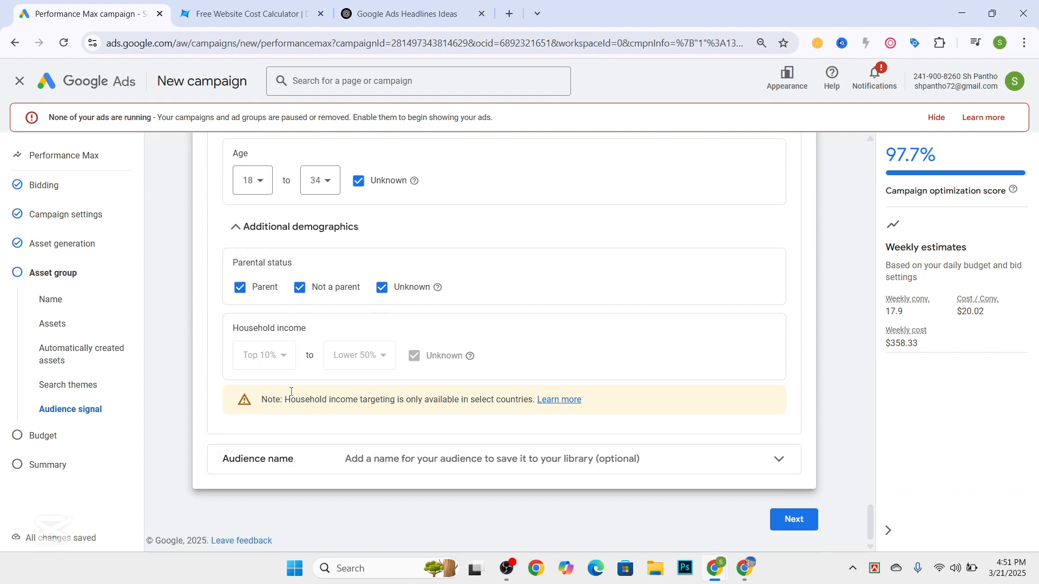
{"action": "left_click", "coordinate": [793, 519]}
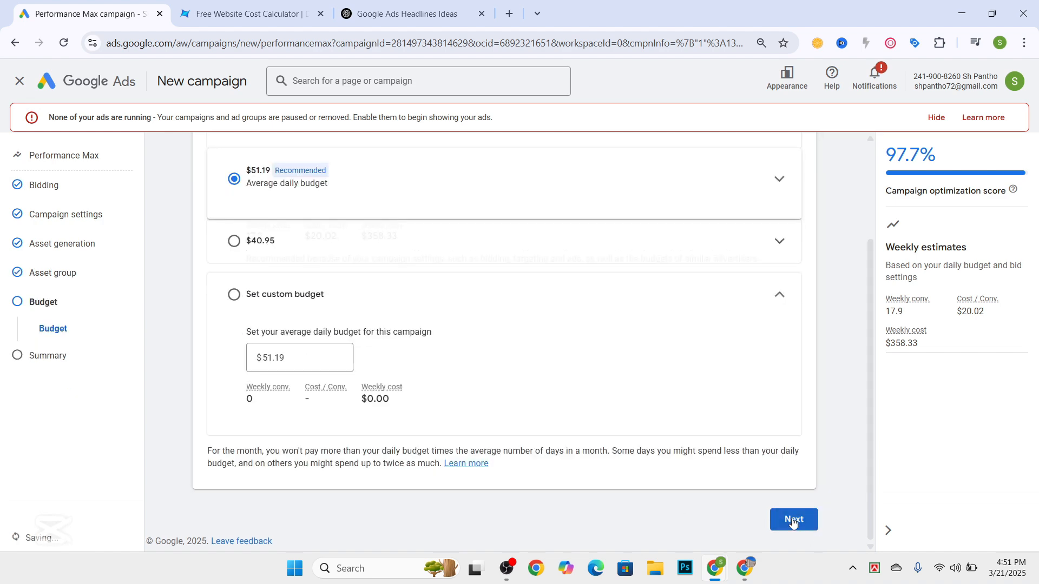
Set a custom average daily budget of $30 for the campaign and continue to the summary.
{"action": "scroll", "coordinate": [335, 376], "scroll_direction": "up", "scroll_amount": 2}
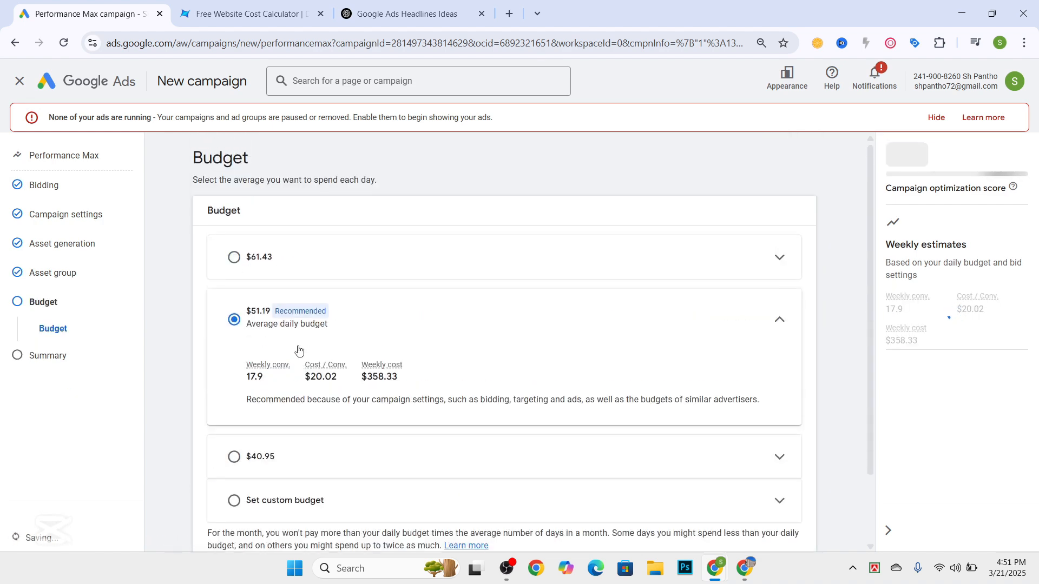
{"action": "scroll", "coordinate": [252, 303], "scroll_direction": "down", "scroll_amount": 2}
{"action": "left_click", "coordinate": [237, 433]}
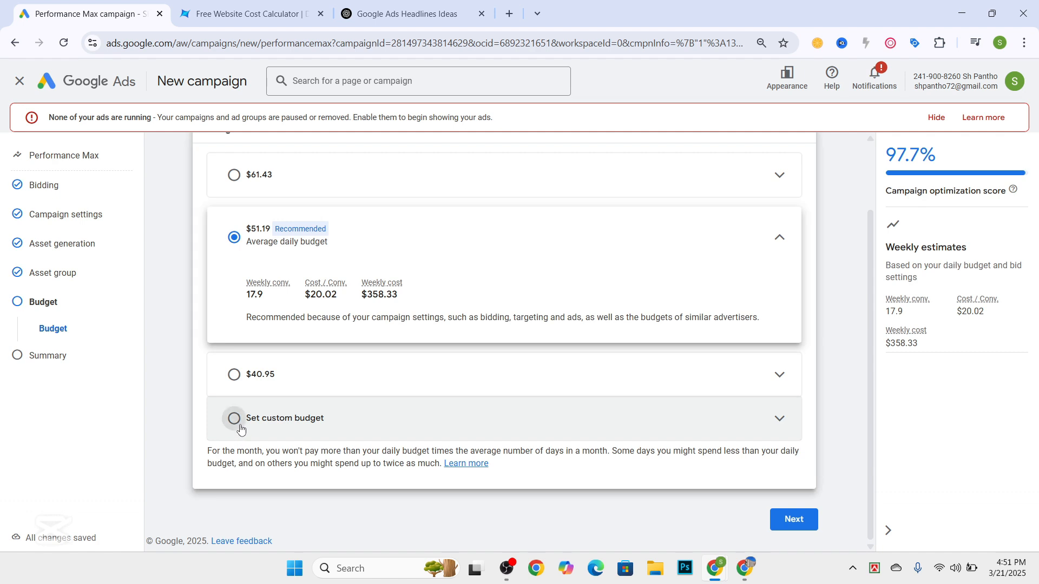
{"action": "left_click", "coordinate": [291, 388]}
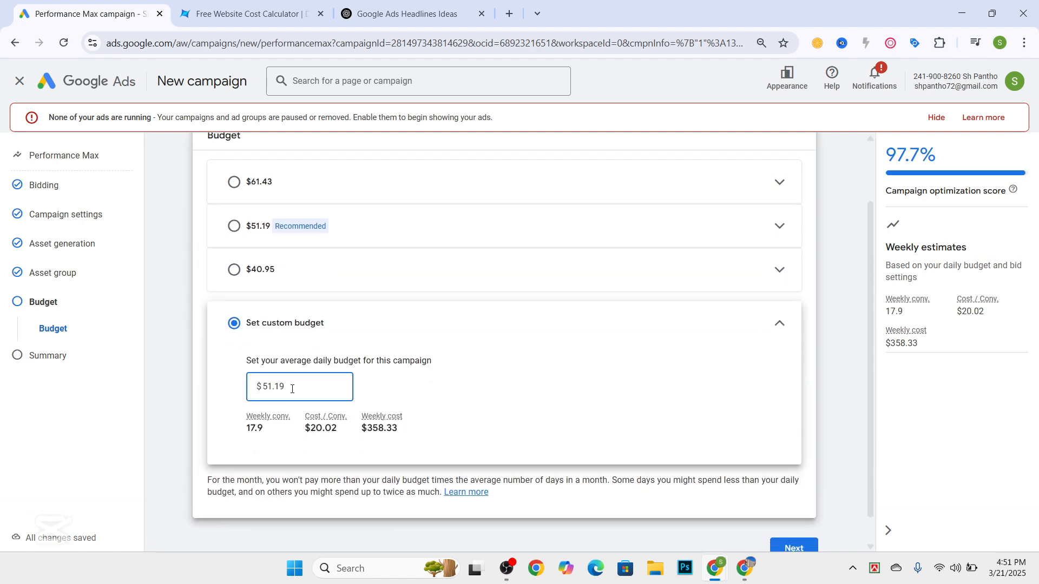
{"action": "key", "text": "ctrl+a"}
{"action": "type", "text": "20"}
{"action": "key", "text": "BackSpace"}
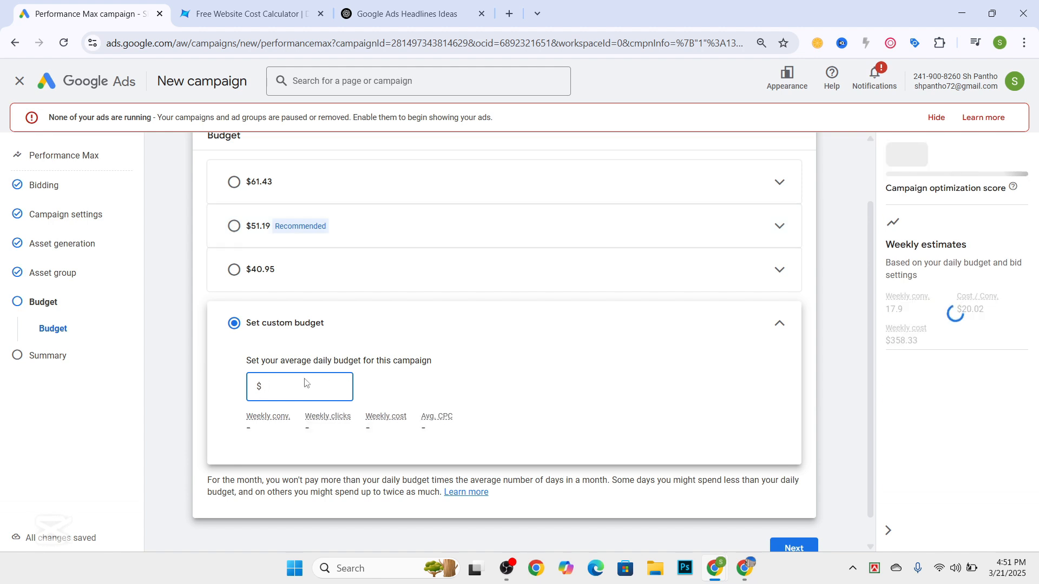
{"action": "type", "text": "30"}
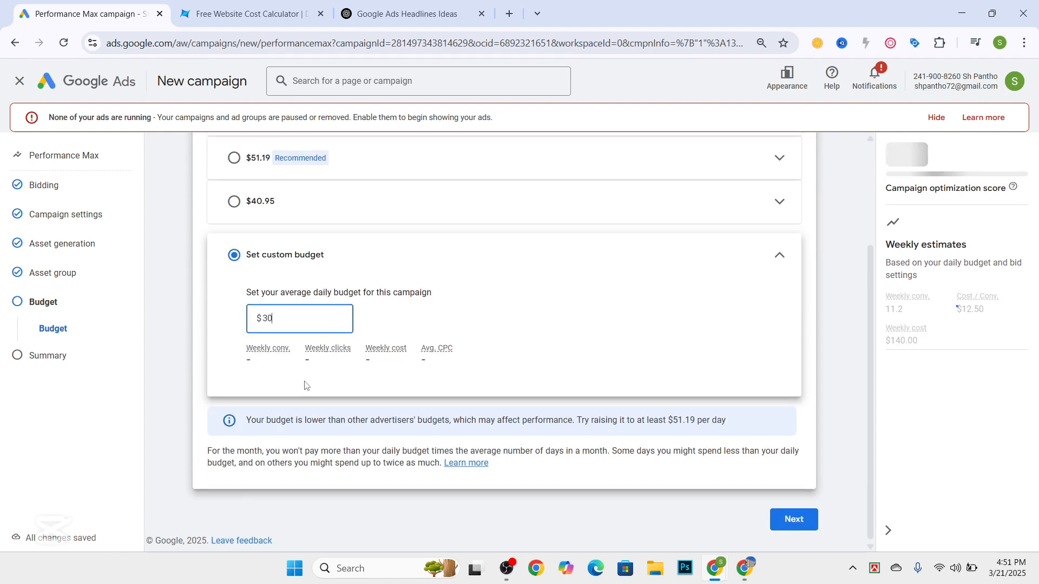
{"action": "left_click", "coordinate": [793, 520]}
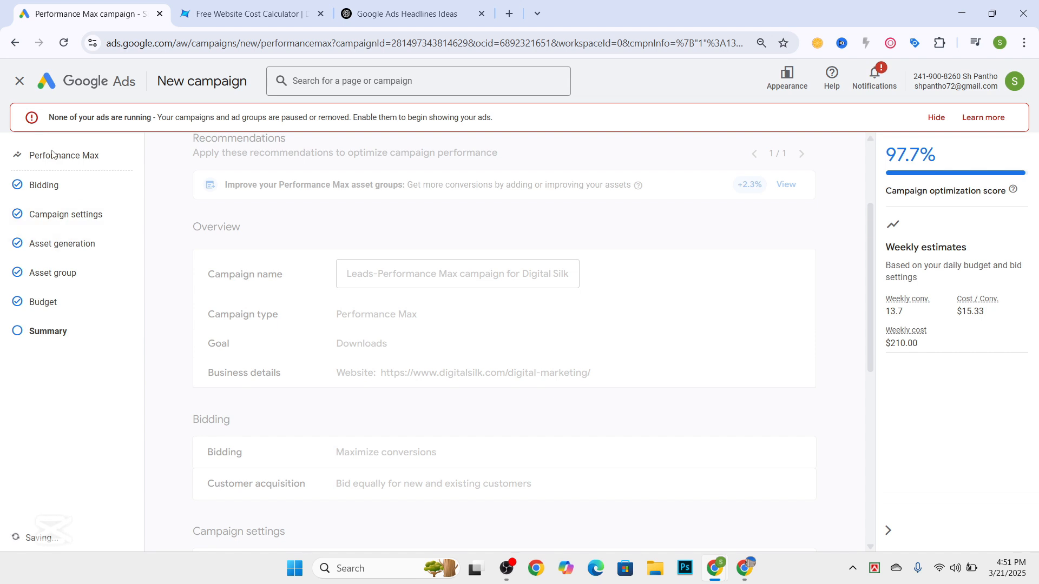
Hide the paused-ads notice and review the campaign summary from the recommendations and overview down to the budget.
{"action": "scroll", "coordinate": [225, 325], "scroll_direction": "down", "scroll_amount": 3}
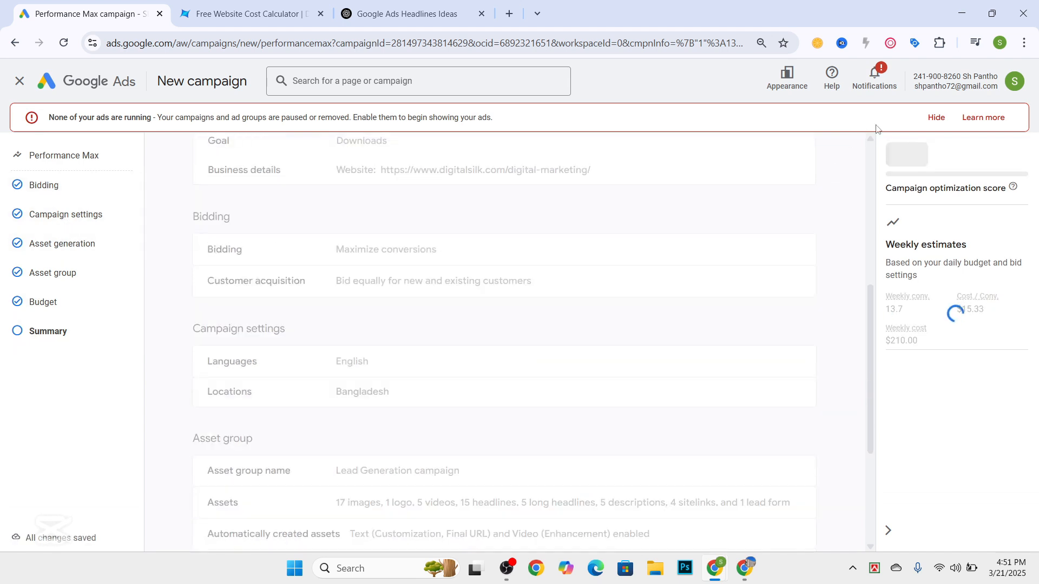
{"action": "left_click", "coordinate": [923, 120]}
{"action": "scroll", "coordinate": [282, 276], "scroll_direction": "down", "scroll_amount": 3}
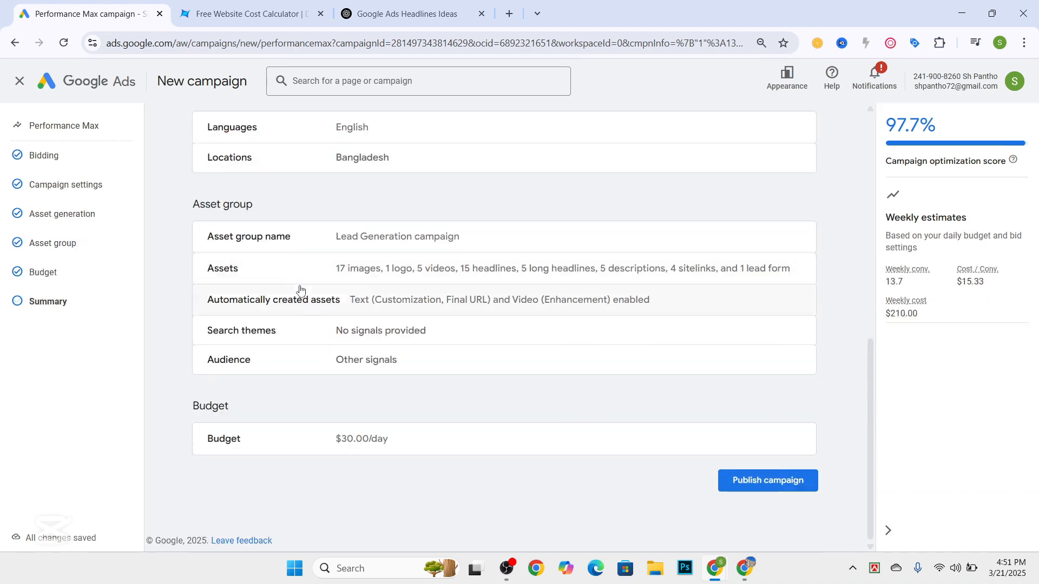
{"action": "scroll", "coordinate": [303, 365], "scroll_direction": "up", "scroll_amount": 10}
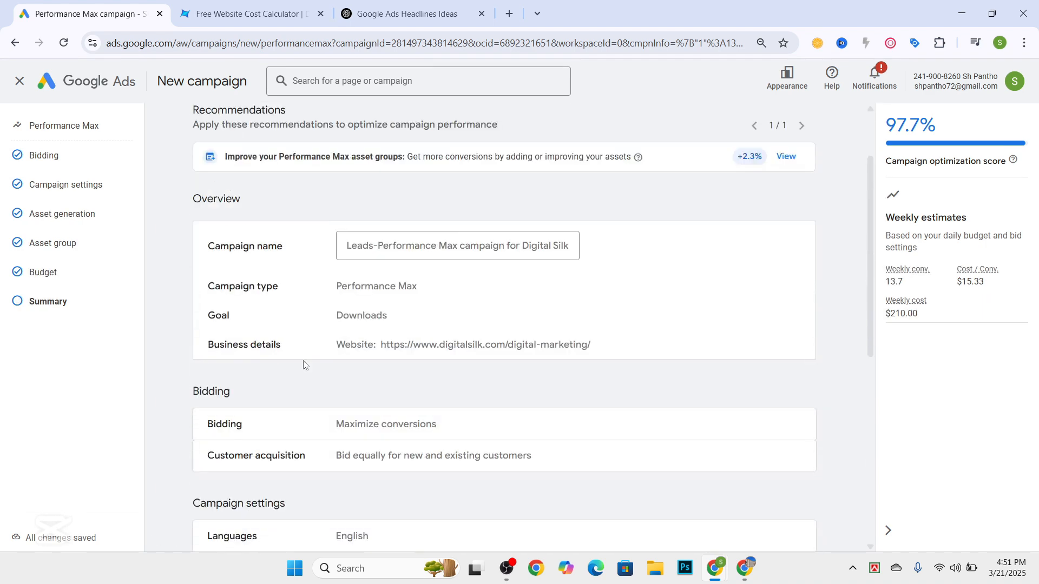
{"action": "left_click_drag", "start_coordinate": [197, 153], "coordinate": [471, 161]}
{"action": "scroll", "coordinate": [494, 228], "scroll_direction": "down", "scroll_amount": 10}
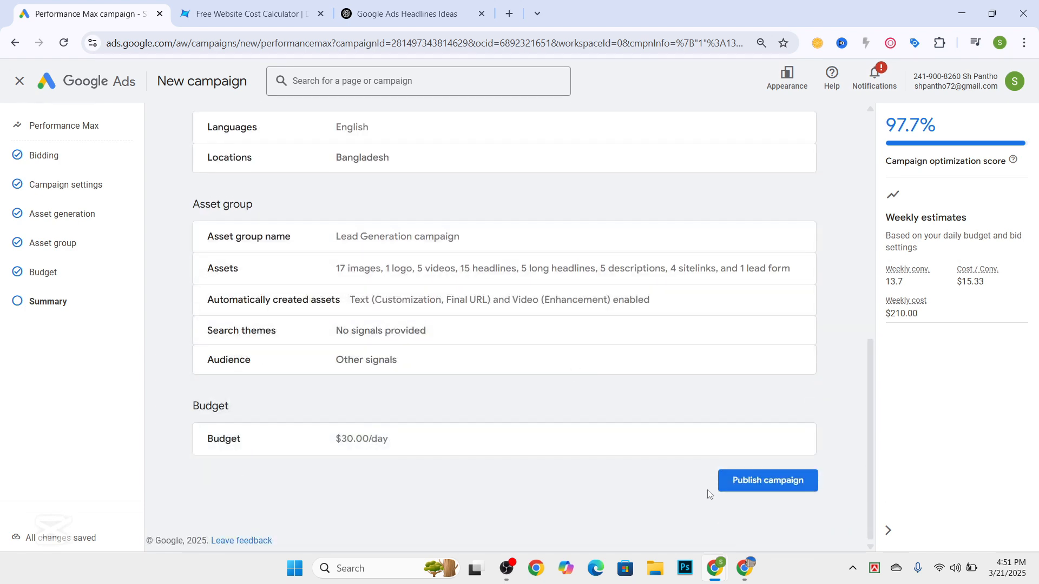
Recheck the campaign type in the summary overview and go back to the asset group's assets.
{"action": "scroll", "coordinate": [257, 248], "scroll_direction": "up", "scroll_amount": 10}
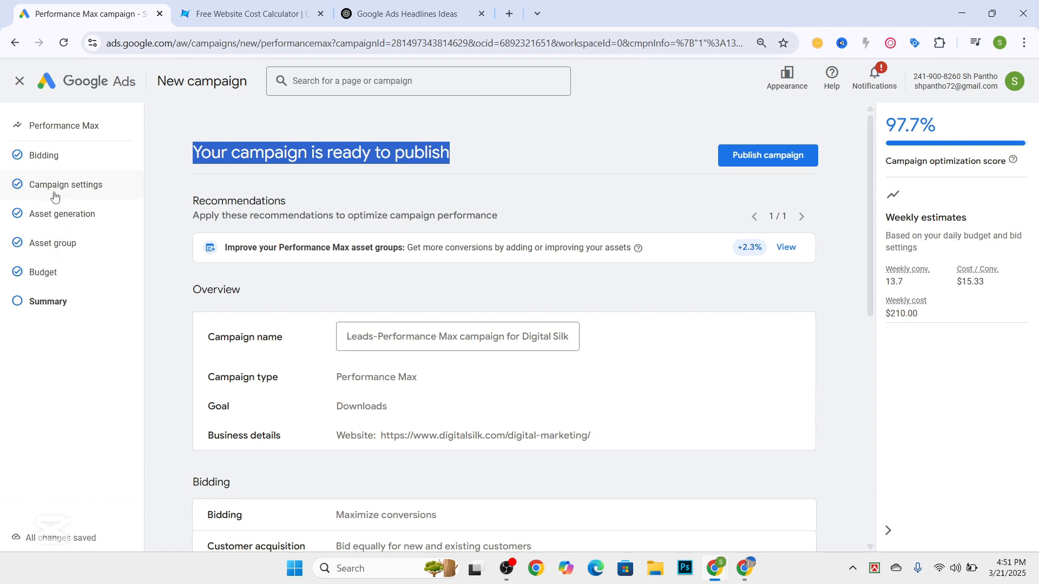
{"action": "left_click_drag", "start_coordinate": [326, 379], "coordinate": [418, 380]}
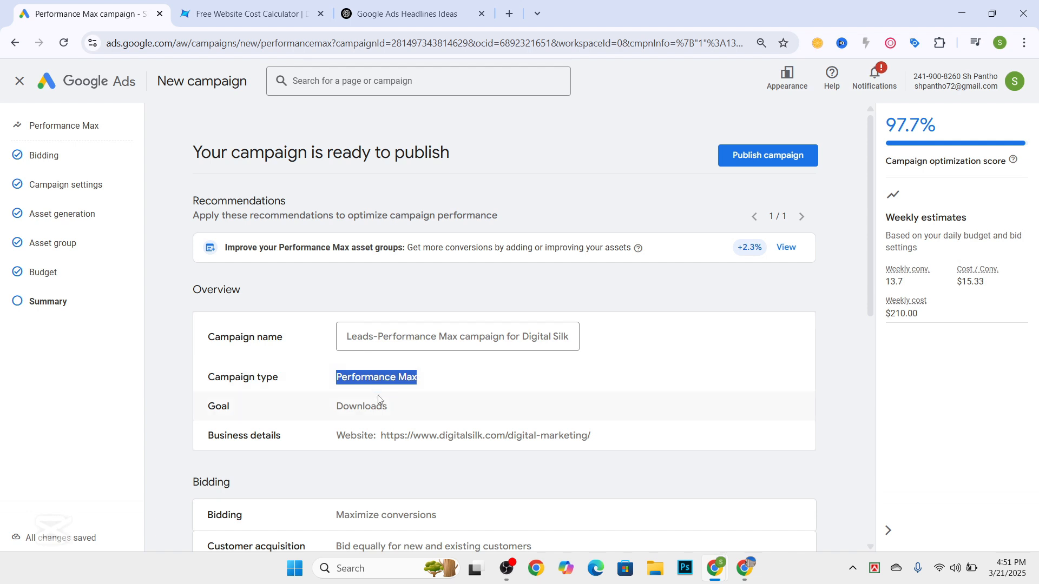
{"action": "left_click", "coordinate": [62, 280]}
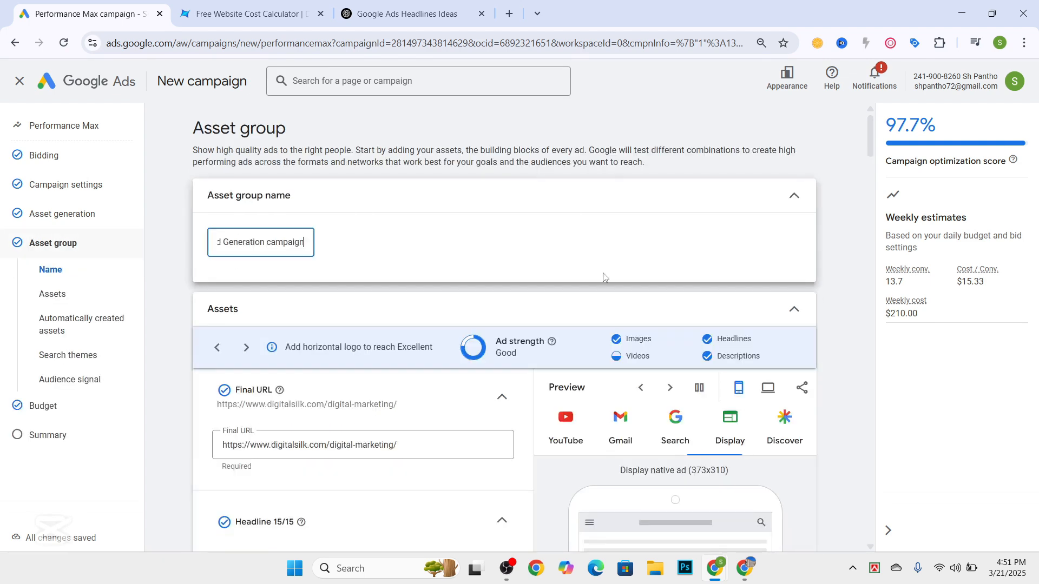
{"action": "scroll", "coordinate": [566, 315], "scroll_direction": "down", "scroll_amount": 3}
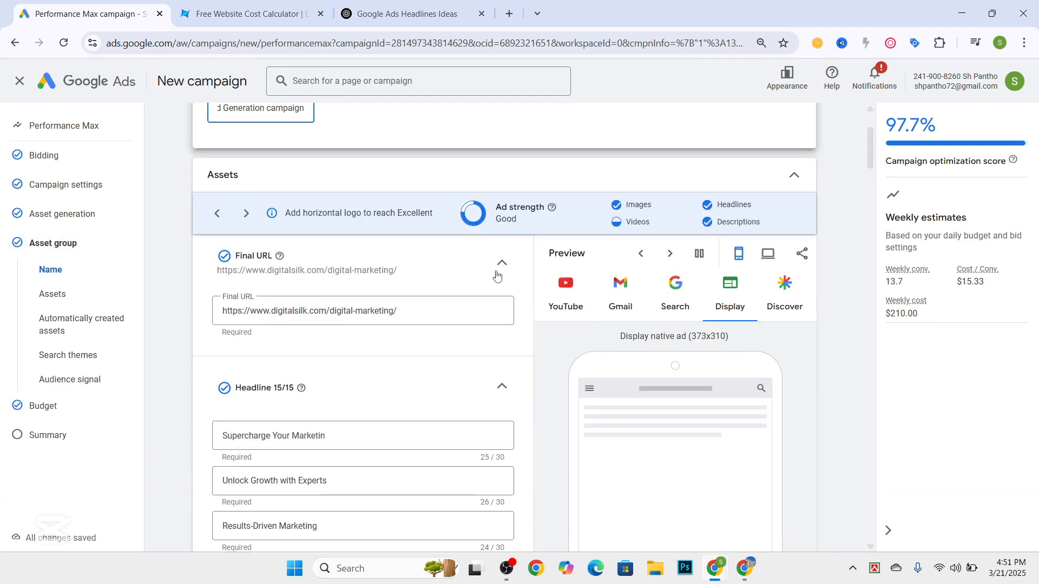
Preview the asset group's mobile ads for Search, Discover and YouTube, and review the ad strength and assets.
{"action": "left_click", "coordinate": [674, 256]}
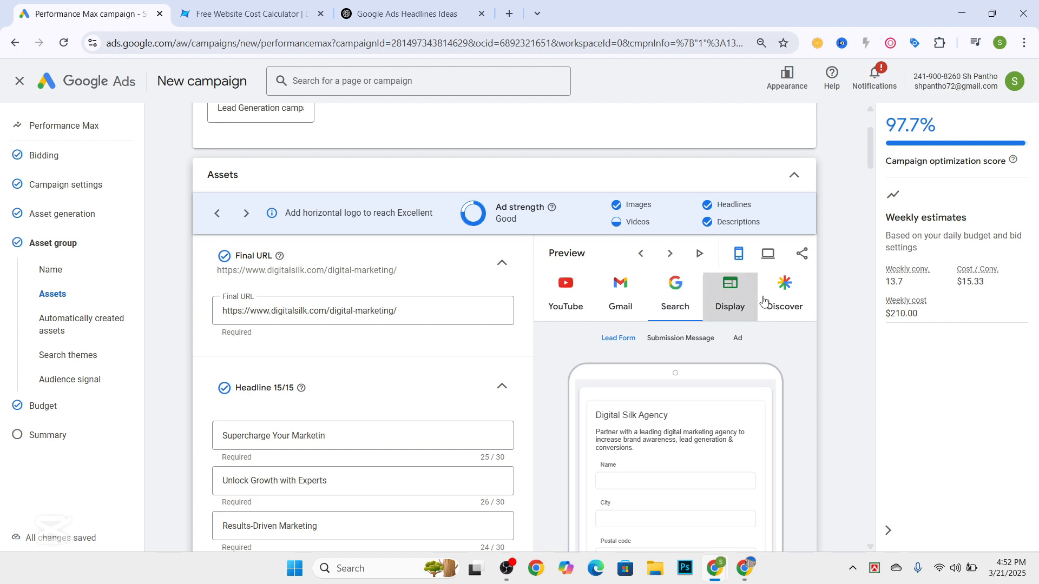
{"action": "left_click", "coordinate": [788, 304]}
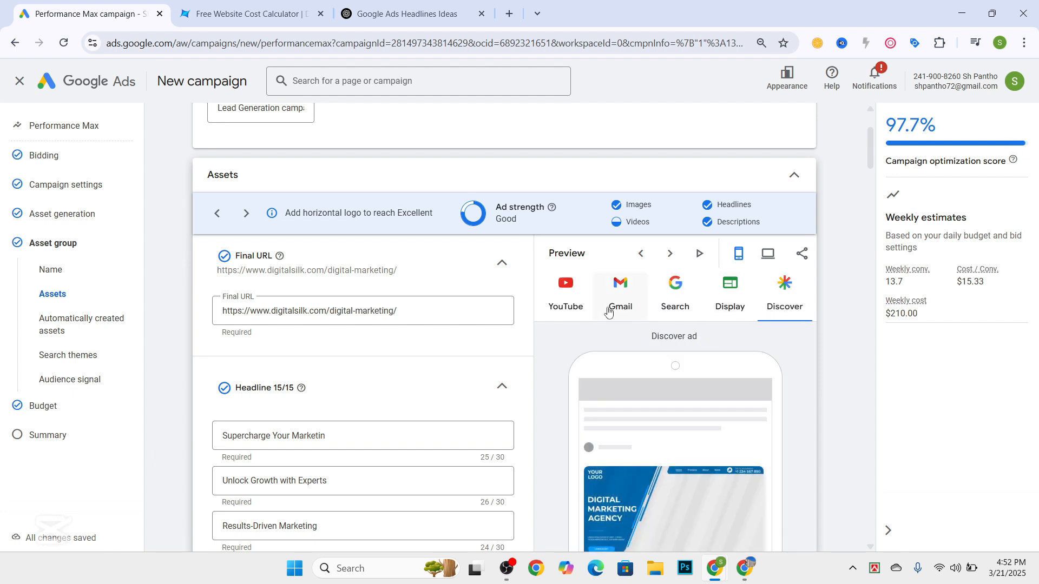
{"action": "left_click", "coordinate": [574, 306]}
{"action": "scroll", "coordinate": [615, 279], "scroll_direction": "down", "scroll_amount": 5}
{"action": "scroll", "coordinate": [617, 279], "scroll_direction": "up", "scroll_amount": 6}
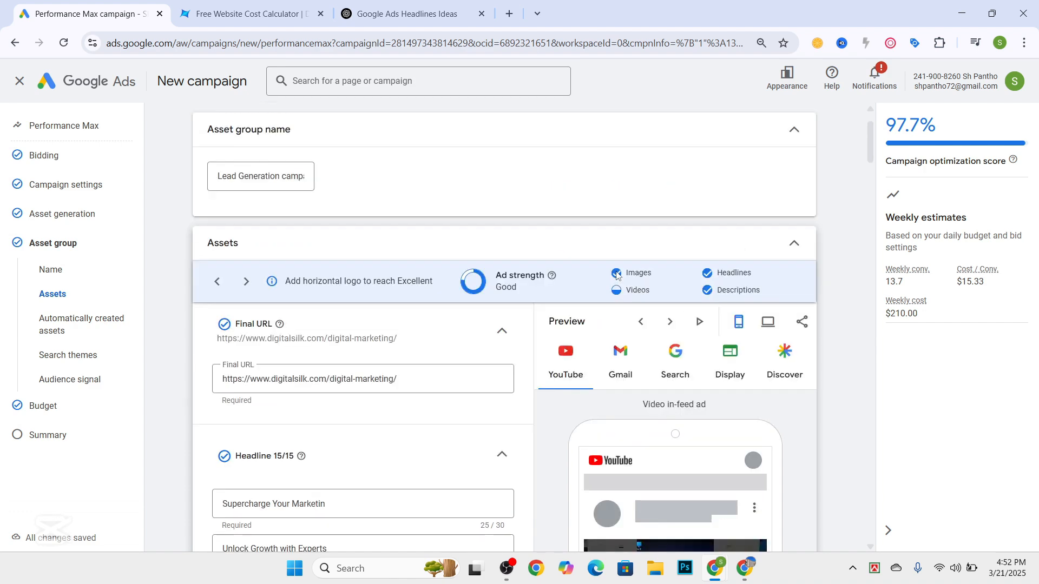
{"action": "scroll", "coordinate": [617, 276], "scroll_direction": "up", "scroll_amount": 1}
{"action": "scroll", "coordinate": [618, 276], "scroll_direction": "down", "scroll_amount": 1}
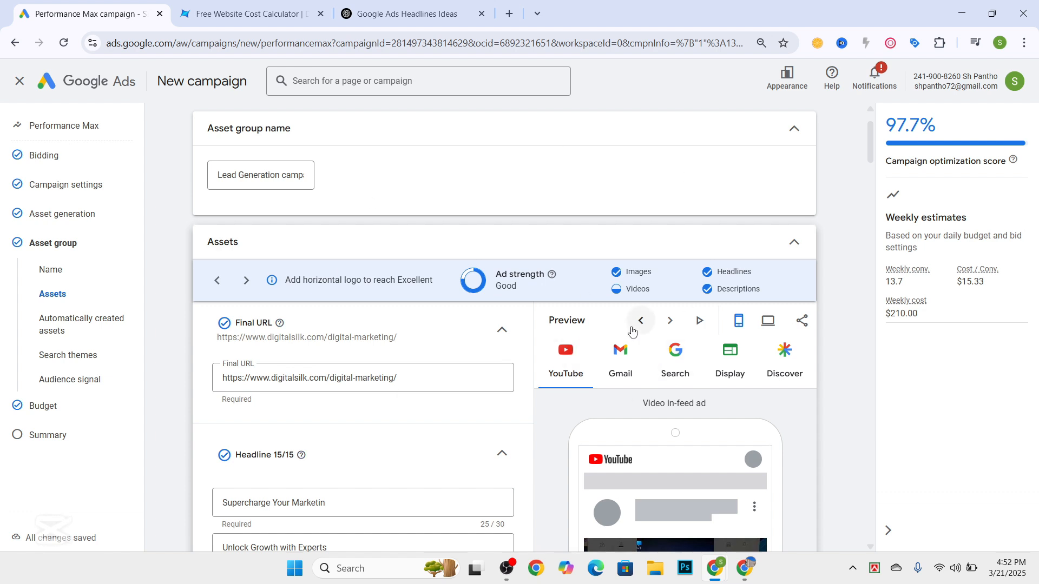
{"action": "scroll", "coordinate": [332, 301], "scroll_direction": "down", "scroll_amount": 2}
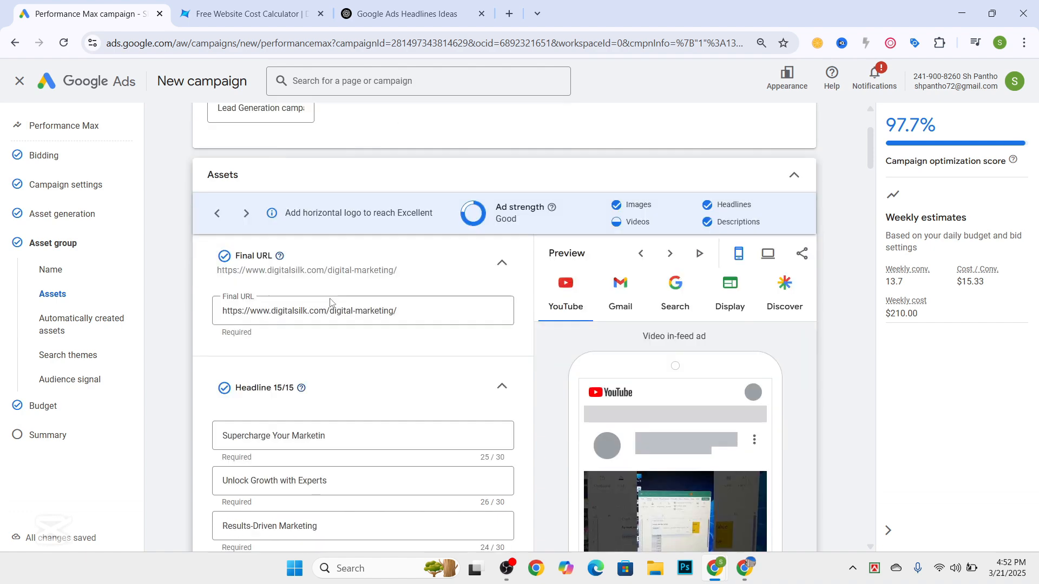
{"action": "left_click", "coordinate": [506, 568]}
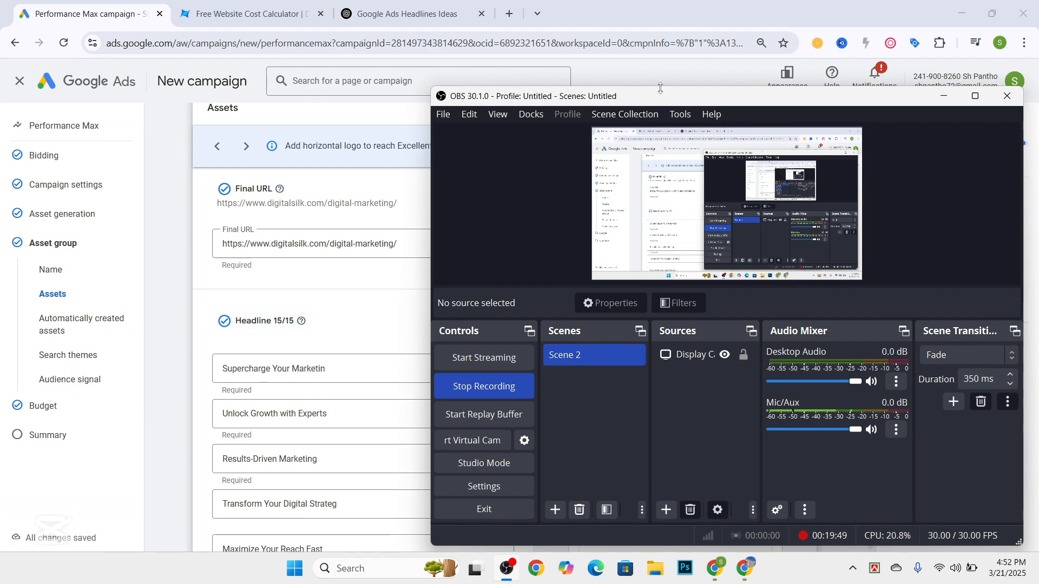
{"action": "left_click_drag", "start_coordinate": [665, 95], "coordinate": [564, 69]}
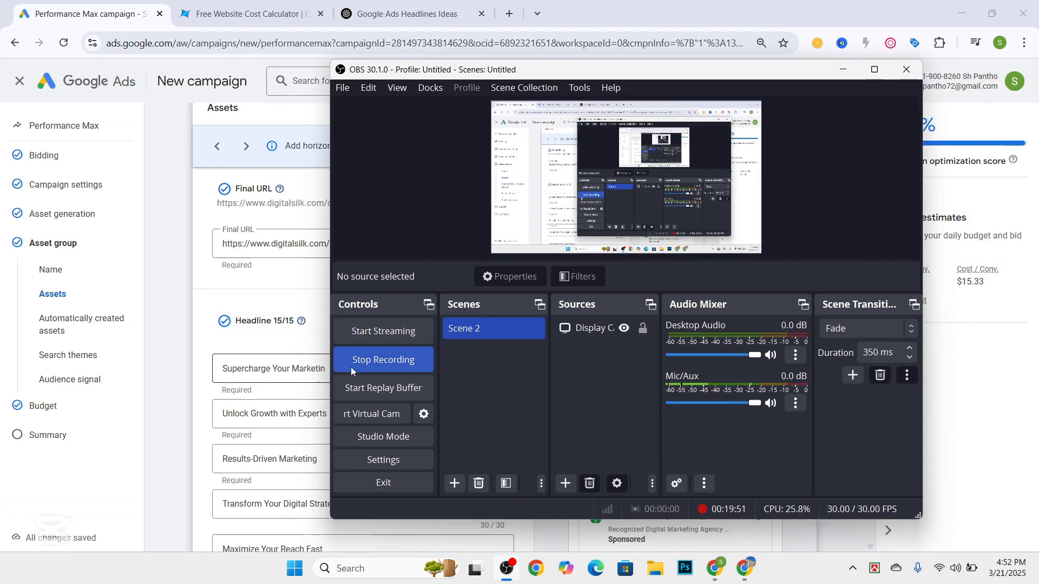